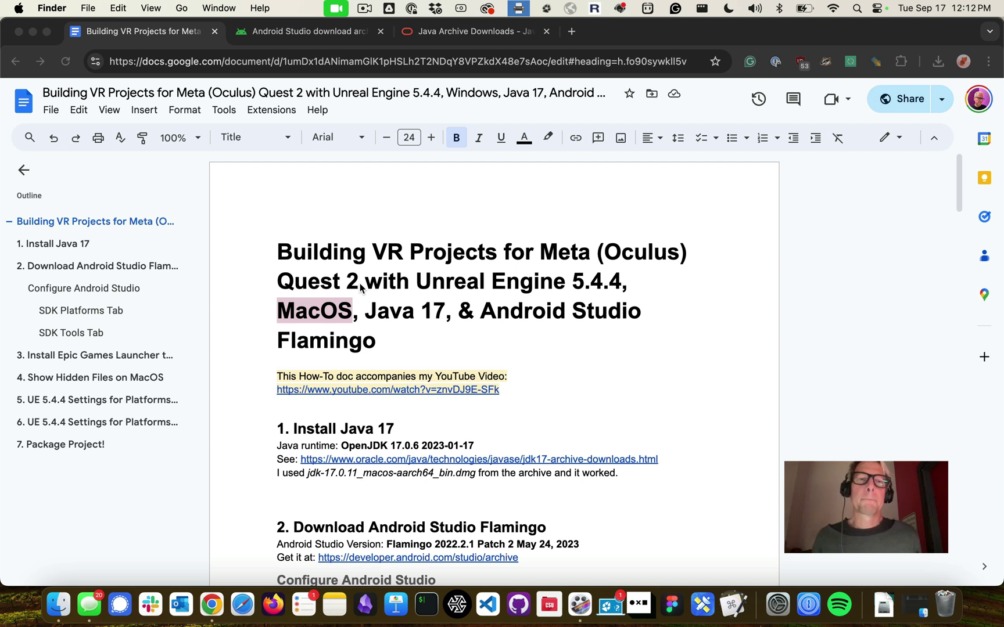
Bring up Oracle's Java Archive page scrolled to the JDK 17.0.11 download table
scroll(324, 363, "down", 1)
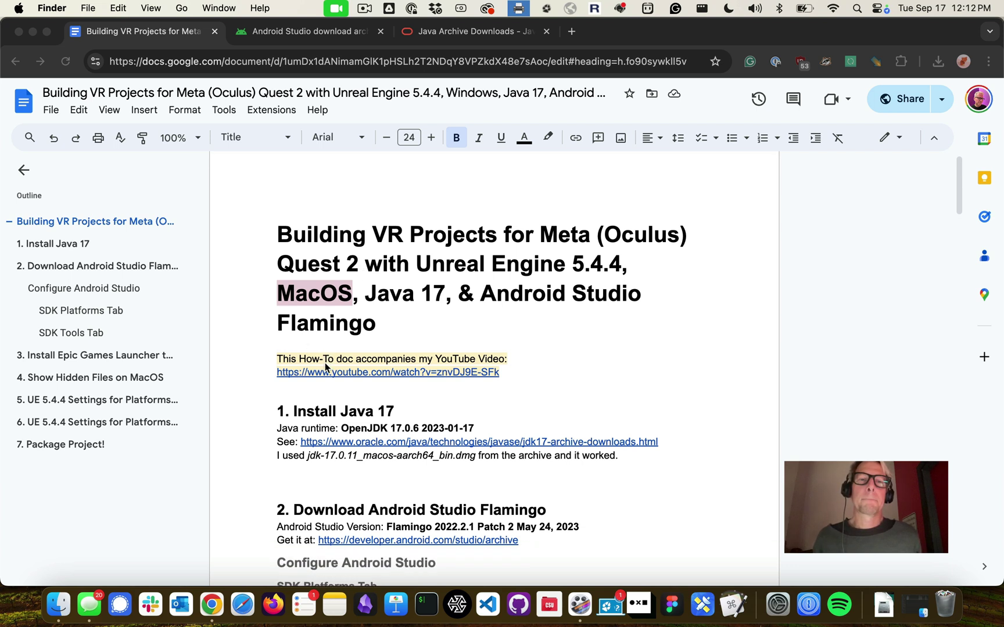
scroll(423, 328, "down", 1)
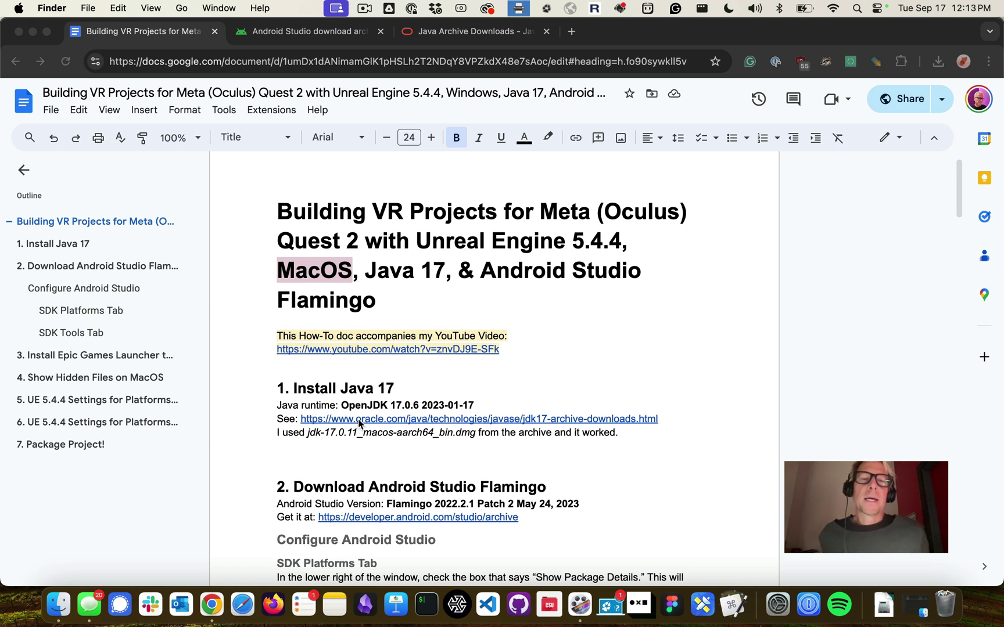
key("super+Tab")
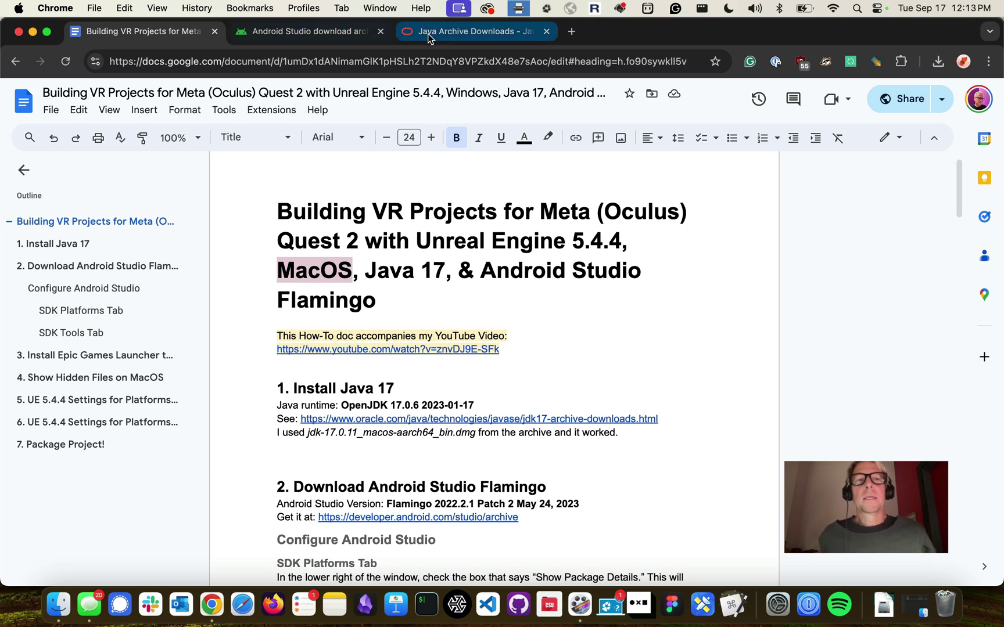
left_click(428, 35)
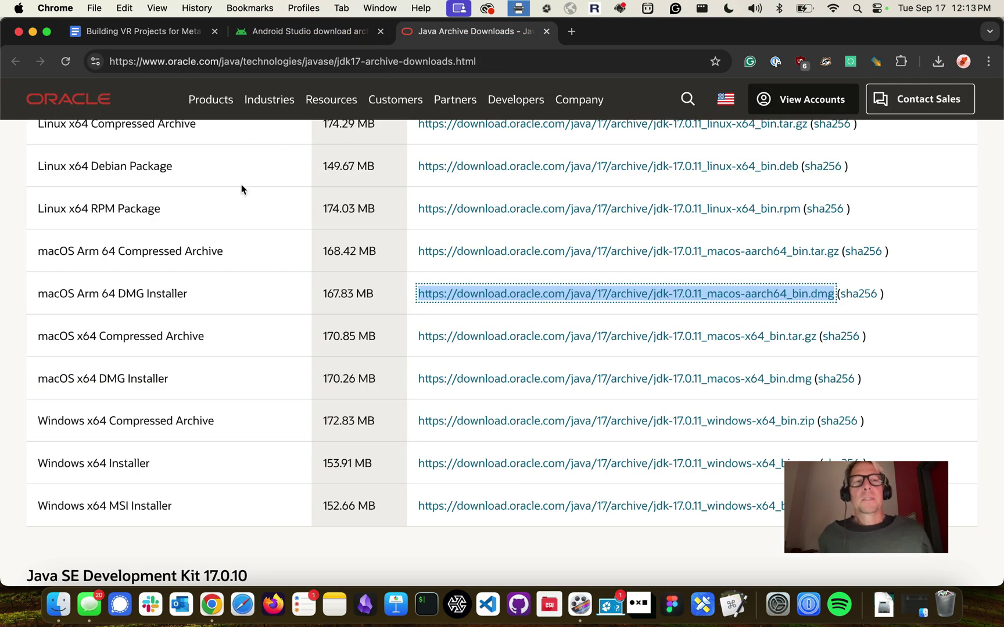
scroll(291, 278, "up", 6)
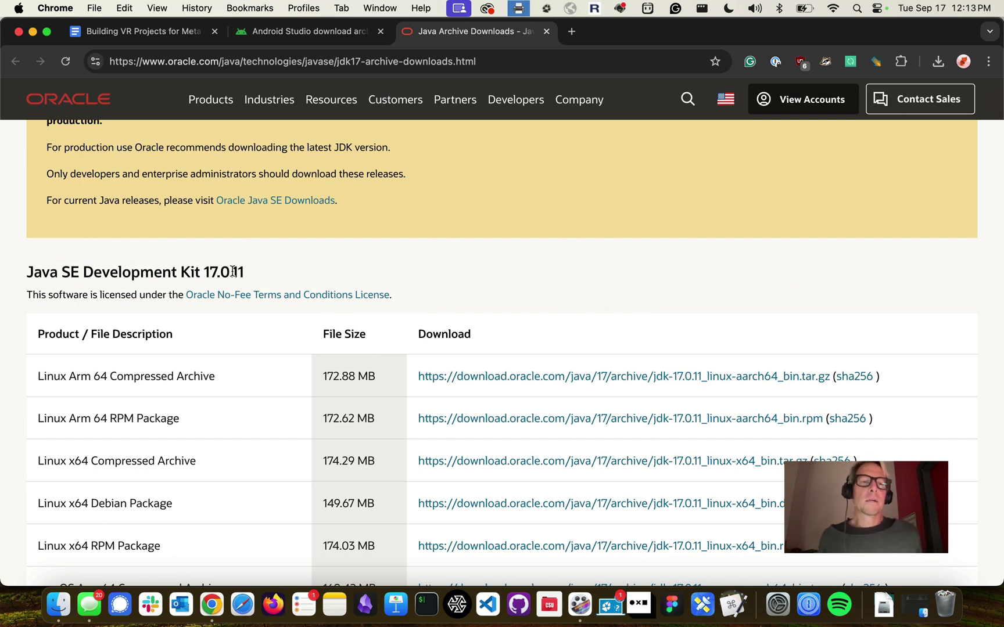
scroll(244, 270, "down", 6)
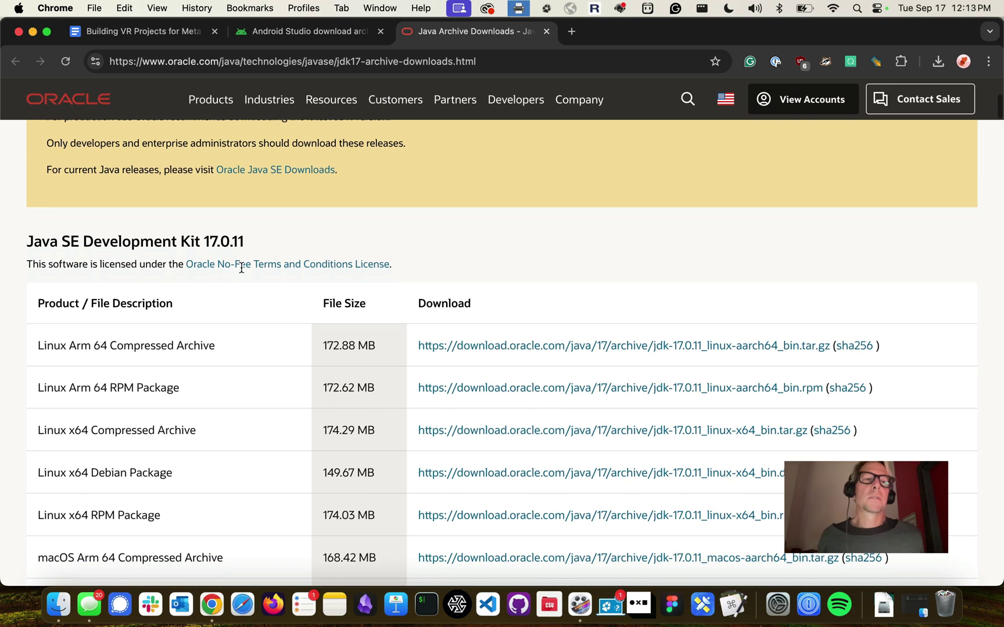
scroll(241, 268, "up", 1)
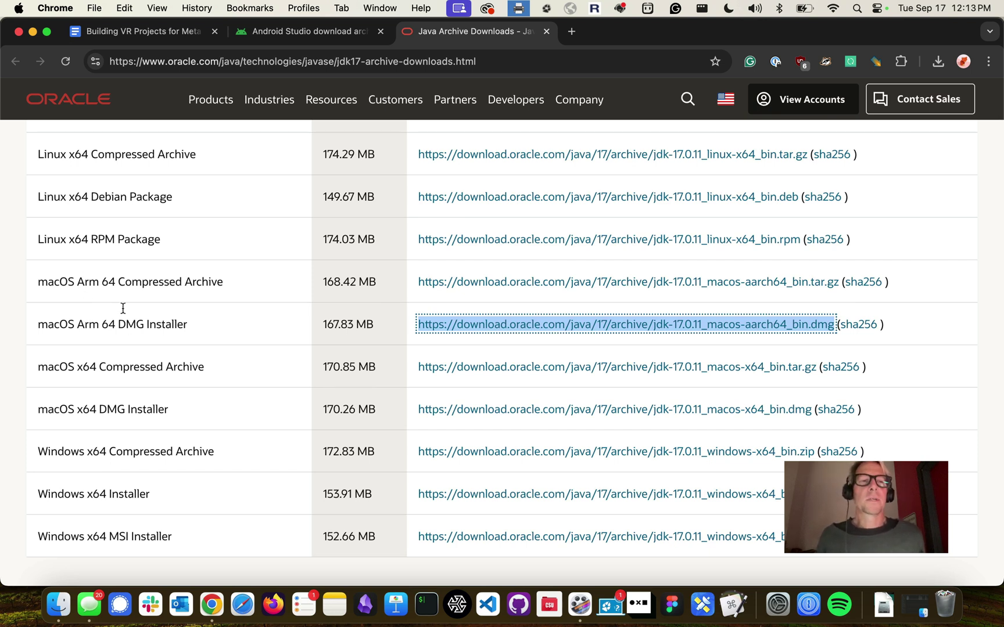
Check About This Mac to confirm the Apple M1 chip, then dismiss it
left_click(19, 9)
left_click(27, 27)
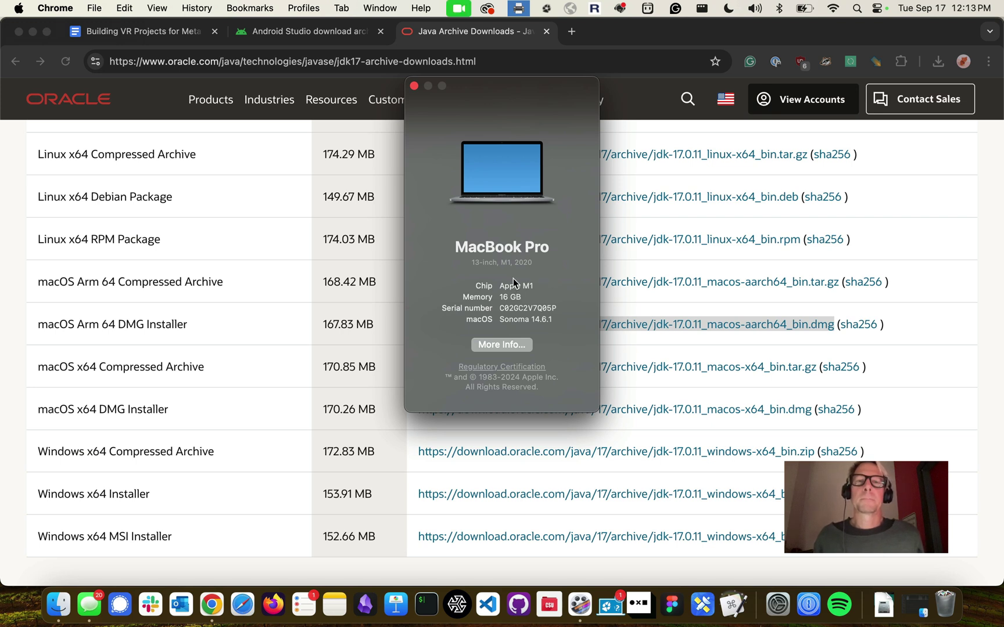
left_click(414, 87)
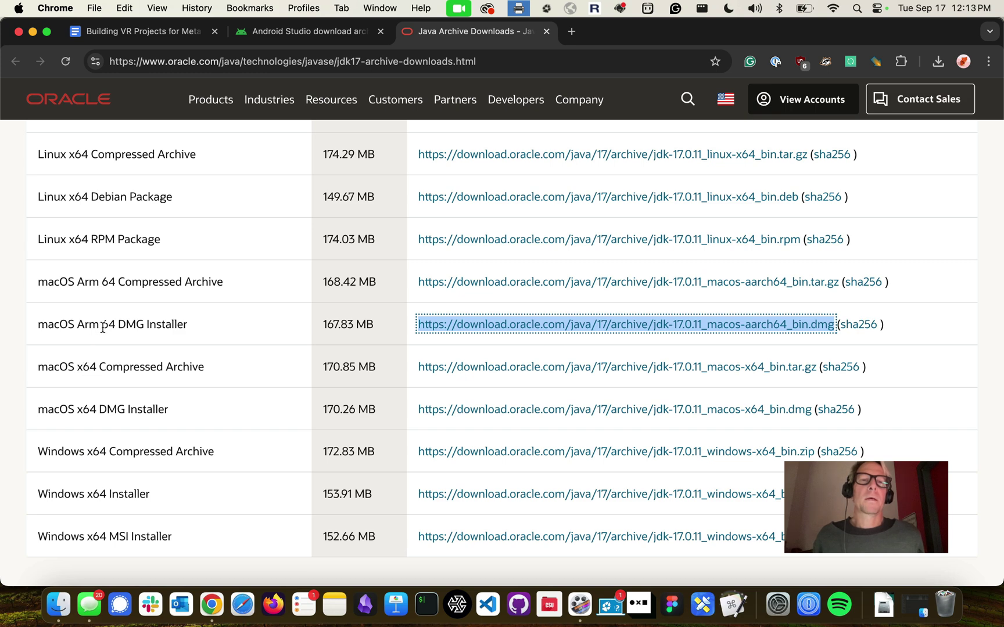
Download the JDK 17.0.11 macOS Arm 64 DMG installer and open the finished dmg
left_click(433, 327)
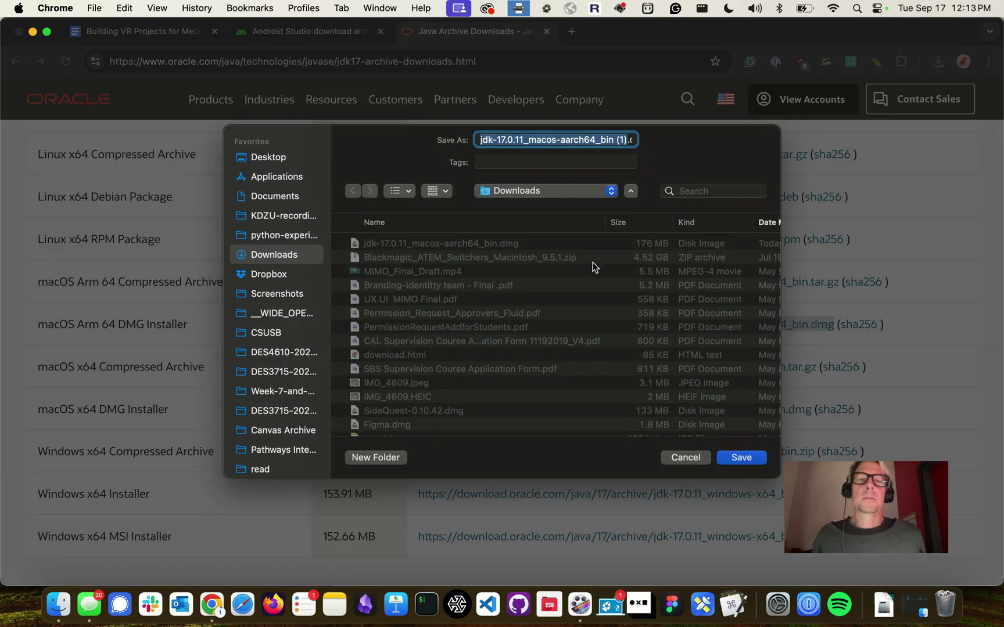
key("Return")
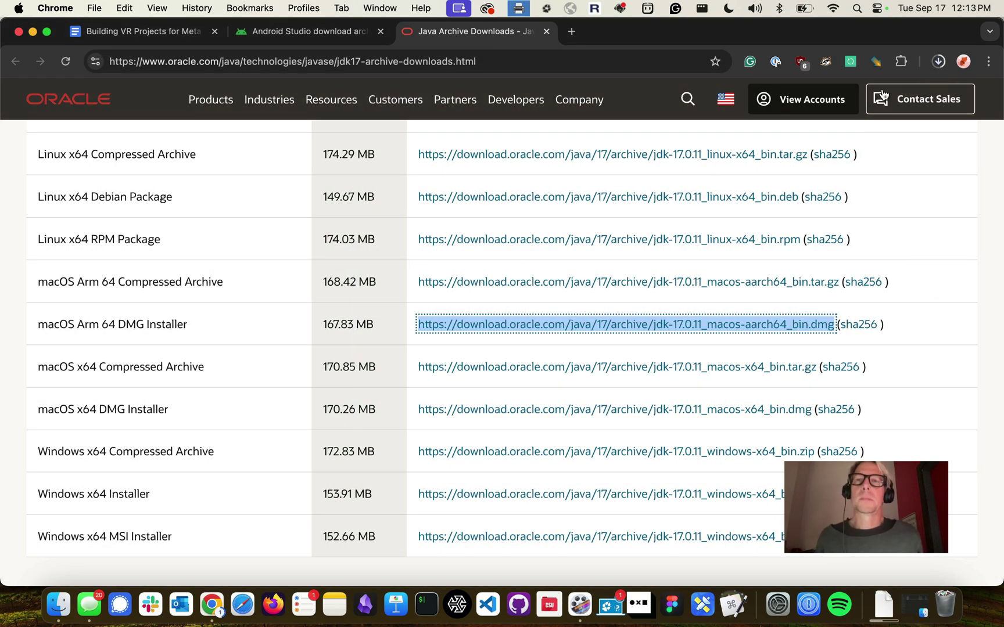
left_click(937, 61)
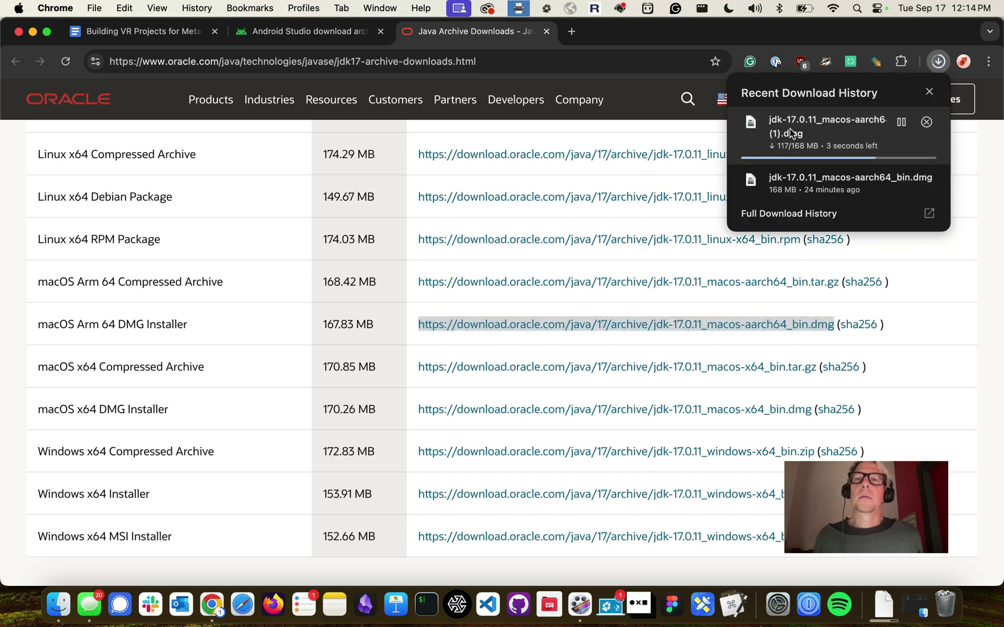
mouse_move(821, 193)
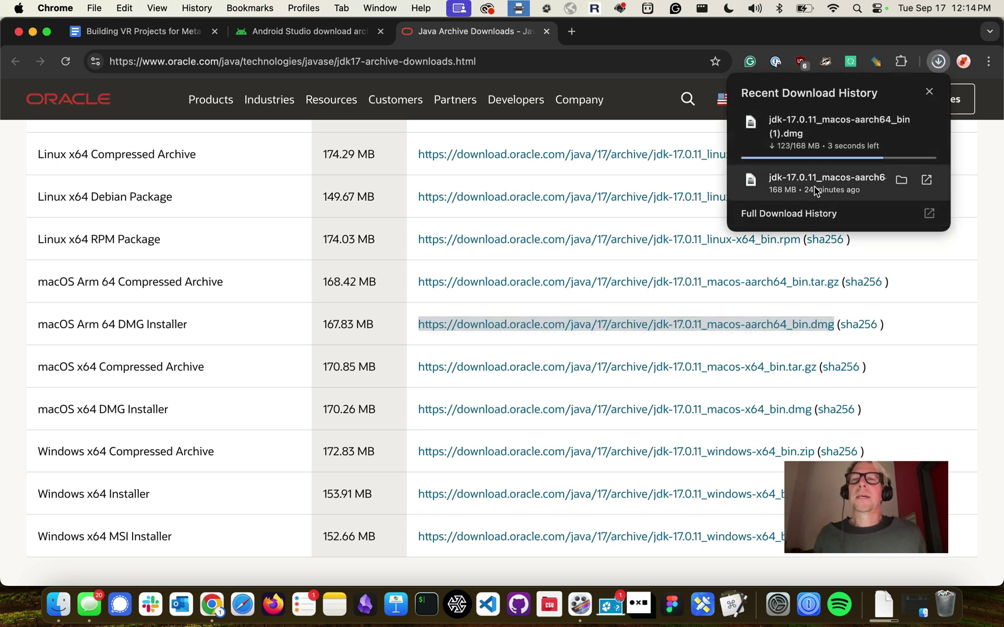
mouse_move(834, 132)
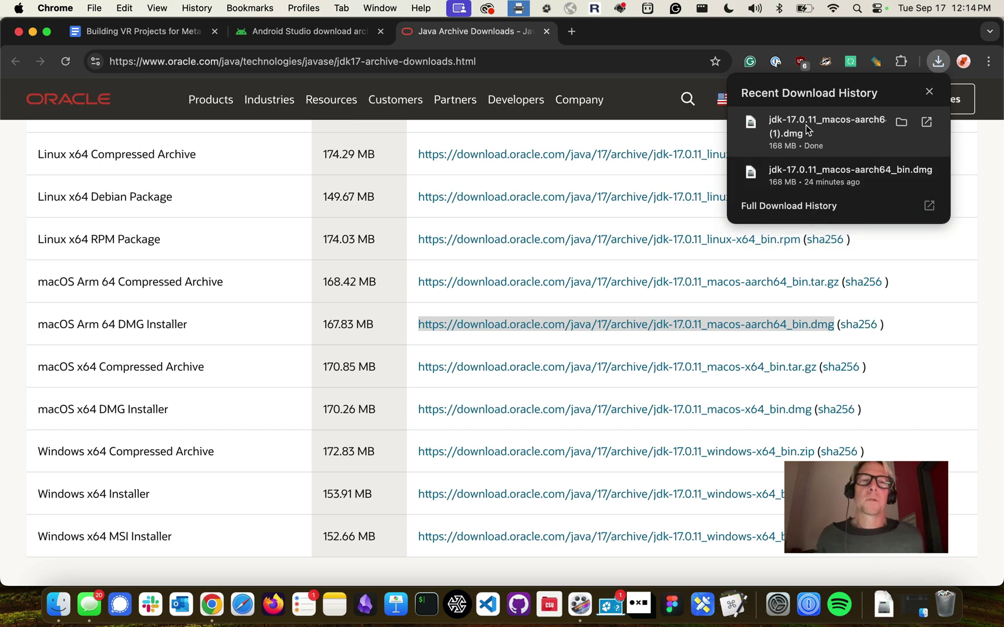
left_click(806, 129)
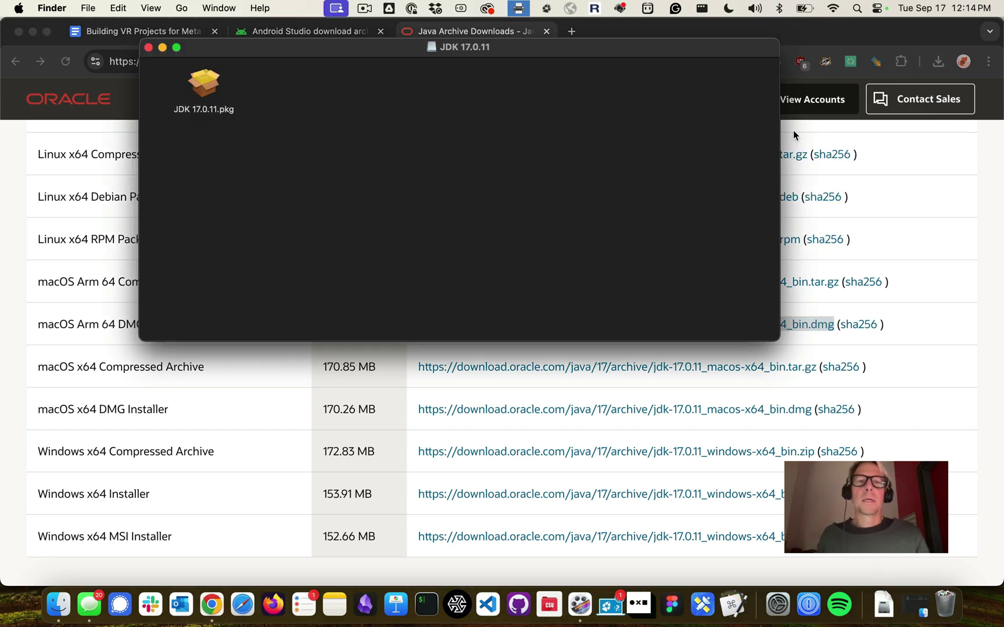
Launch JDK 17.0.11.pkg and start a standard installation for all users
left_click(207, 88)
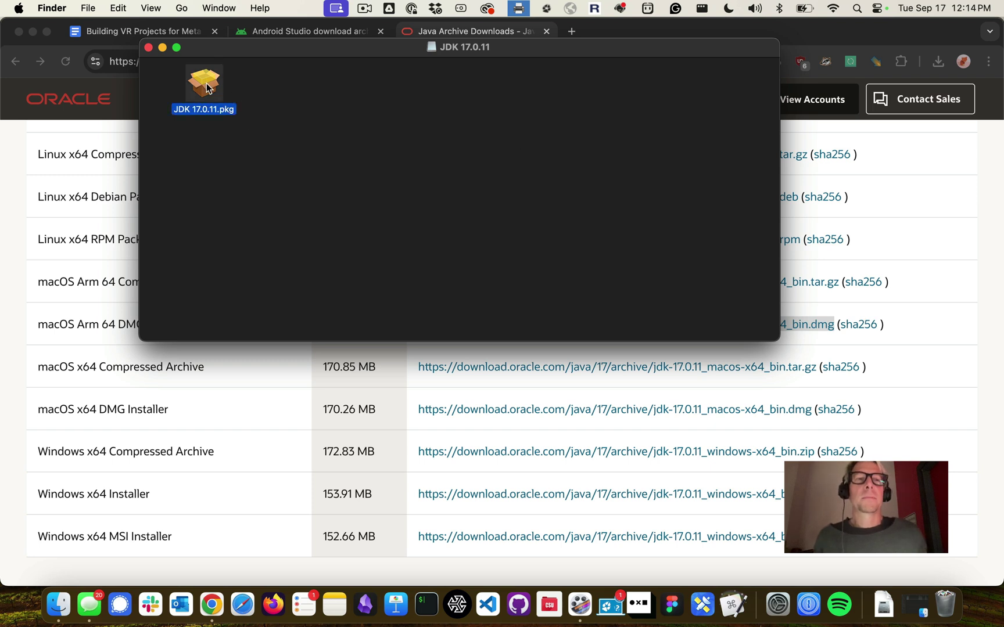
double_click(206, 87)
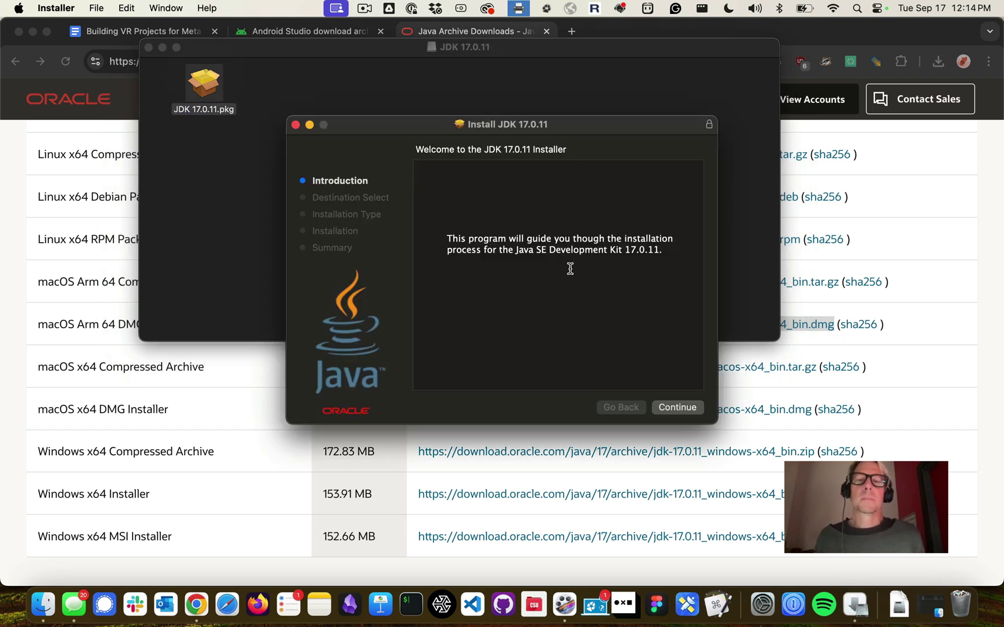
left_click(669, 409)
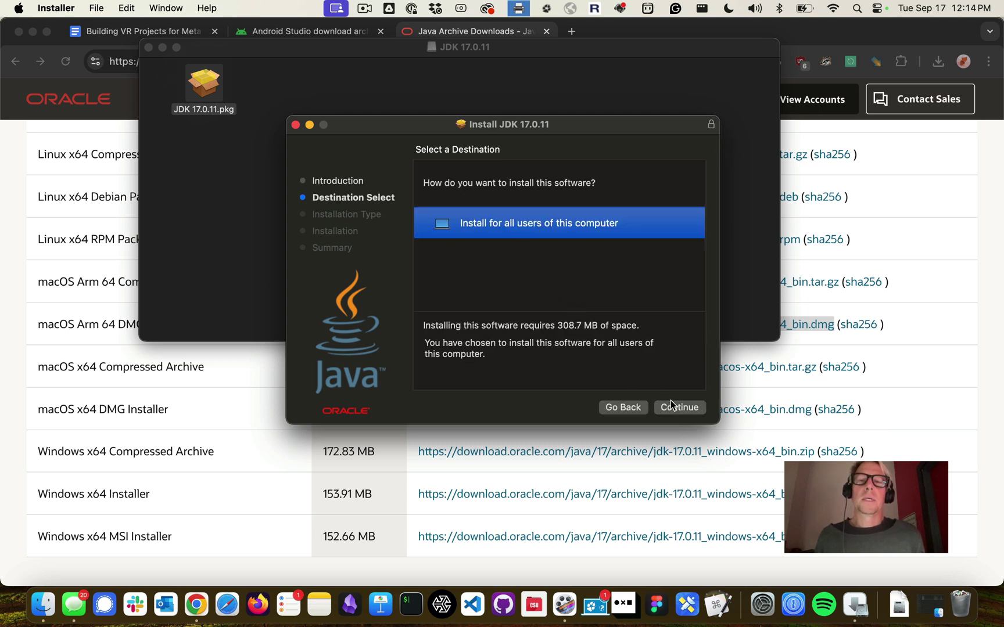
left_click(673, 406)
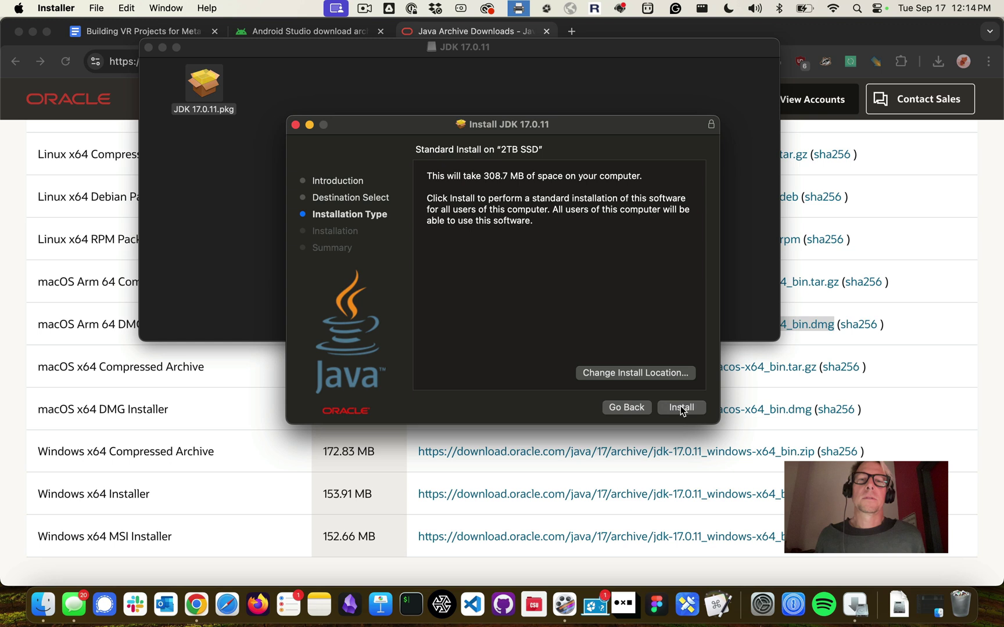
left_click(682, 409)
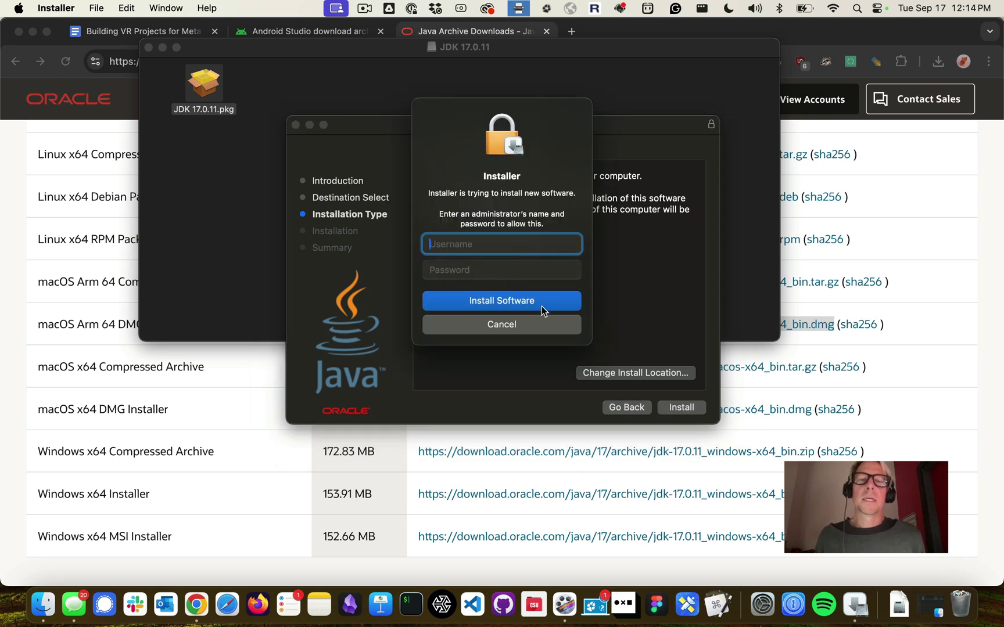
Authorize with the administrator name and password, then close the installer and trash the package
type("updateadmin")
key("Tab")
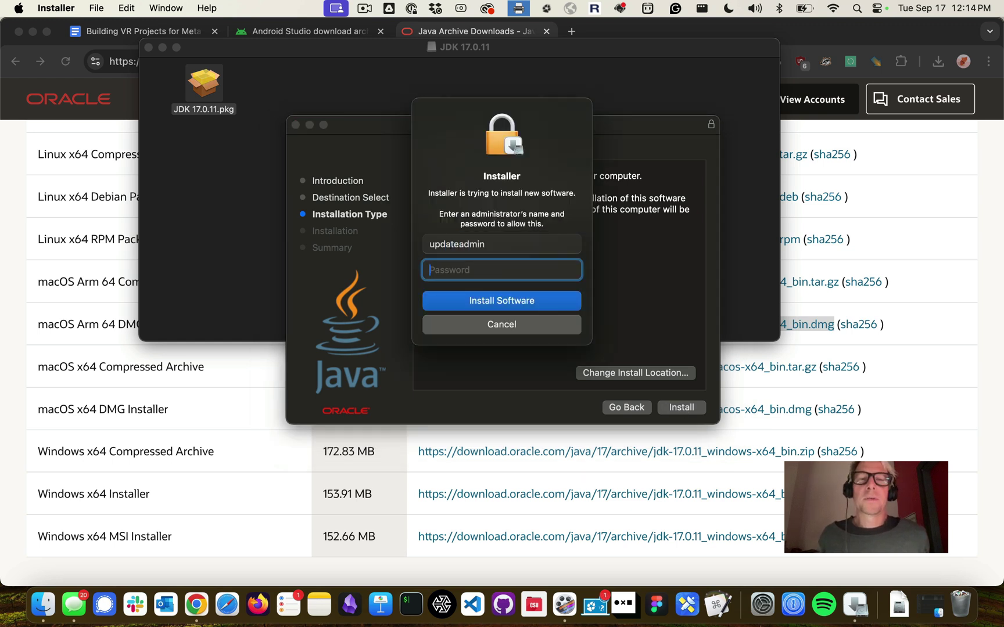
type("•••••••••••")
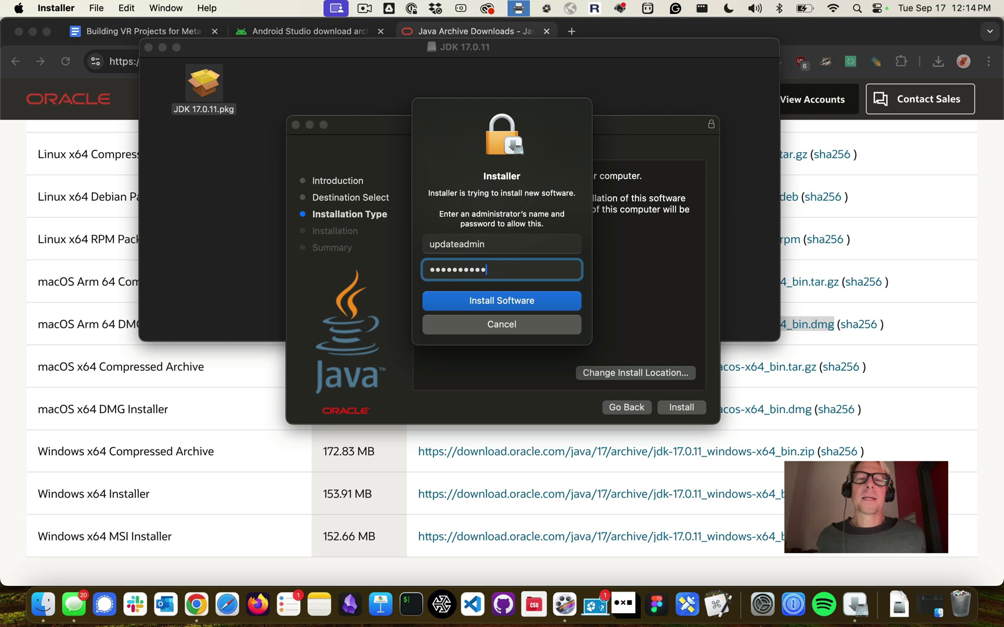
key("Return")
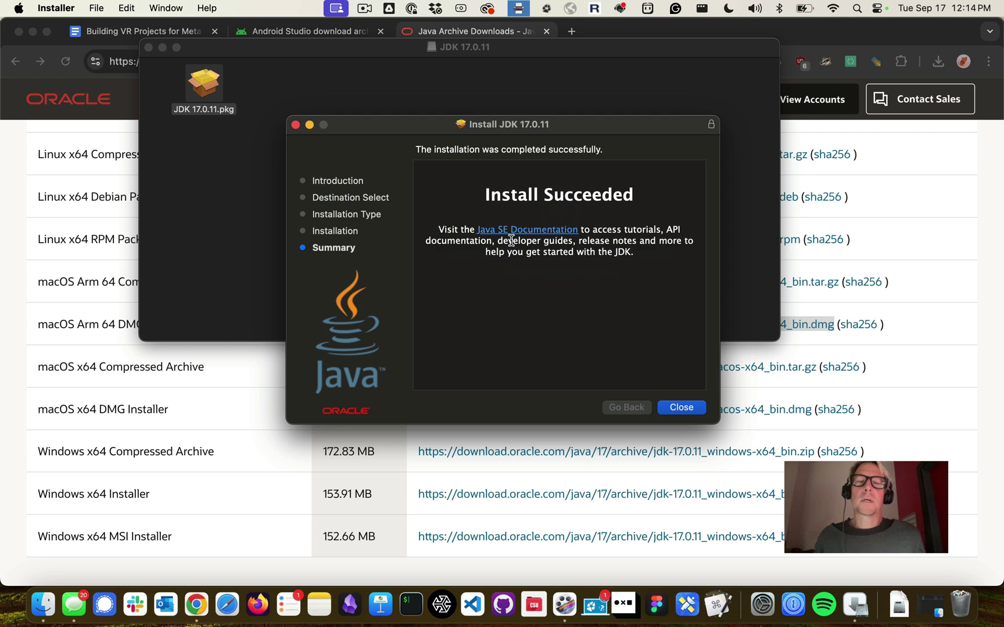
left_click(683, 408)
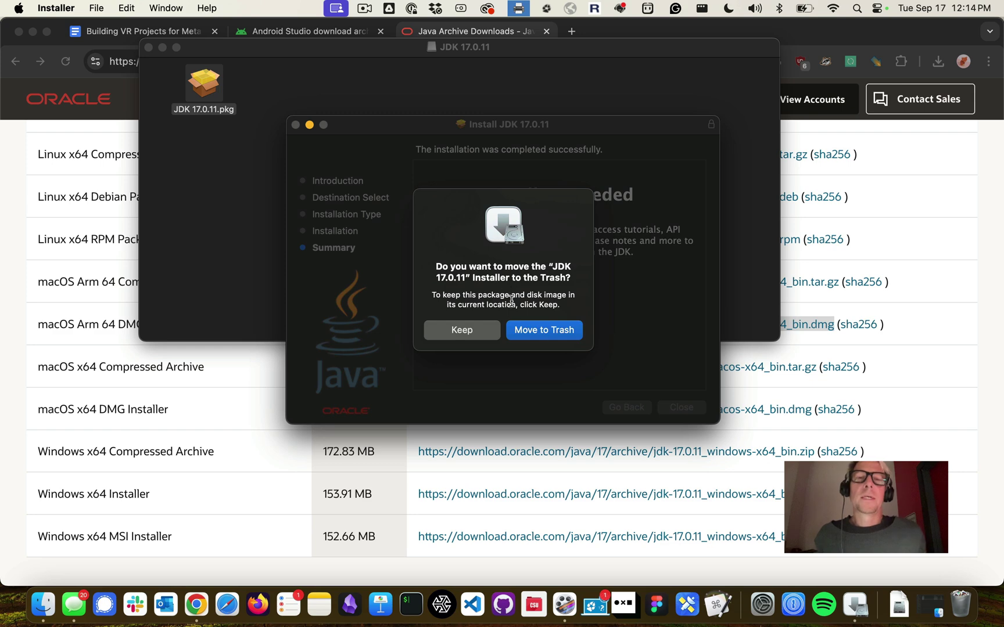
left_click(526, 330)
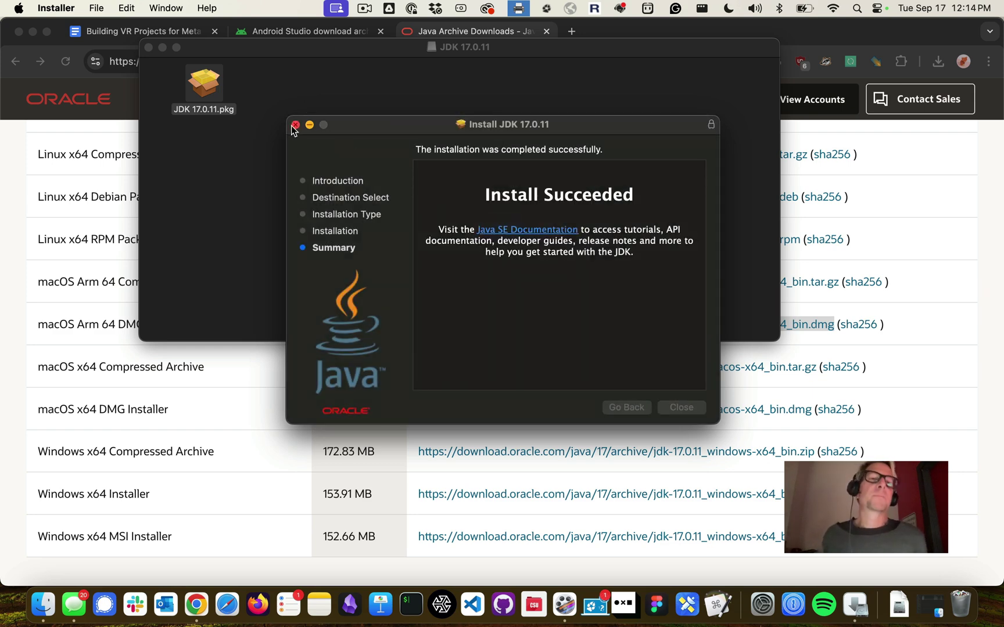
Close the JDK disk window and browse a new Finder window to the top-level Library > Java folder
left_click(149, 48)
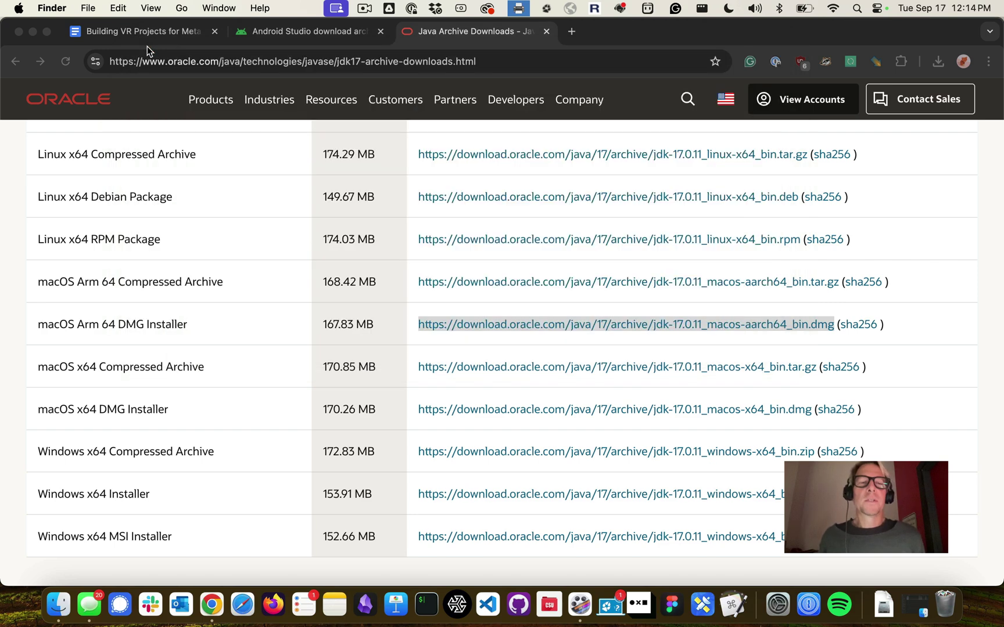
left_click(58, 606)
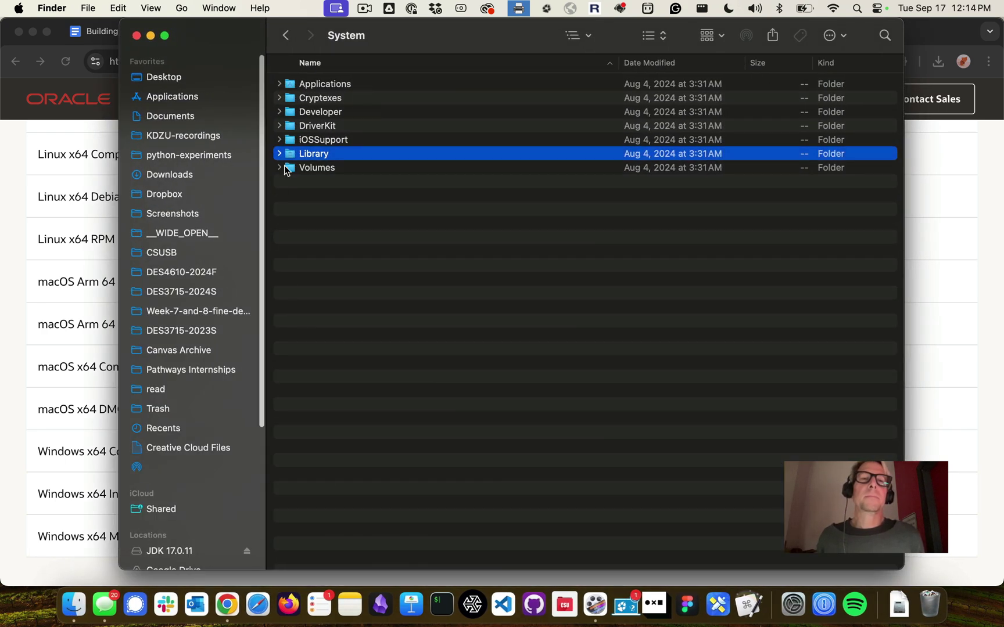
double_click(290, 156)
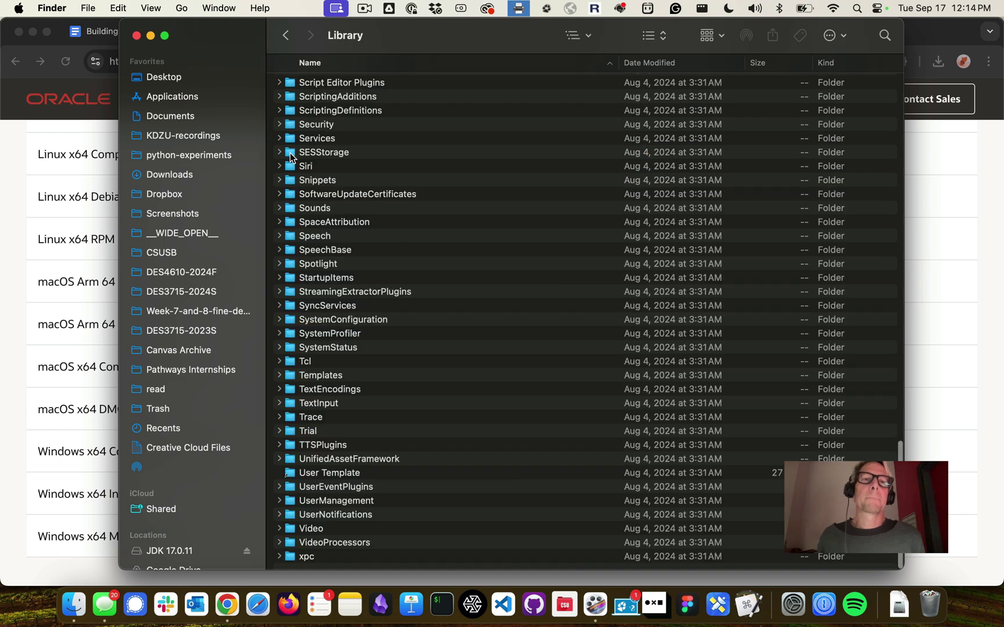
left_click(285, 36)
left_click(285, 36)
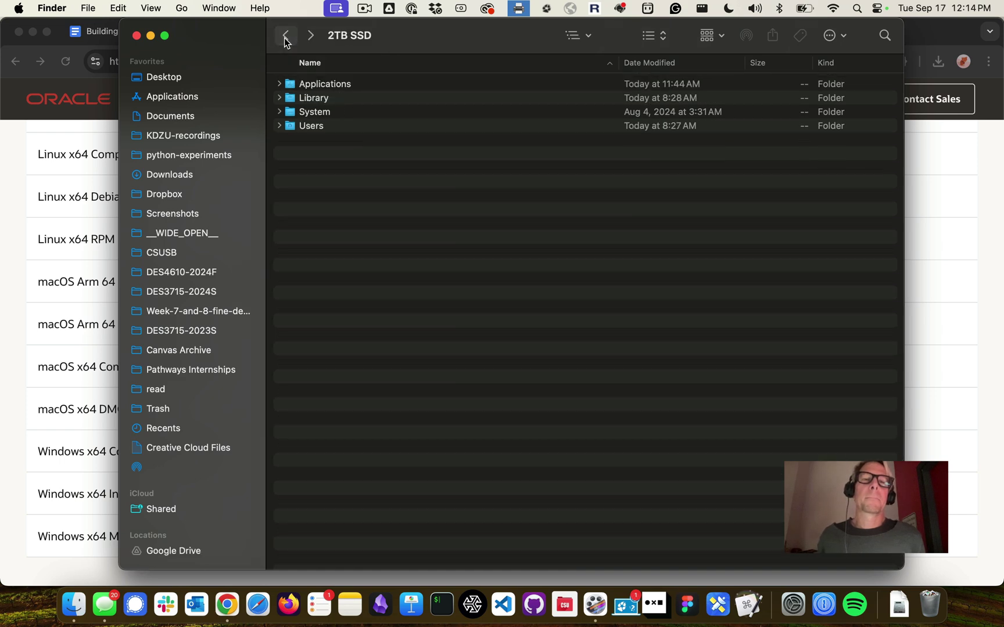
double_click(314, 100)
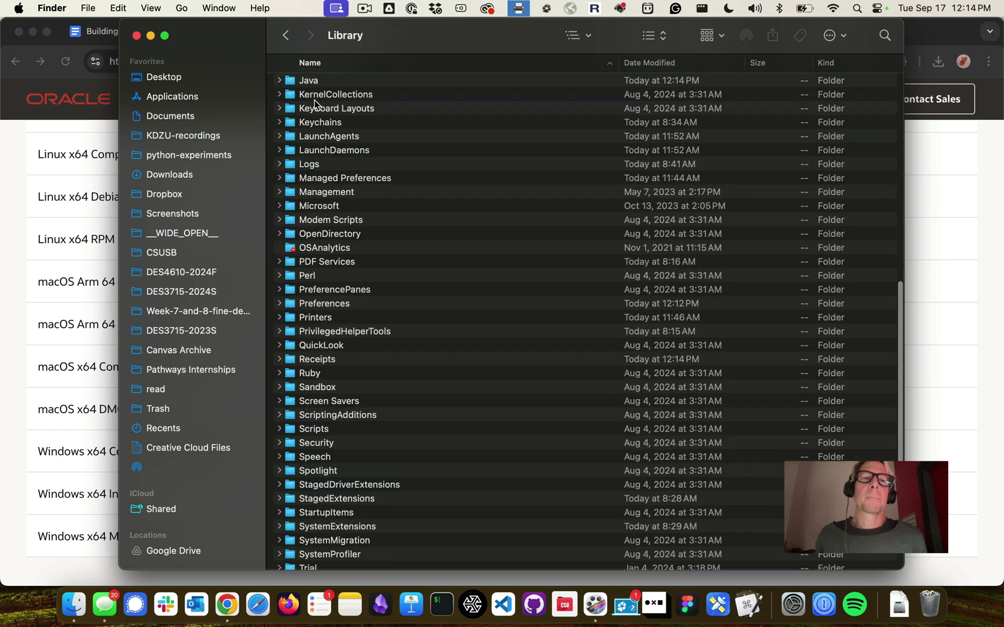
double_click(307, 85)
Expand JavaVirtualMachines, jdk-17.jdk and Contents to confirm the JDK, then close the window
left_click(289, 102)
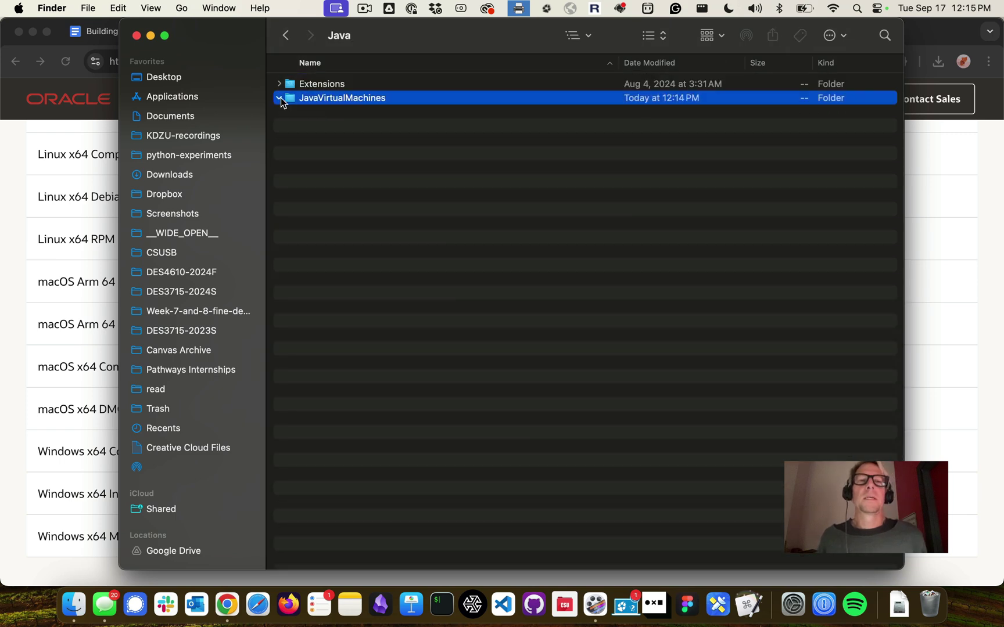
left_click(280, 99)
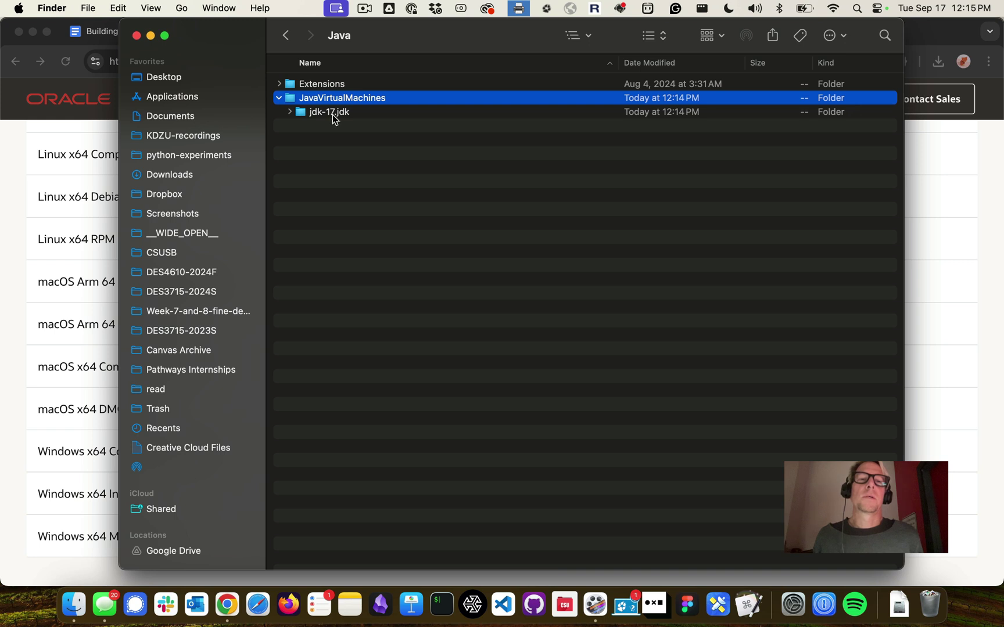
left_click(290, 113)
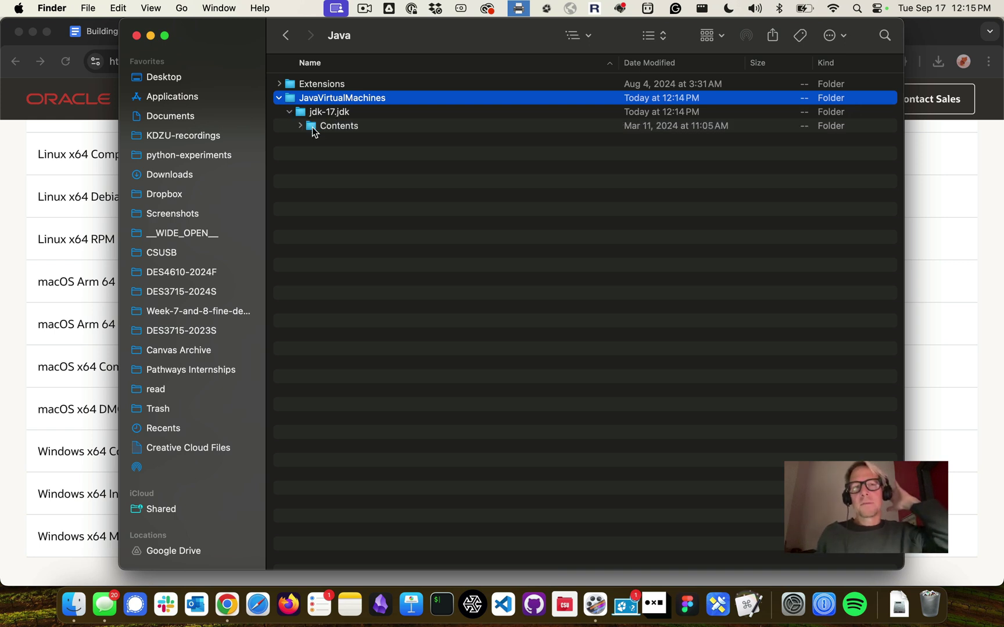
left_click(301, 126)
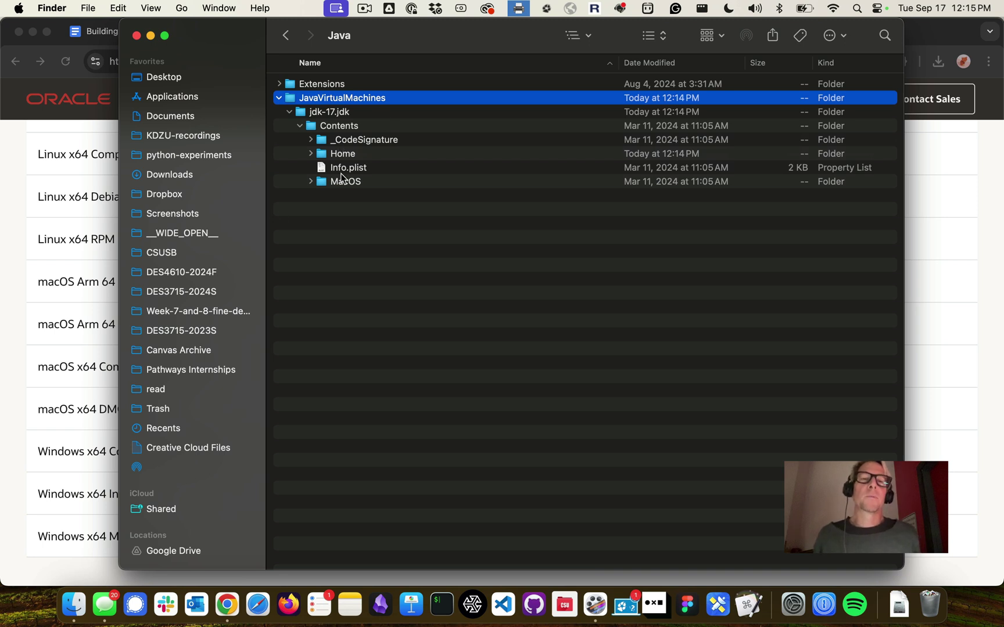
left_click(136, 36)
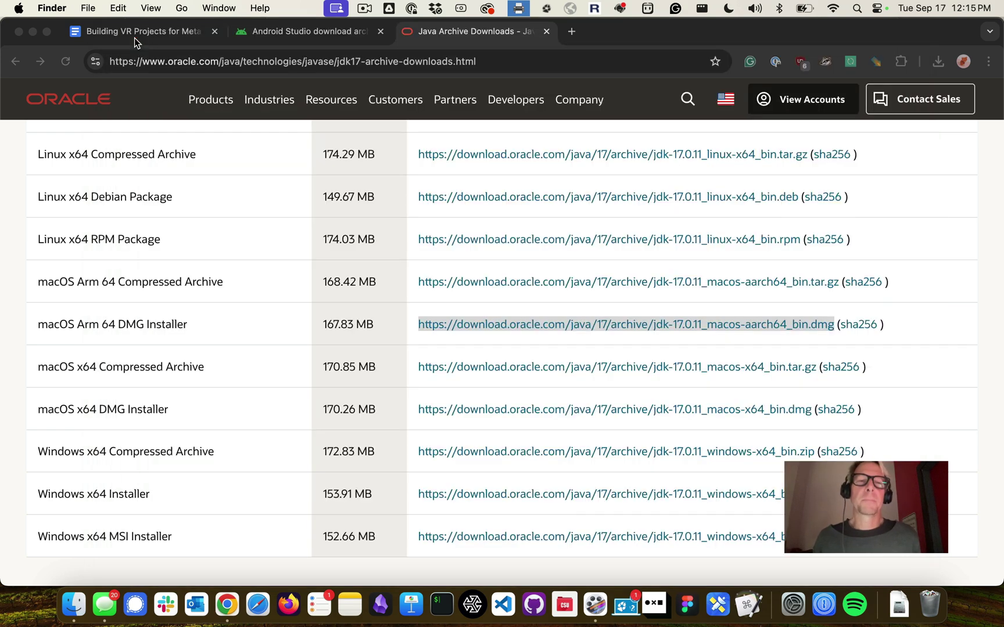
In the Building VR Projects guide, follow section 2's developer.android.com/studio/archive link into a new tab
left_click(135, 38)
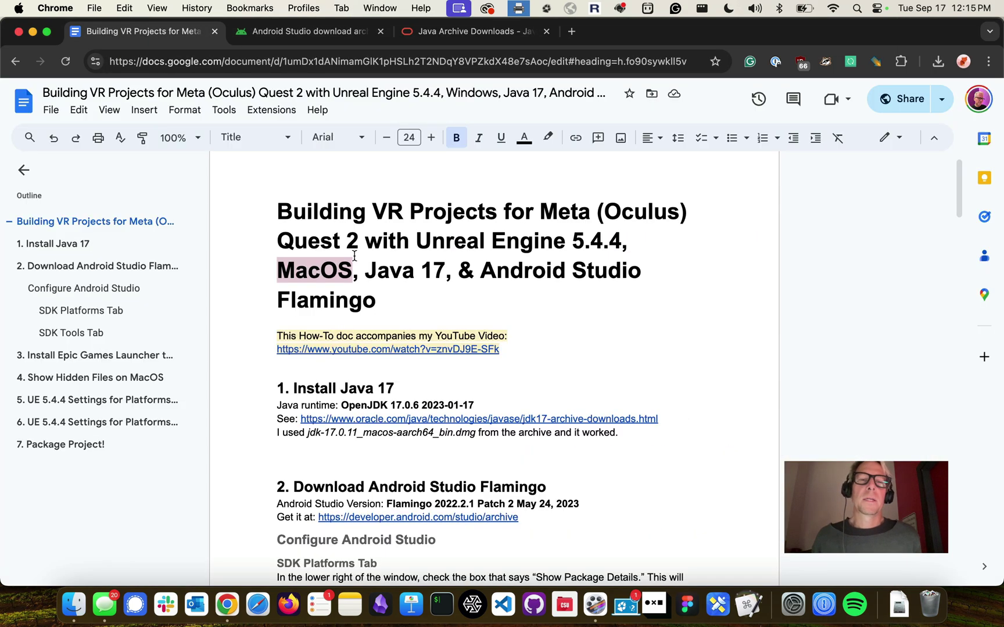
scroll(355, 255, "down", 2)
scroll(355, 256, "down", 3)
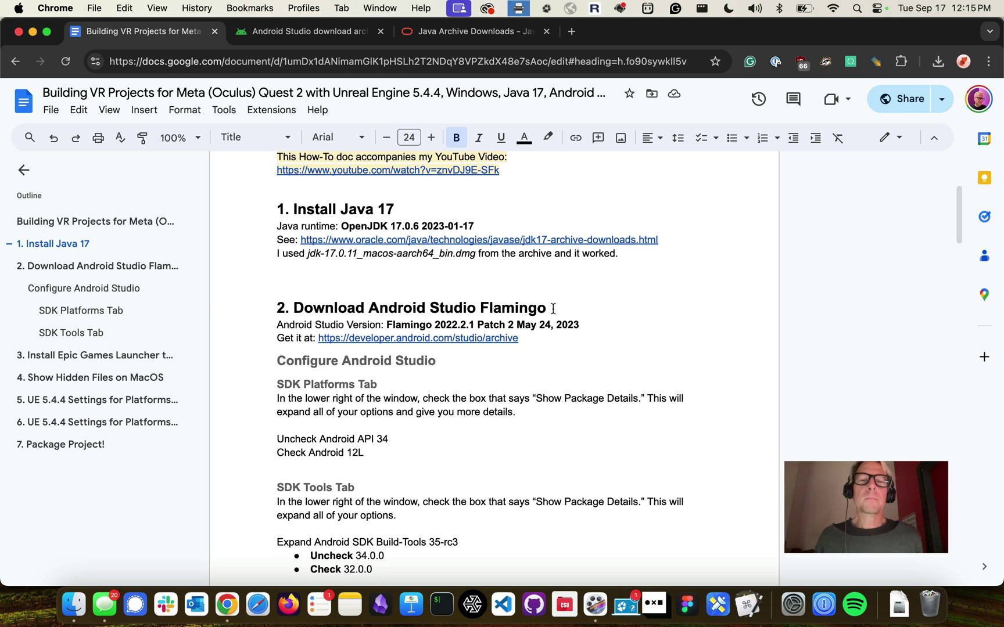
left_click_drag(516, 323, 579, 323)
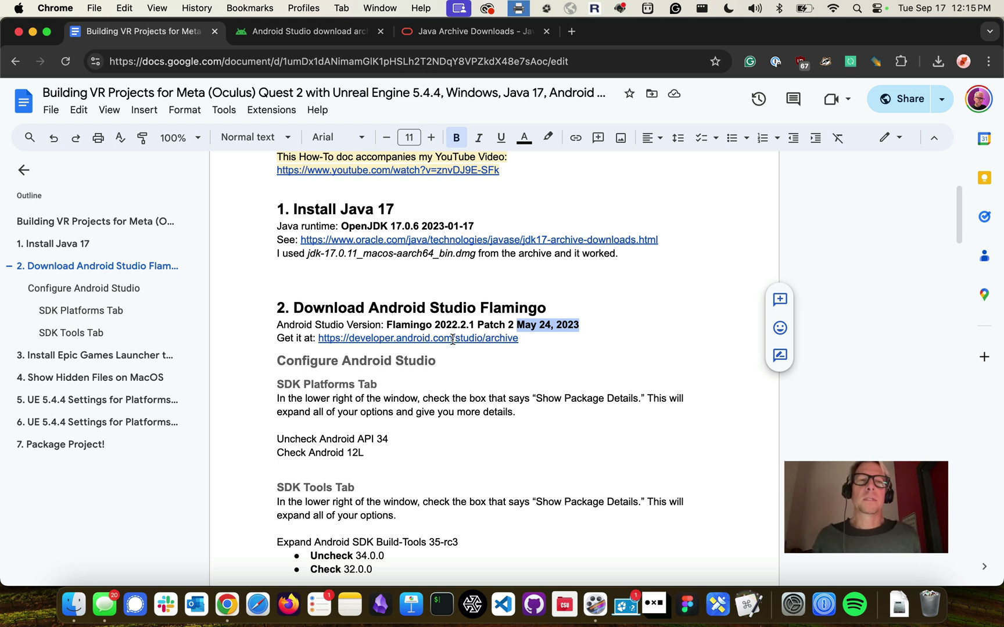
left_click(453, 340)
left_click(428, 359)
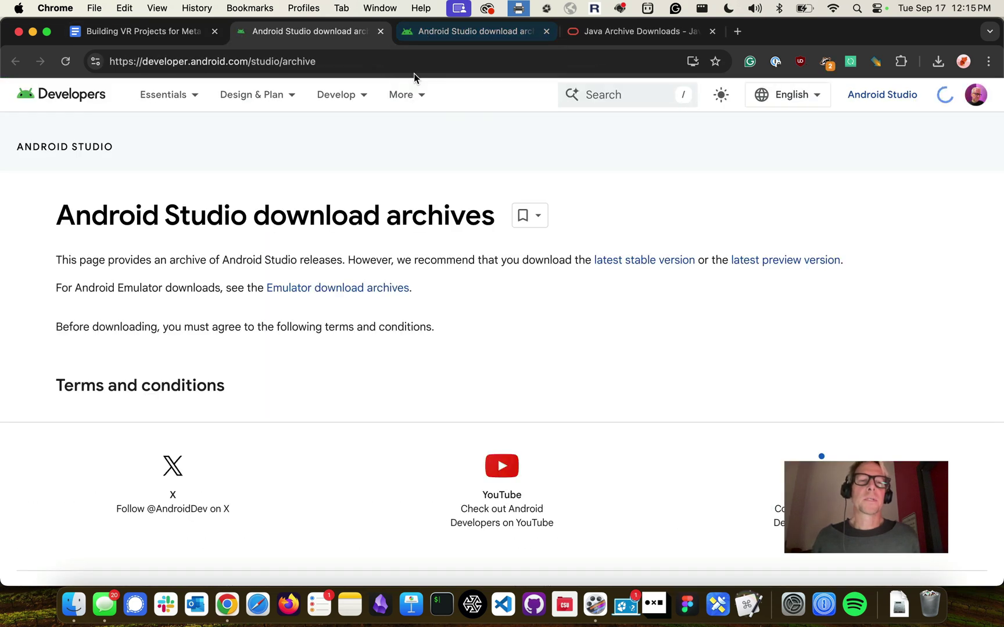
Accept the Android Studio download terms, return to the top of the release list and start a page search
scroll(242, 289, "down", 2)
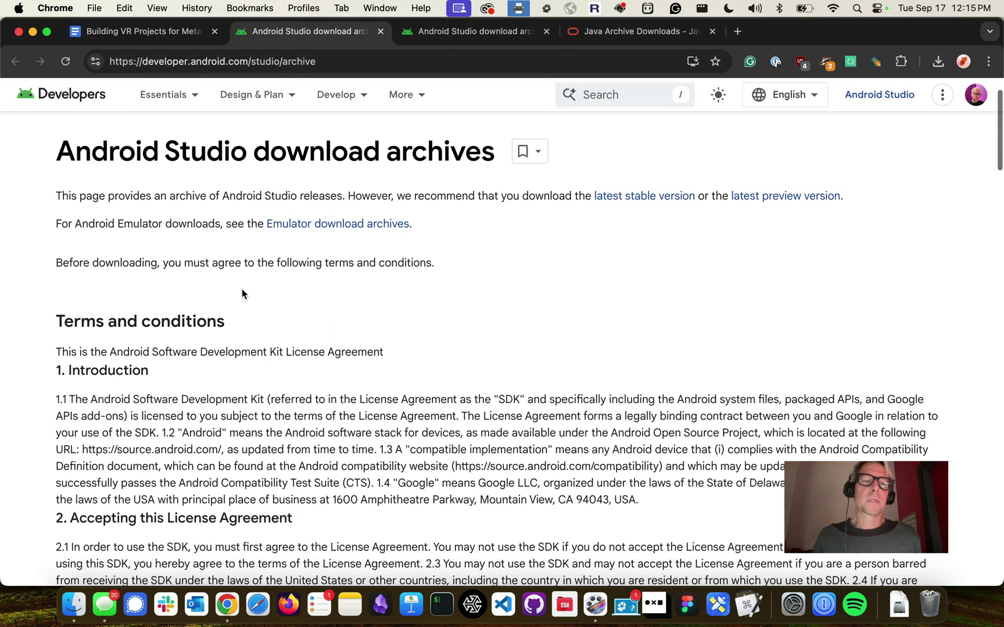
scroll(243, 293, "down", 15)
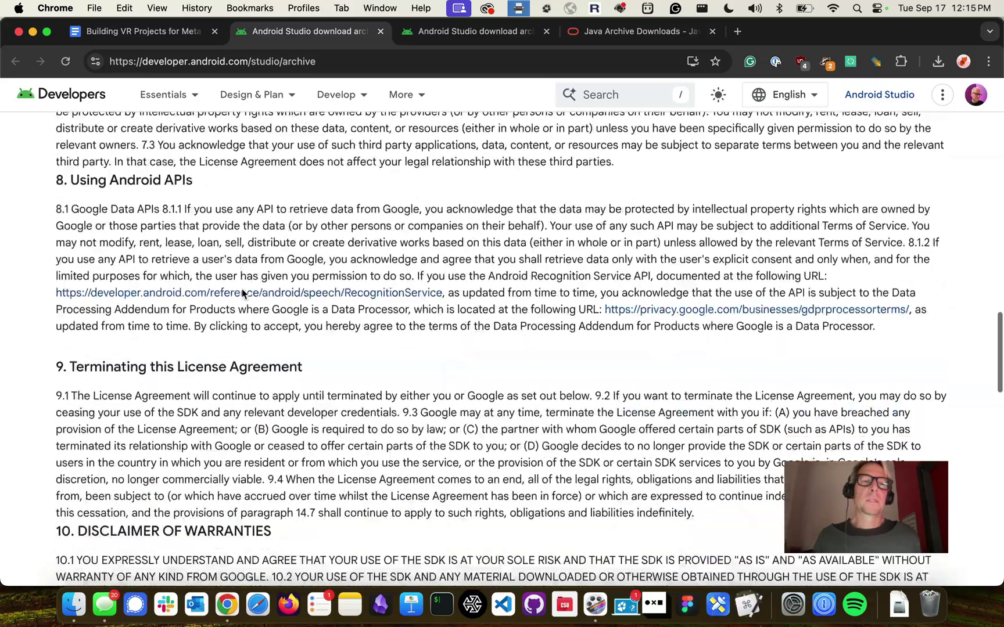
scroll(242, 290, "down", 14)
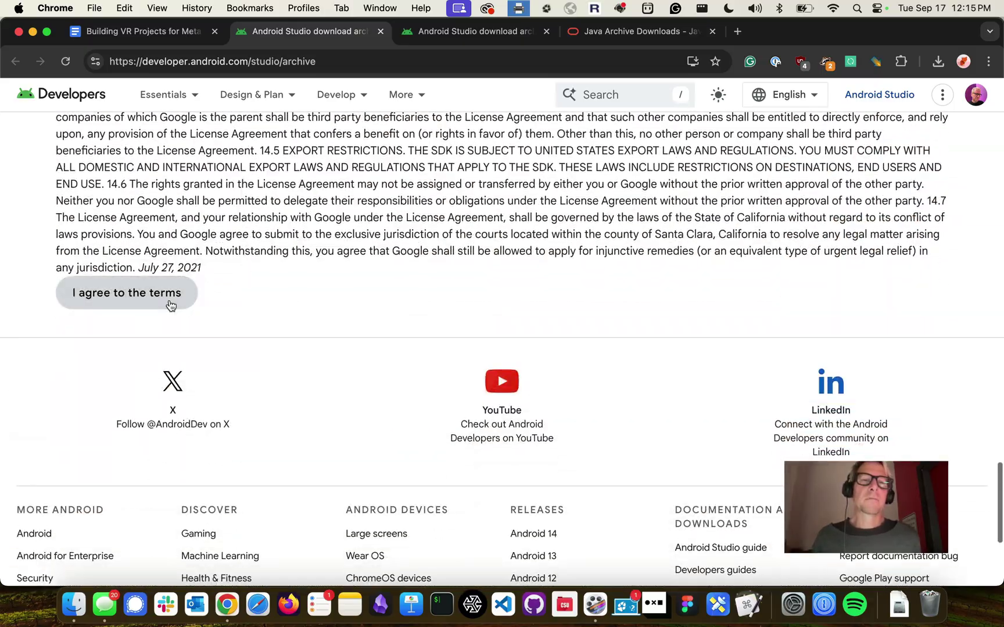
left_click(168, 302)
scroll(430, 234, "up", 15)
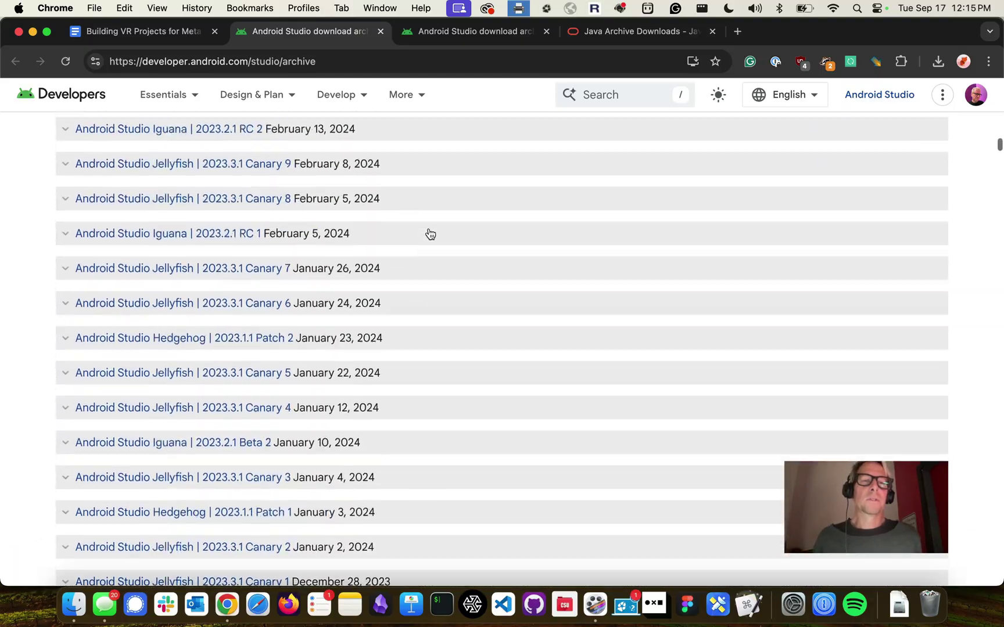
scroll(430, 234, "up", 15)
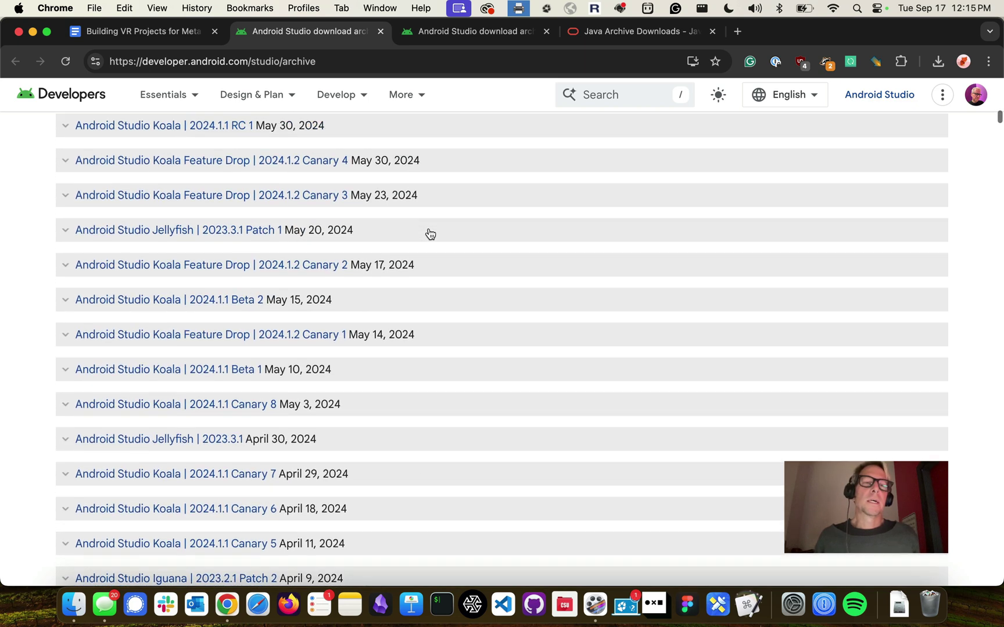
scroll(430, 234, "up", 10)
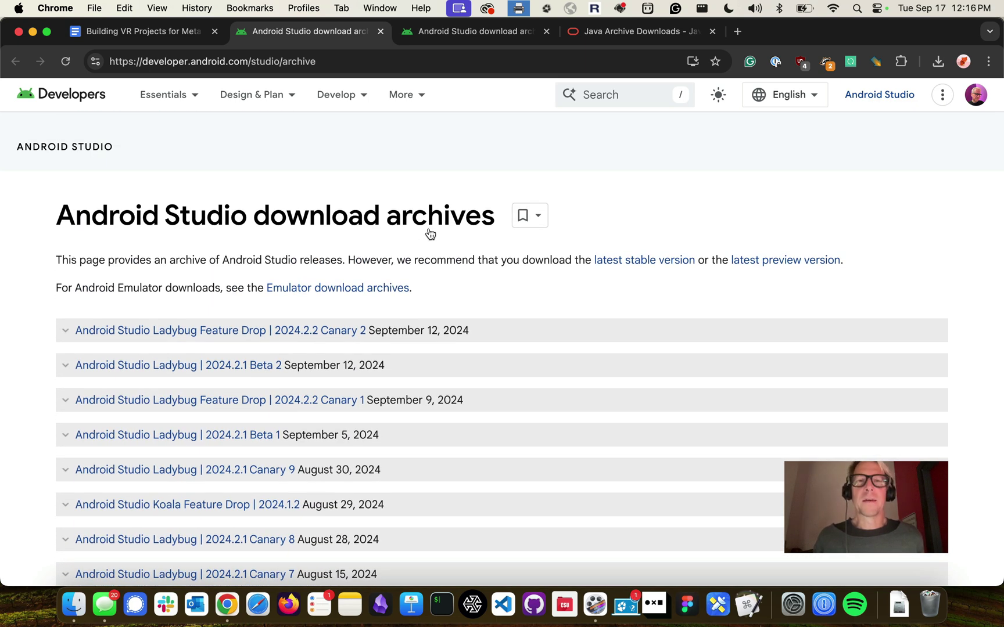
key("cmd+f")
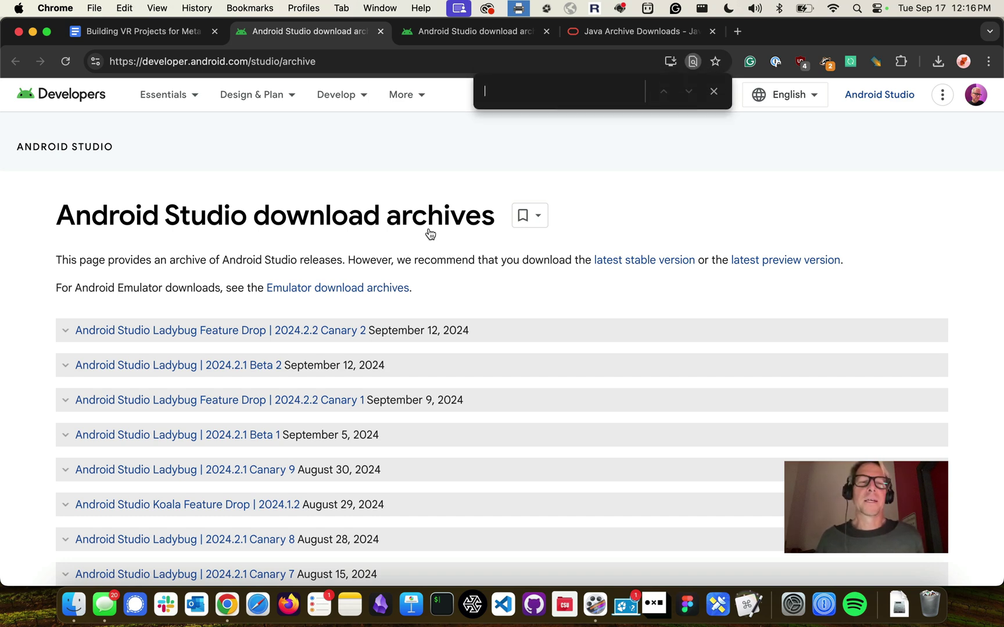
Search the page for 'flam' and expand the Android Studio Flamingo 2022.2.1 Patch 2 entry
type("flam")
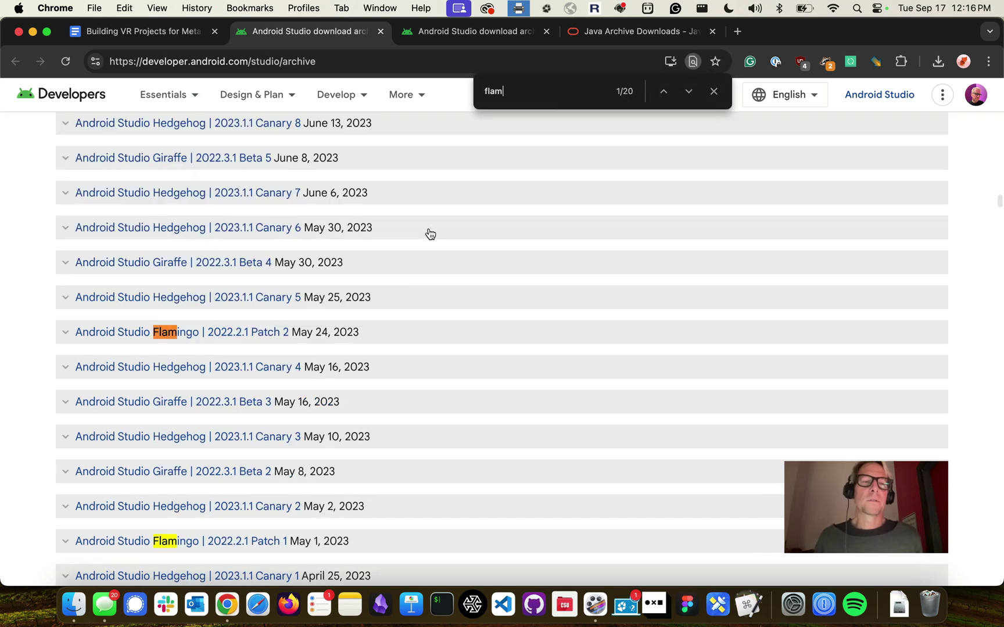
scroll(308, 315, "down", 1)
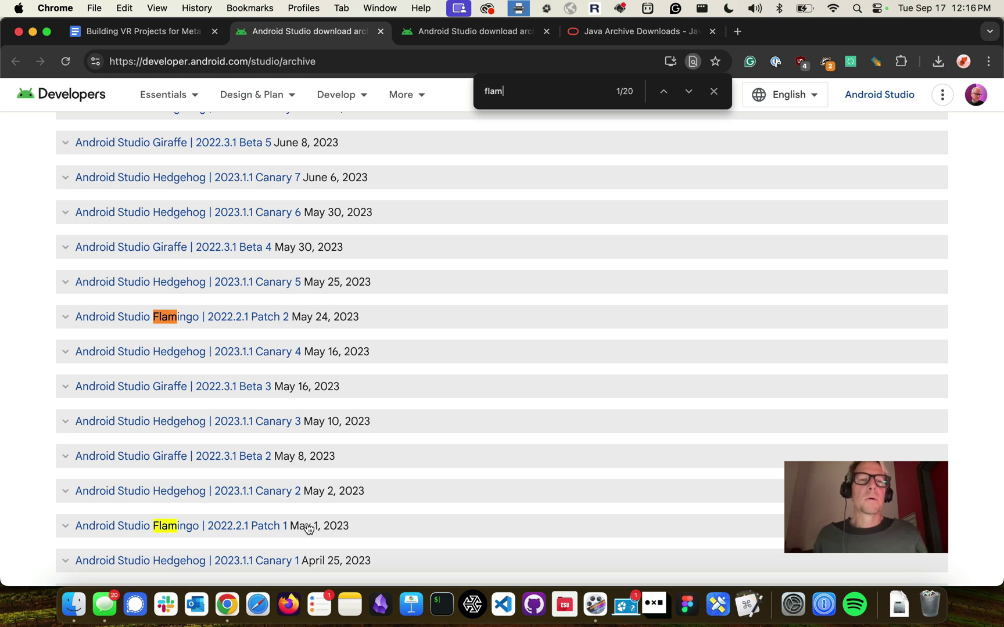
left_click(122, 321)
scroll(116, 320, "down", 3)
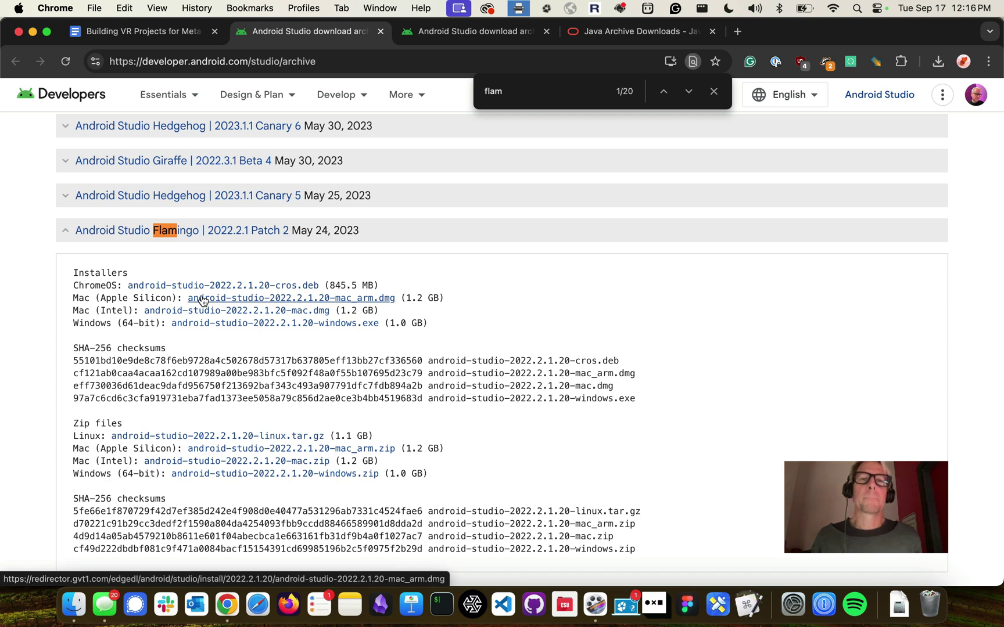
Save android-studio-2022.2.1.20-mac_arm.dmg to Downloads, close the find bar and show recent downloads
left_click(202, 300)
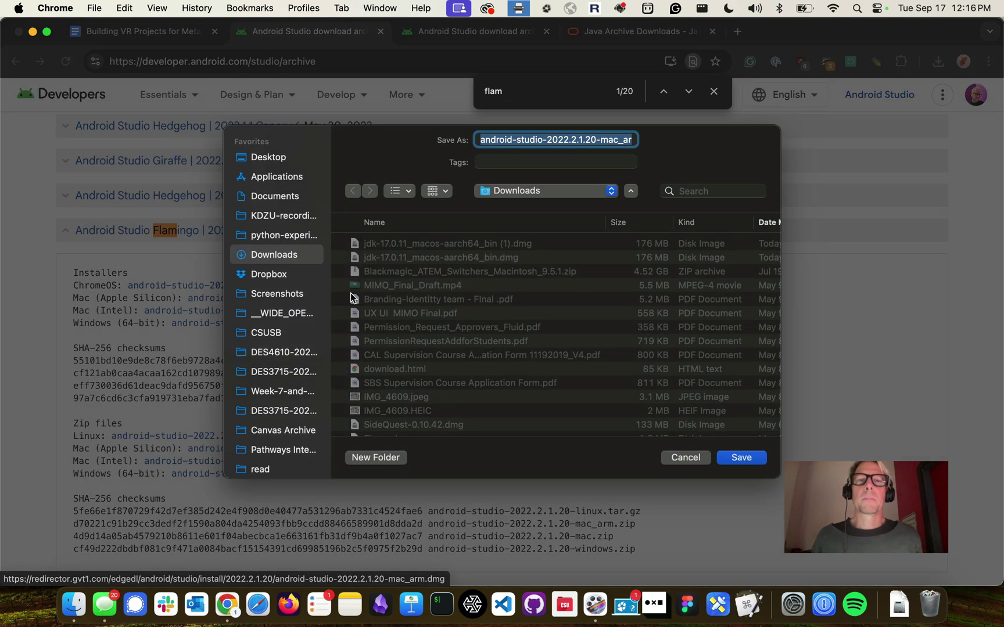
left_click(734, 458)
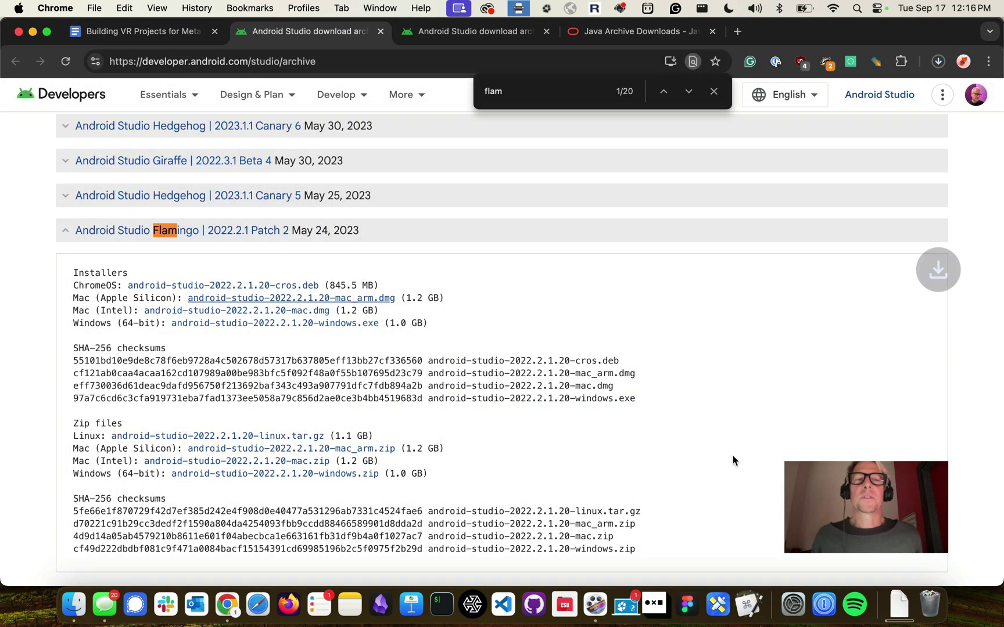
left_click(714, 91)
left_click(938, 65)
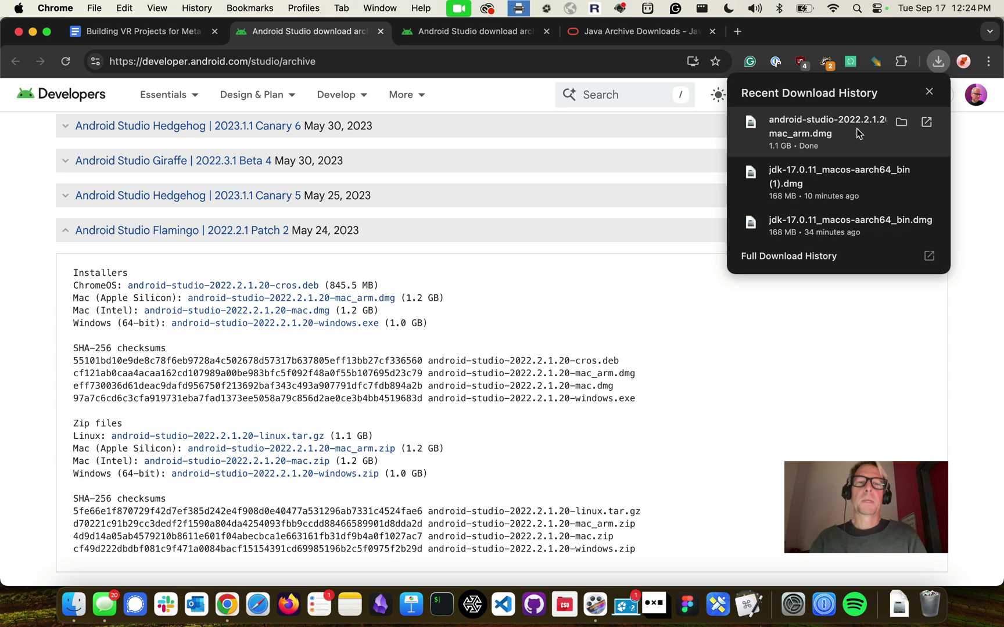
Open the Android Studio dmg and copy Android Studio.app into Applications, approving with administrator credentials
left_click(851, 129)
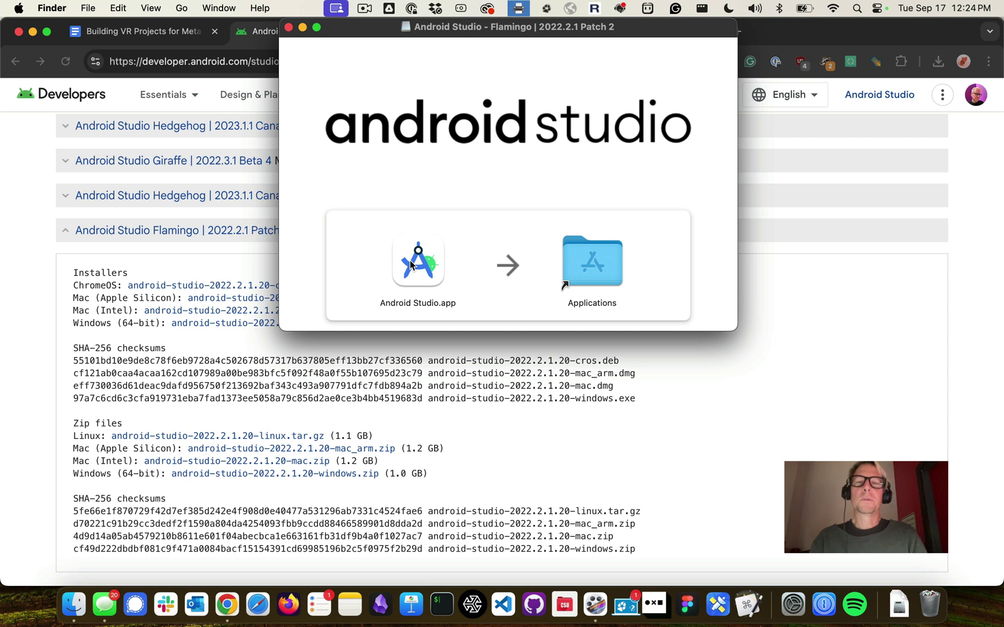
left_click_drag(411, 264, 582, 261)
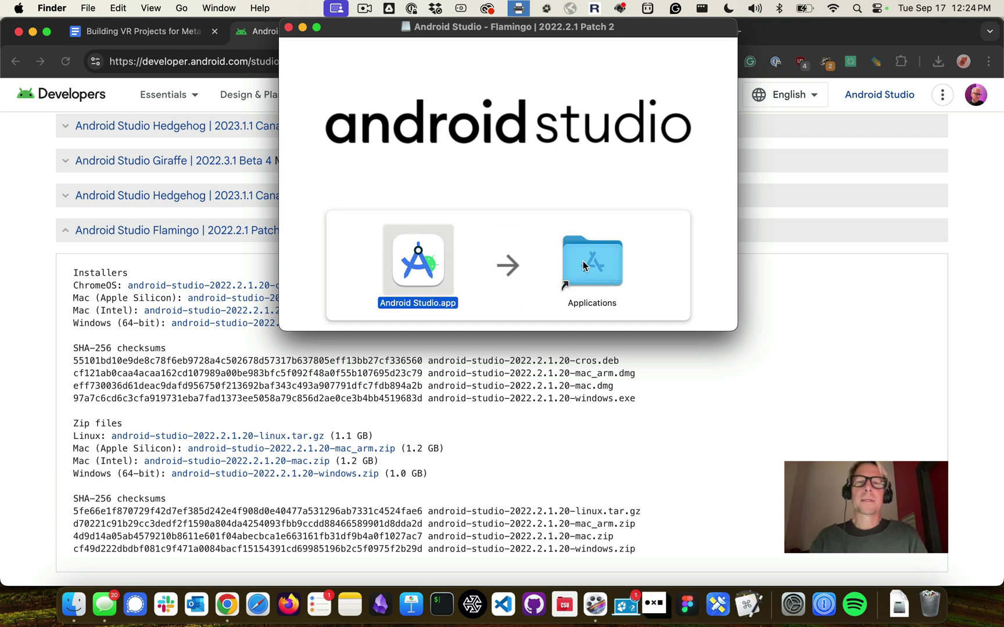
type("updateadmin")
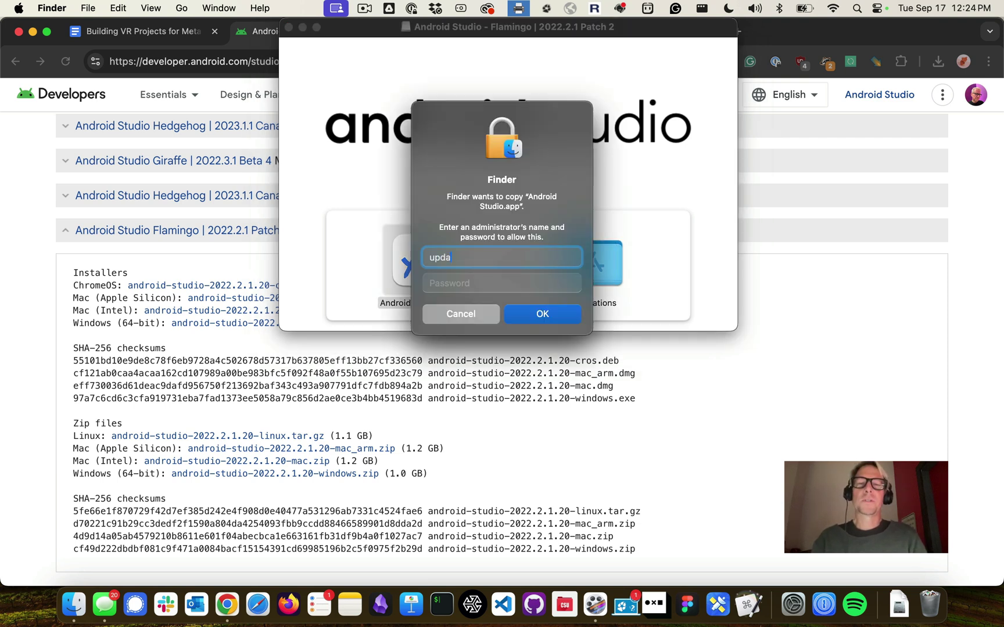
key("Tab")
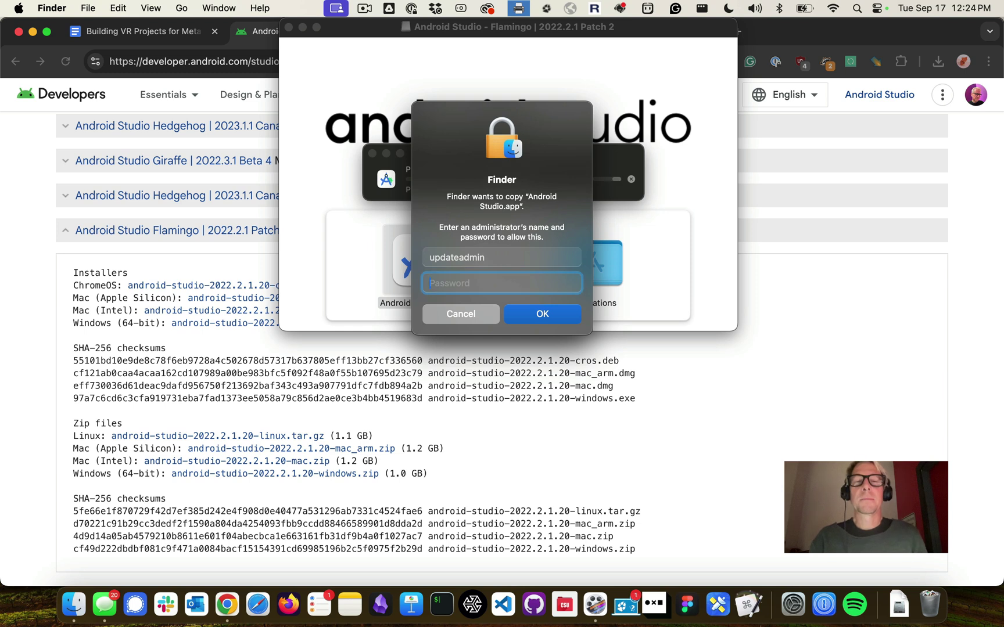
type("••••••••••••")
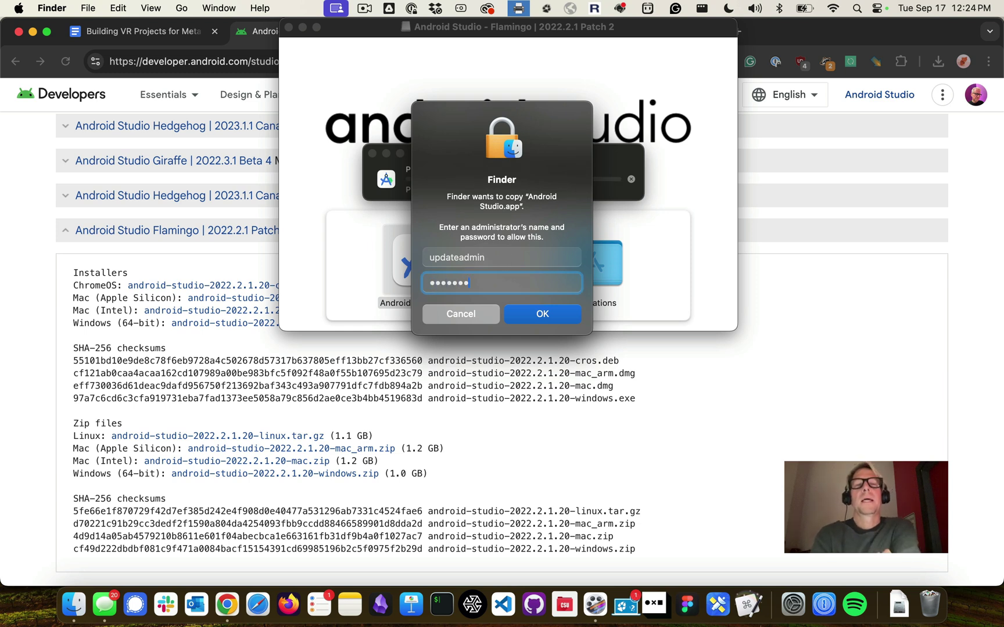
key("Return")
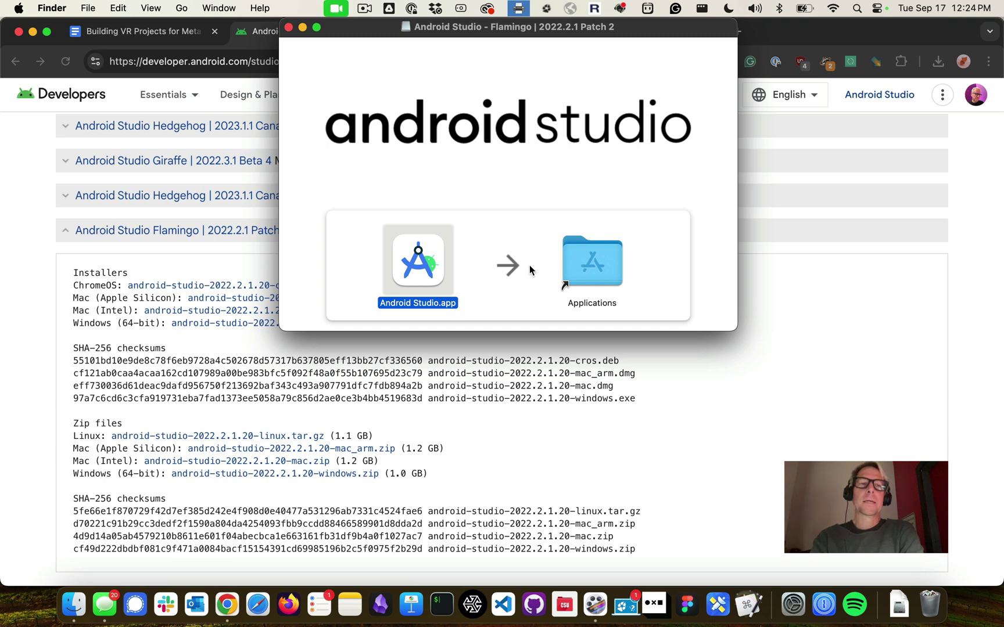
Launch Android Studio.app from Applications, found by typing 'android', while it verifies
double_click(573, 257)
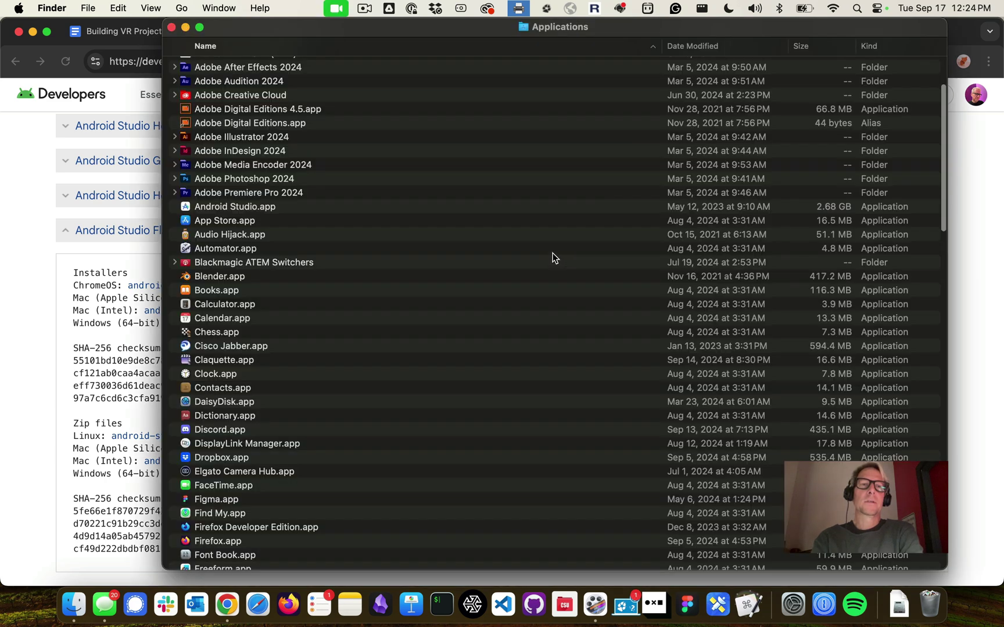
left_click(234, 178)
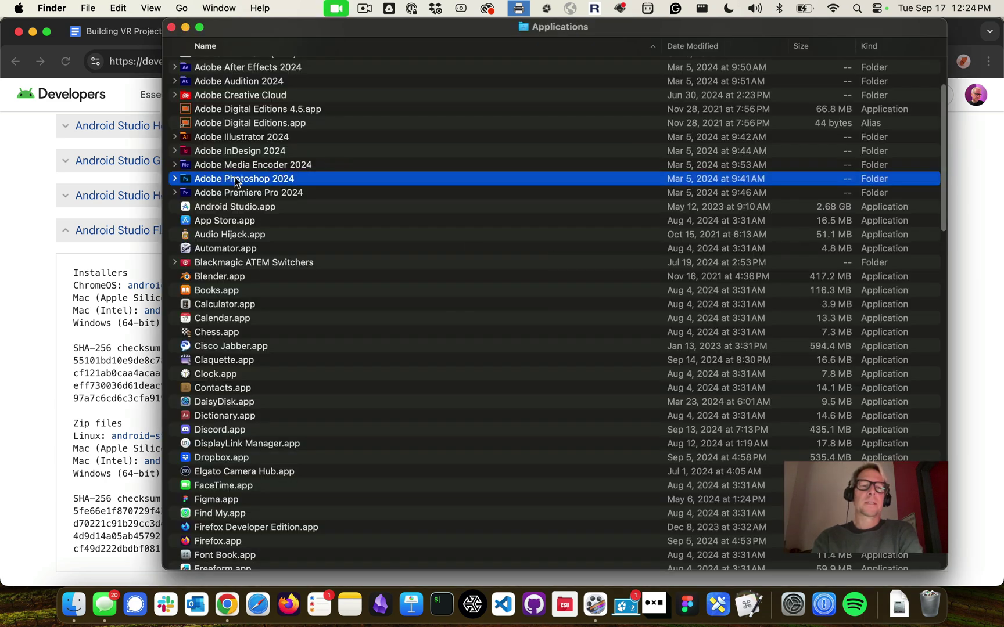
type("android")
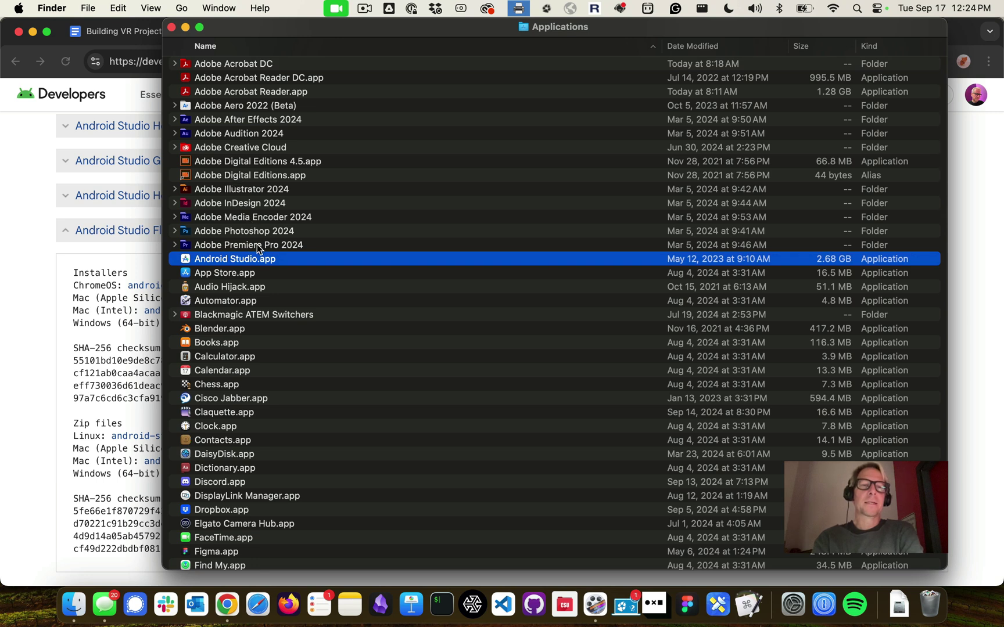
double_click(262, 254)
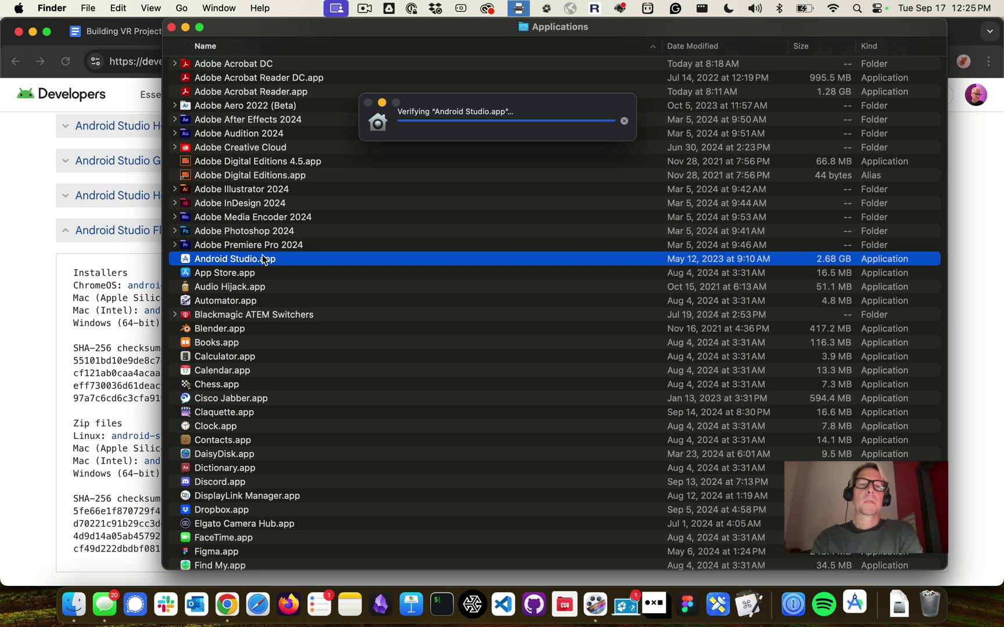
key("super+Tab")
left_click(127, 33)
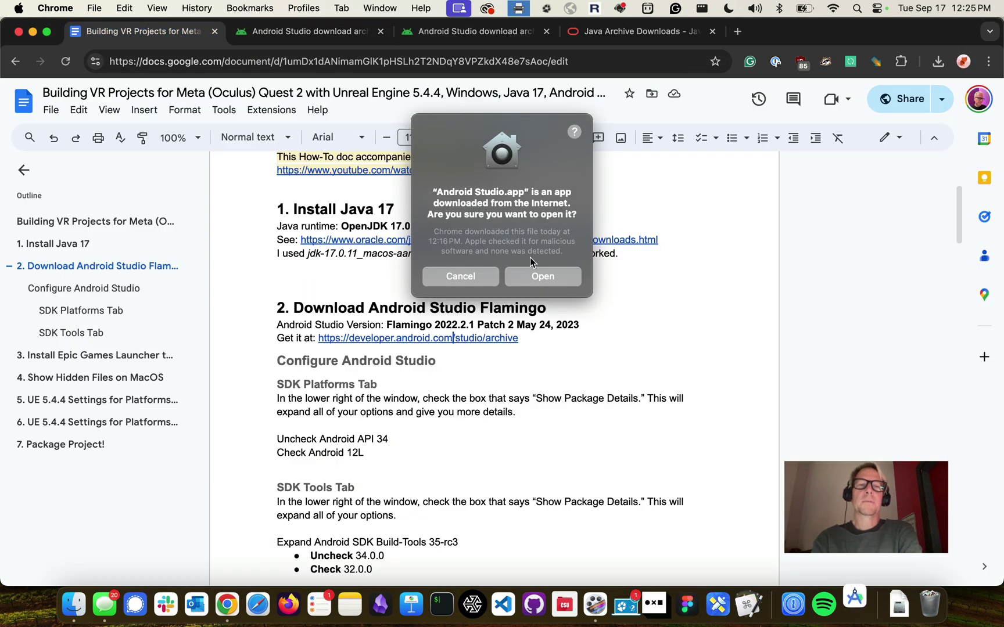
Open Android Studio and run the Setup Wizard with the default SDK components until download finishes
left_click(540, 276)
scroll(523, 276, "down", 1)
scroll(523, 276, "down", 1)
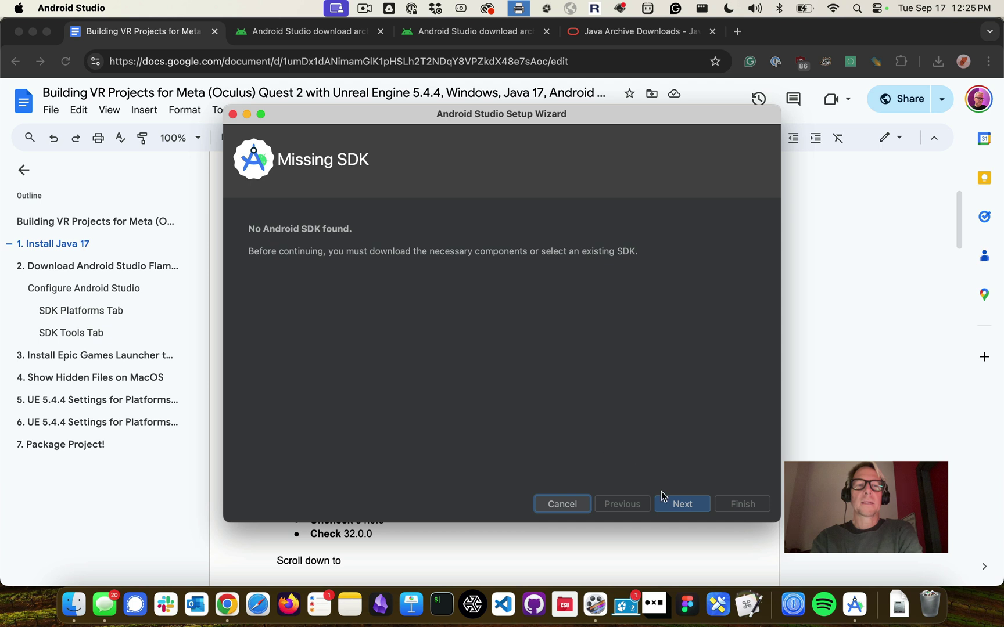
left_click(672, 504)
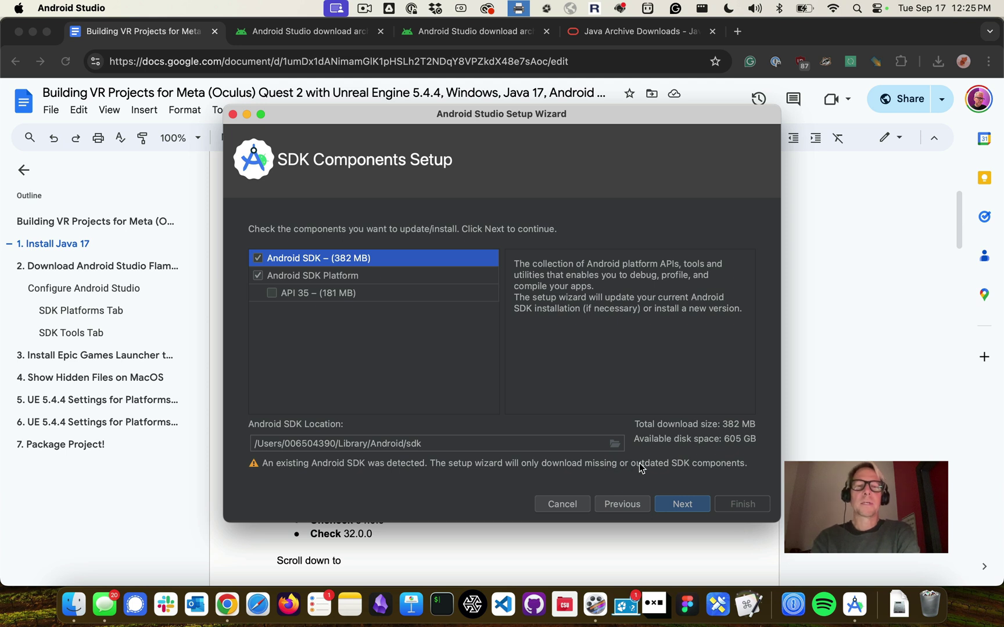
left_click(683, 504)
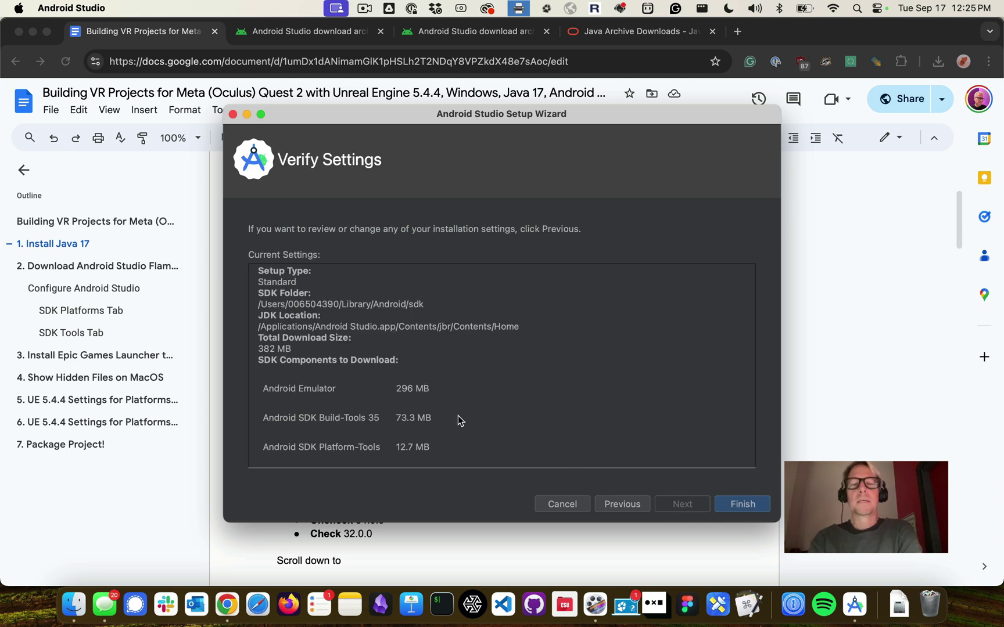
left_click(727, 504)
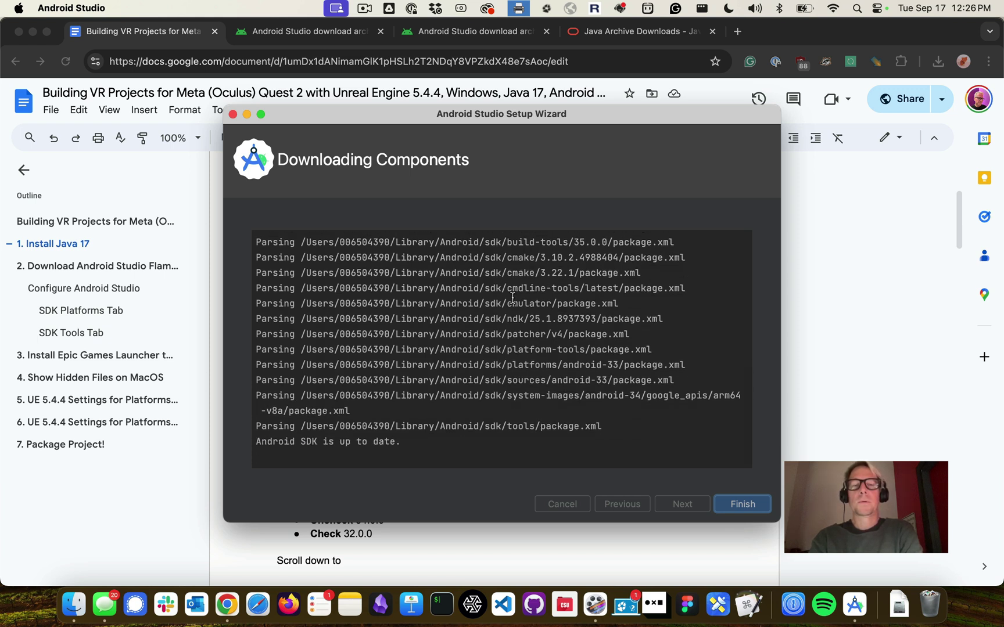
left_click(730, 505)
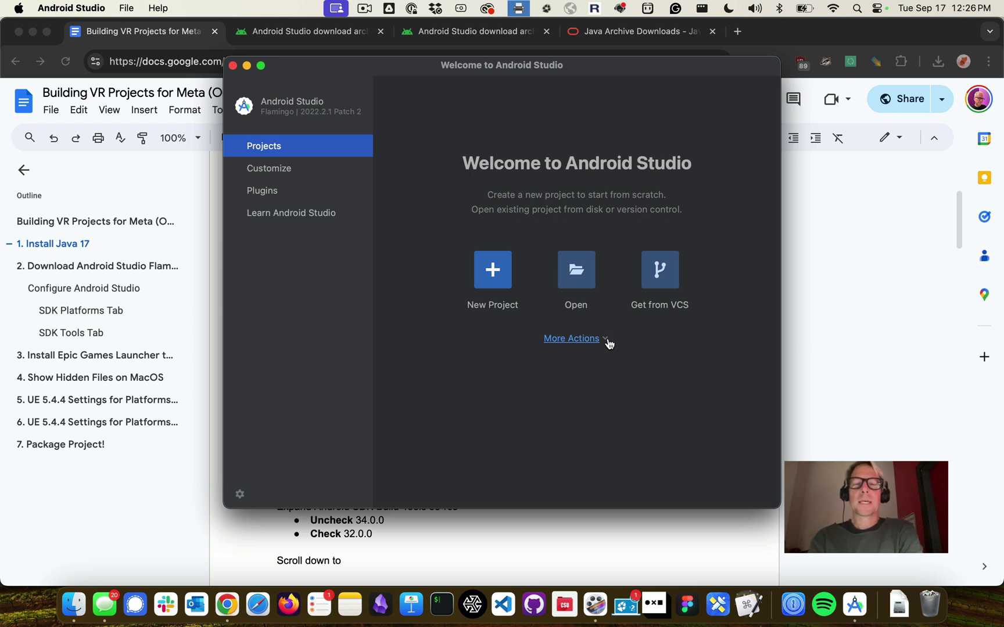
Open the SDK Manager from More Actions on the Welcome screen to list the SDK platforms
left_click(608, 343)
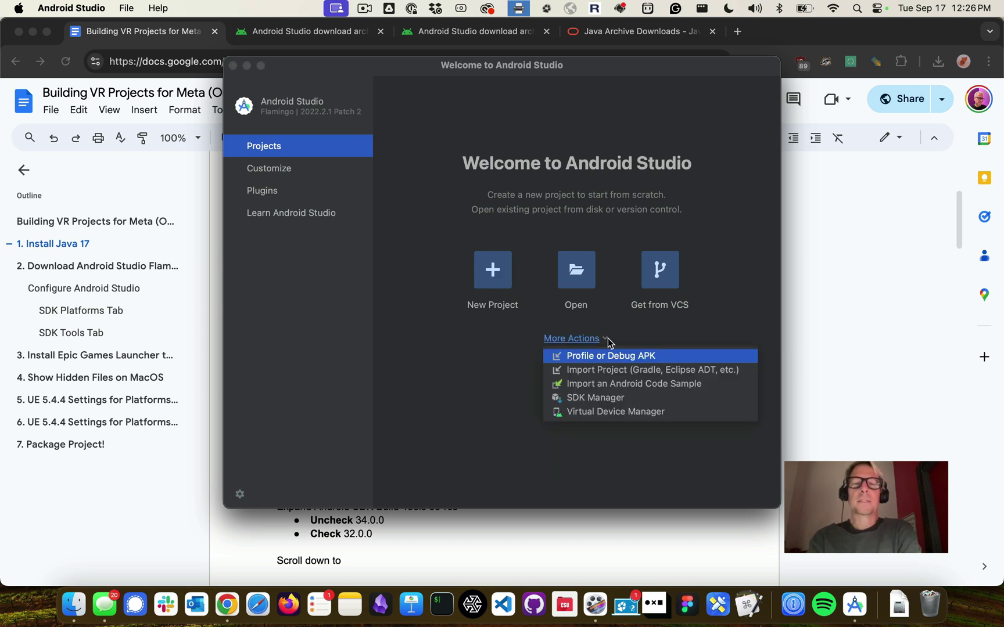
left_click(604, 399)
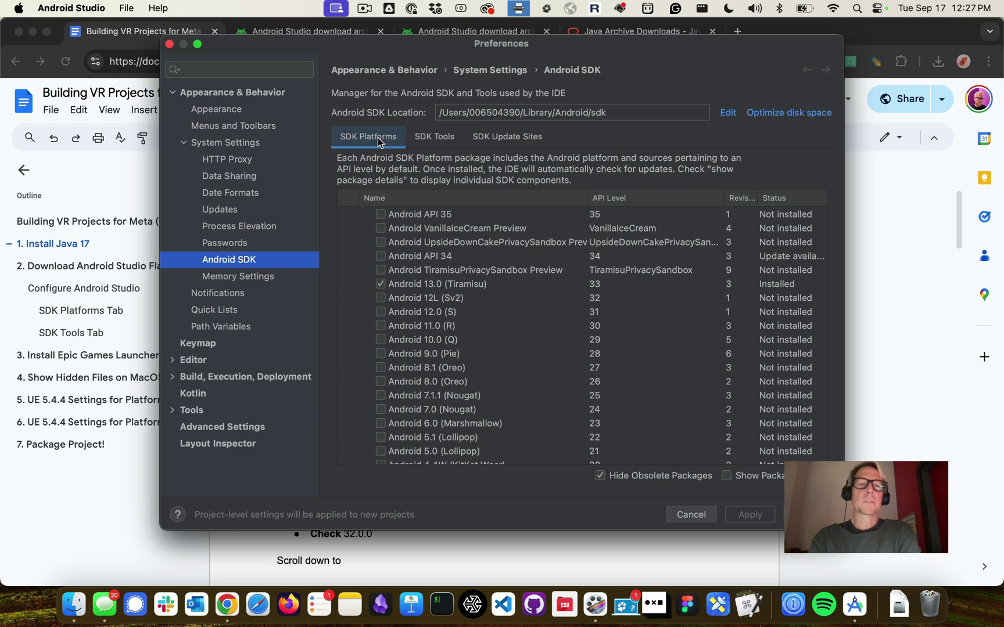
Check the guide's lines on unchecking Android API 34 and checking Android 12L
key("super+Tab")
scroll(394, 338, "down", 1)
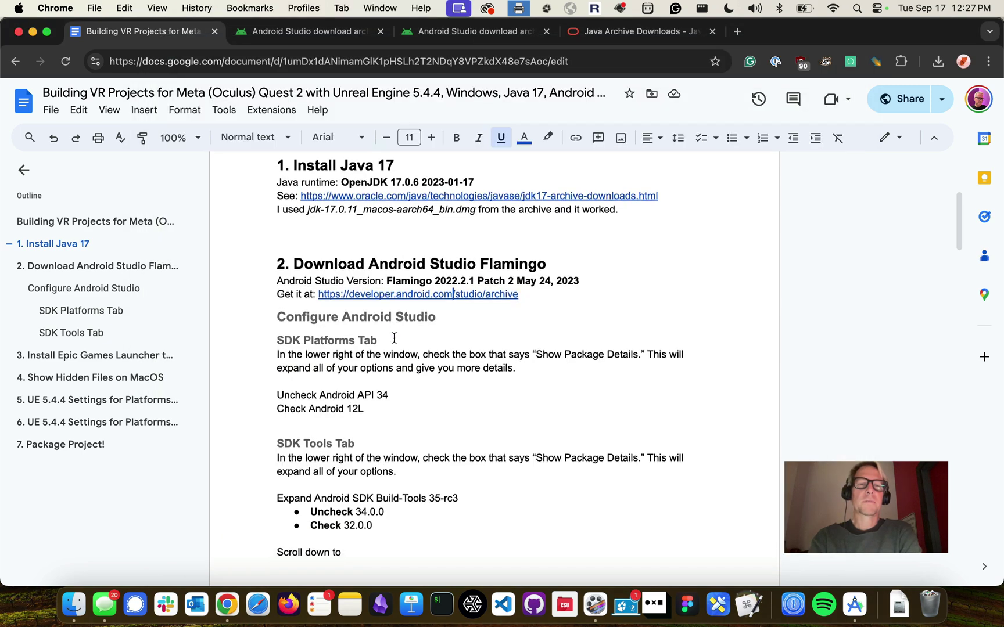
scroll(394, 338, "down", 1)
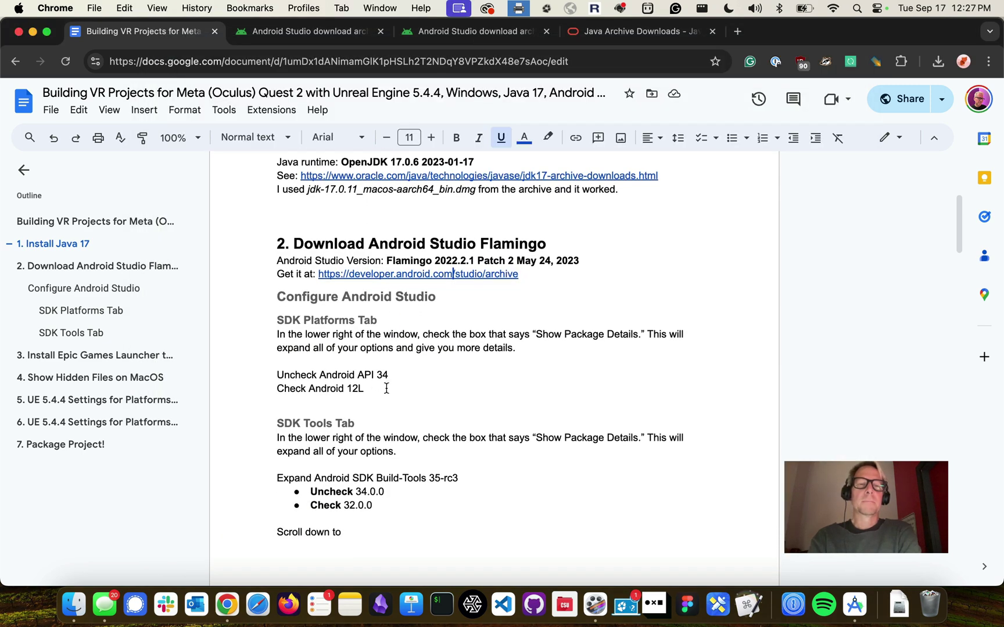
left_click_drag(386, 388, 275, 371)
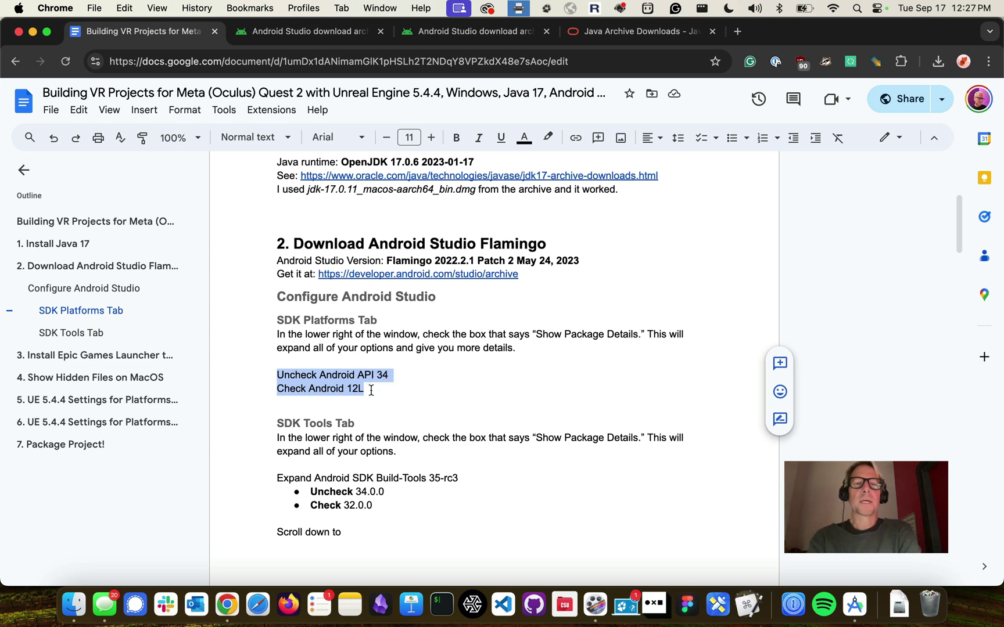
Uncheck Android 13.0 (Tiramisu) and check Android 12L (Sv2) in SDK Platforms
key("super+Tab")
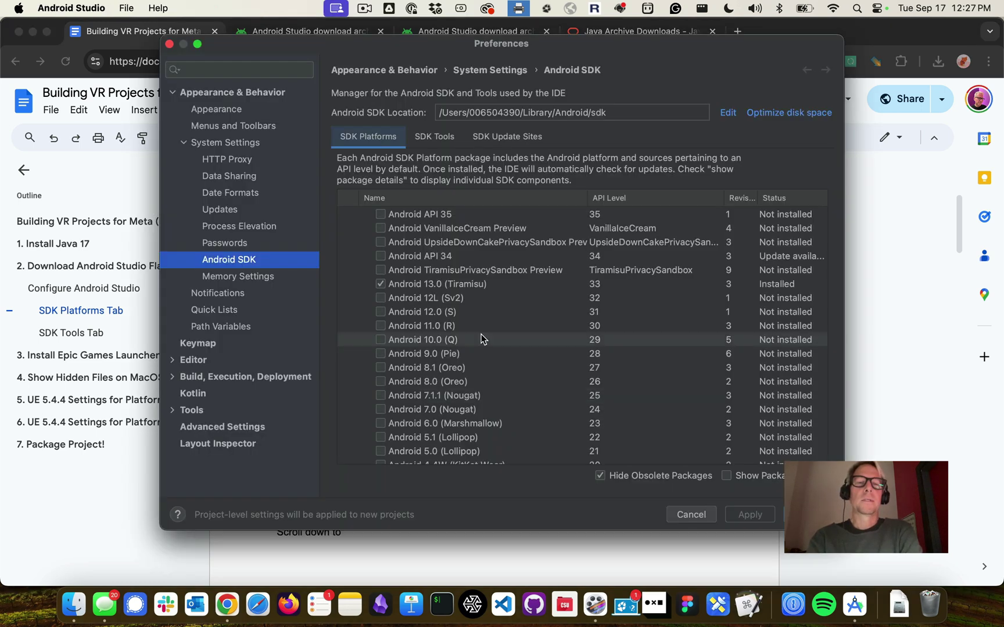
left_click(381, 284)
left_click(380, 298)
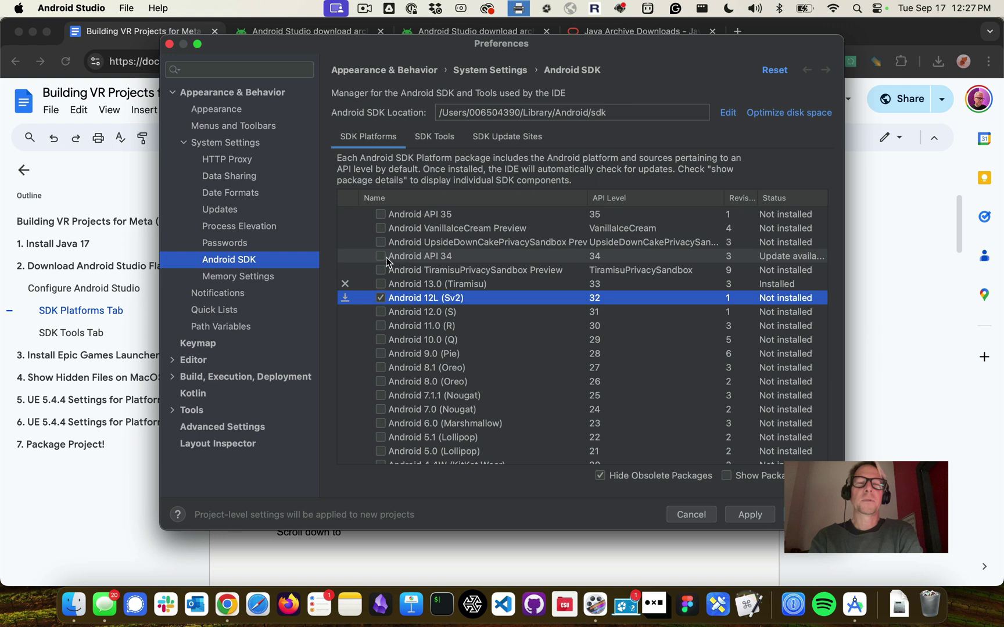
scroll(438, 291, "down", 3)
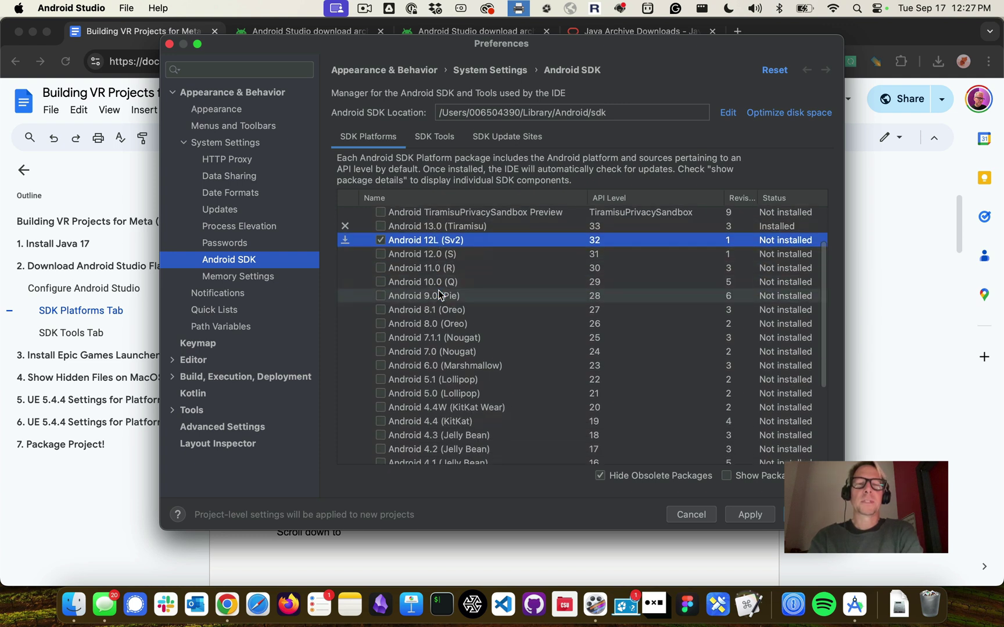
scroll(439, 291, "up", 3)
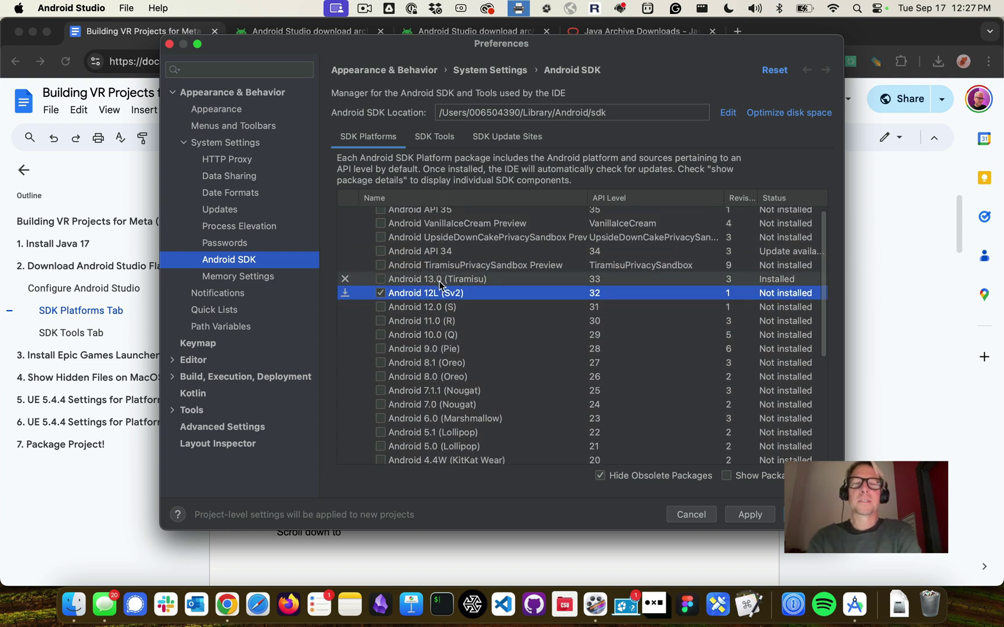
Find the SDK Tools Tab section in the setup guide
key("super+Tab")
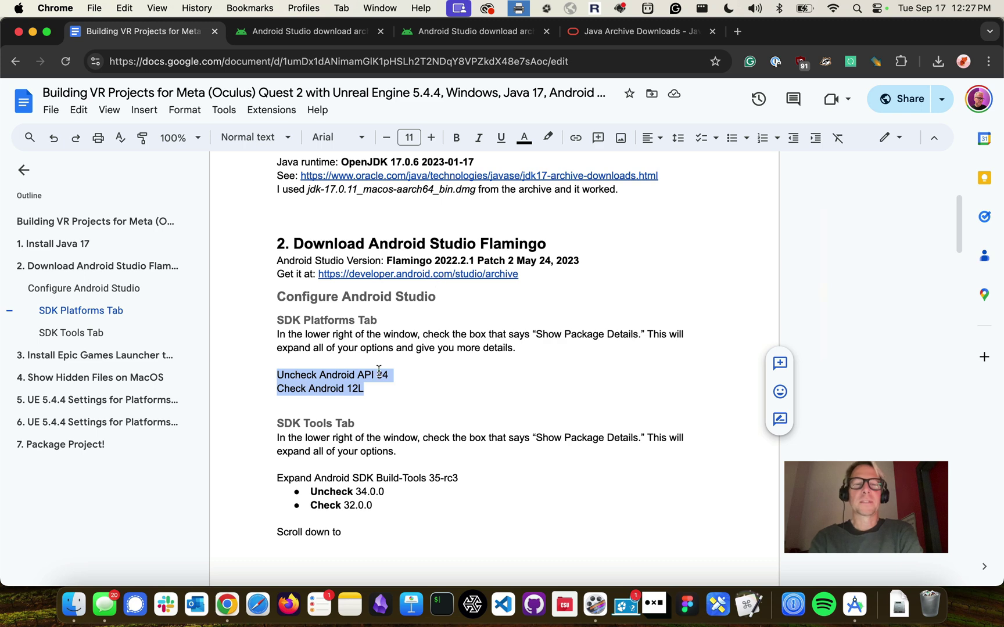
scroll(378, 369, "down", 2)
triple_click(319, 376)
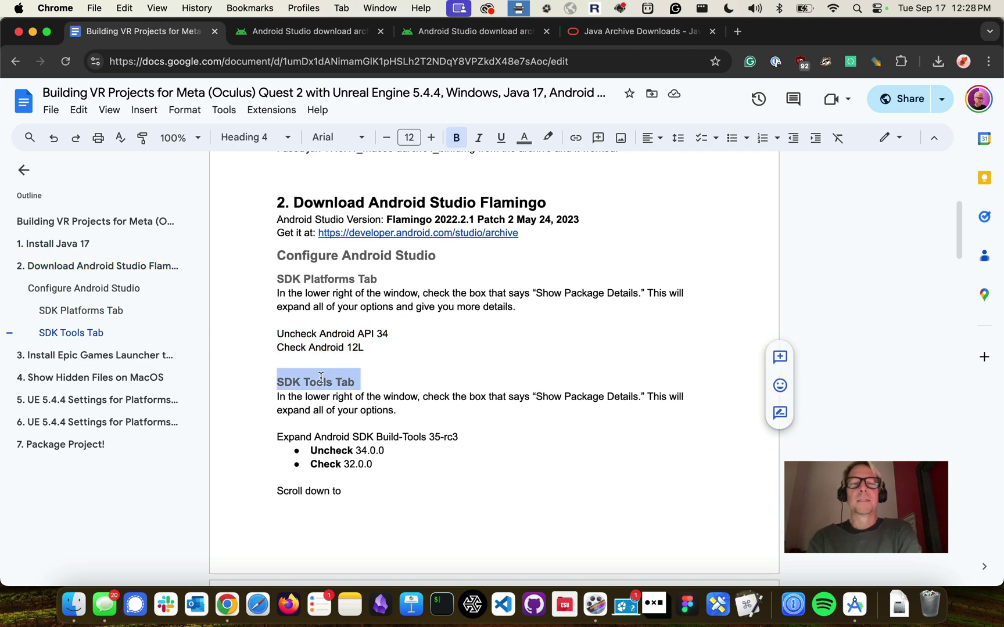
Switch to the SDK Tools list and locate the guide's Show Package Details instruction
key("super+Tab")
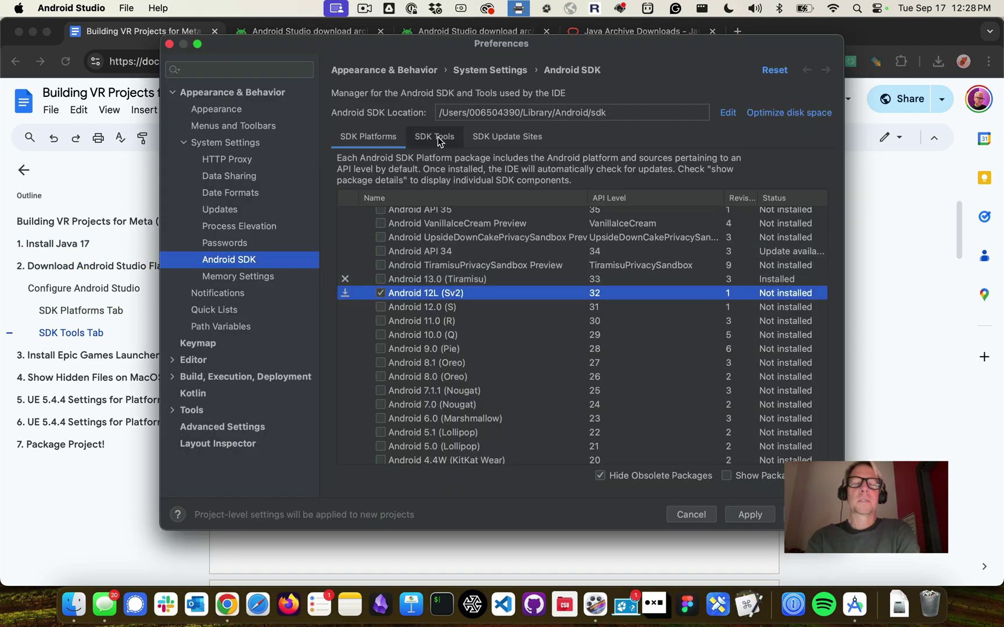
left_click(436, 137)
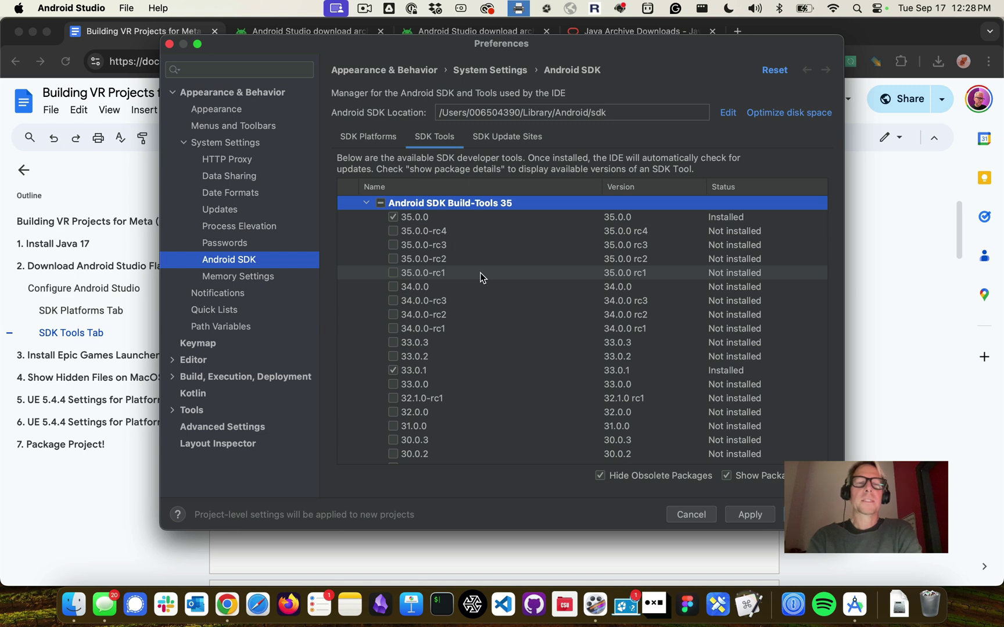
key("super+Tab")
scroll(437, 386, "down", 2)
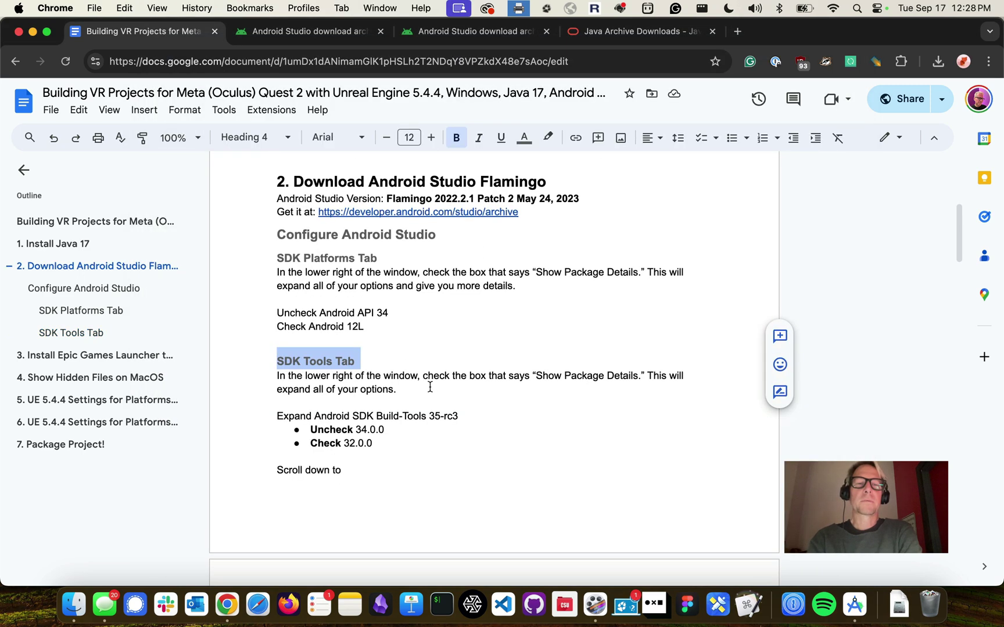
scroll(375, 391, "down", 2)
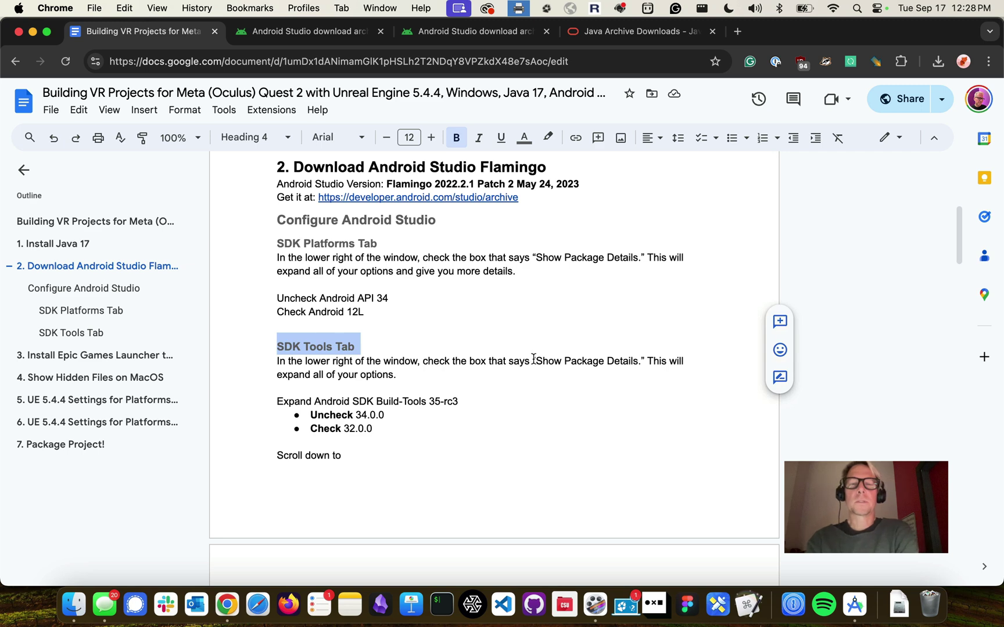
left_click_drag(533, 360, 645, 361)
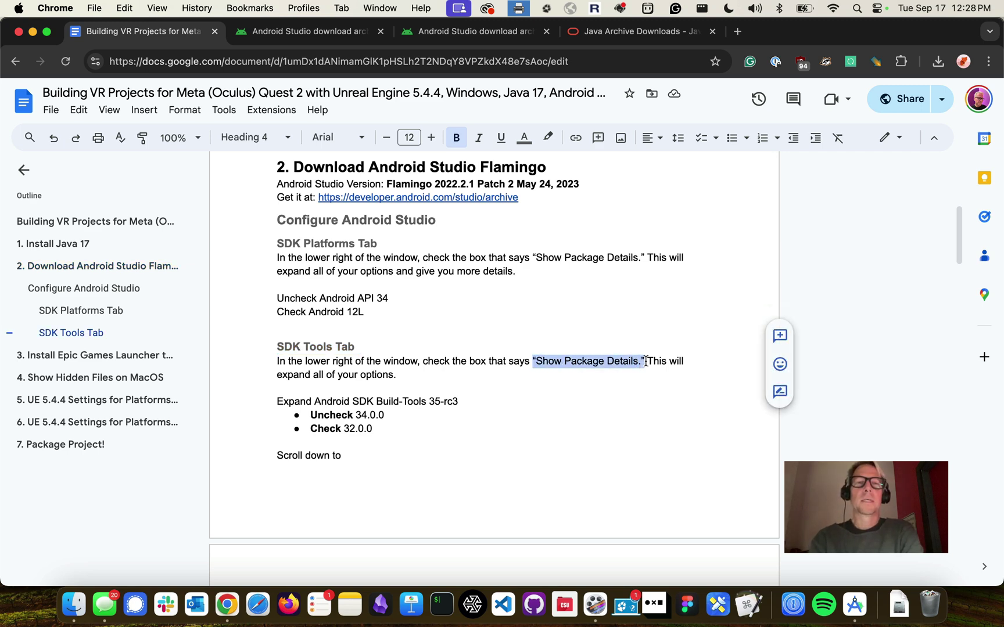
Enable Show Package Details to list Build-Tools 35 versions, then review the guide's 34.0.0/32.0.0 bullets
key("super+Tab")
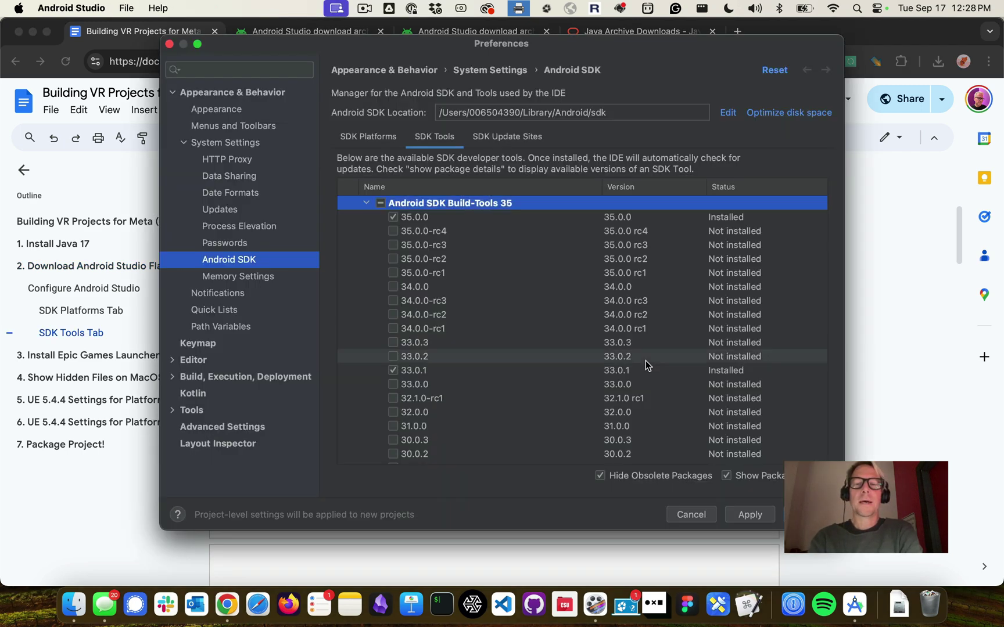
left_click(756, 475)
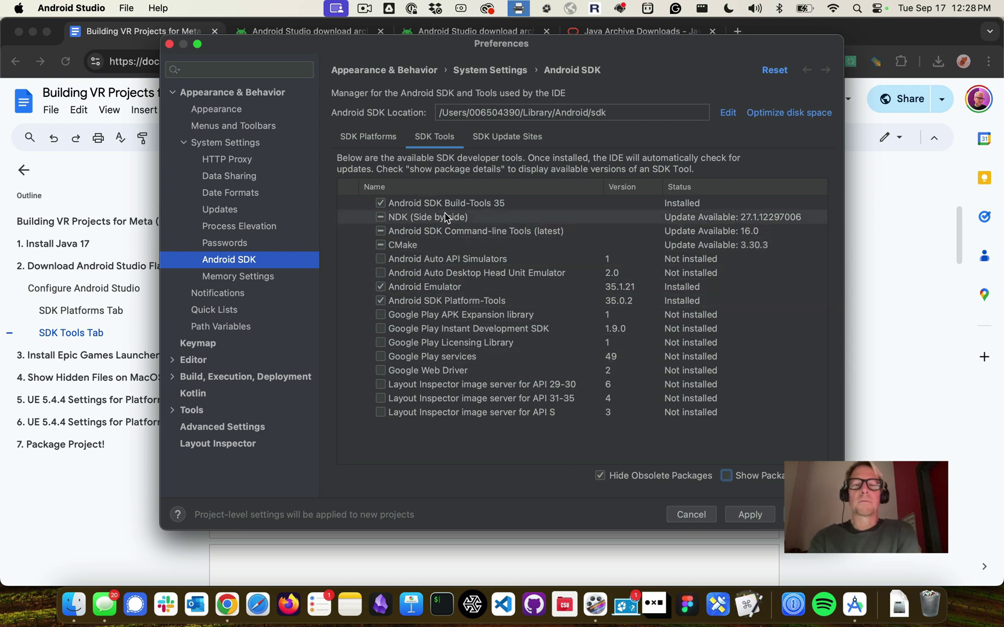
left_click(725, 476)
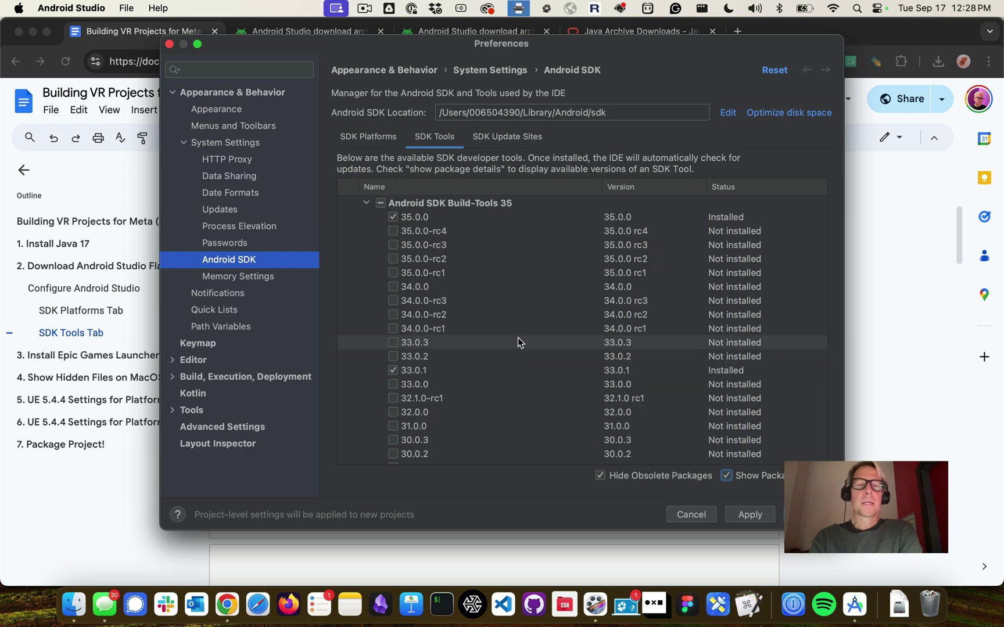
key("super+Tab")
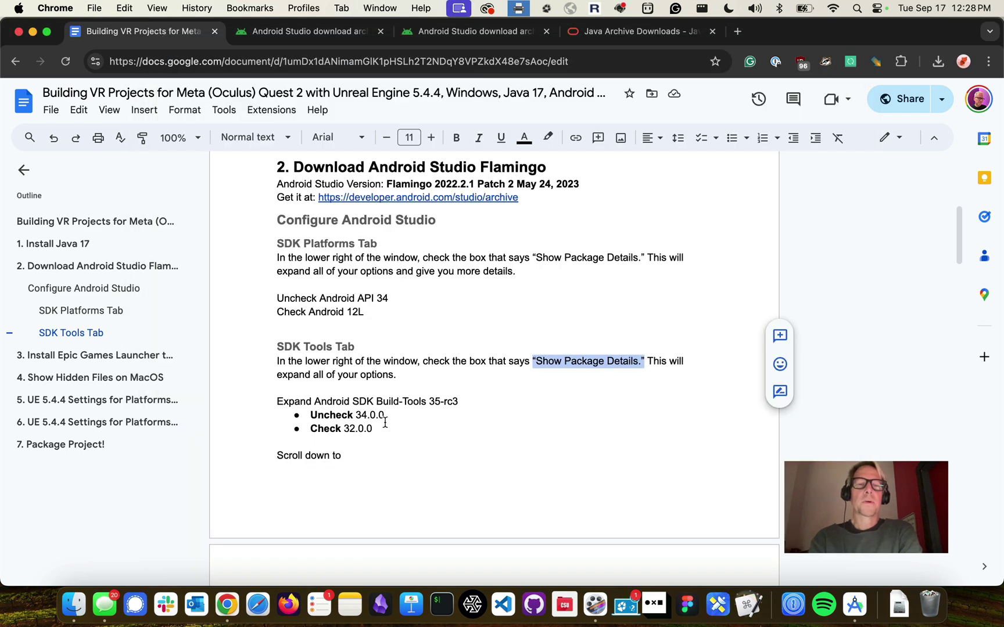
left_click_drag(376, 429, 308, 415)
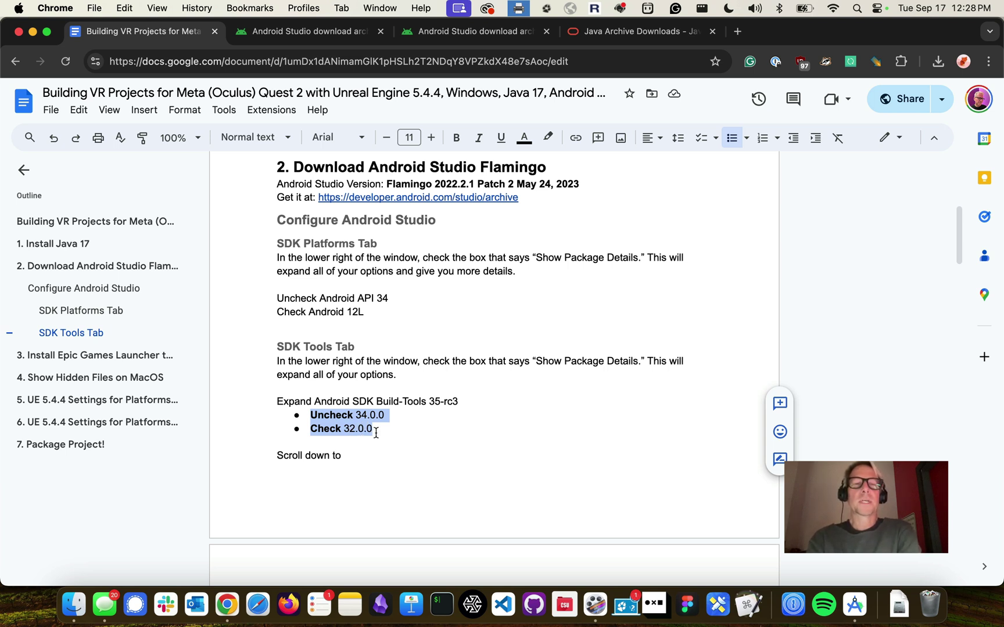
scroll(376, 433, "down", 5)
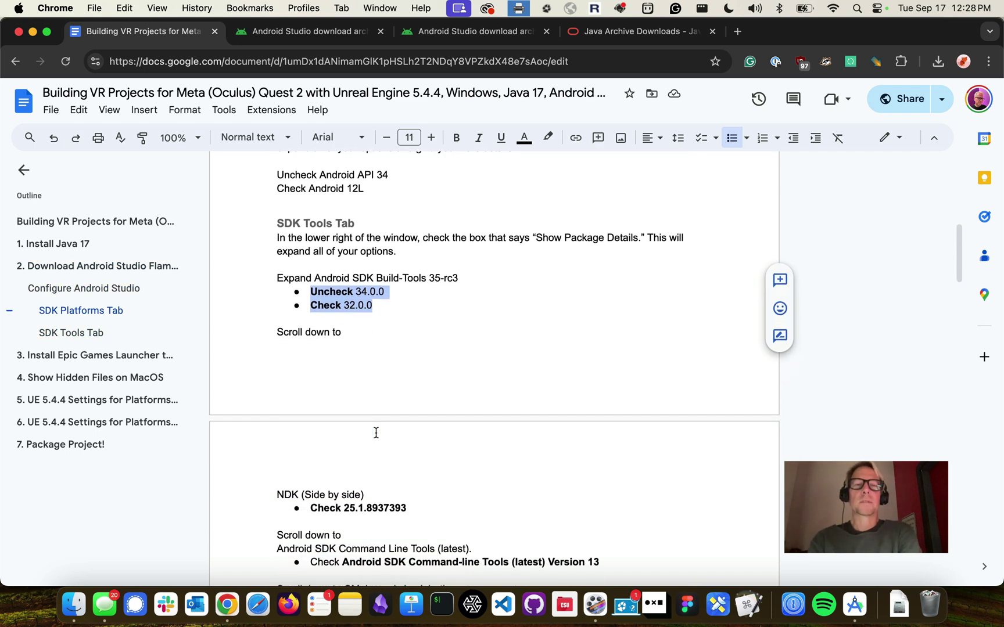
key("super+Tab")
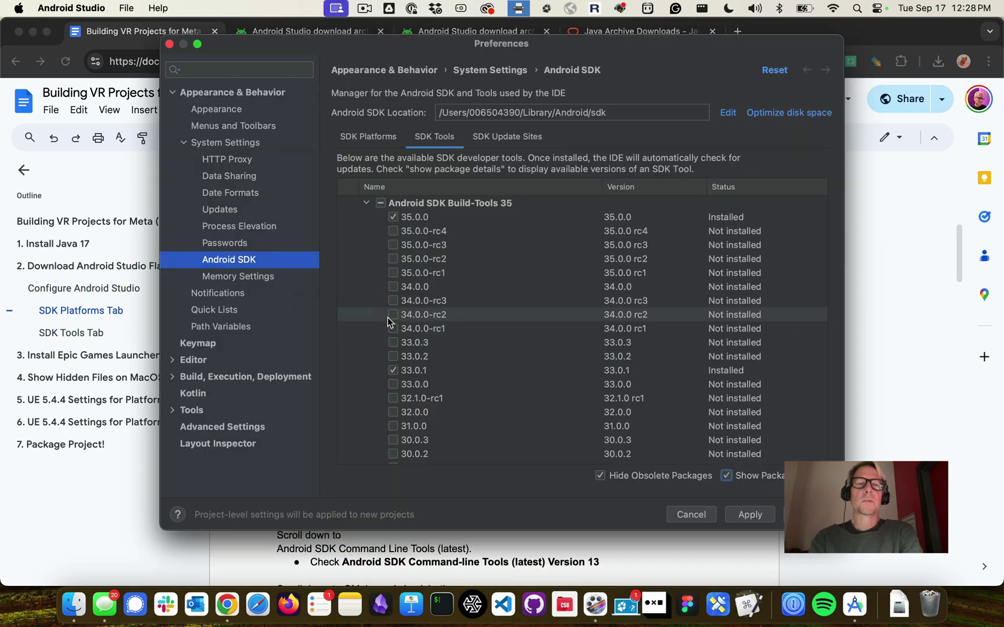
Mark Build-Tools 35.0.0 and 33.0.1 for removal and check 32.0.0 for download
left_click(393, 217)
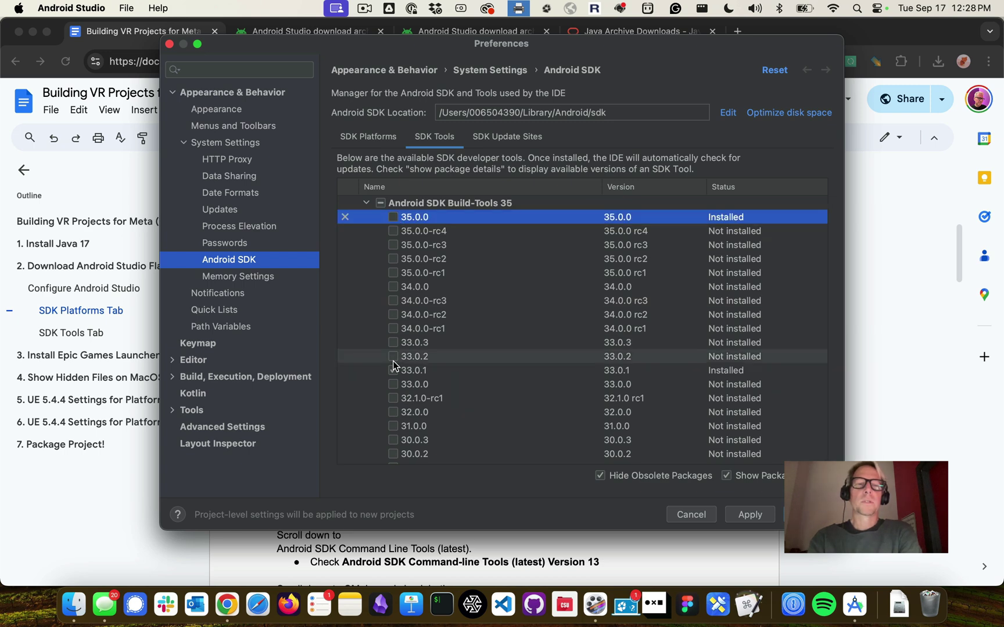
key("super+Tab")
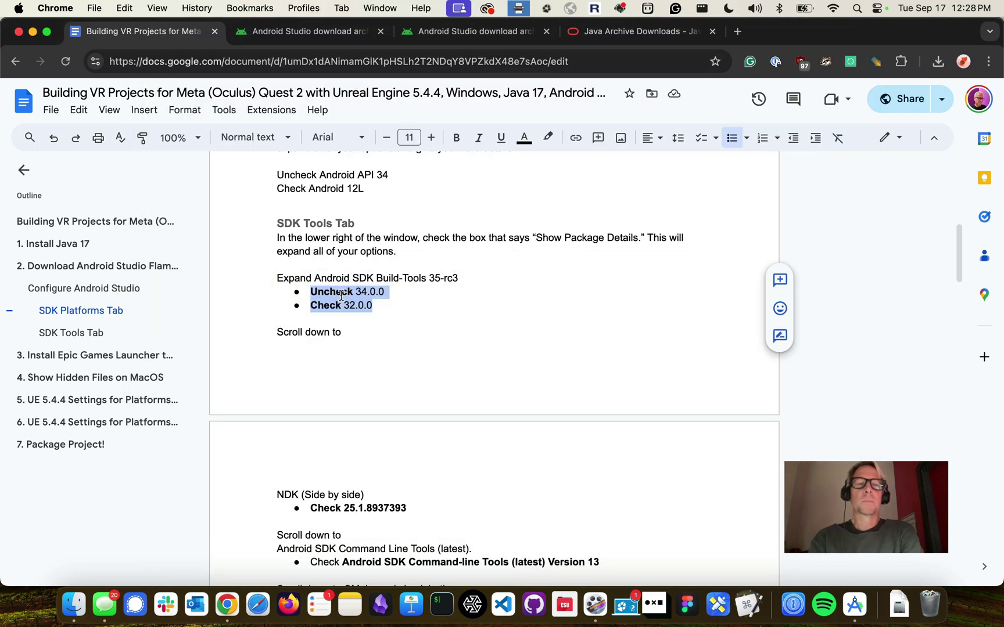
key("super+Tab")
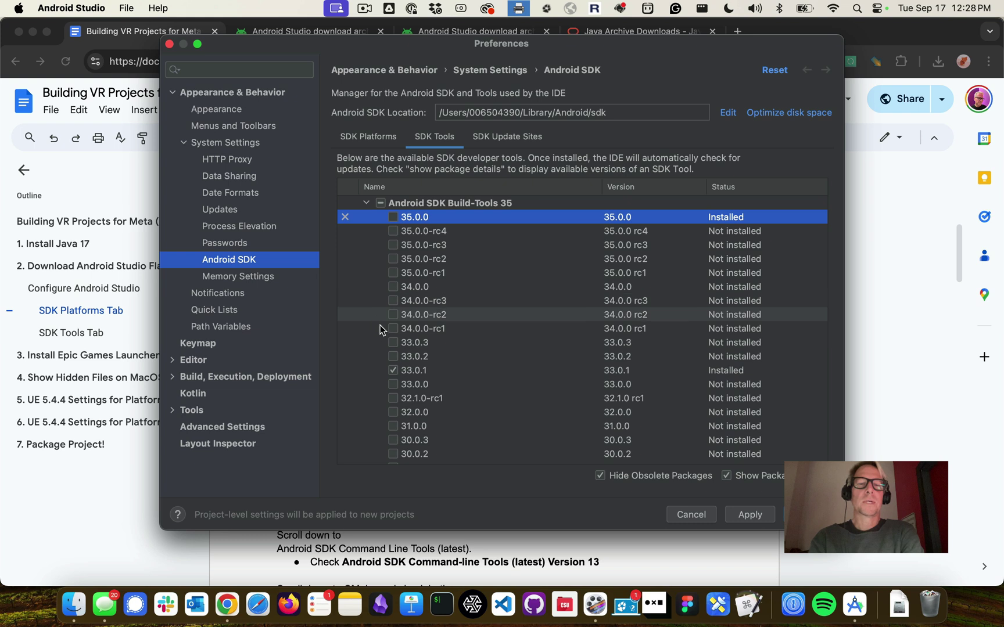
left_click(394, 370)
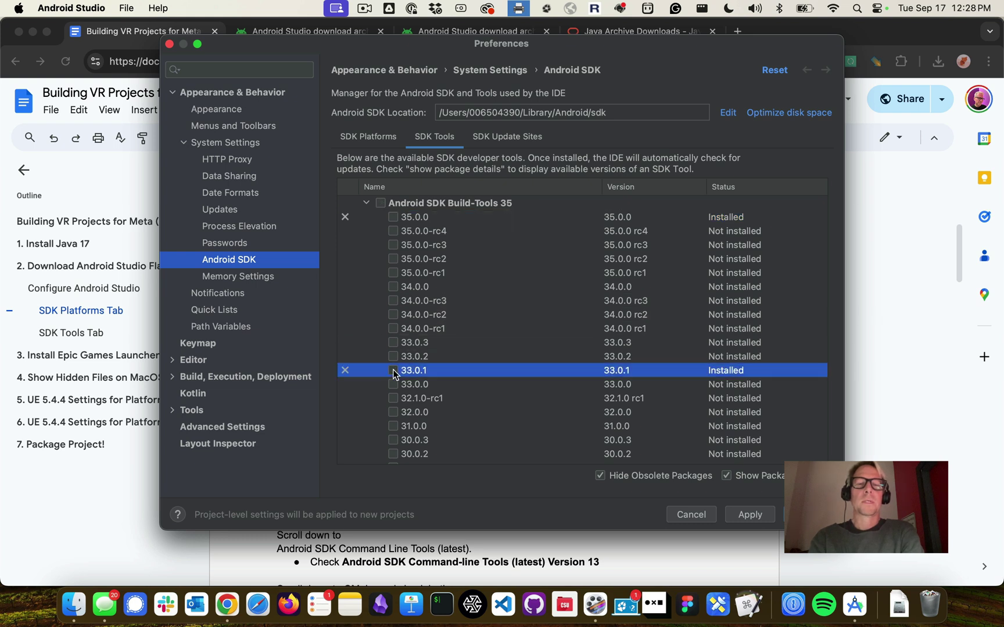
left_click(393, 412)
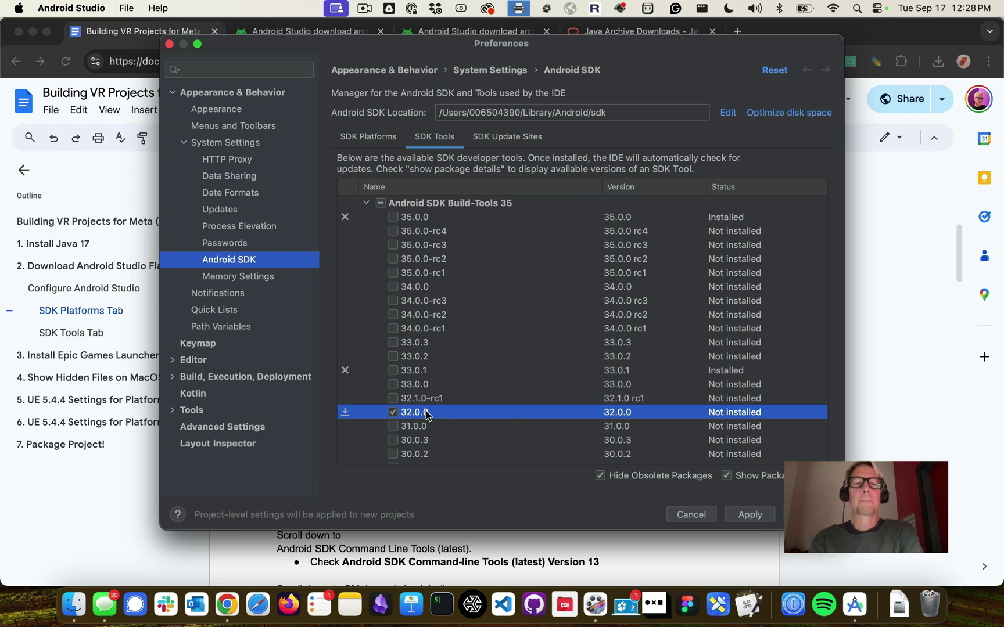
scroll(427, 411, "down", 5)
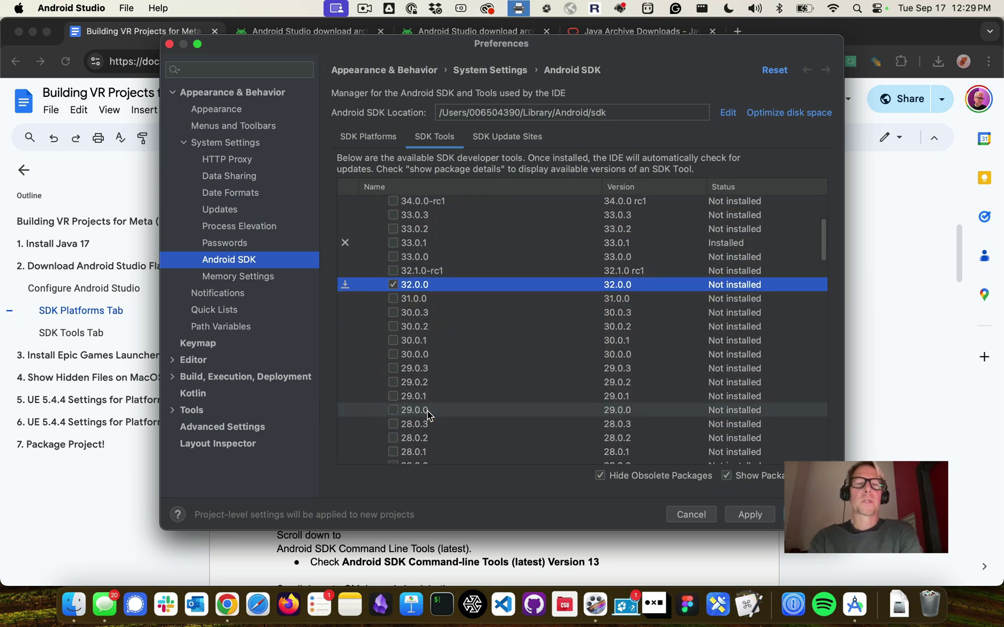
key("super+Tab")
scroll(341, 347, "down", 1)
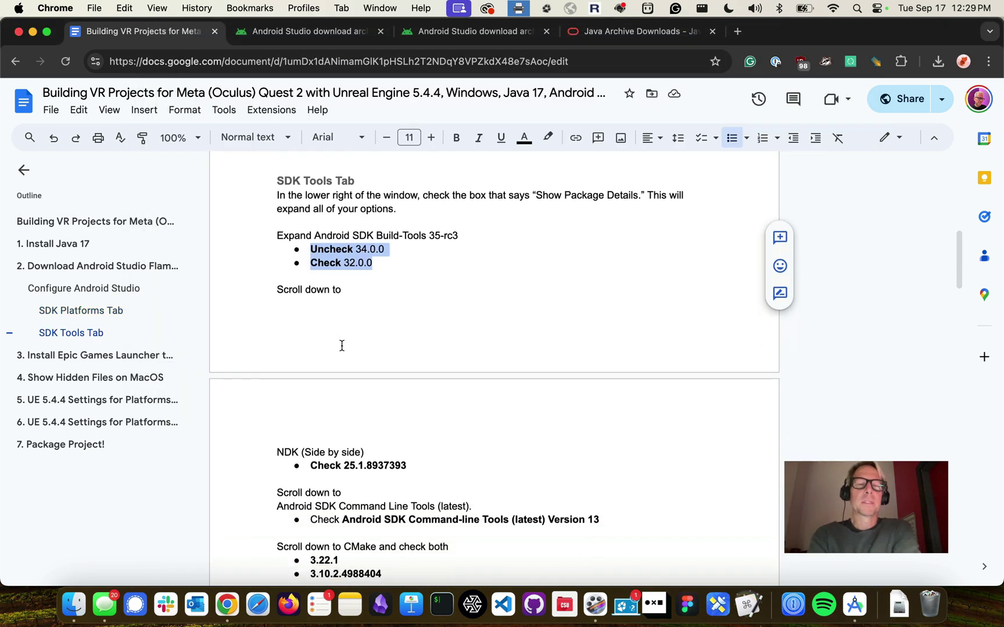
Edit the guide's 'Scroll down to' line so it reads 'Keep scrolling down to'
left_click(280, 287)
key("Delete")
type("Keep s")
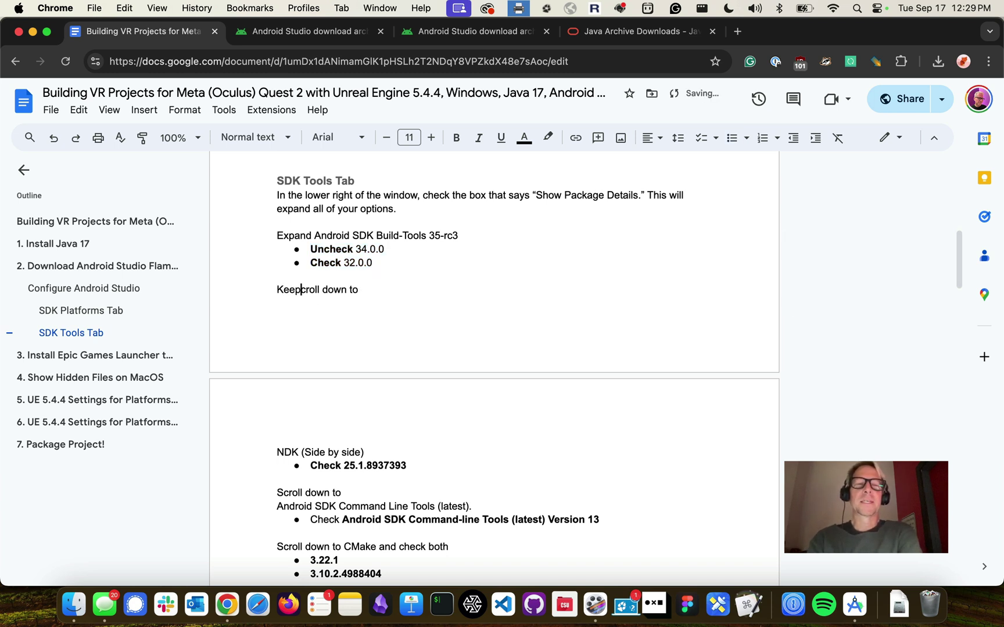
key("Right")
key("Right")
key("Right")
key("Right")
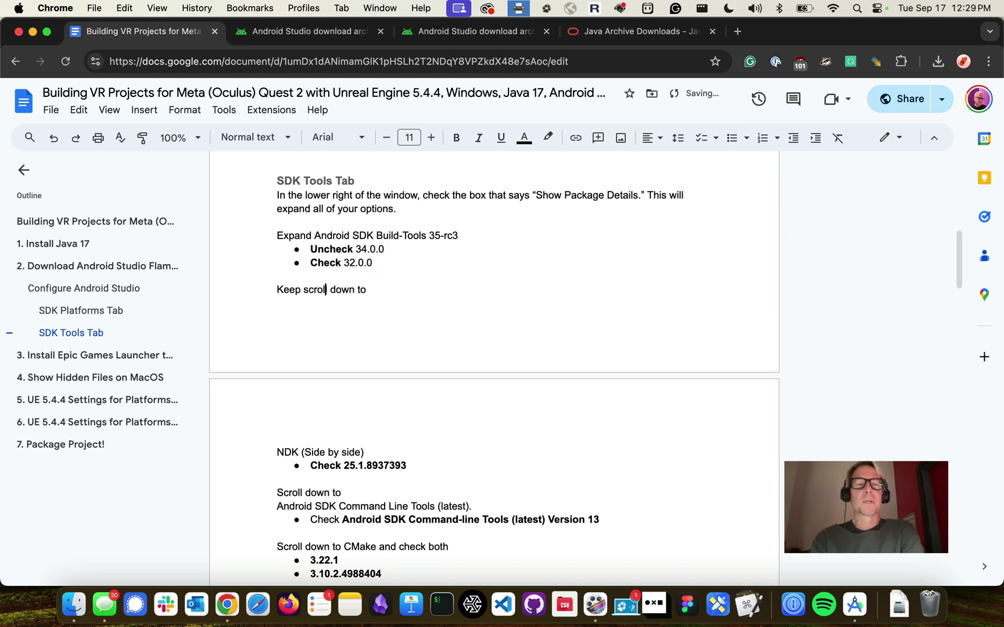
key("Right")
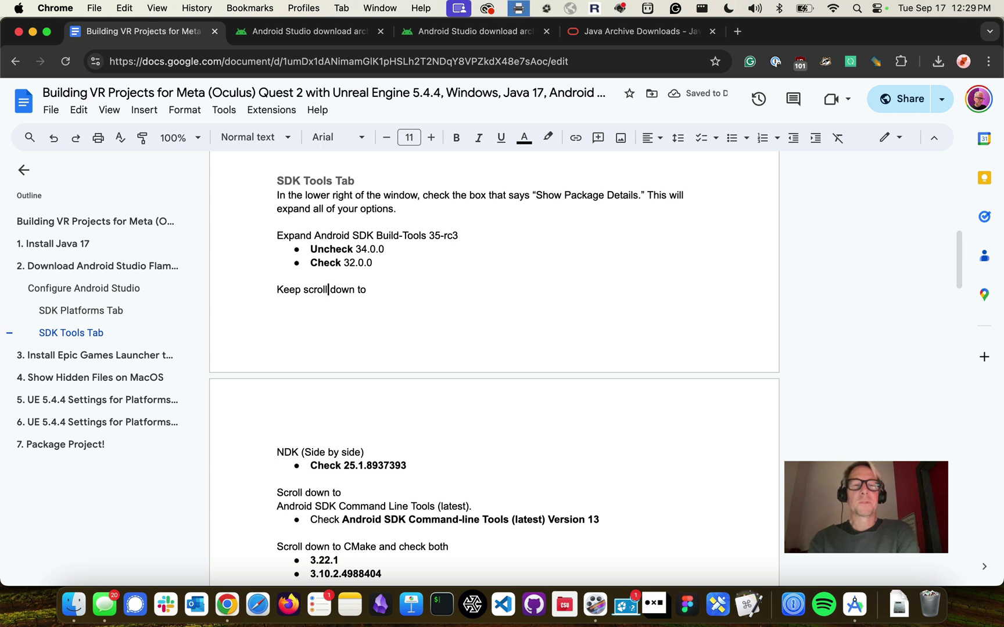
type("ing")
scroll(300, 298, "down", 2)
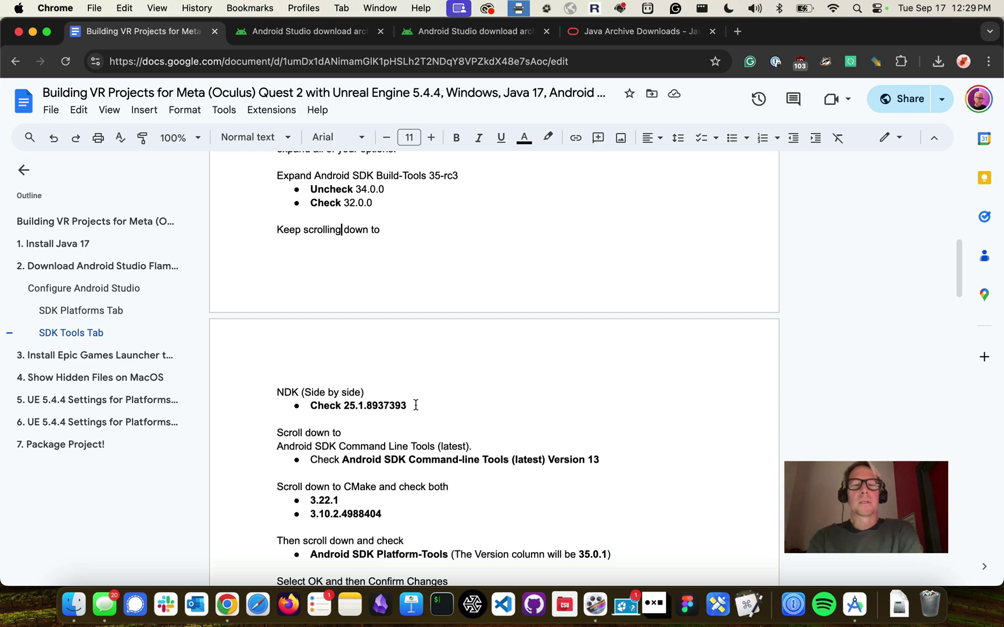
key("super+Tab")
scroll(416, 407, "down", 10)
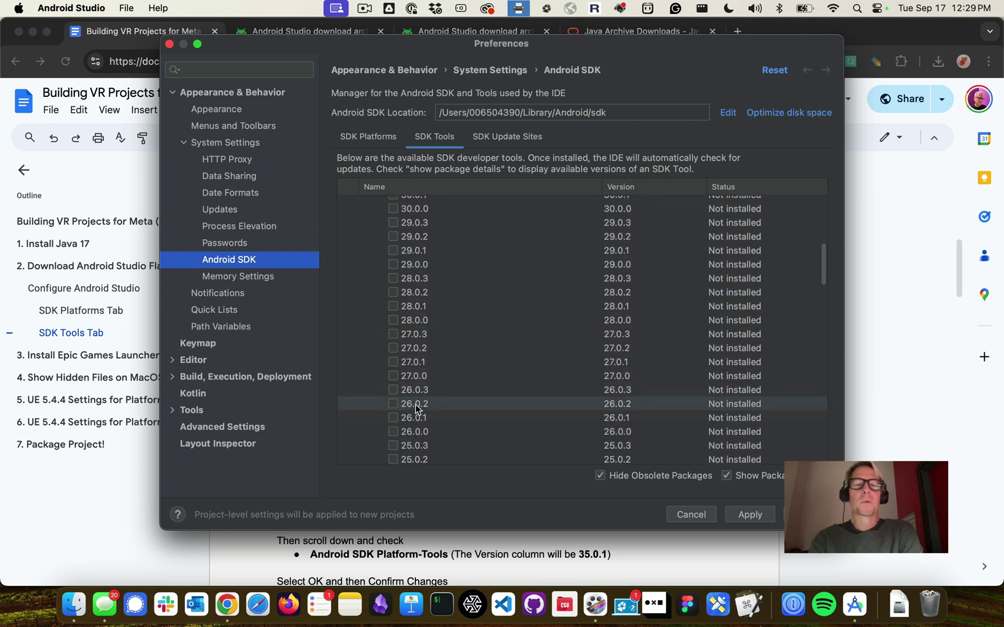
Scroll the SDK Tools list to NDK (Side by side) and confirm 25.1.8937393 is installed
scroll(416, 408, "down", 5)
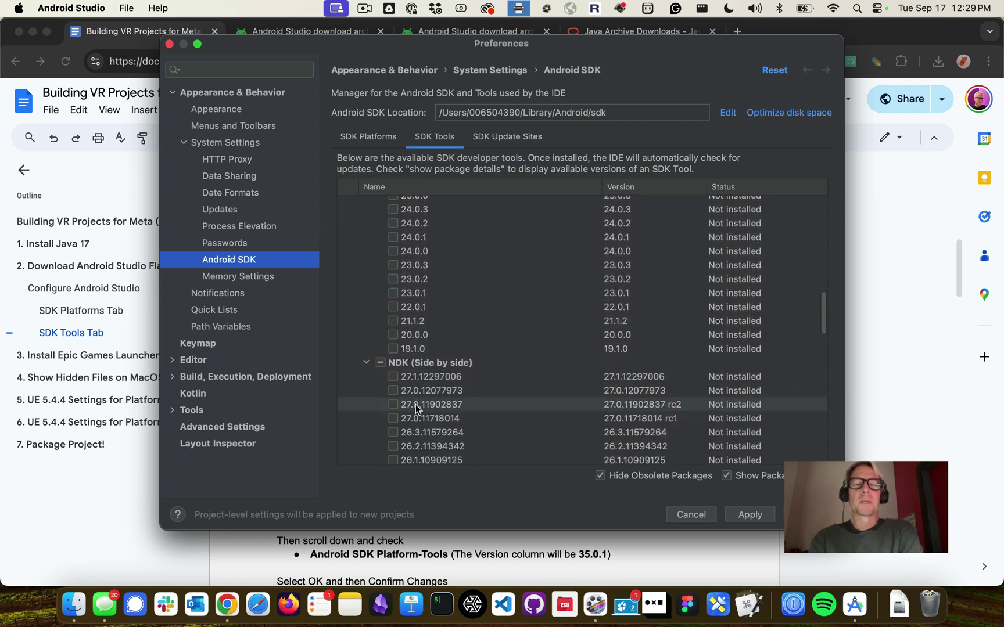
scroll(442, 349, "down", 3)
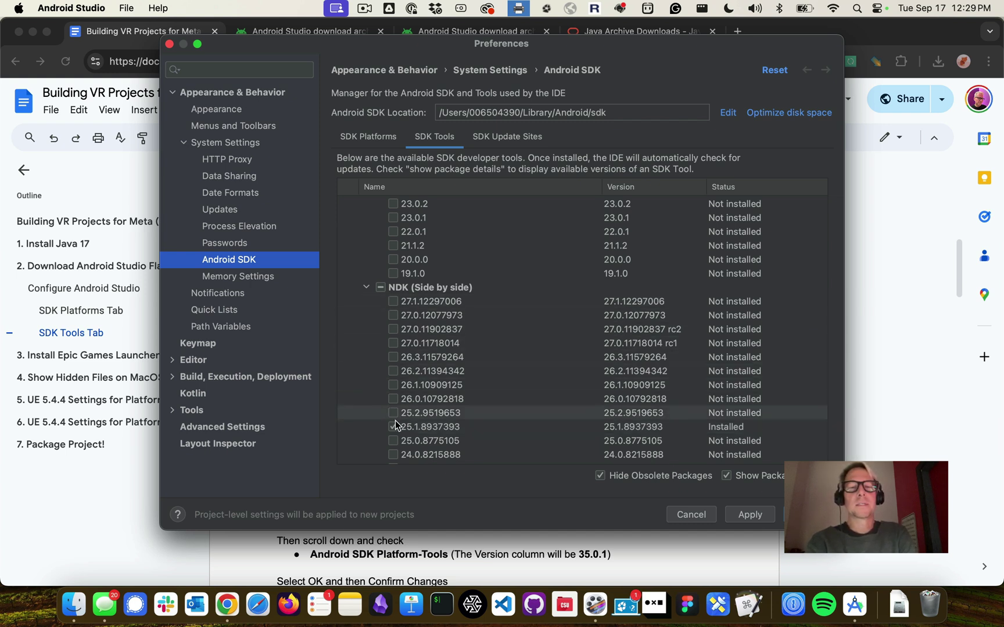
scroll(404, 421, "down", 2)
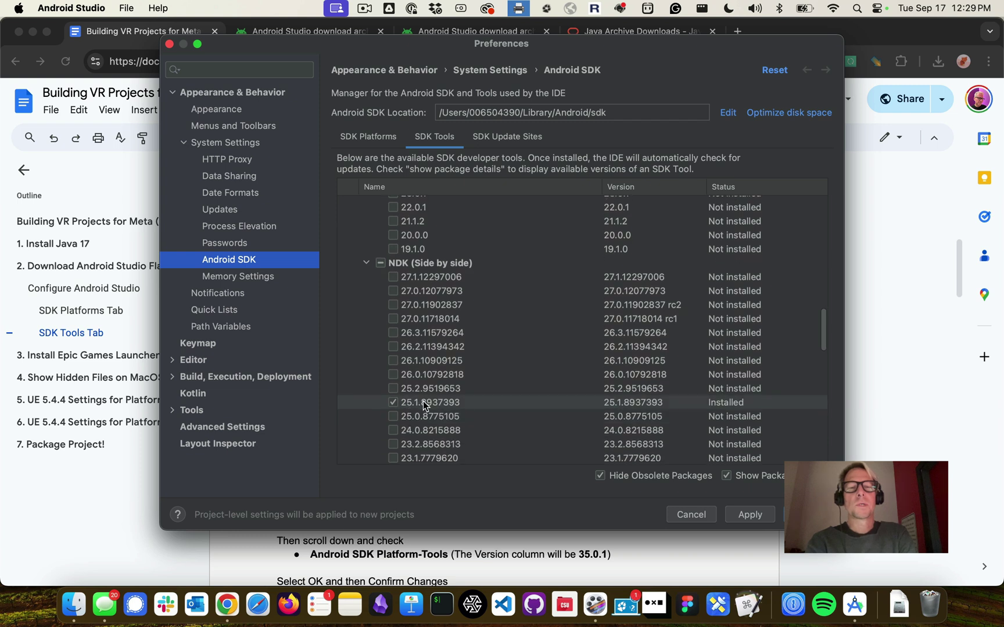
scroll(423, 401, "down", 10)
scroll(423, 405, "down", 8)
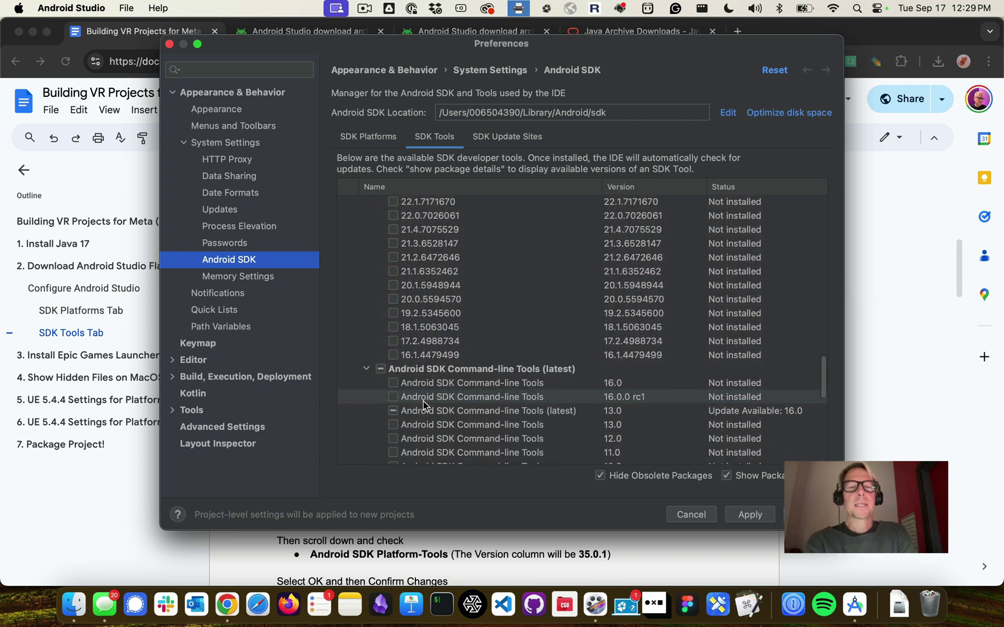
key("super+Tab")
scroll(399, 428, "down", 2)
scroll(399, 428, "down", 2)
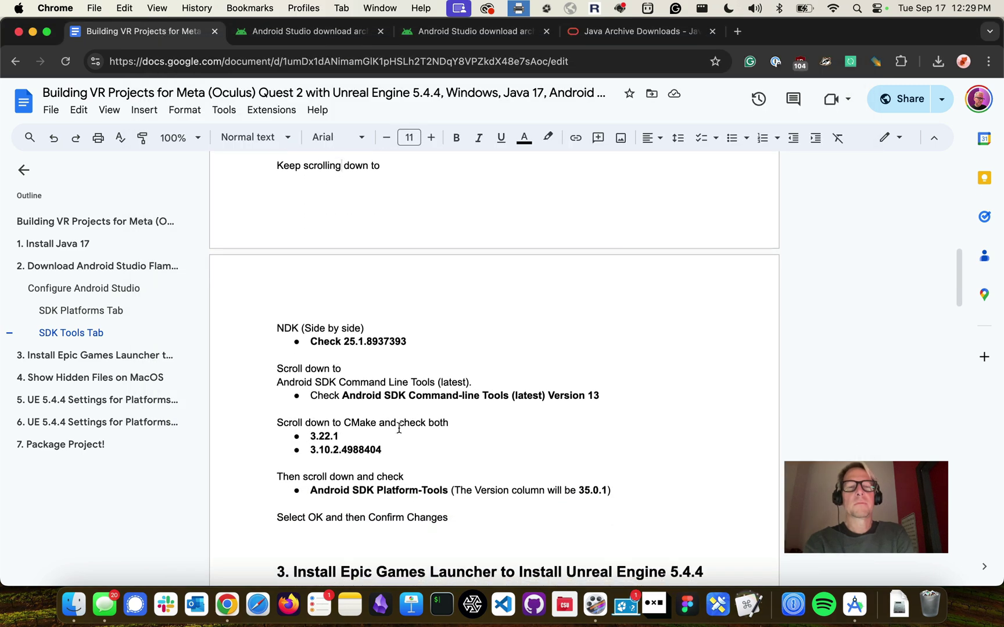
Verify CMake 3.22.1 and 3.10.2.4988404 are both checked and installed
left_click_drag(395, 436, 275, 414)
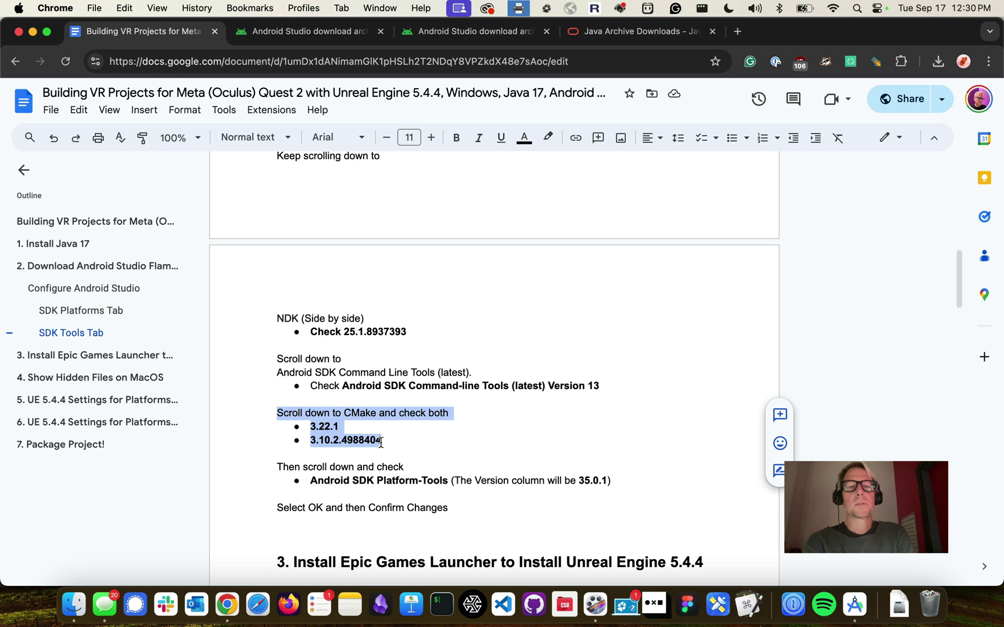
key("super+Tab")
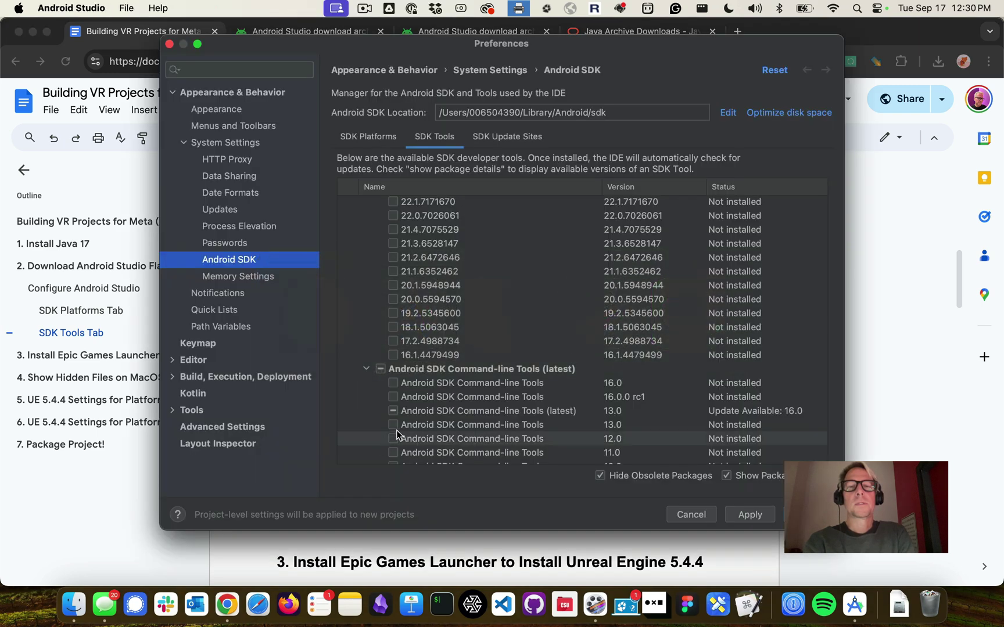
scroll(434, 411, "down", 5)
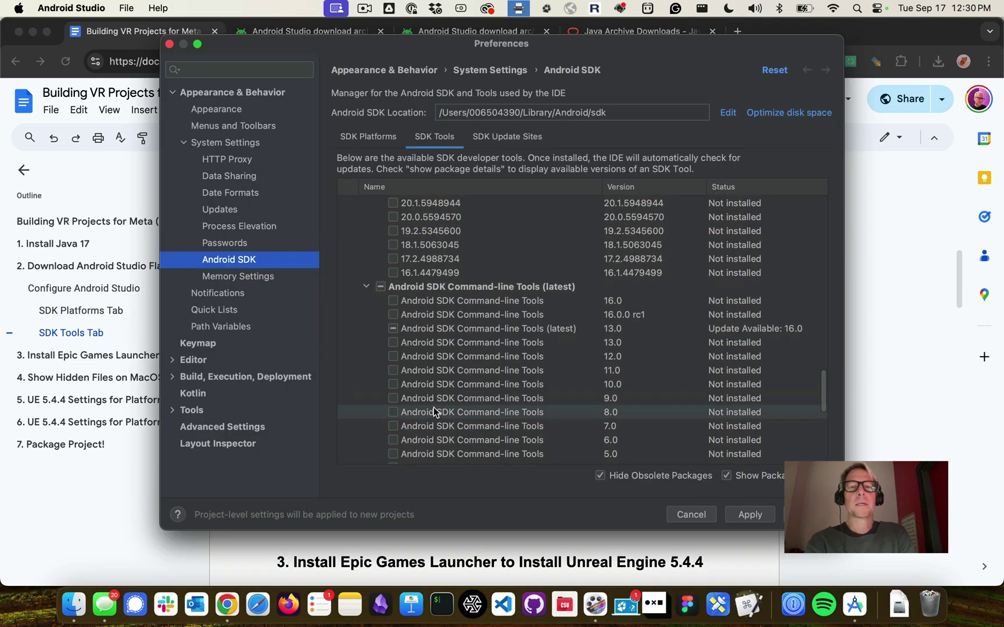
scroll(434, 409, "down", 4)
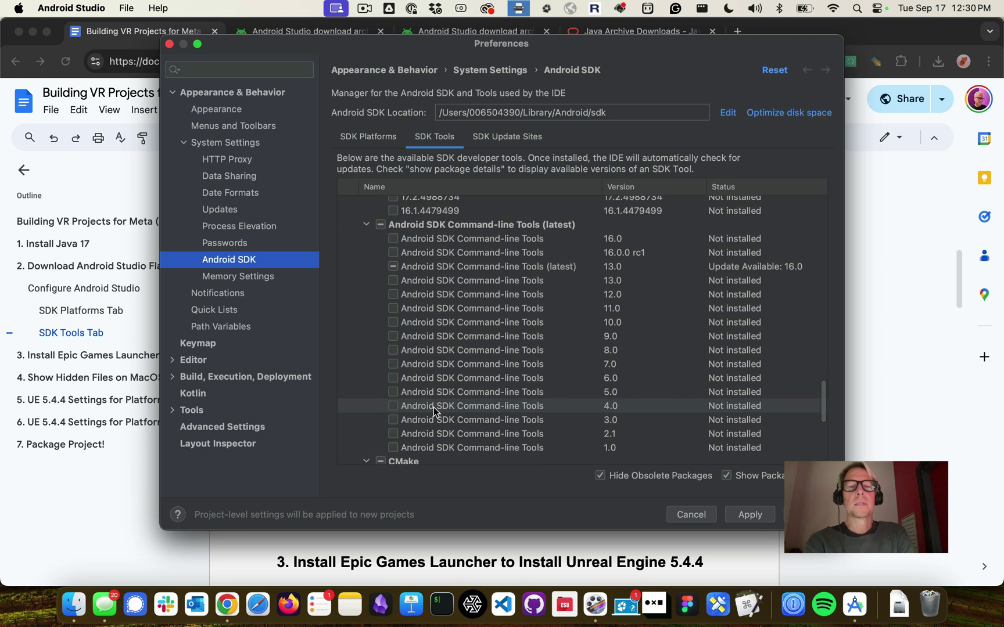
scroll(434, 407, "down", 2)
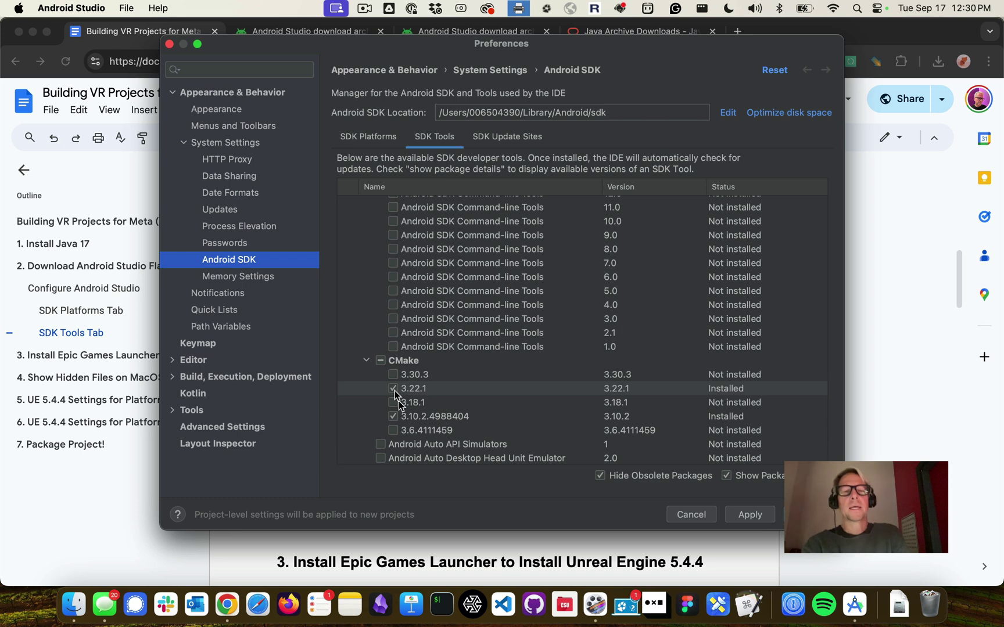
key("super+Tab")
key("super+Tab")
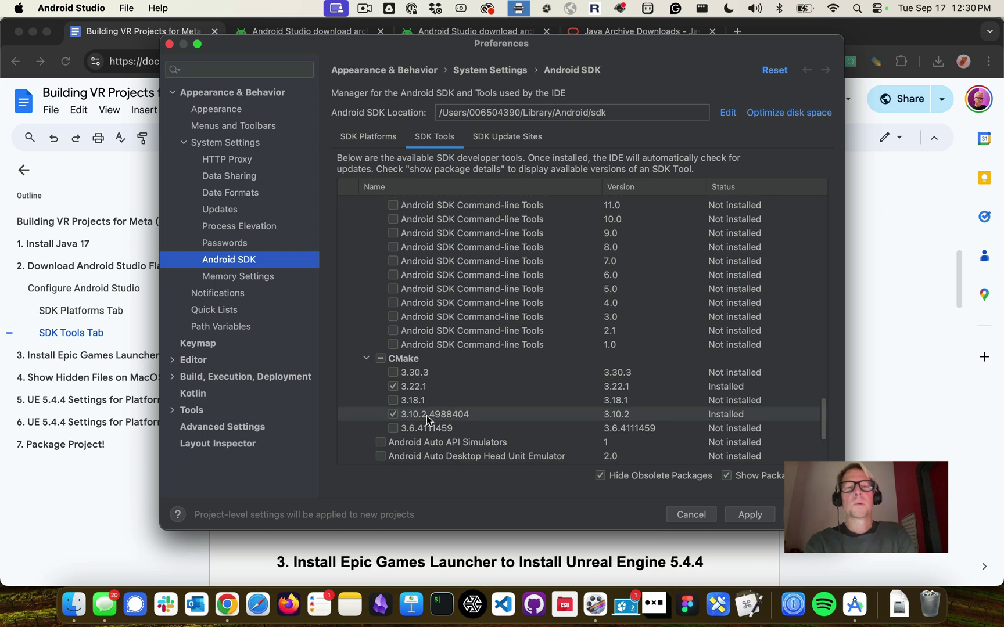
scroll(426, 416, "down", 3)
key("super+Tab")
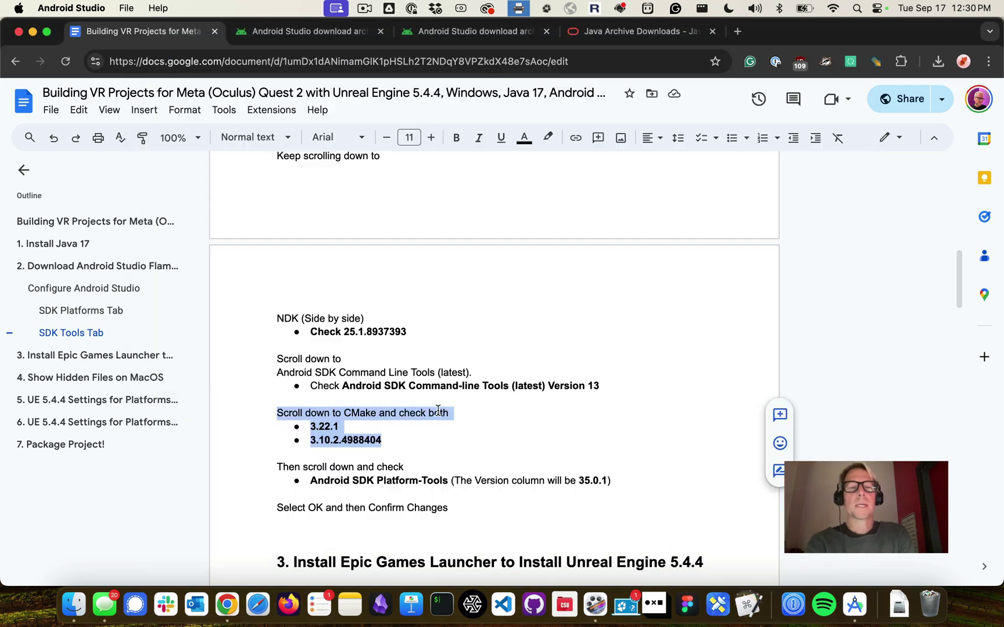
scroll(389, 424, "down", 2)
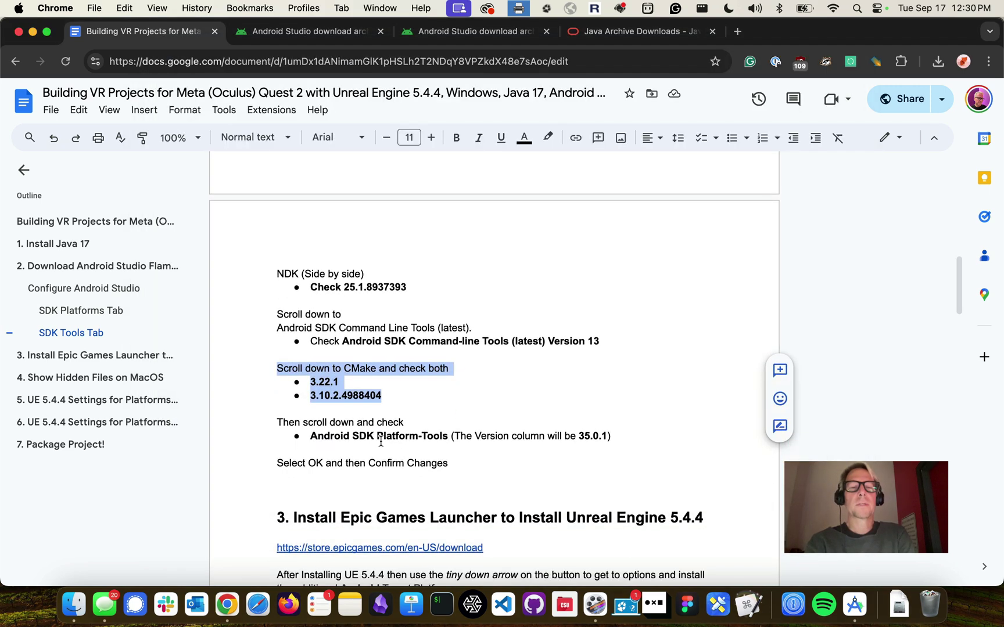
Correct the guide's Android SDK Platform-Tools version to 35.0.2
triple_click(348, 432)
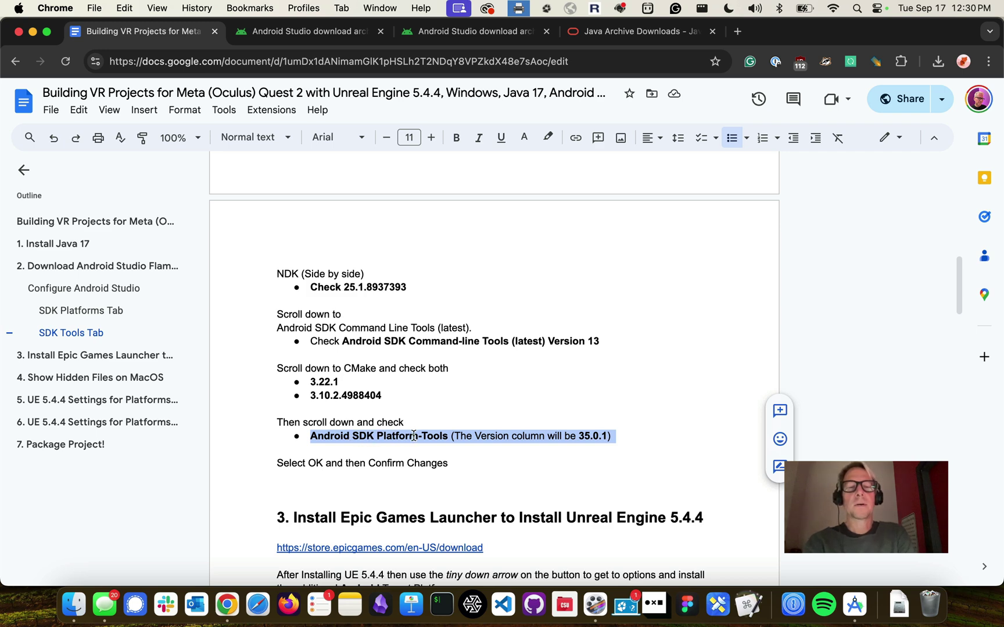
key("super+Tab")
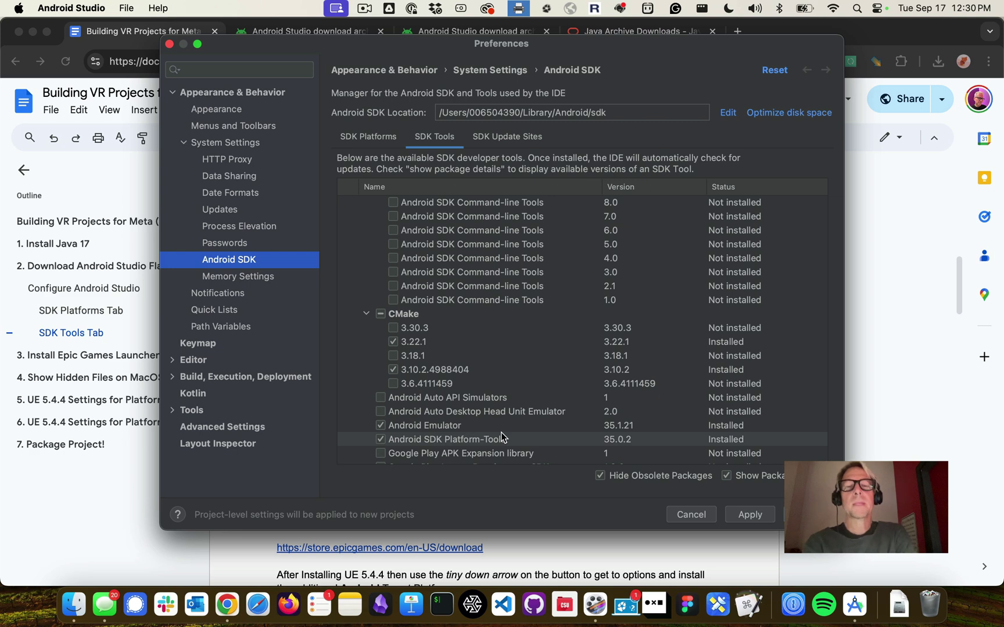
key("super+Tab")
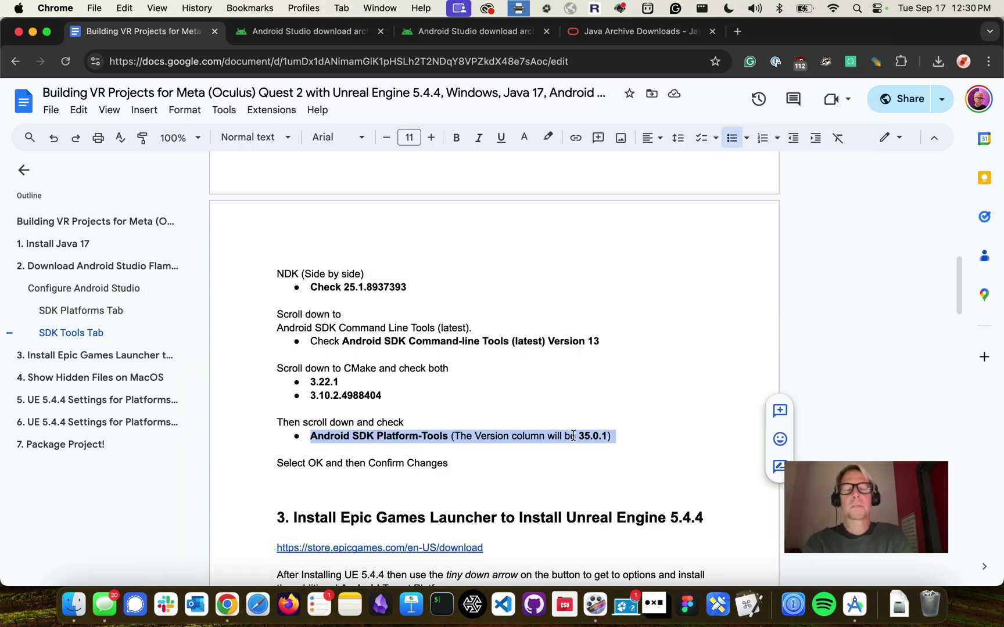
left_click(605, 437)
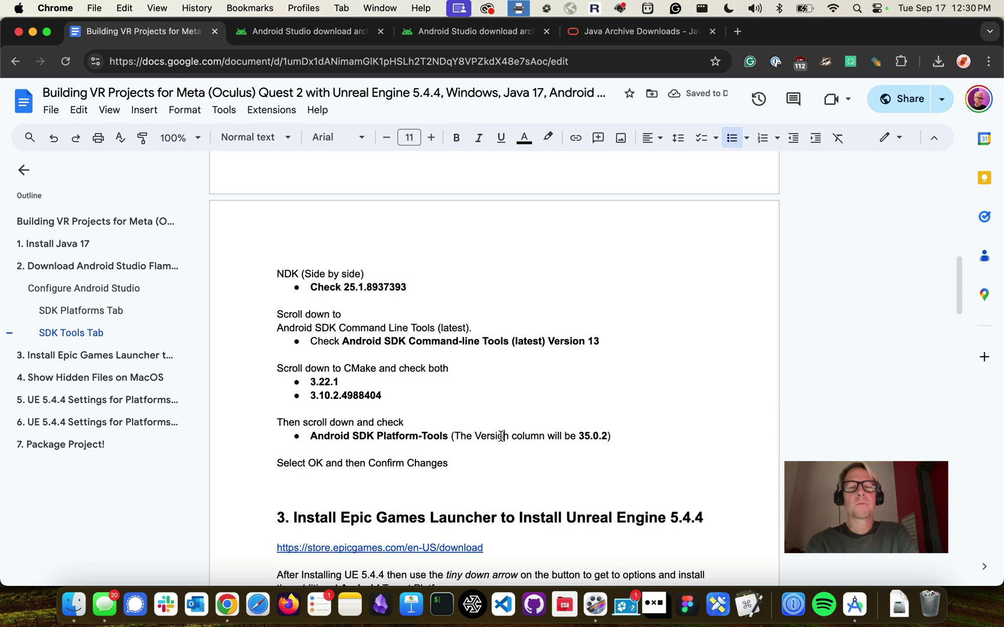
triple_click(501, 436)
Apply the checked SDK Tools changes to bring up the Confirm Change dialog
key("super+Tab")
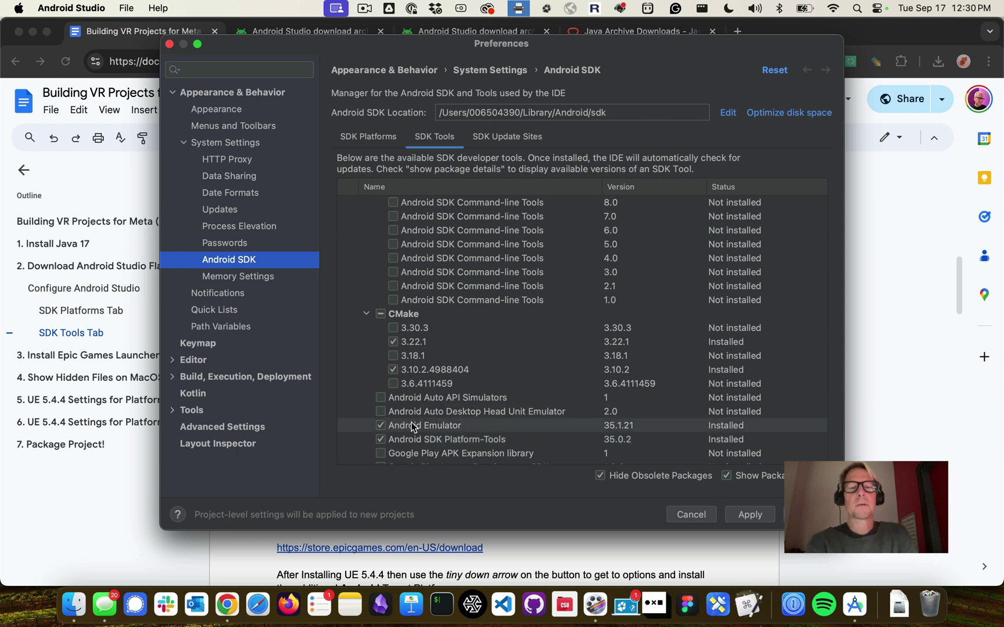
scroll(410, 423, "down", 1)
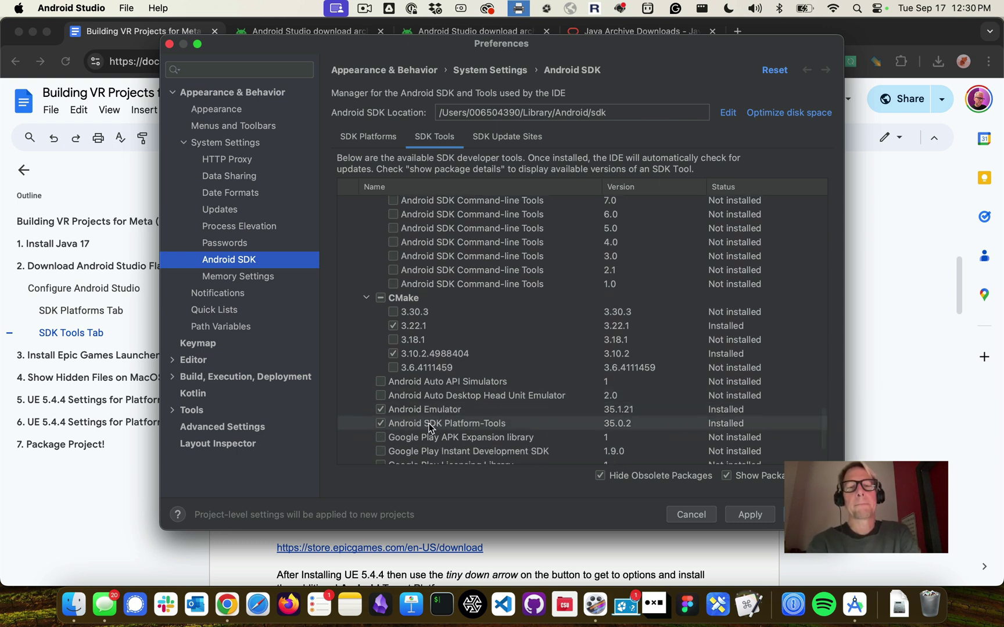
scroll(433, 433, "down", 5)
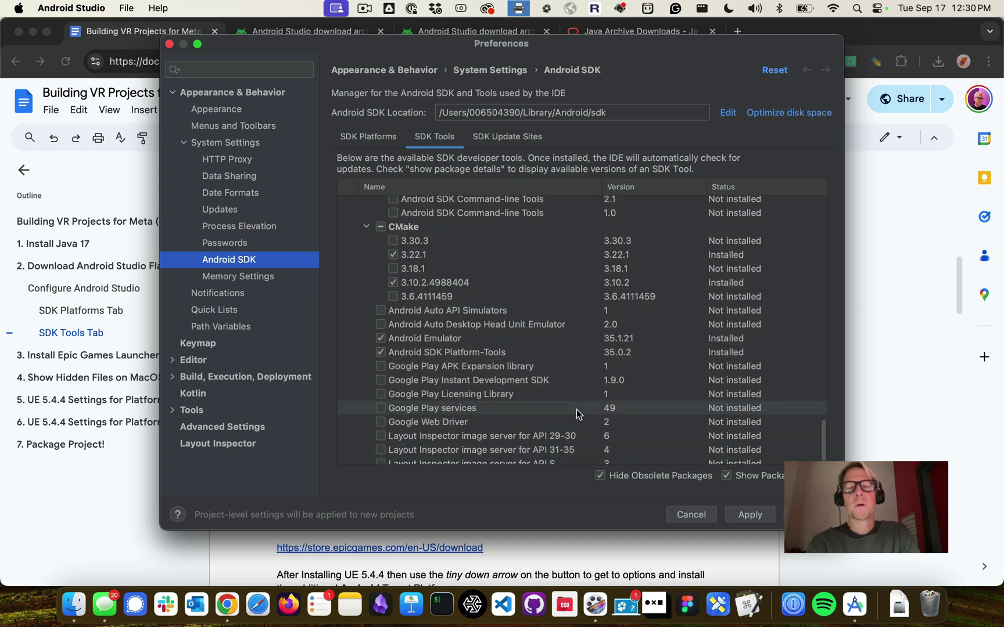
scroll(576, 408, "down", 1)
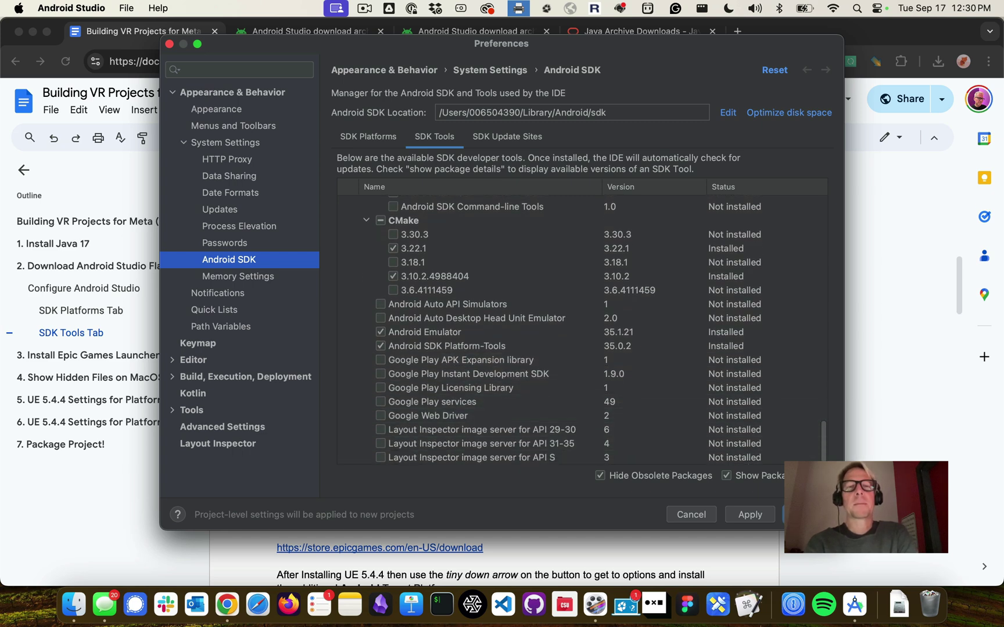
left_click(808, 515)
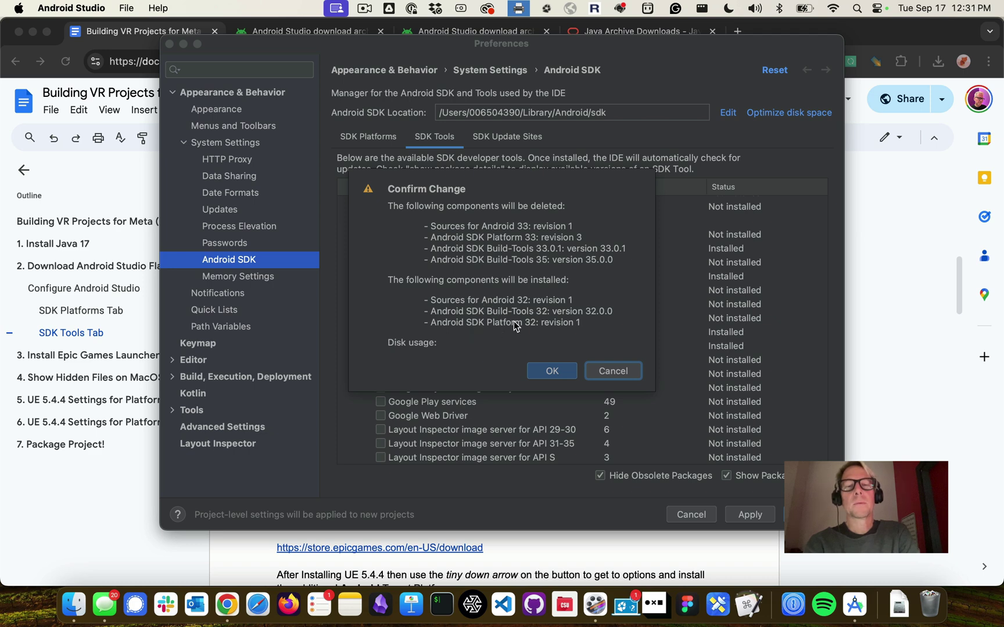
Install the Android 32 components and remove the Android 33 and Build-Tools 35 ones
left_click(552, 372)
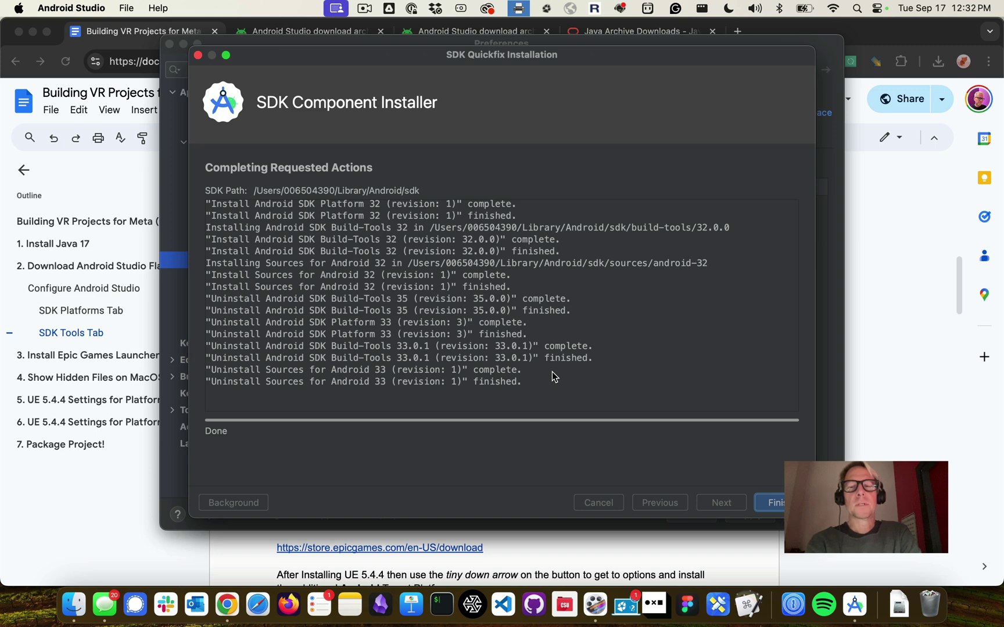
left_click(775, 502)
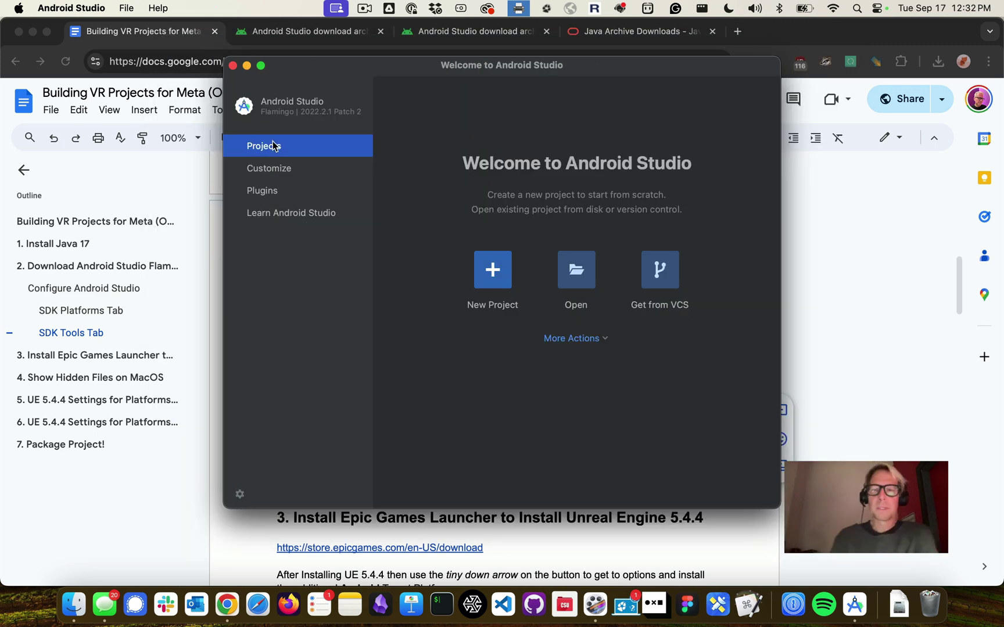
Close Android Studio's welcome window and scroll the guide down to section 3
left_click(233, 65)
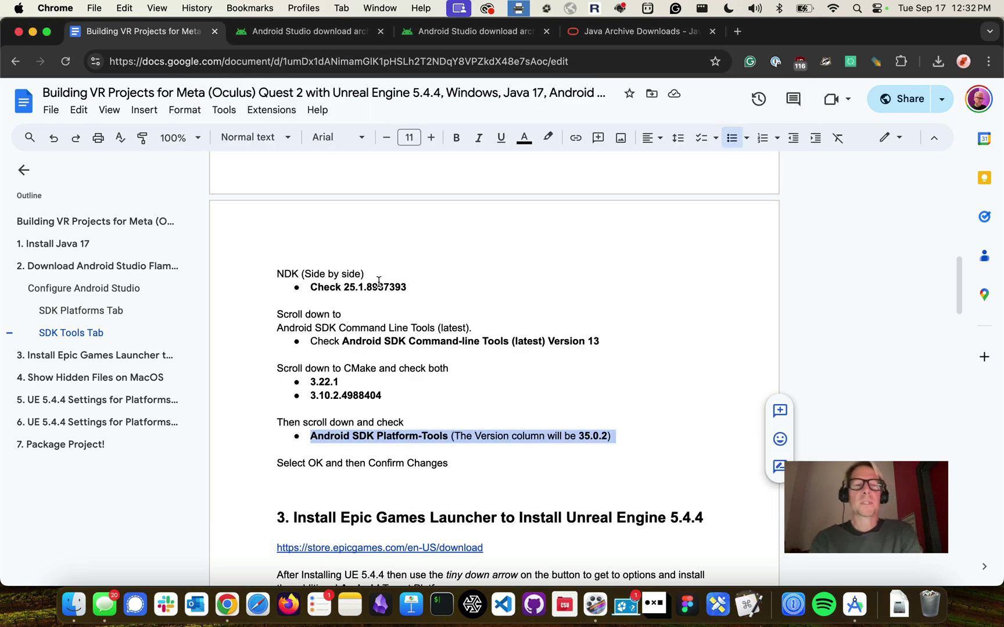
scroll(399, 290, "down", 2)
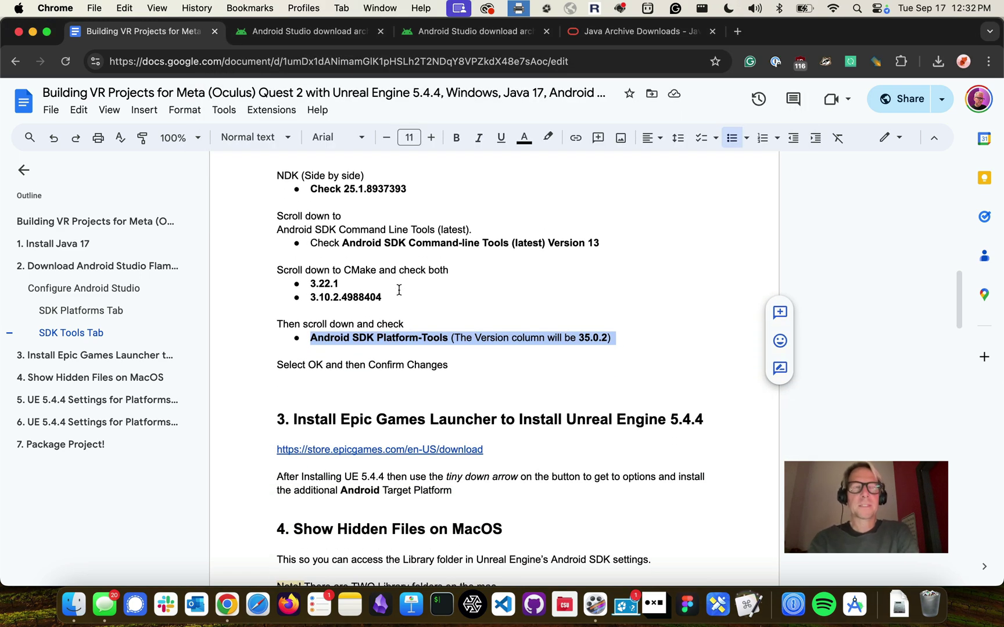
scroll(399, 290, "down", 3)
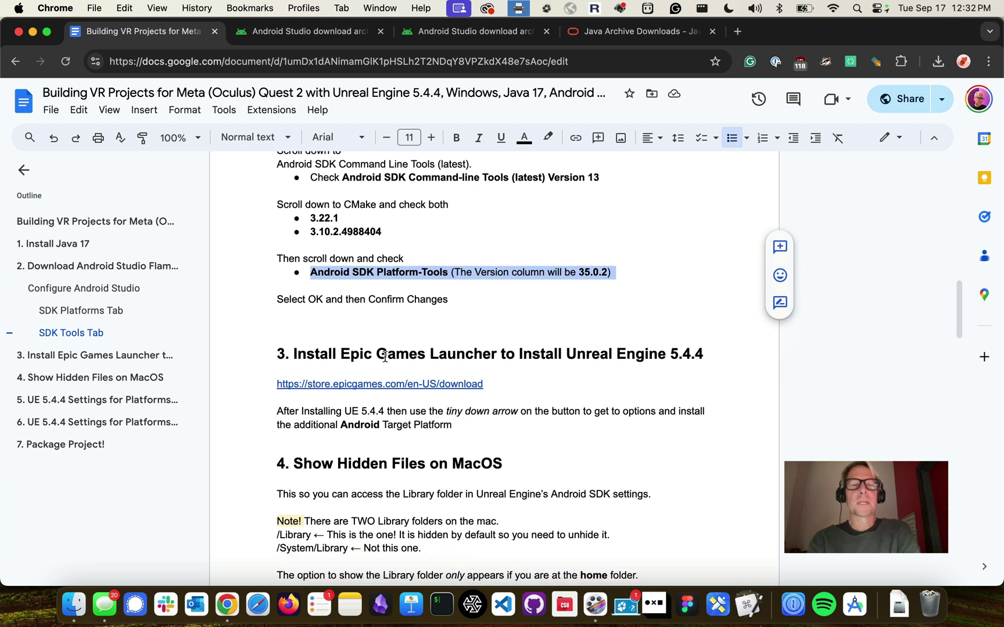
Open the guide's store.epicgames.com download link in a new browser tab
left_click_drag(345, 353, 495, 358)
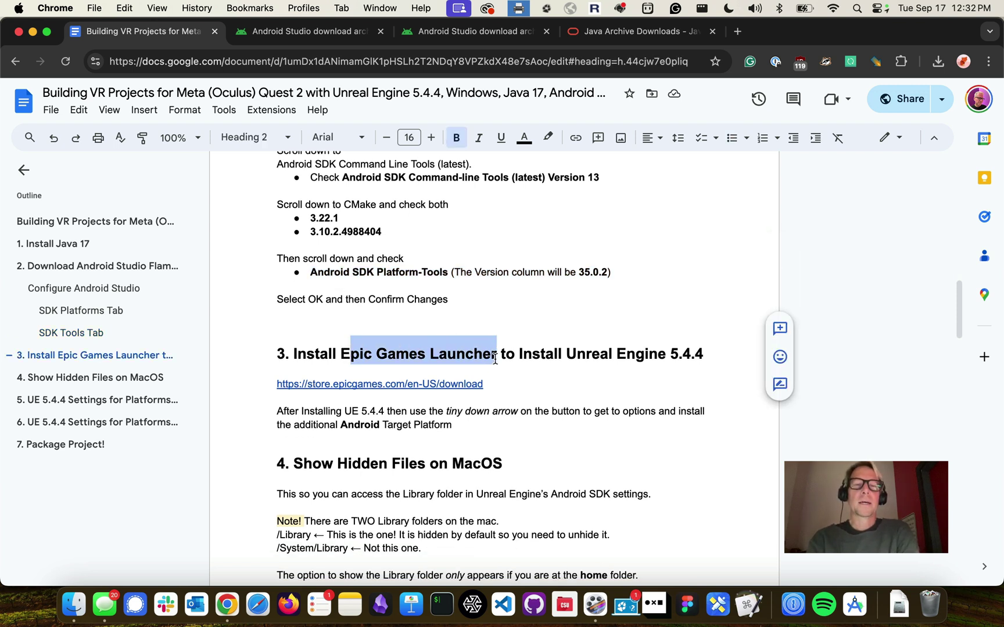
left_click(482, 355)
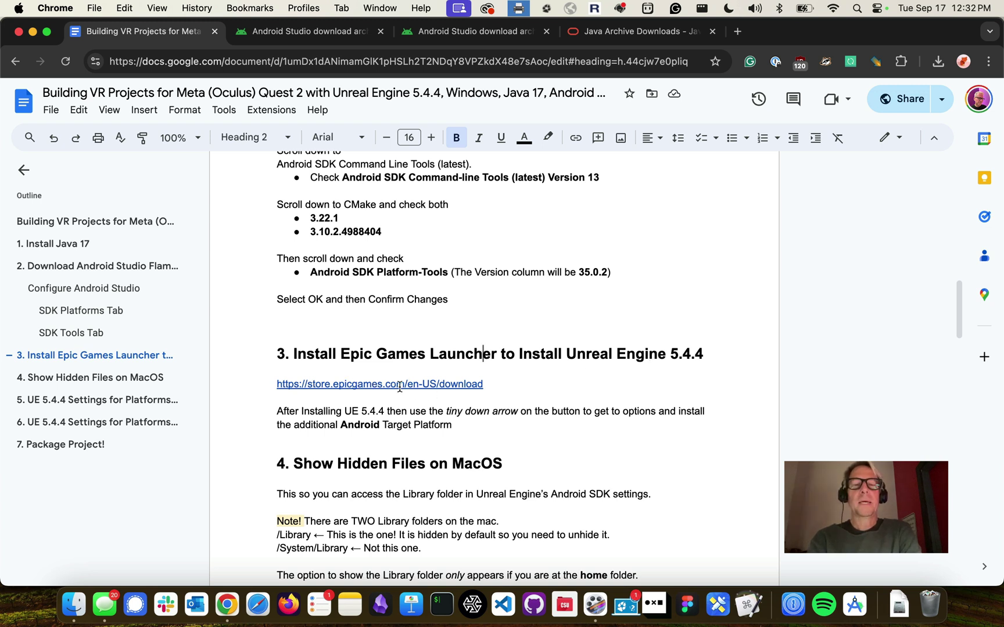
left_click(403, 386)
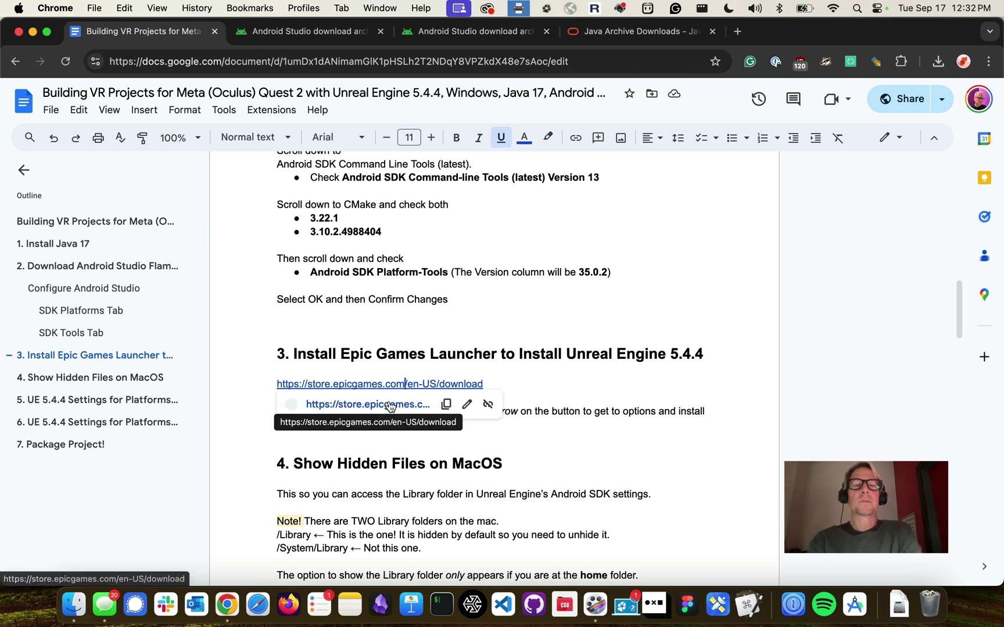
left_click(387, 404)
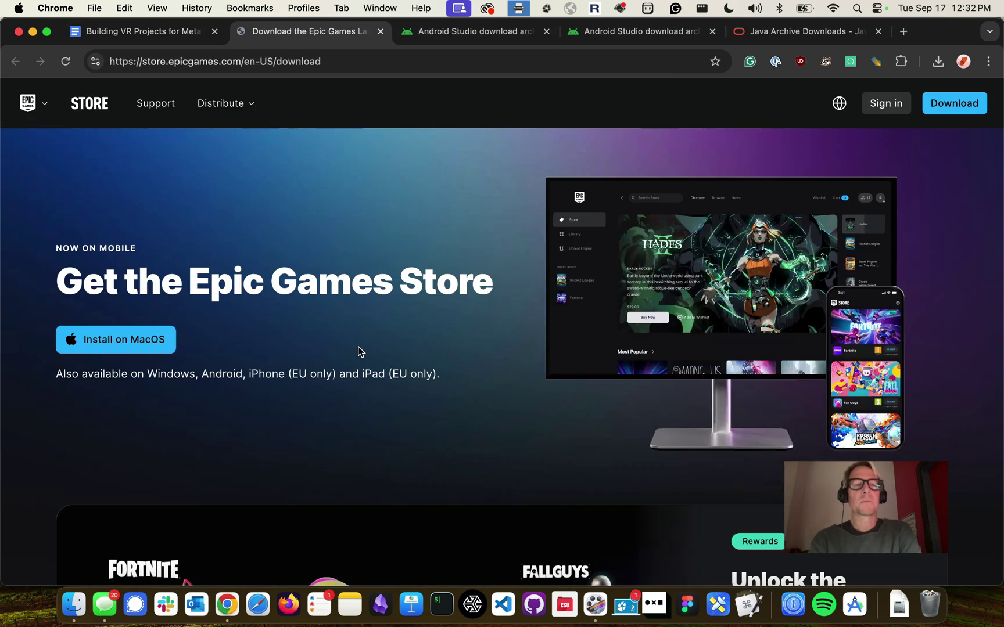
Download the macOS EpicInstaller-15.17.1.dmg into Downloads and open it
left_click(107, 341)
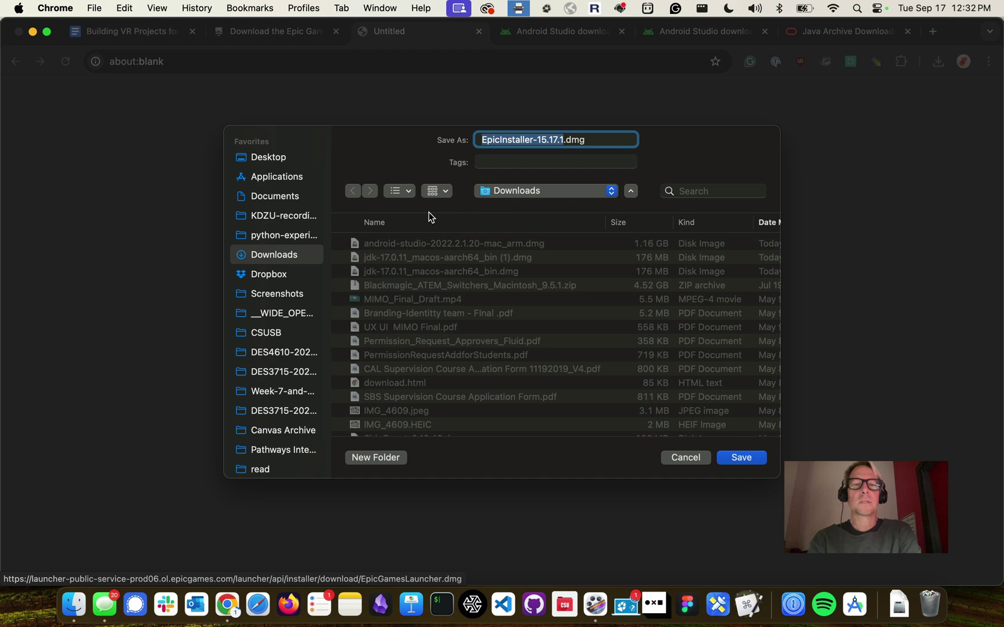
left_click(729, 458)
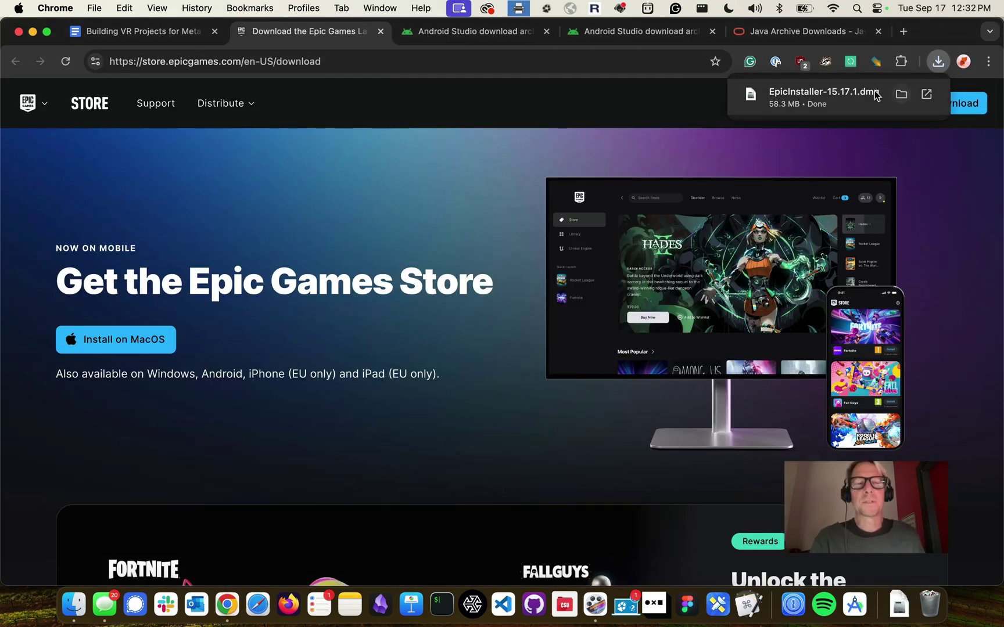
left_click(863, 91)
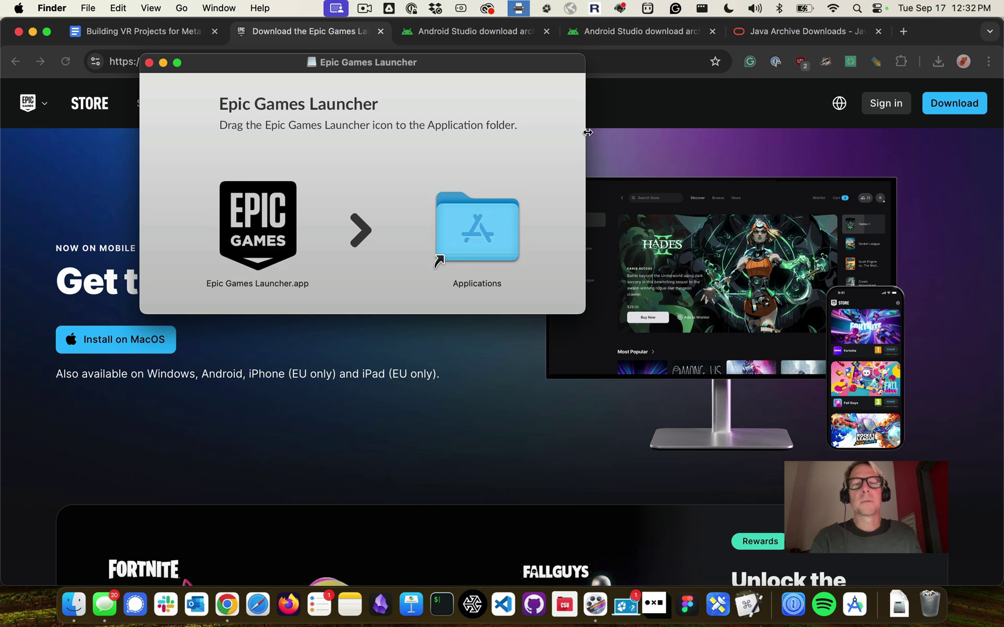
Copy Epic Games Launcher.app into Applications using administrator credentials, then open Applications
left_click_drag(278, 208, 473, 224)
type("upda")
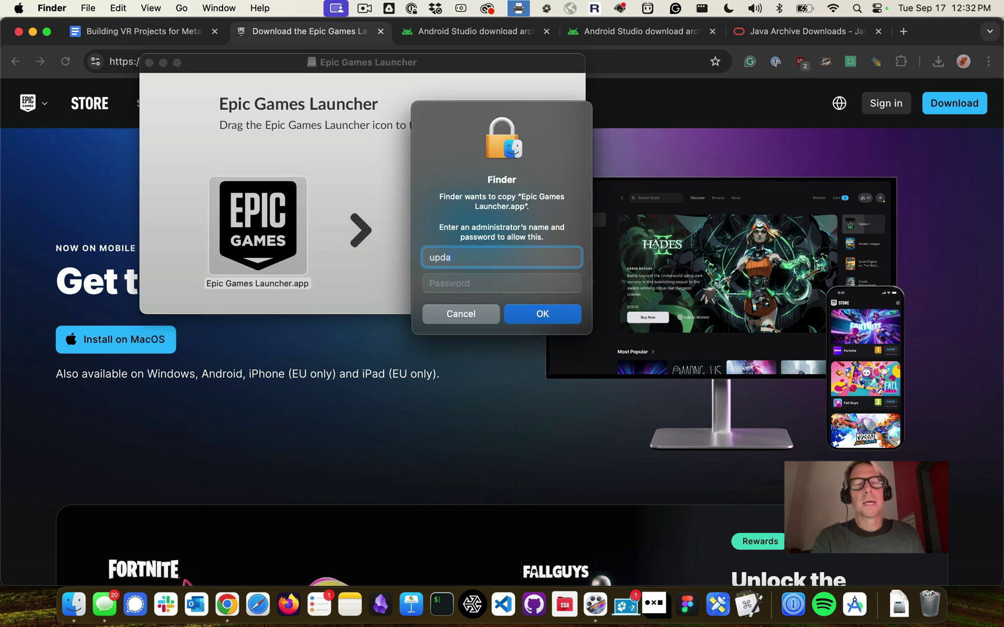
type("teadmin")
key("Tab")
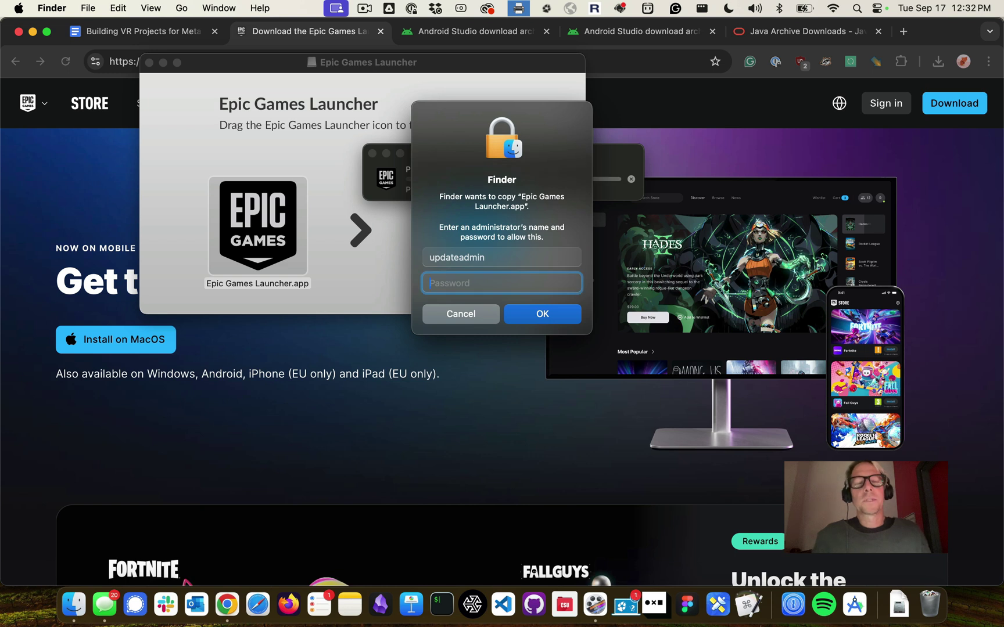
type("•••")
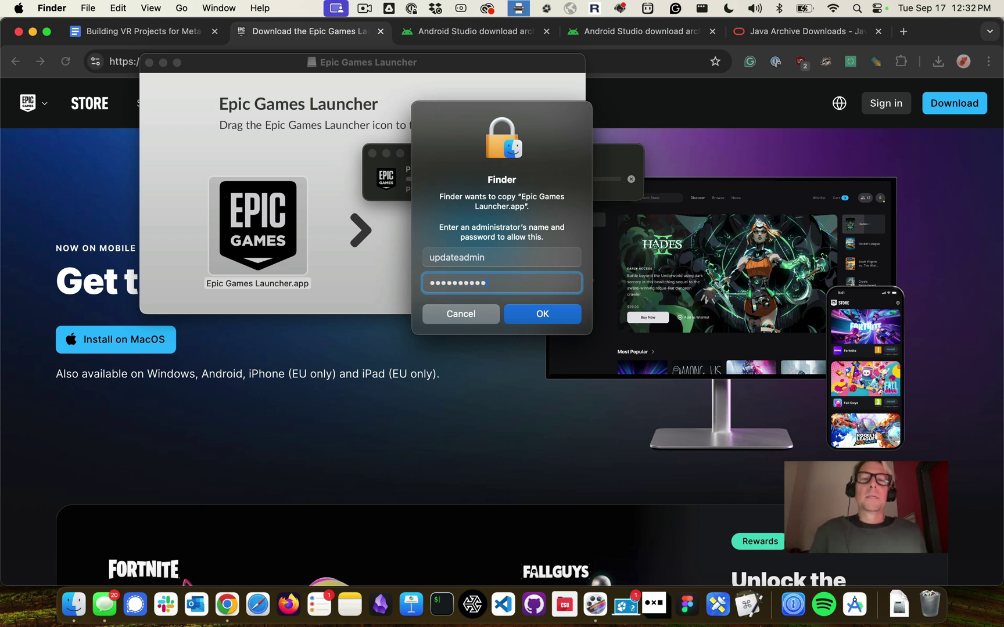
key("Return")
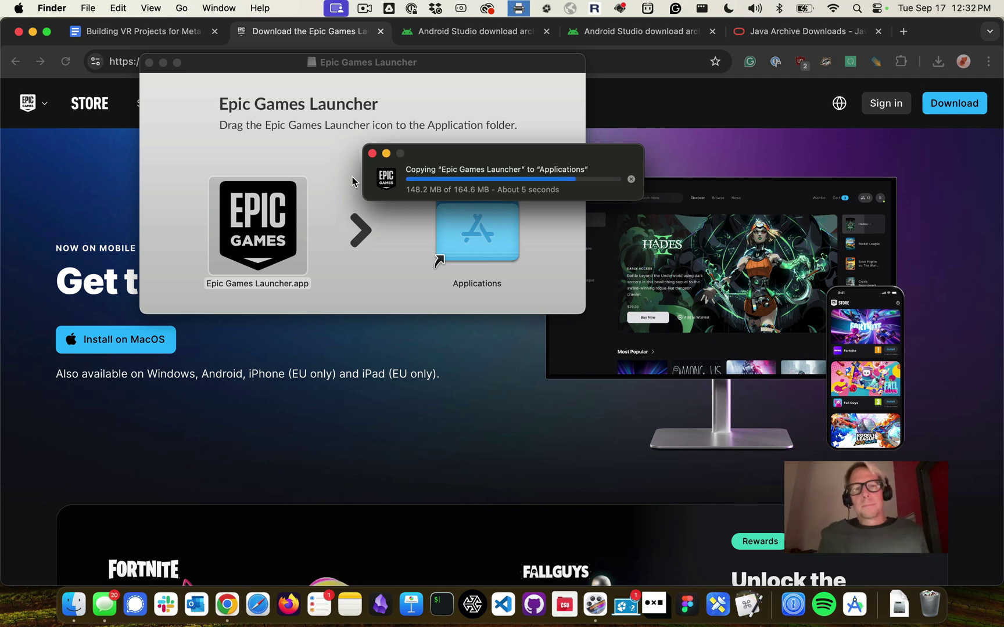
double_click(472, 214)
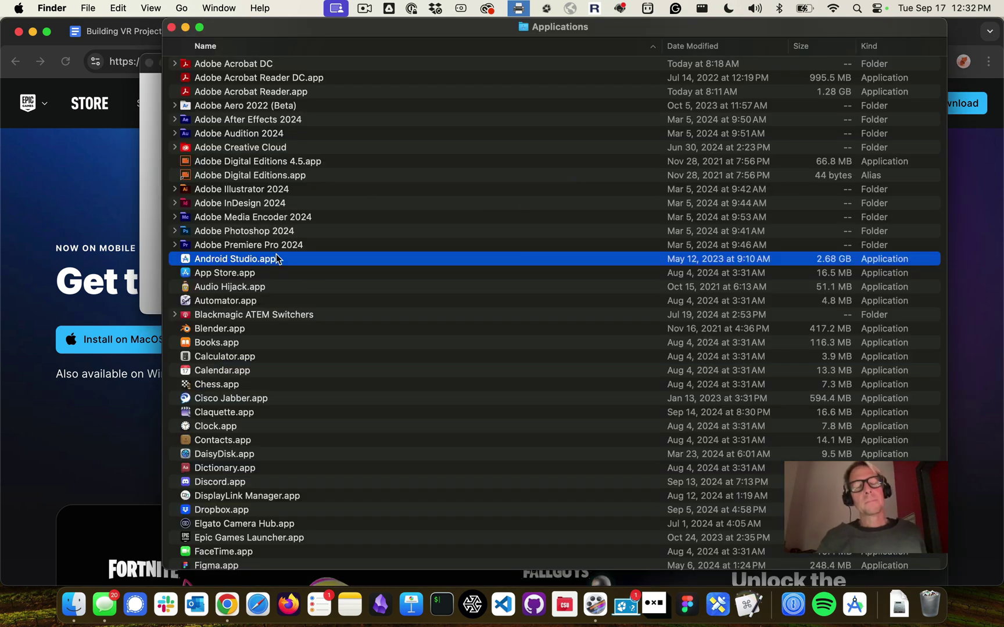
Launch Epic Games Launcher from Applications, approving the downloaded-app security prompt
left_click(255, 278)
type("ep")
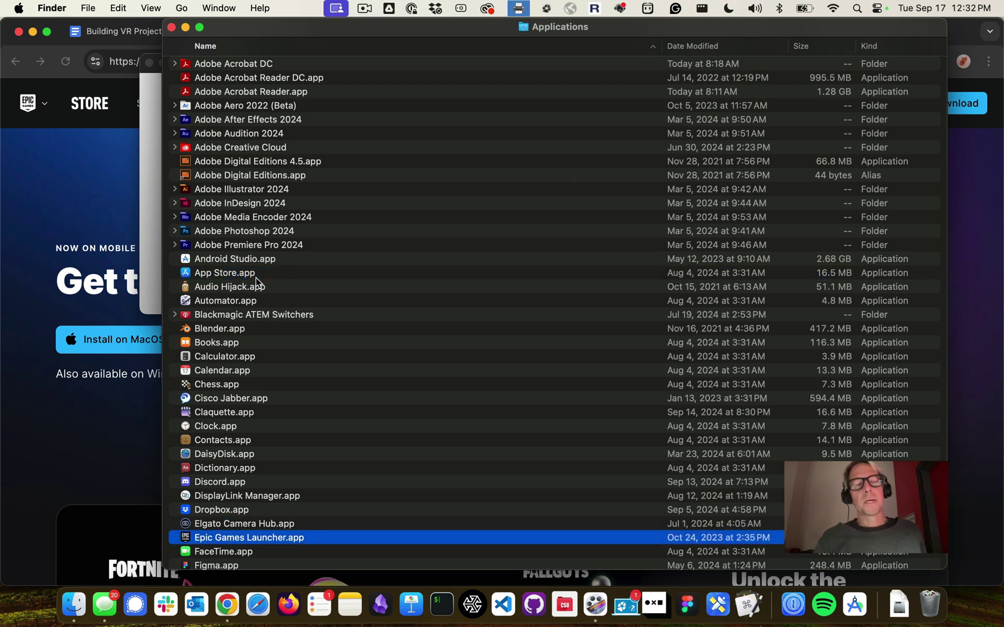
scroll(255, 280, "down", 3)
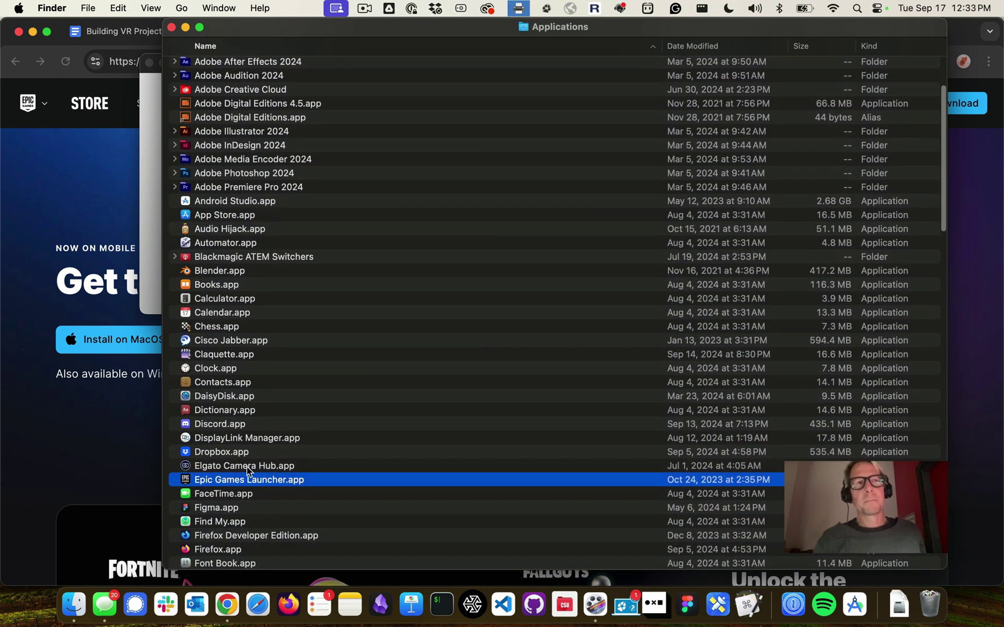
scroll(247, 466, "down", 3)
double_click(253, 425)
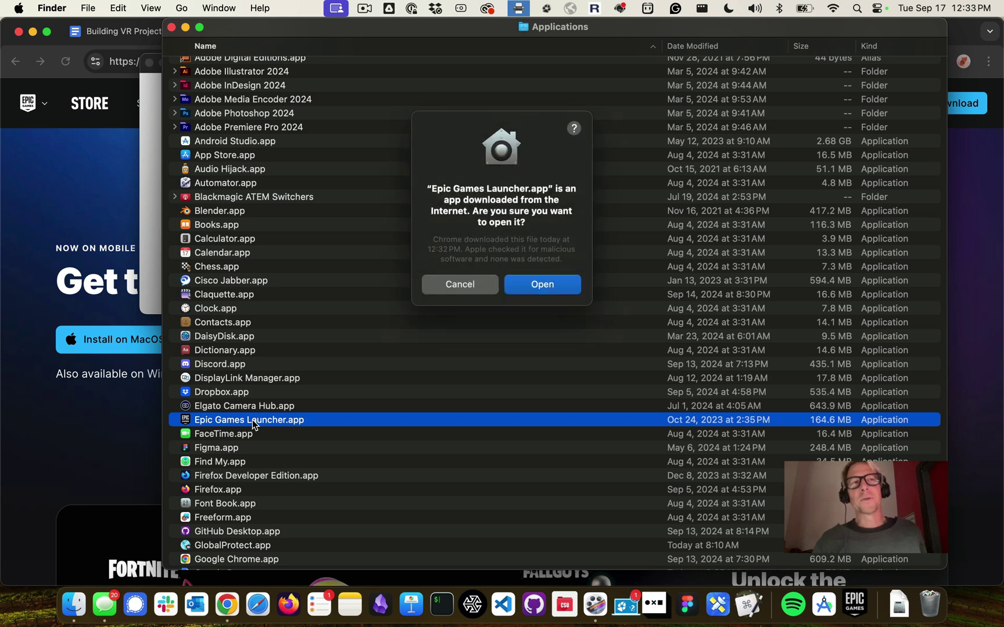
left_click(562, 285)
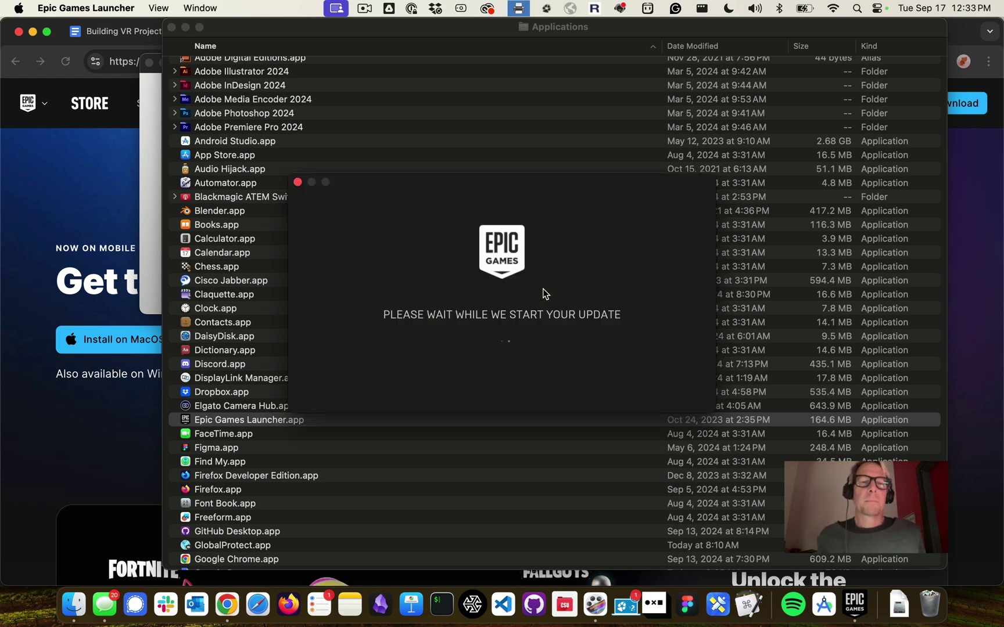
key("super+space")
Launch 1Password and unlock its vault with the account password
type("1password")
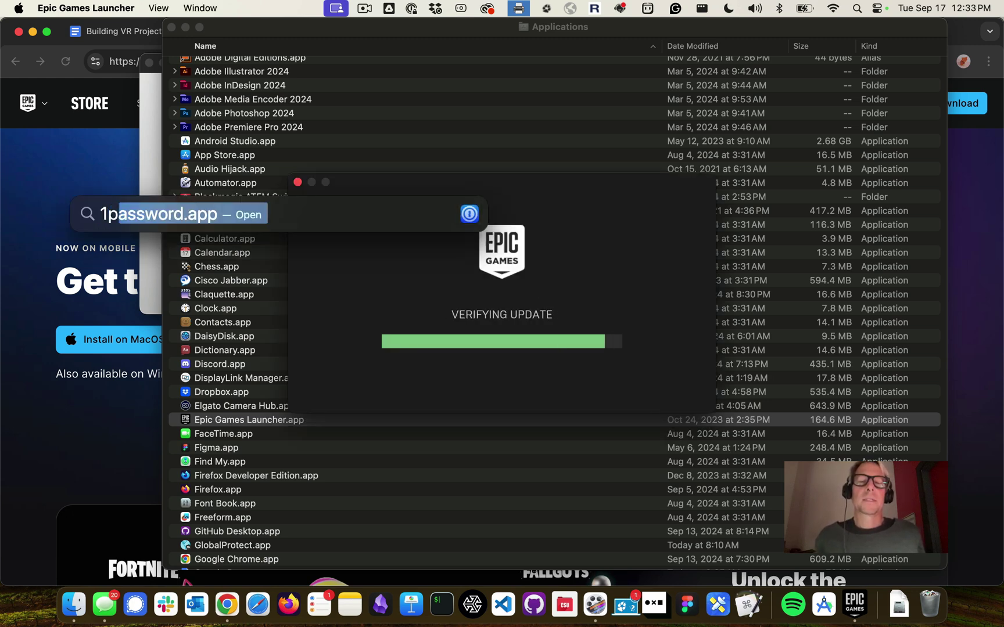
key("Return")
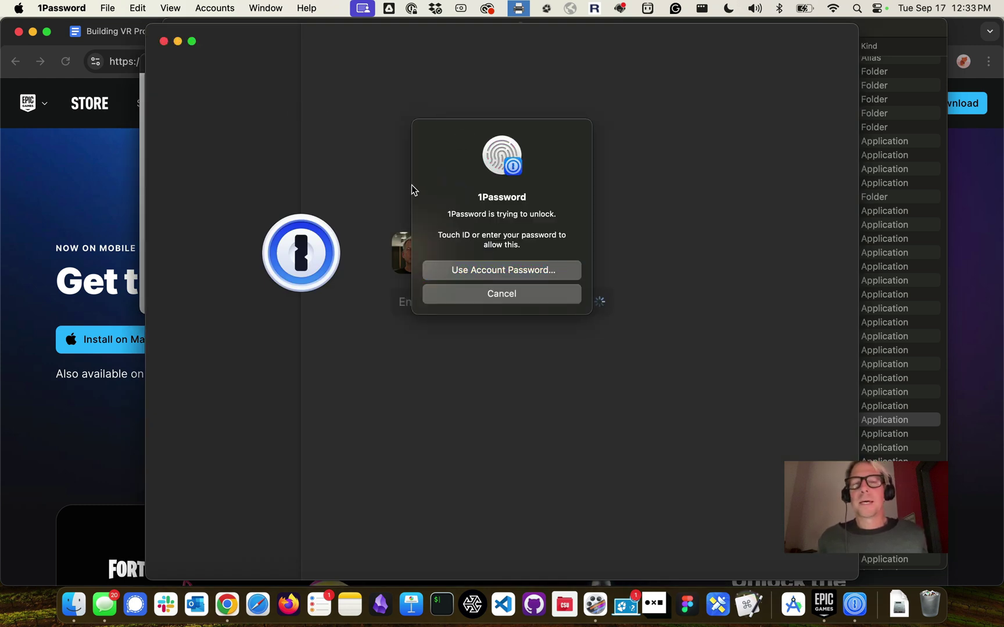
left_click(466, 273)
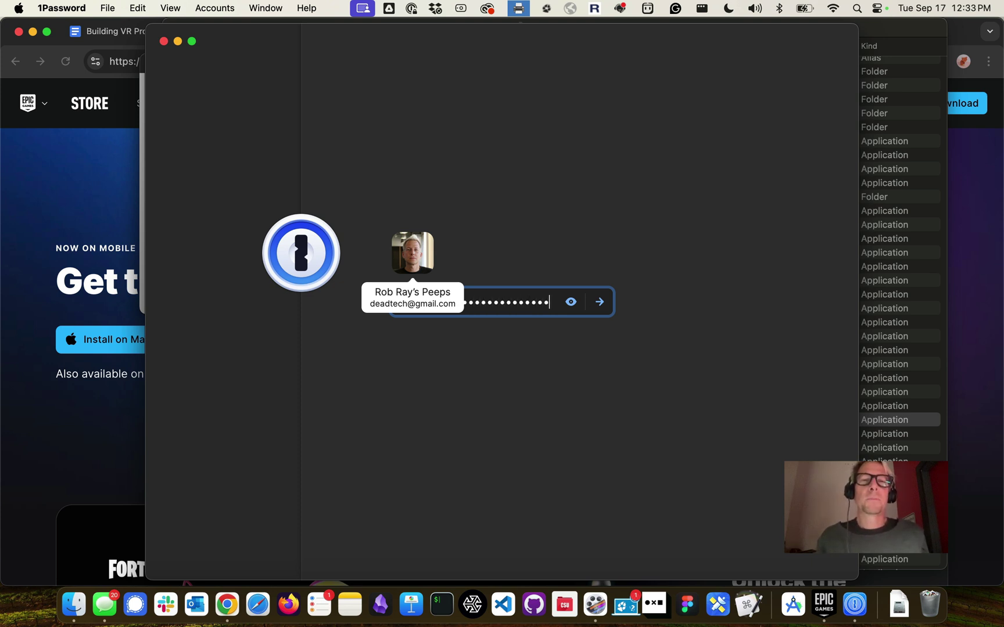
key("Return")
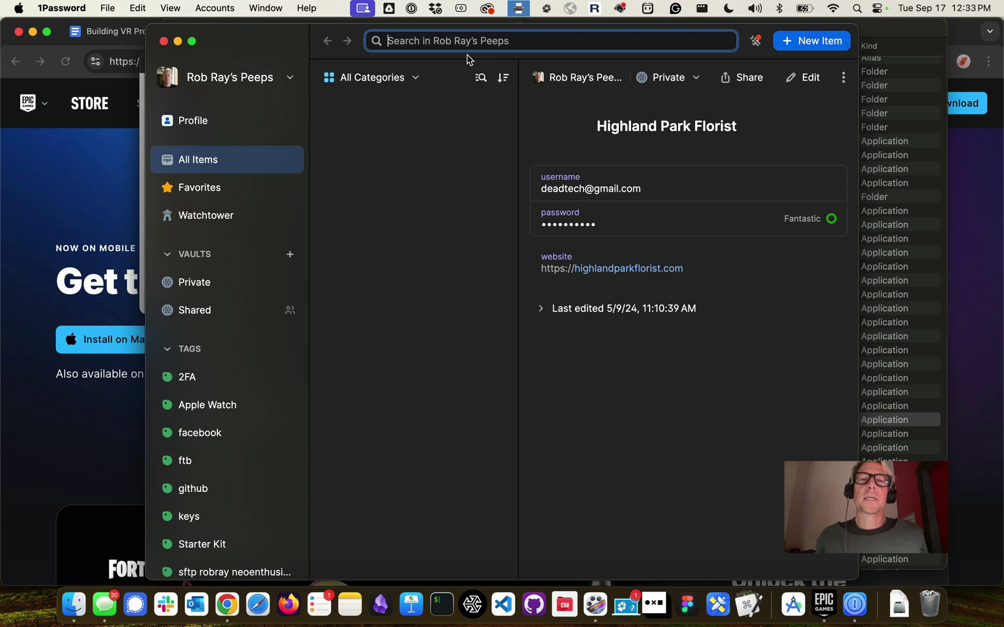
Search 'epic', copy the Epic Unreal Engine login's password, and close 1Password
type("epic")
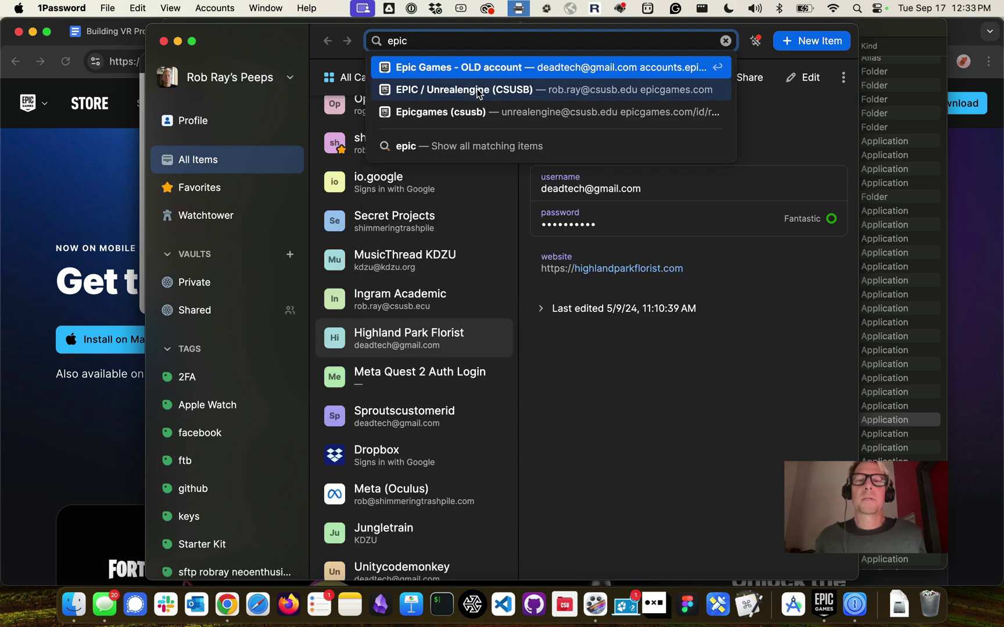
left_click(477, 90)
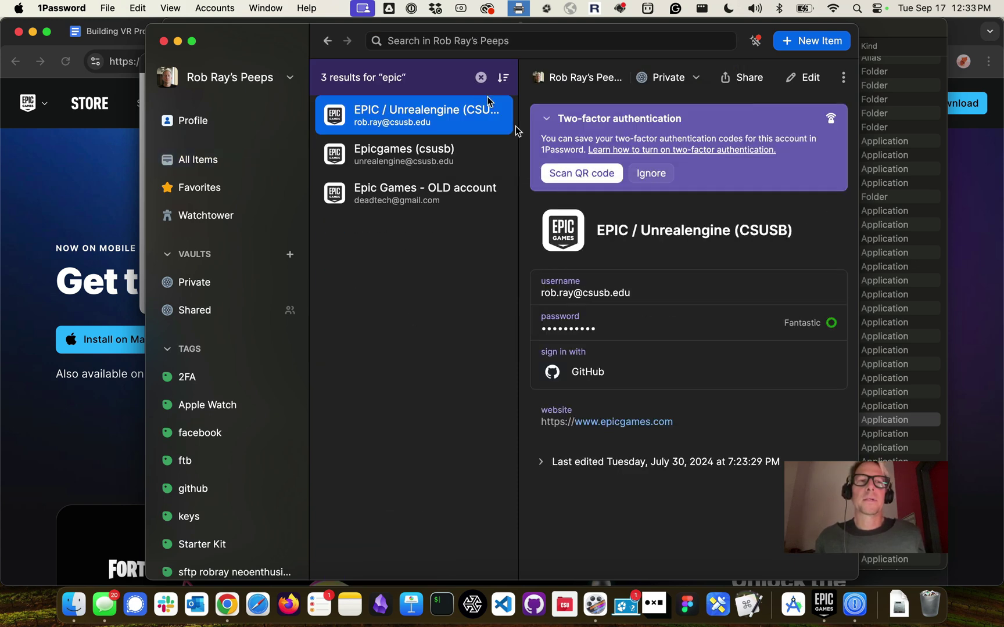
left_click(615, 324)
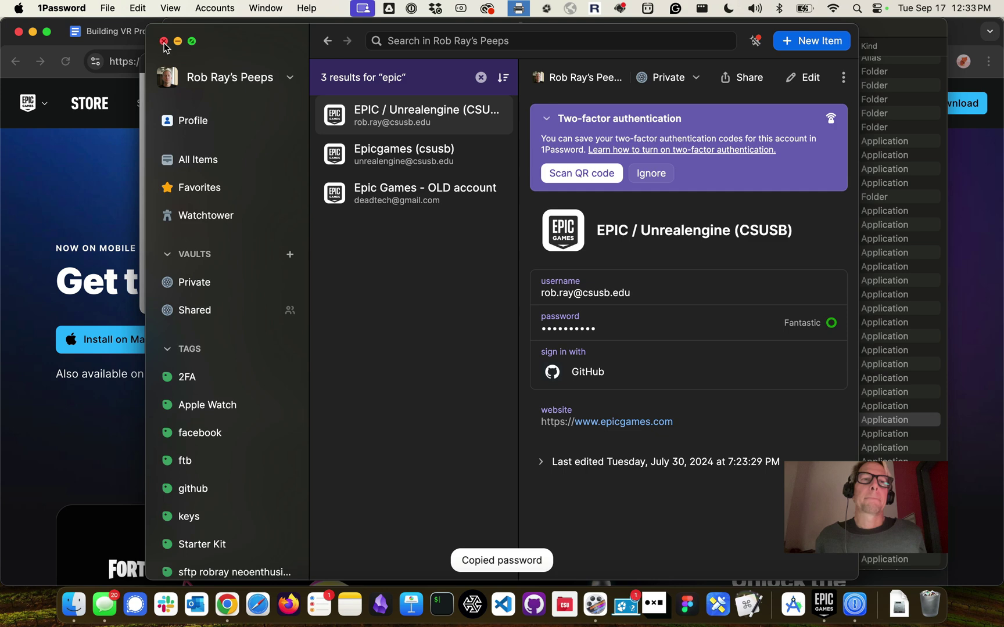
left_click(164, 41)
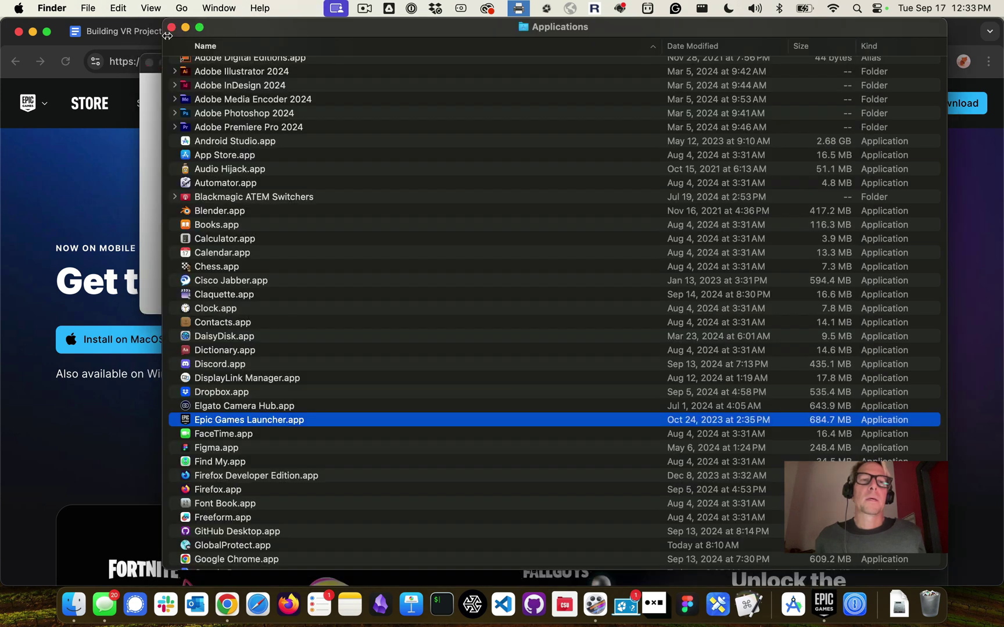
Close the Applications, Epic Games Launcher installer and Android Studio installer windows
left_click(171, 27)
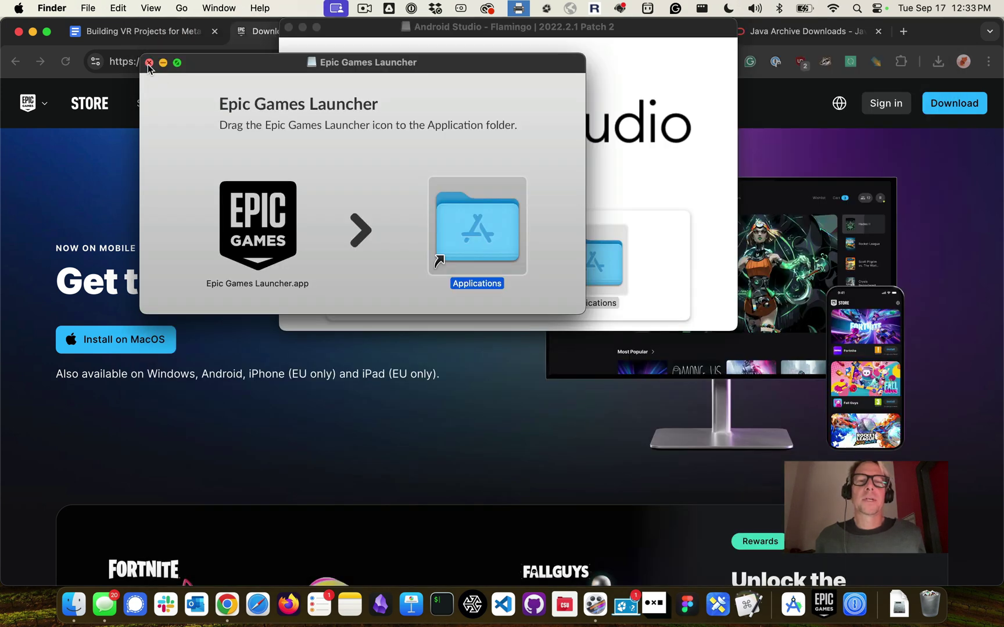
left_click(149, 63)
left_click(288, 29)
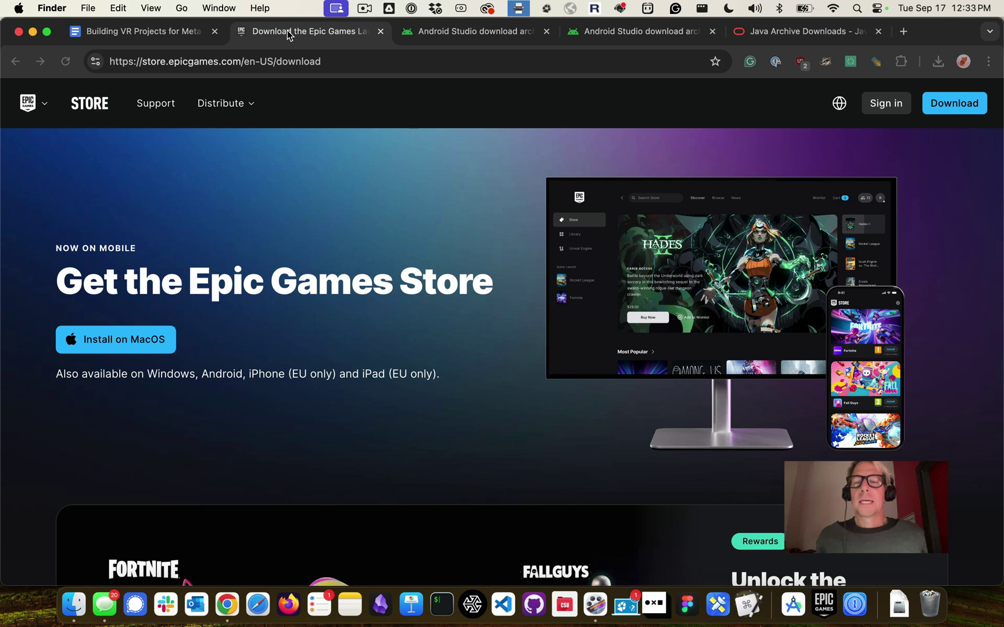
Switch over to Finder and minimise the browser window to the Dock
key("super+Tab")
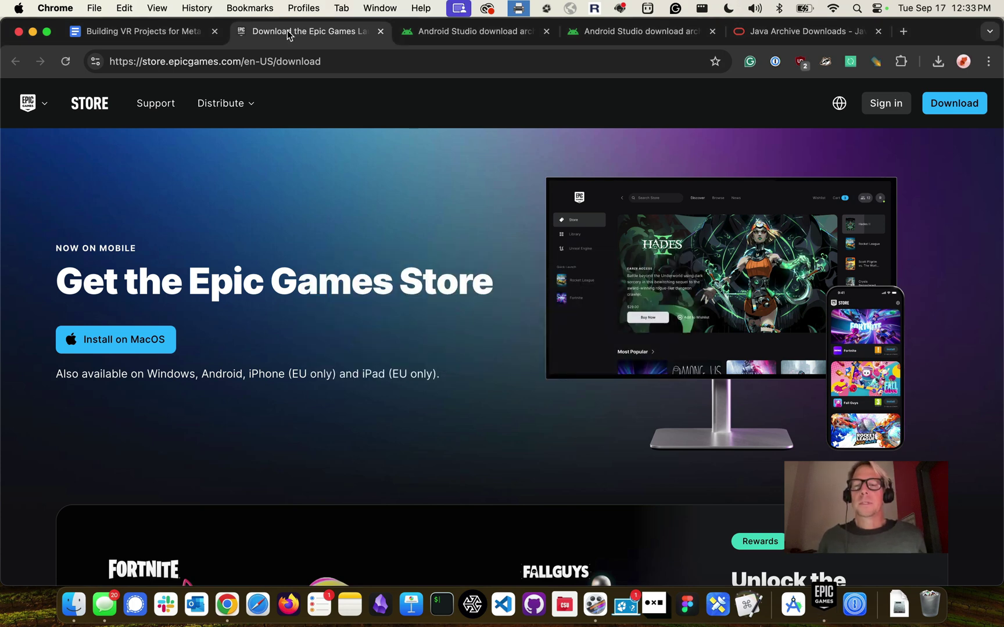
key("super+Tab")
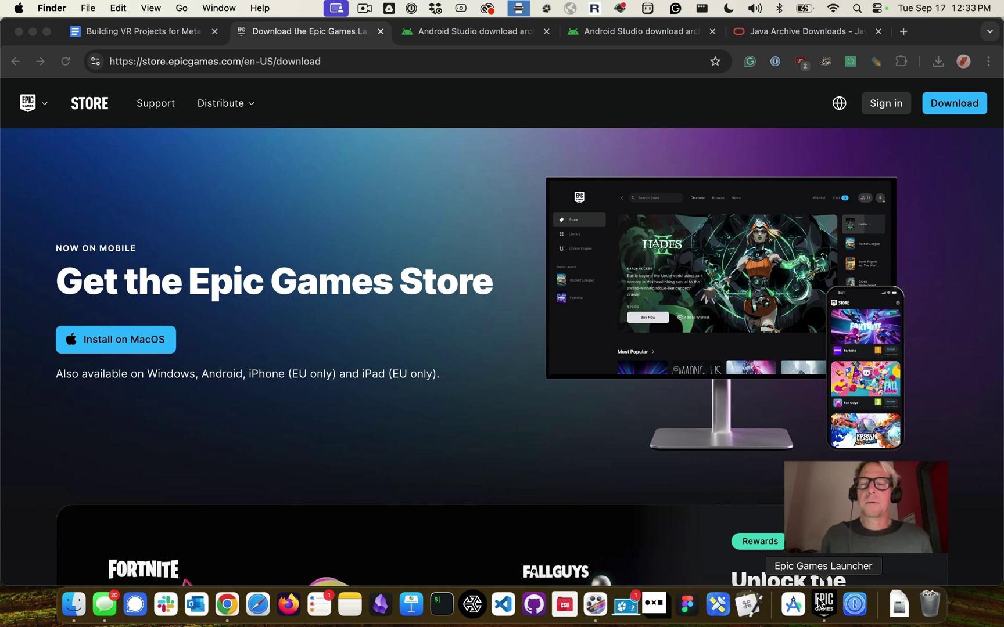
key("super+Tab")
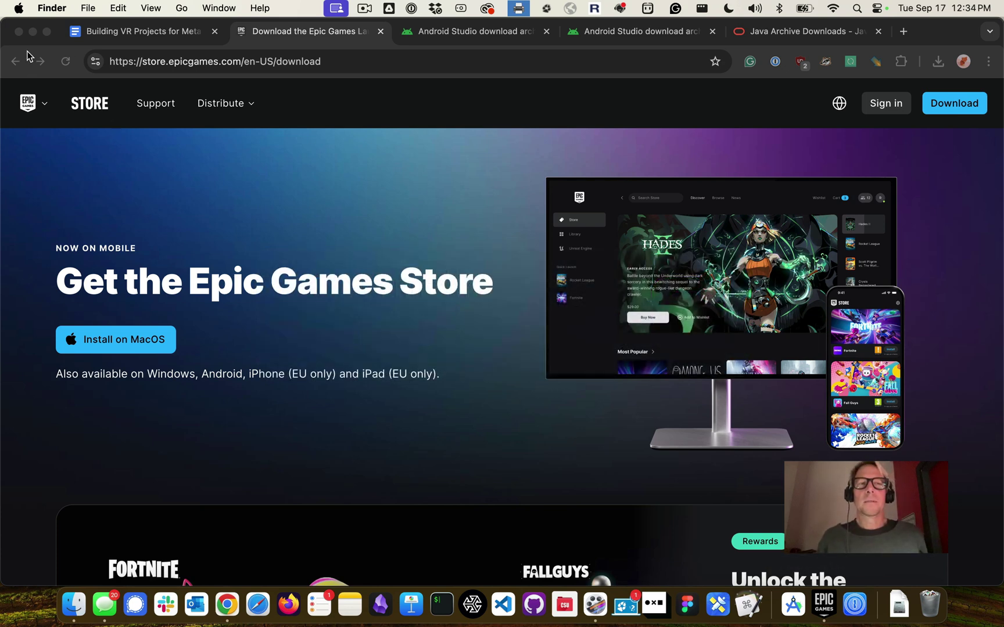
left_click(32, 33)
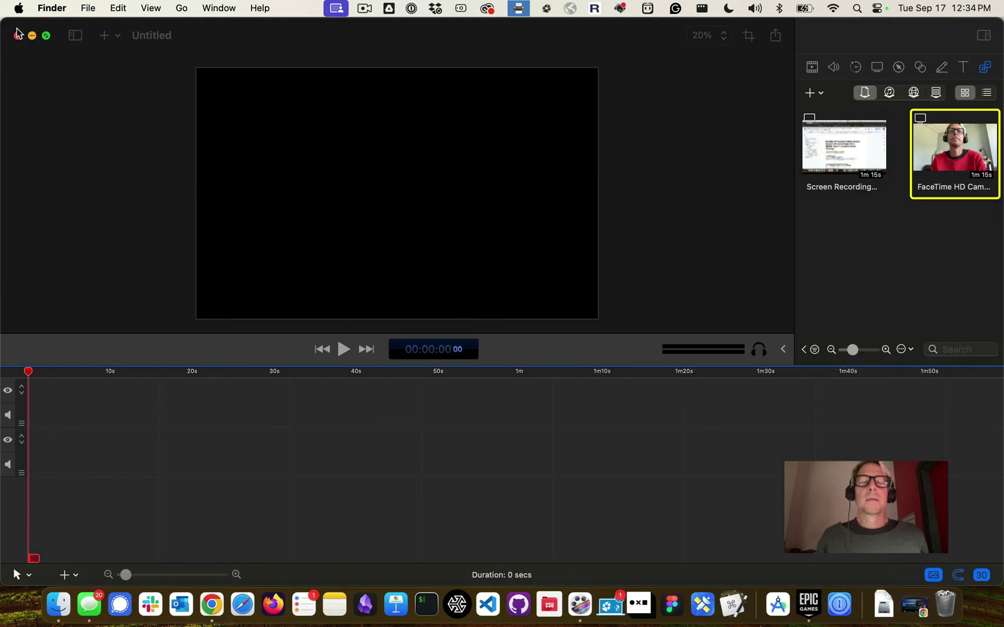
Minimise the video editor, shift the launcher right, and open Manage Account from the account menu
left_click(32, 37)
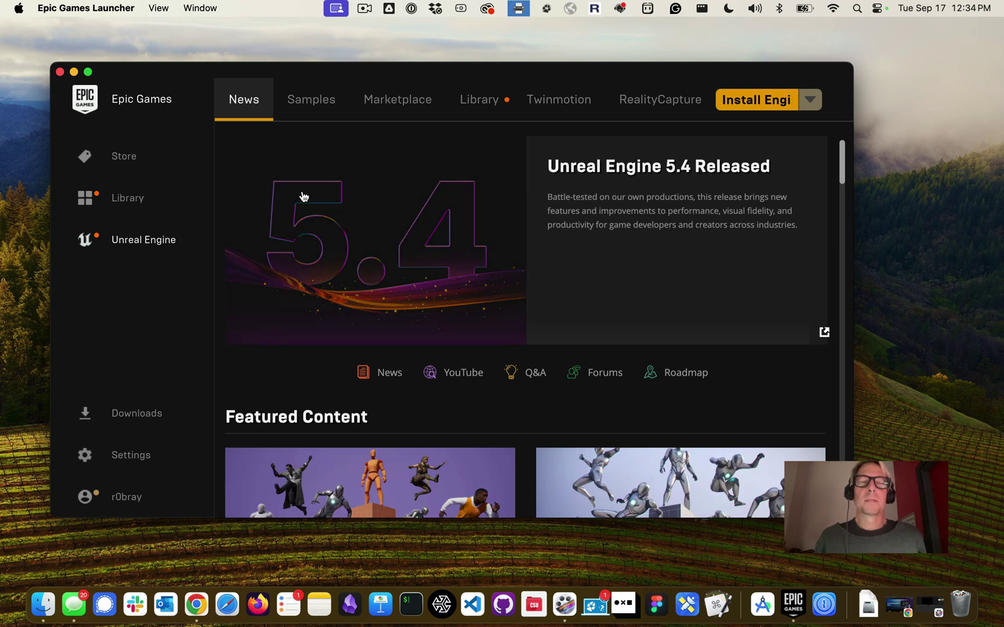
left_click_drag(365, 73, 447, 73)
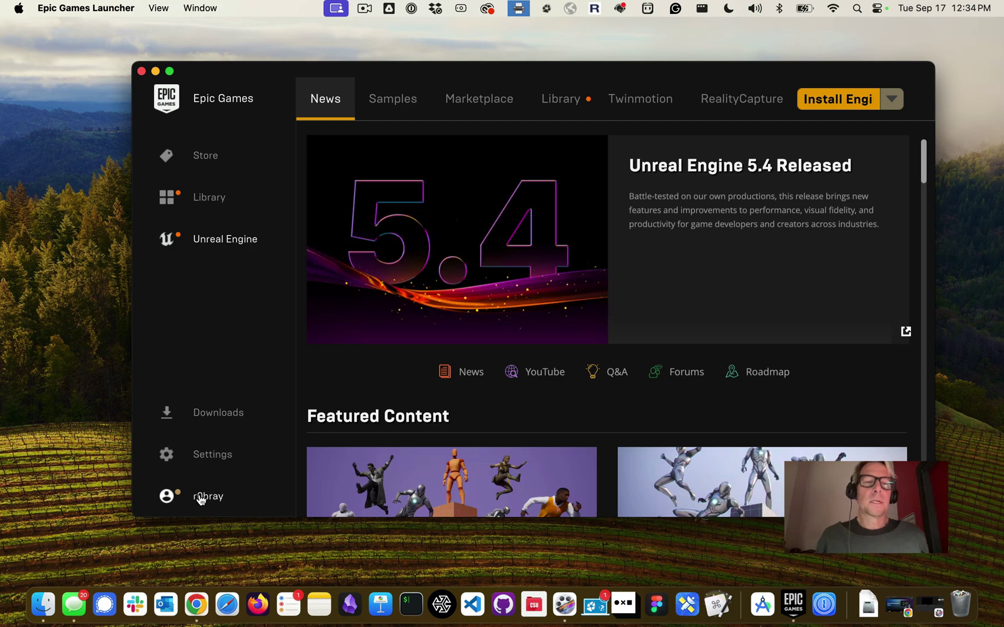
left_click(200, 498)
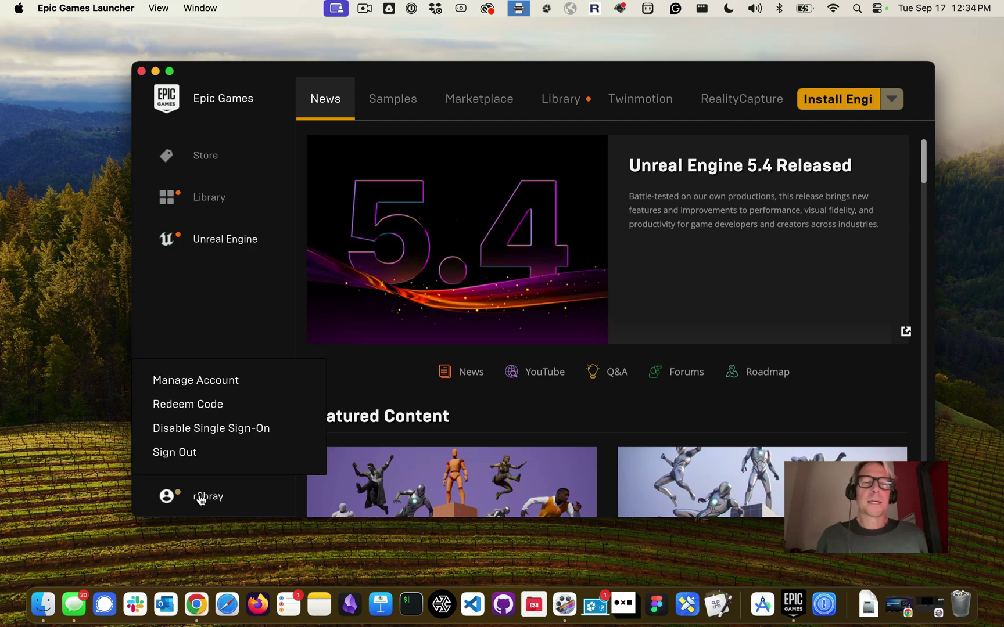
left_click(212, 377)
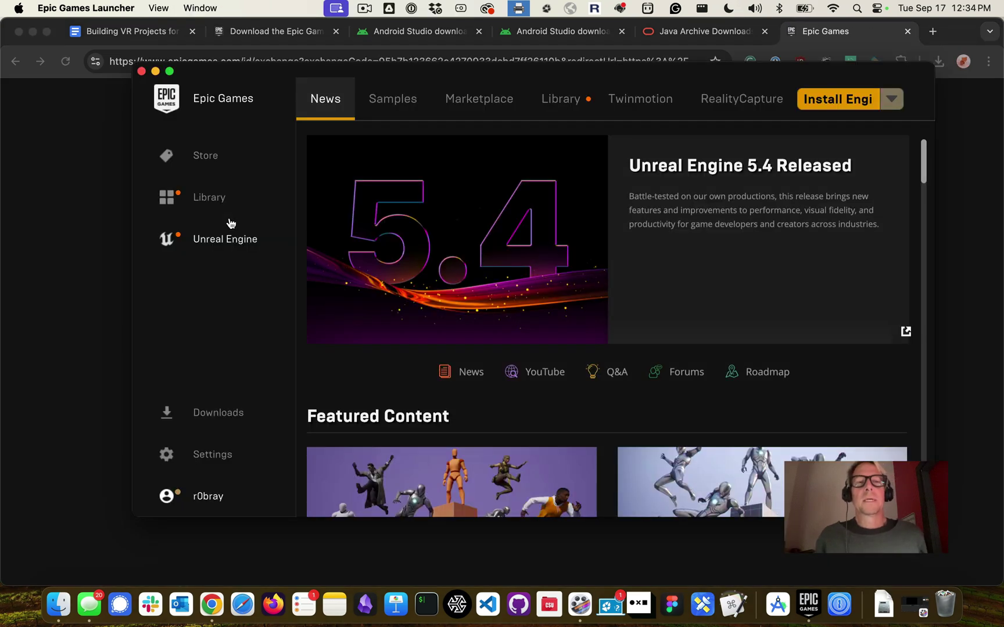
Look through the launcher's Settings preferences, then go back to the Unreal Engine News page
left_click(203, 453)
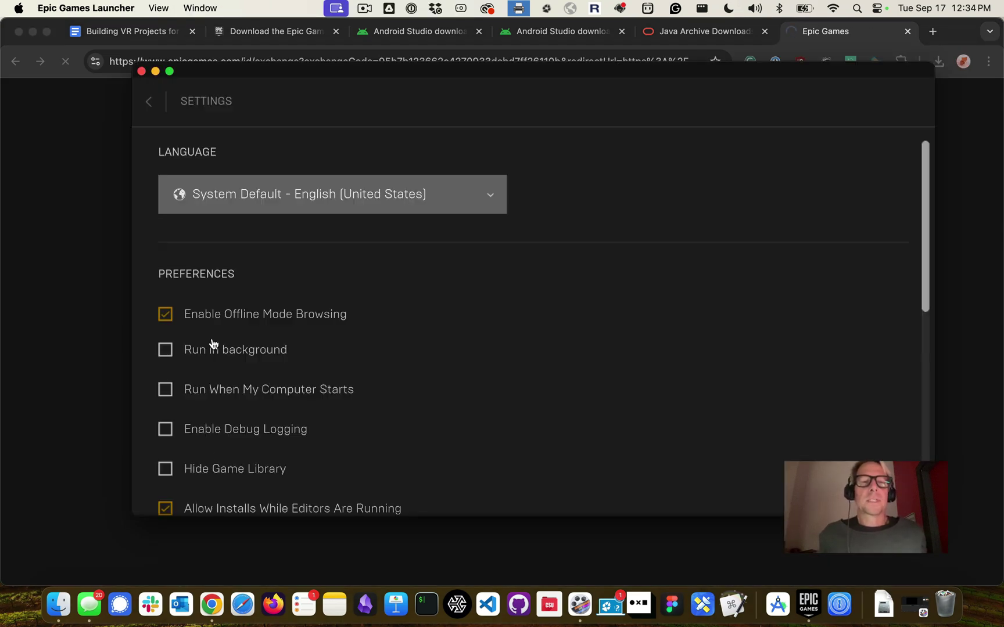
scroll(277, 315, "down", 4)
scroll(277, 317, "down", 2)
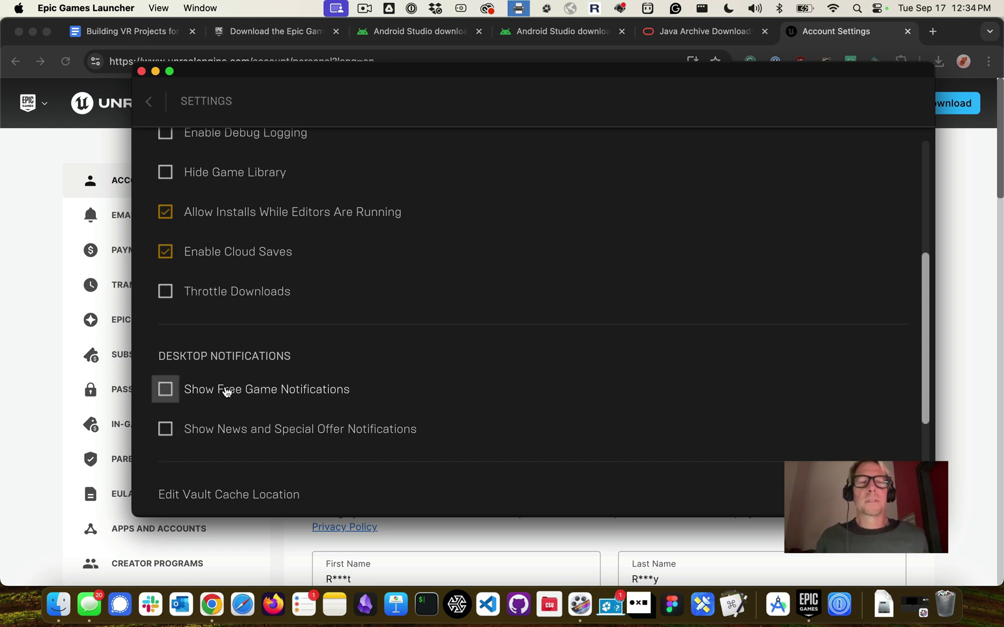
left_click(148, 101)
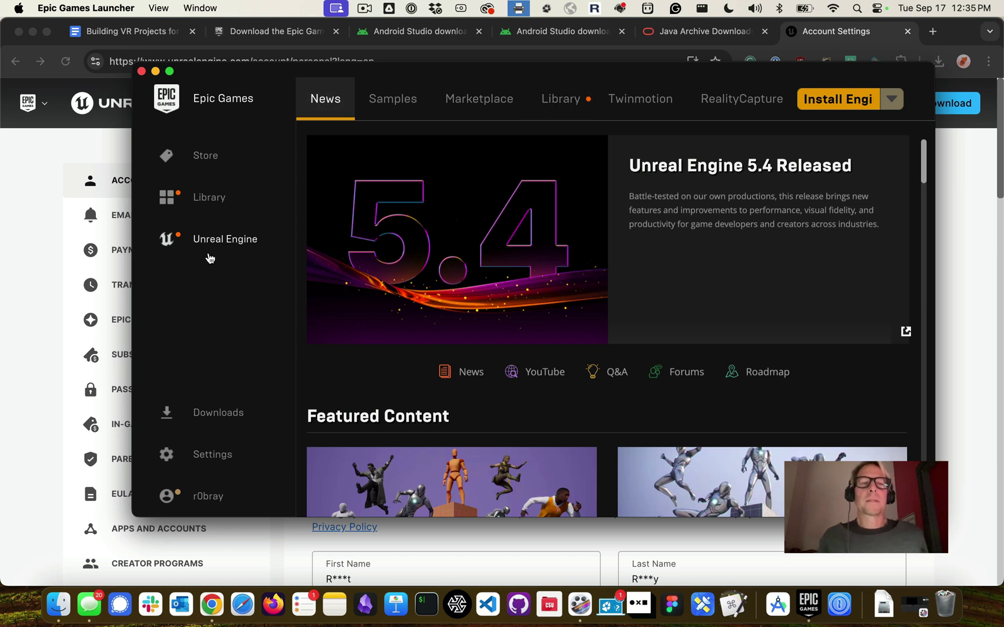
Add an engine version 5.4.4 slot in the Library and start its installation
left_click(556, 100)
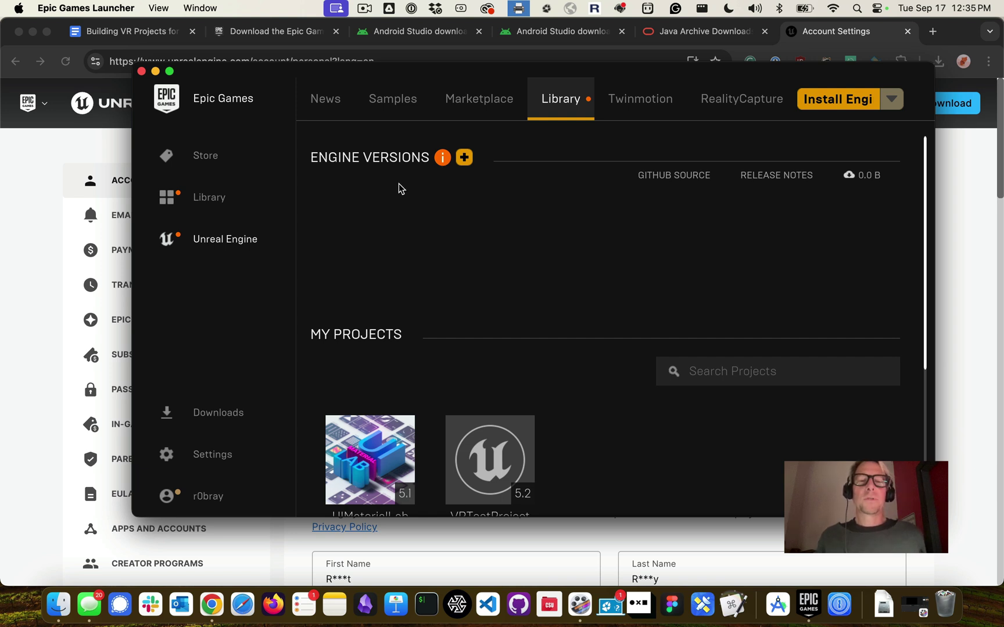
scroll(398, 198, "down", 2)
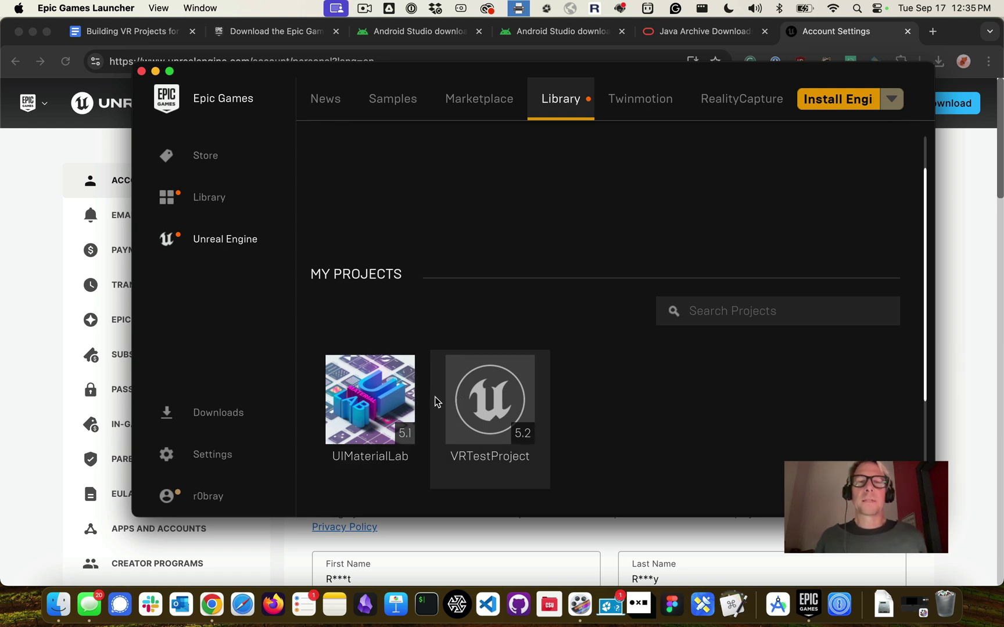
scroll(406, 412, "up", 2)
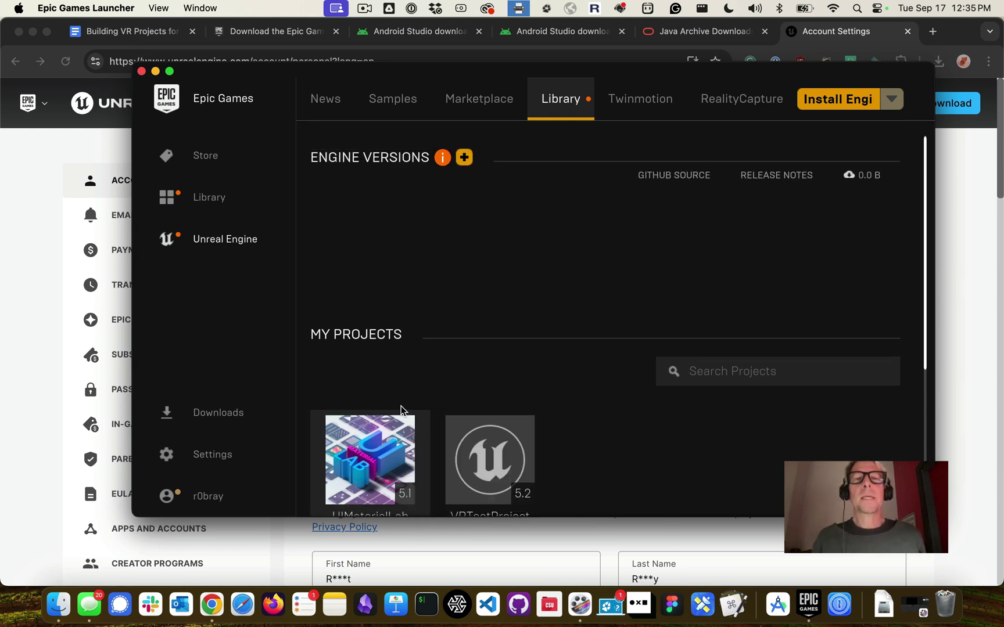
left_click(470, 157)
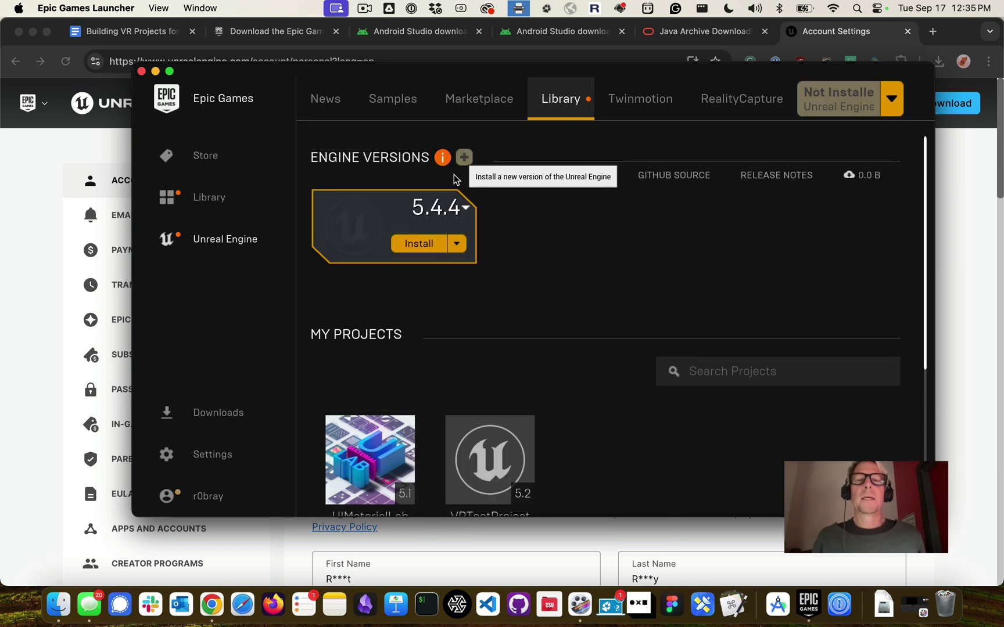
left_click(466, 210)
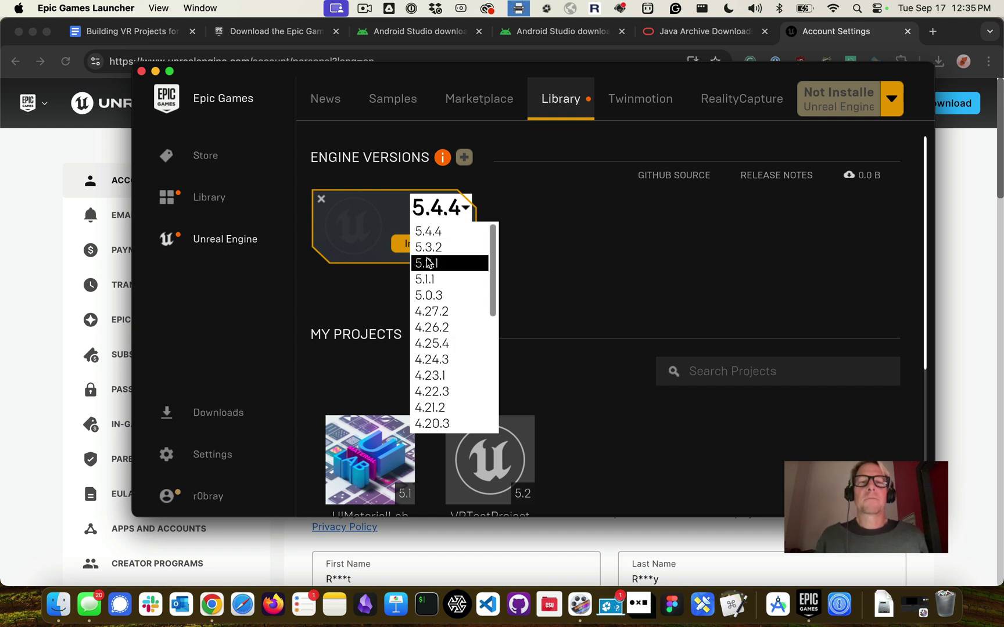
left_click(488, 207)
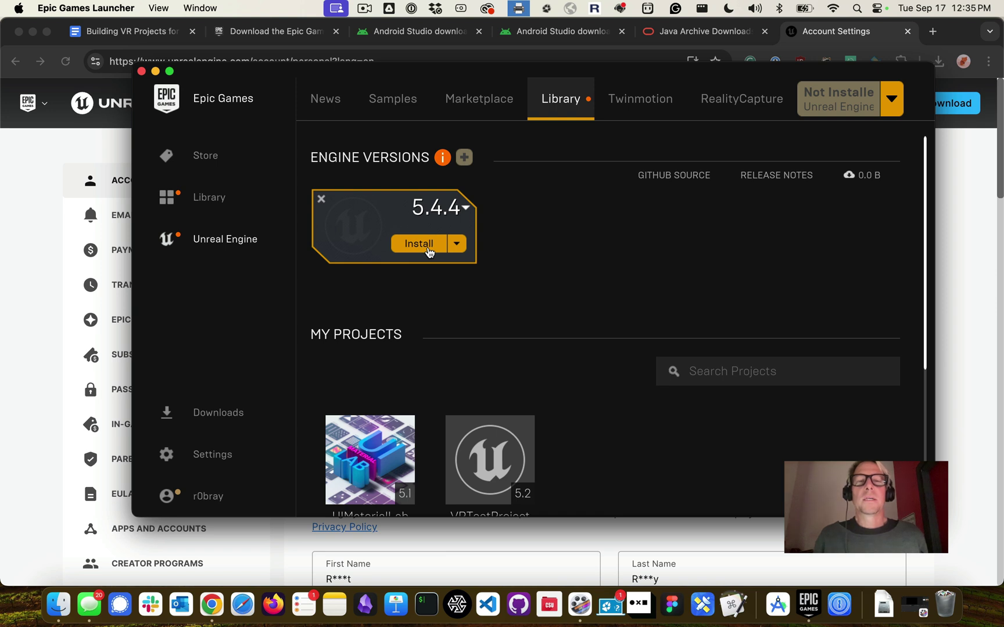
left_click(429, 251)
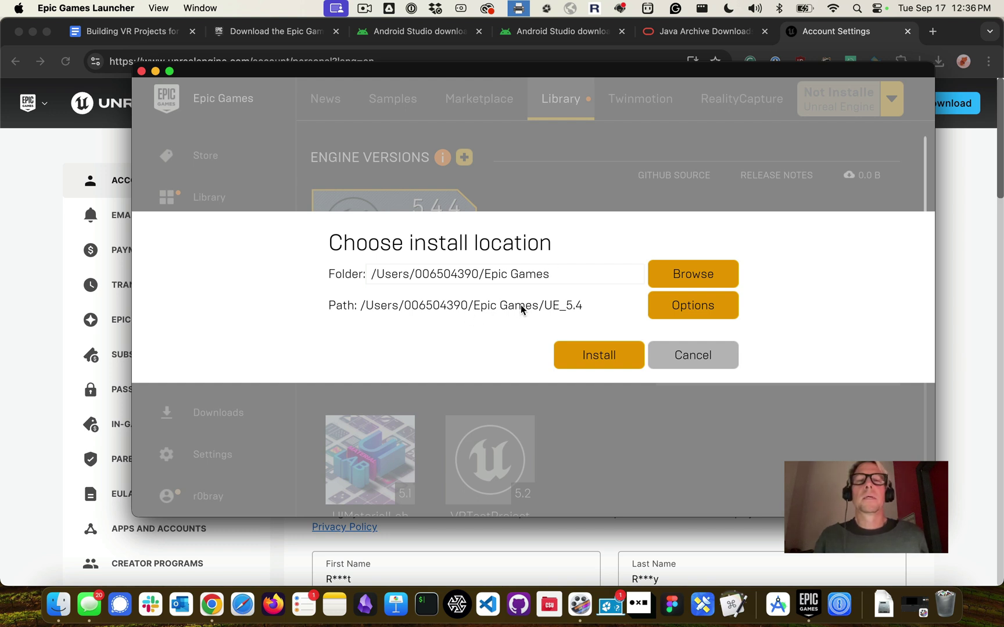
Accept the default Epic Games folder to begin the 17.6 GB Unreal Engine 5.4.4 download
left_click(606, 361)
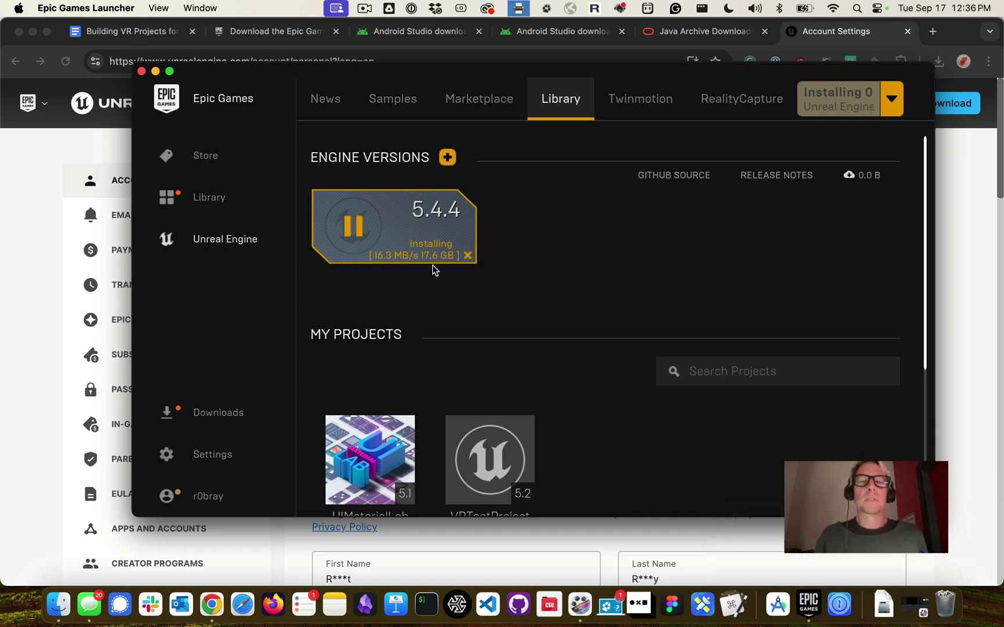
mouse_move(422, 261)
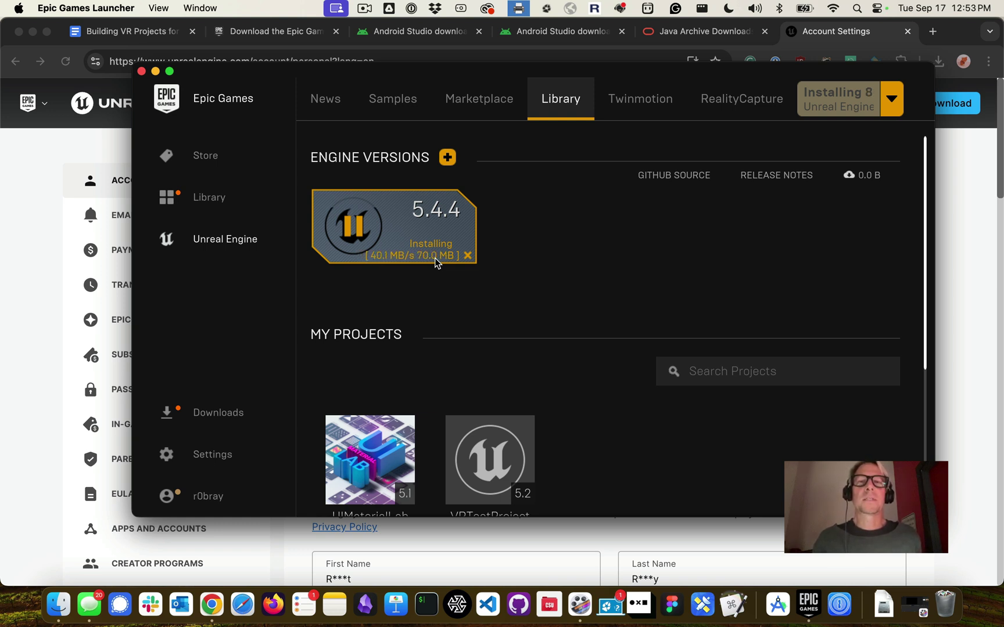
Move the launcher left and widen it, then show the extra actions for the 5.4.4 engine
left_click_drag(435, 71, 352, 70)
left_click_drag(853, 233, 907, 232)
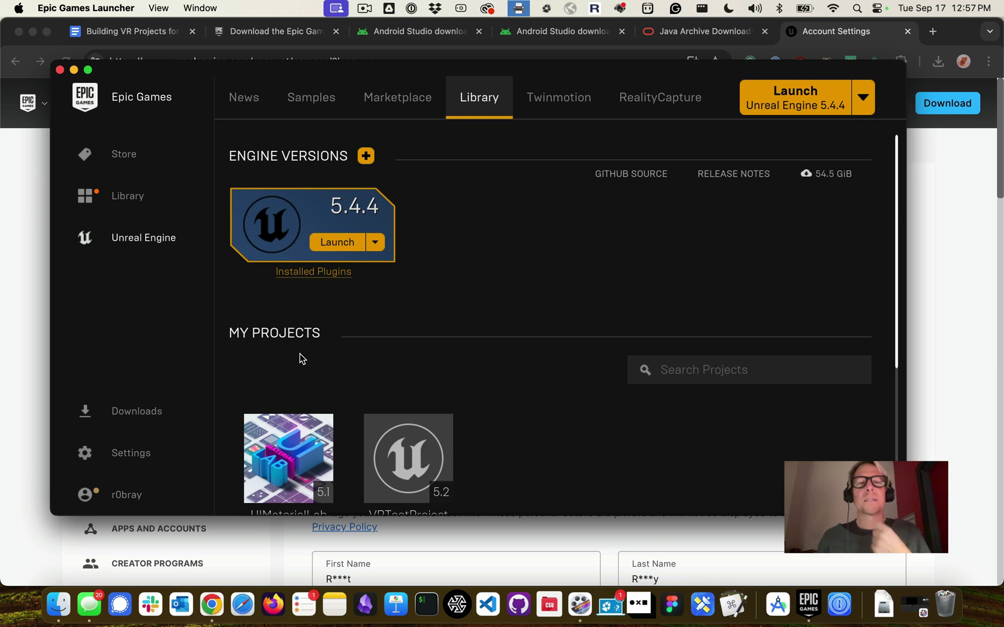
left_click(376, 243)
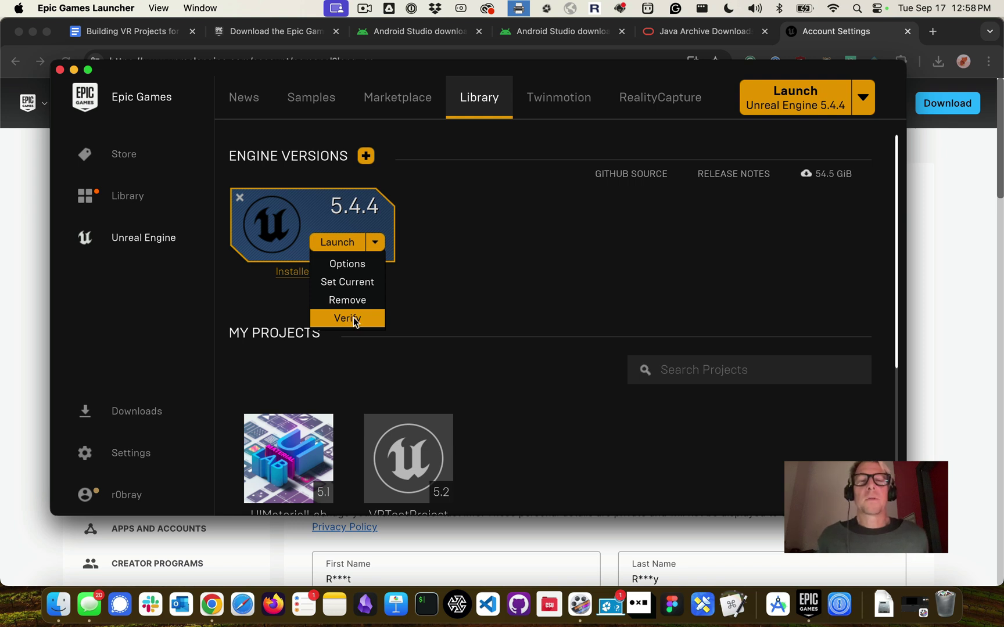
Add the Android target platform to the 5.4.4 installation options and apply the change
left_click(342, 266)
scroll(528, 265, "down", 3)
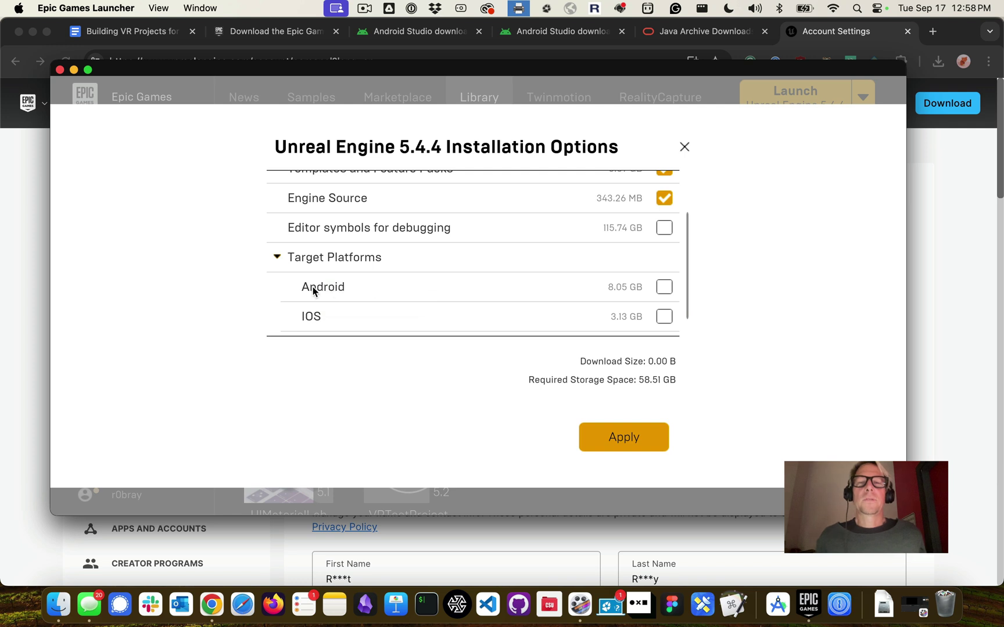
left_click(665, 292)
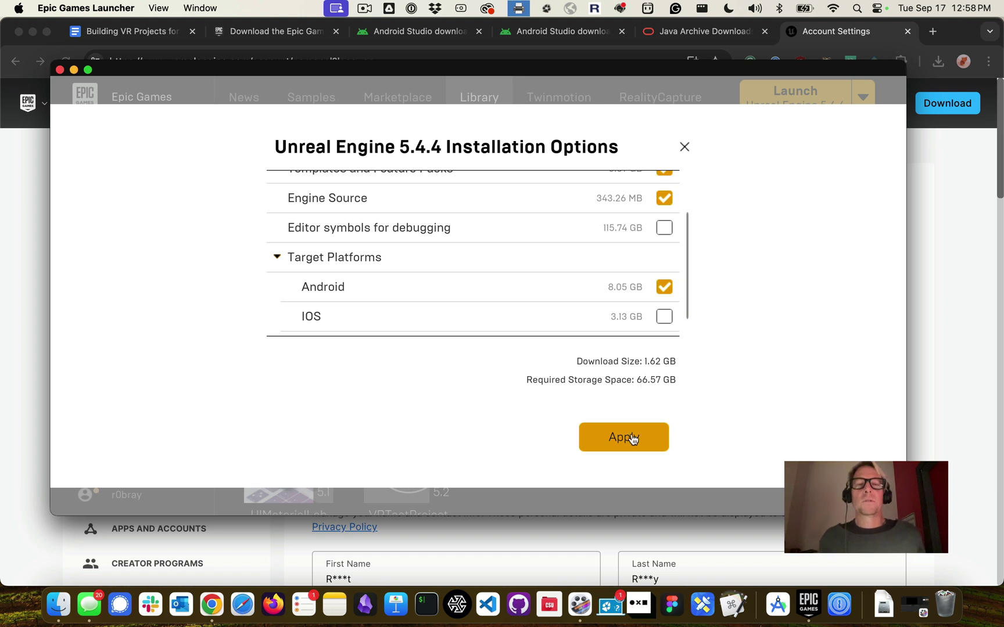
left_click(610, 448)
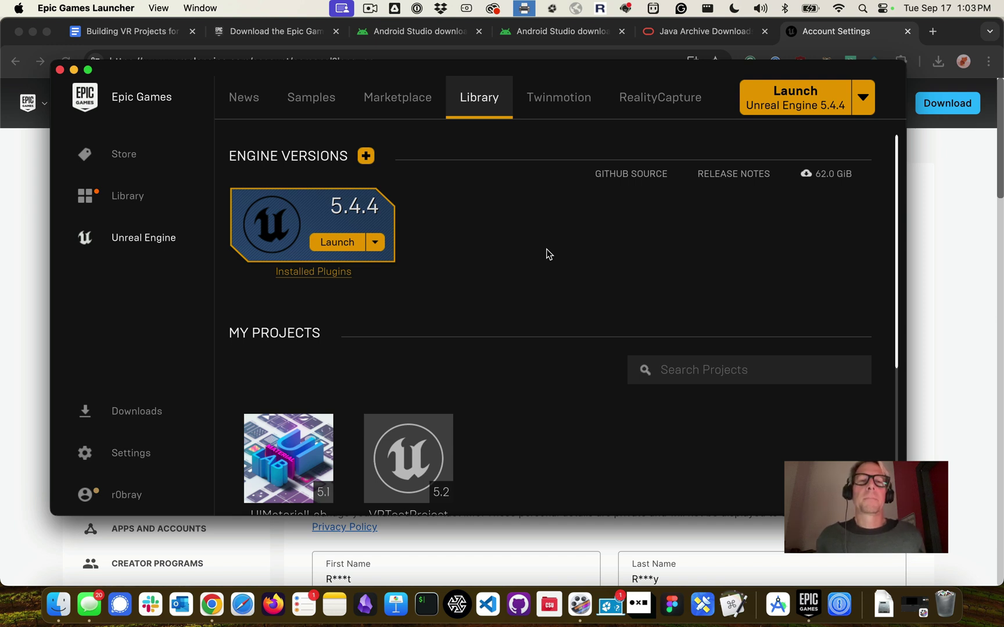
Launch Unreal Engine 5.4.4, select the guide's Library path lines, and switch to Finder
left_click(344, 250)
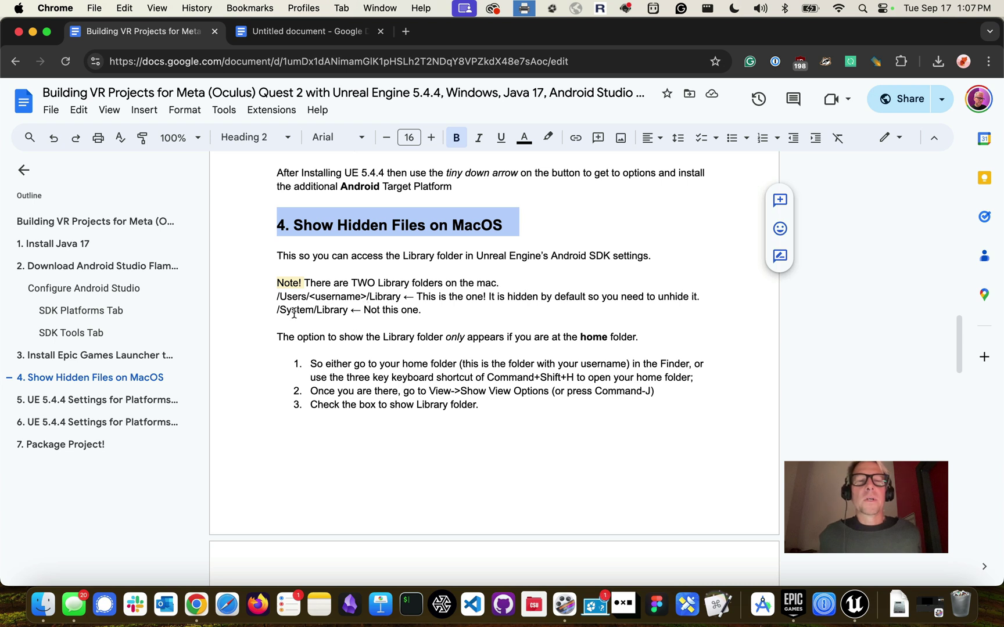
triple_click(373, 311)
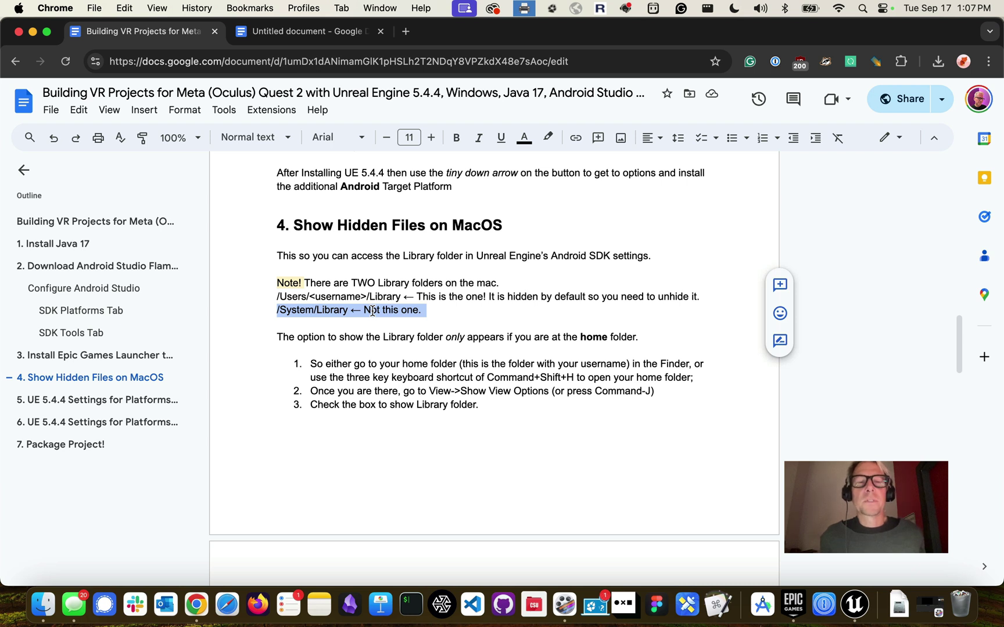
double_click(377, 297)
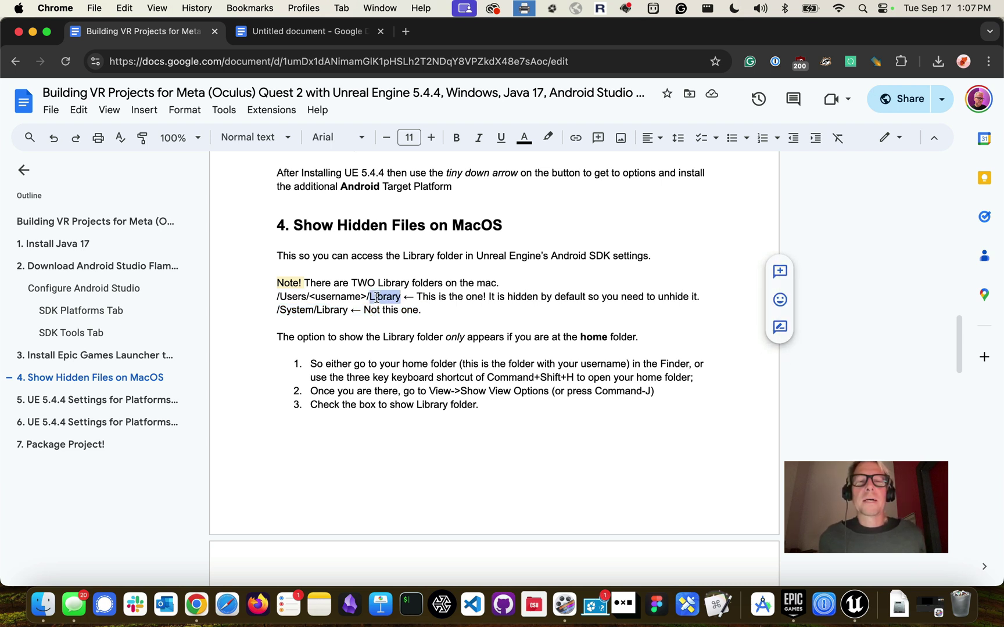
double_click(346, 296)
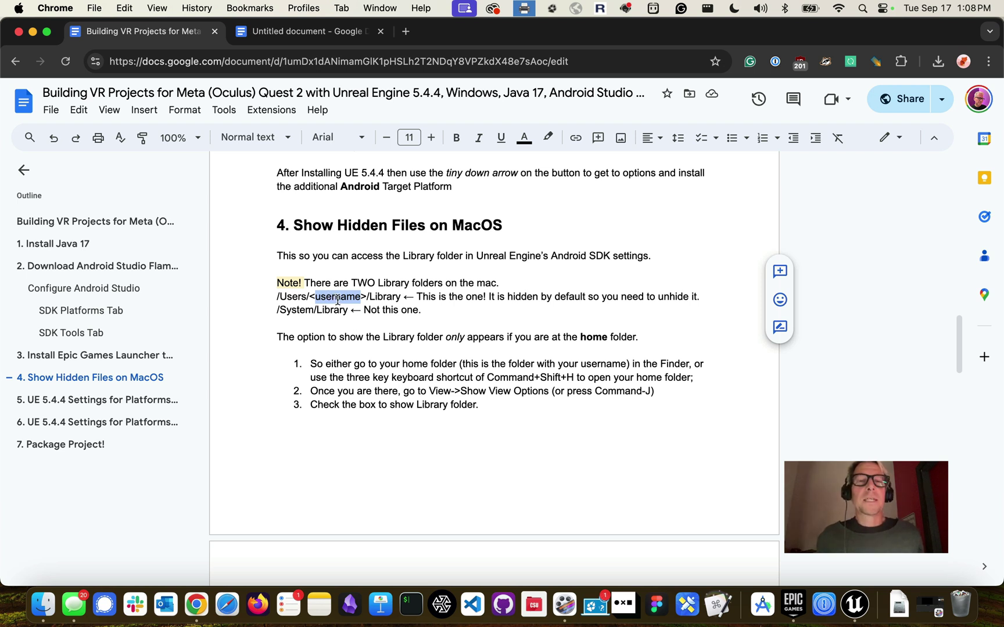
left_click(43, 608)
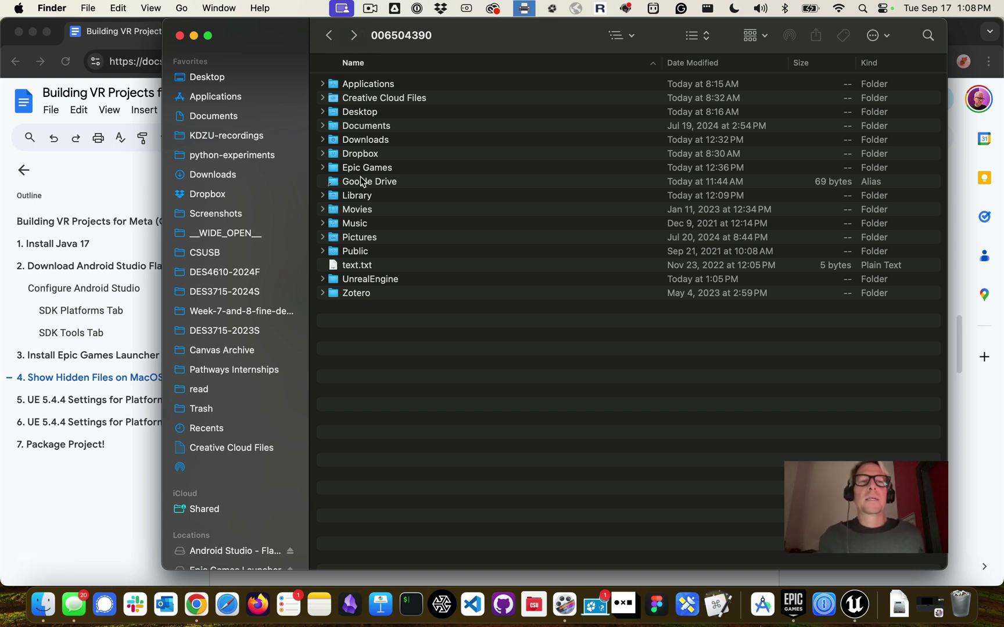
left_click(213, 81)
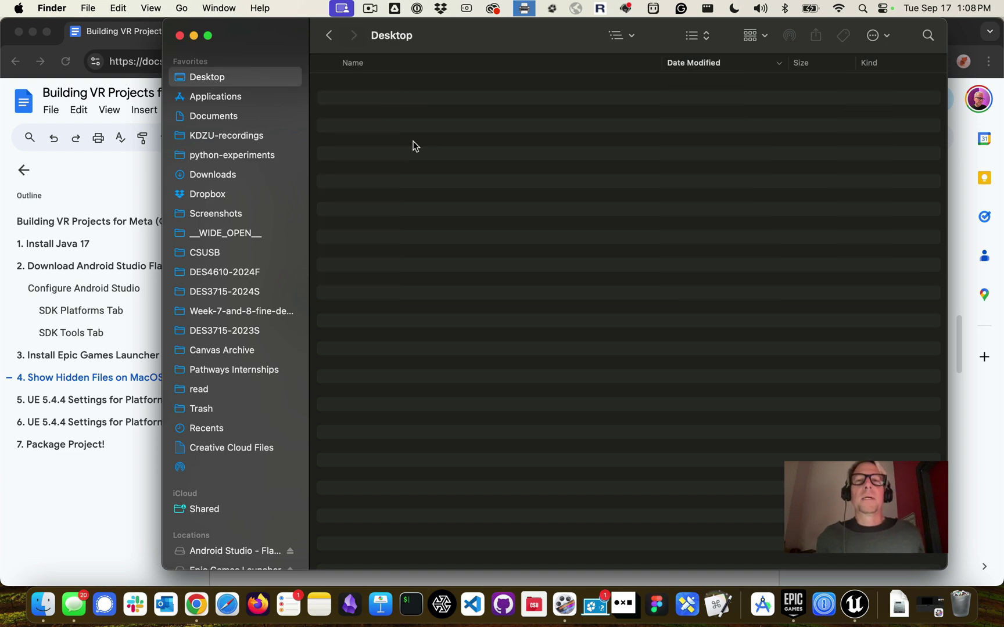
left_click(622, 38)
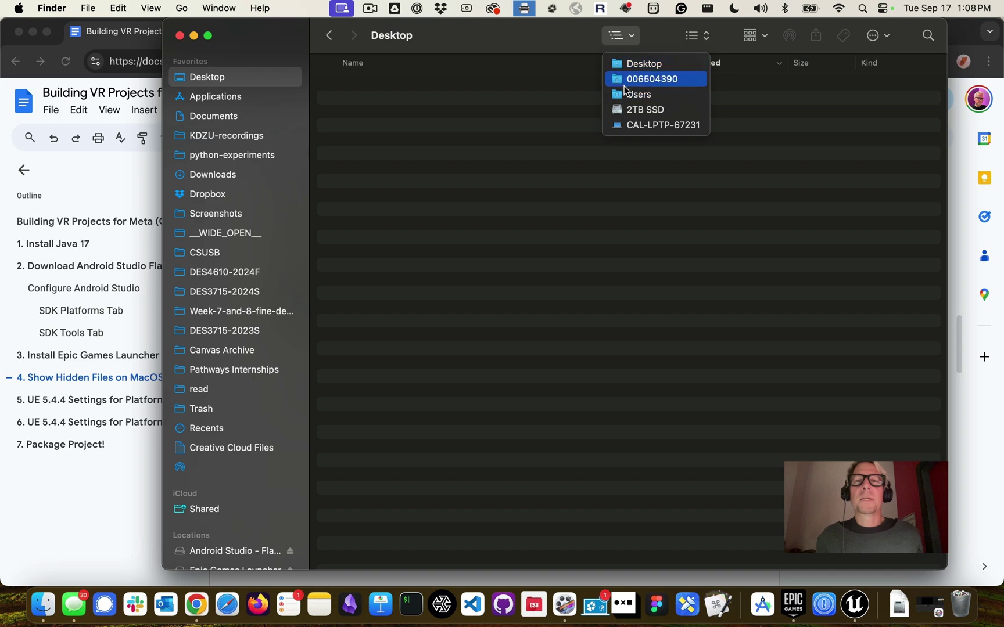
left_click(583, 34)
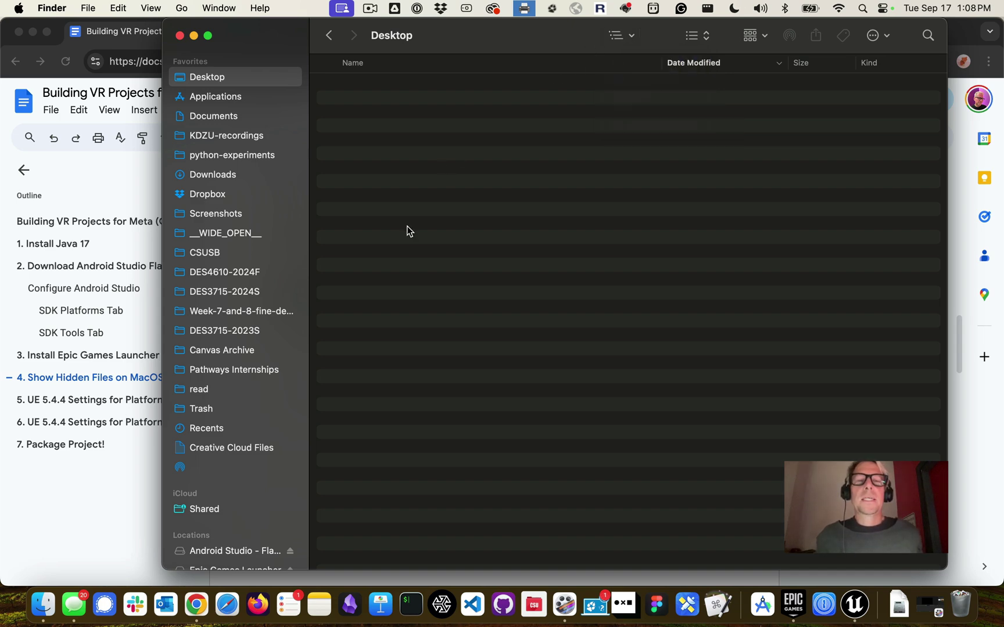
key("super+Tab")
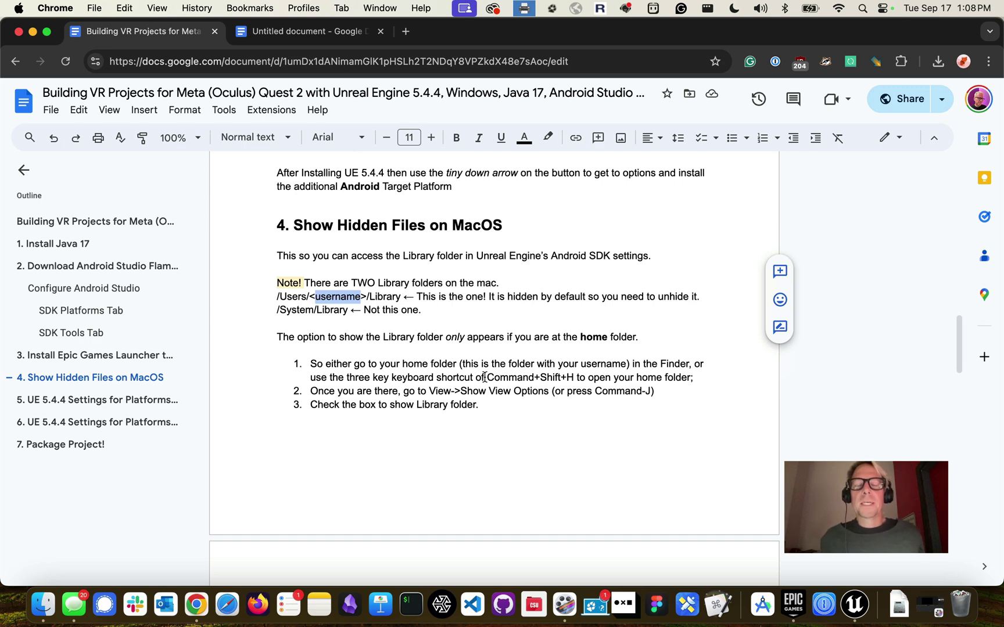
left_click_drag(485, 378, 576, 379)
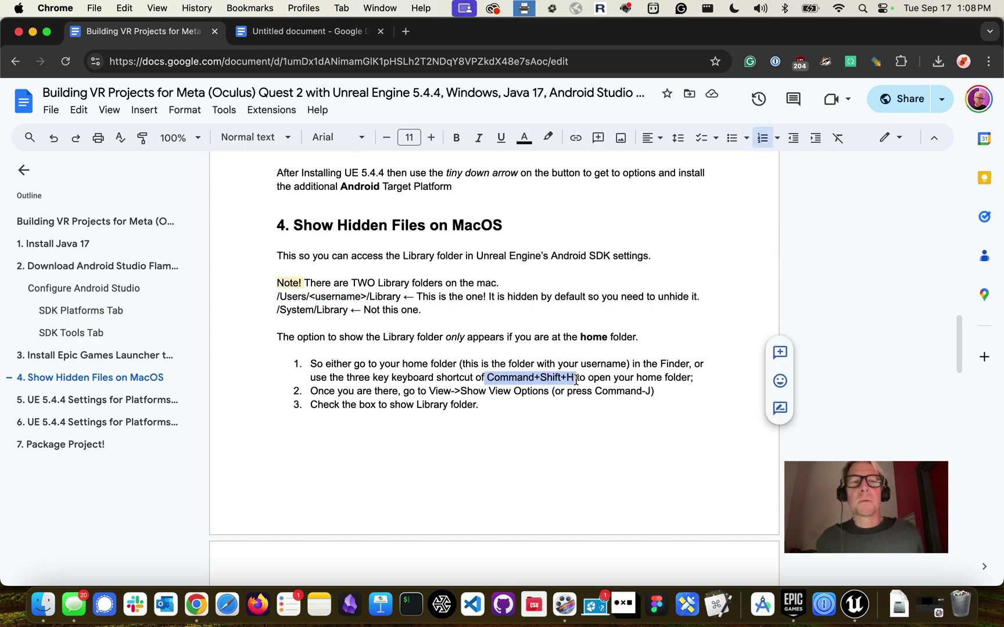
key("super+Tab")
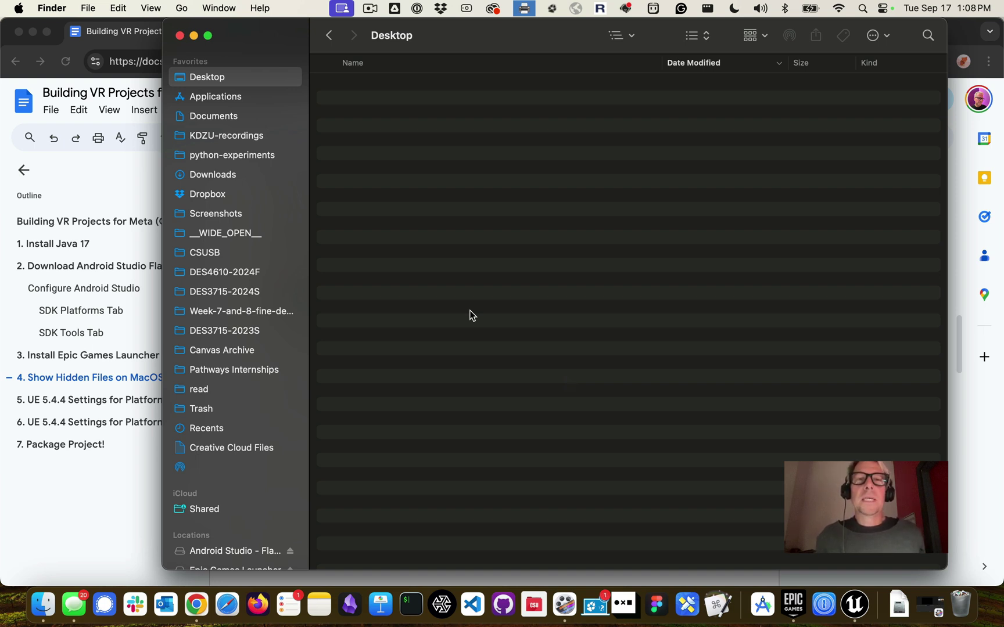
key("super+shift+h")
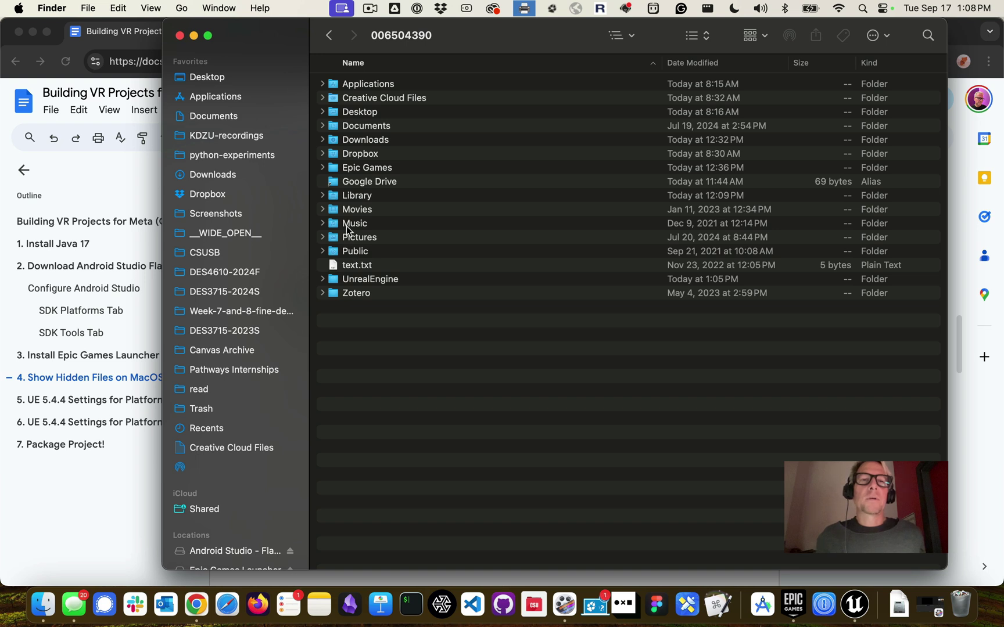
left_click(349, 197)
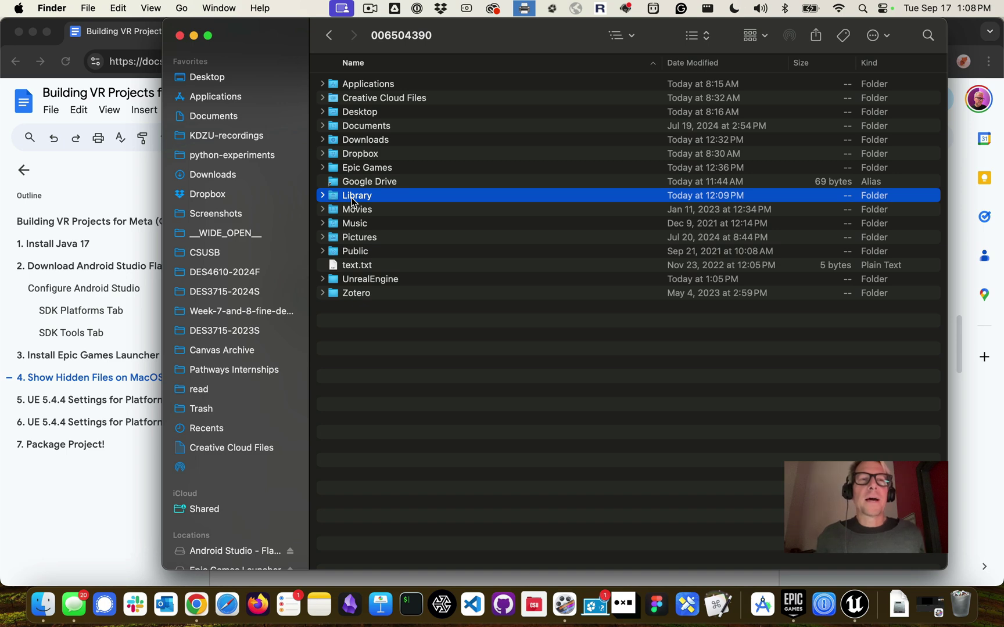
left_click(145, 9)
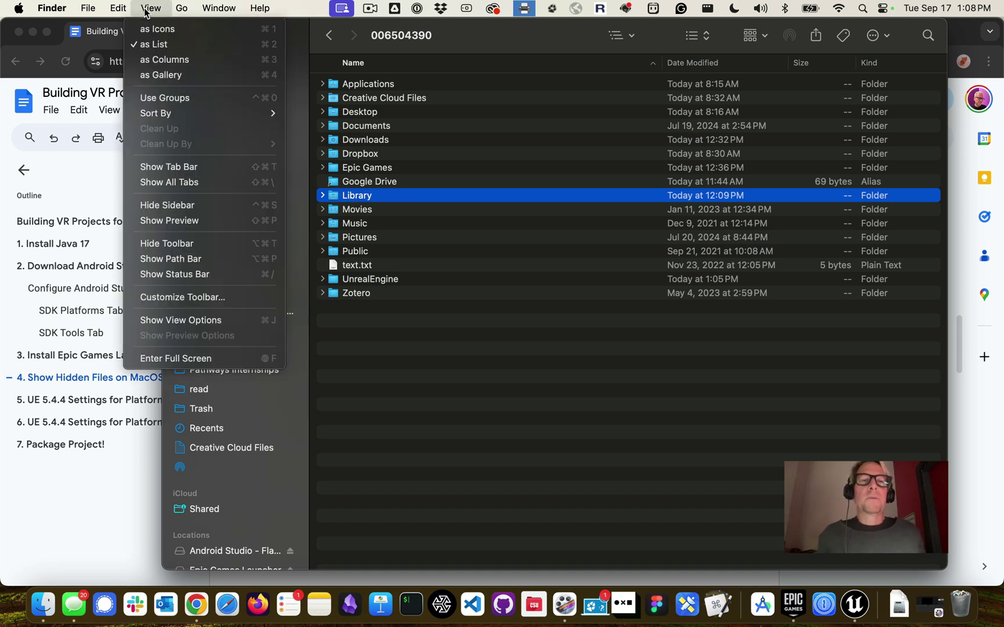
left_click(173, 320)
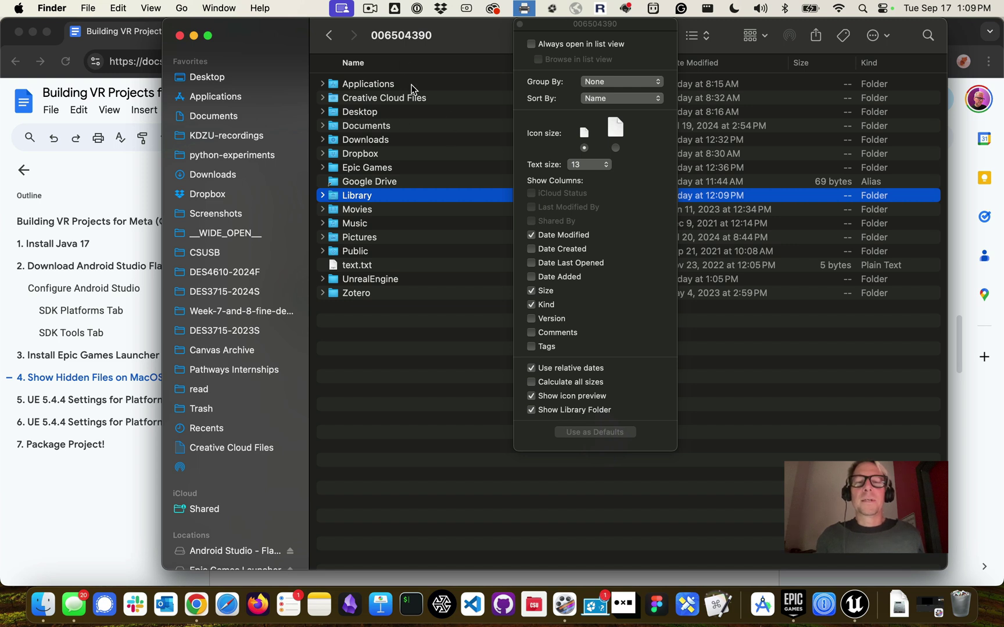
left_click(531, 411)
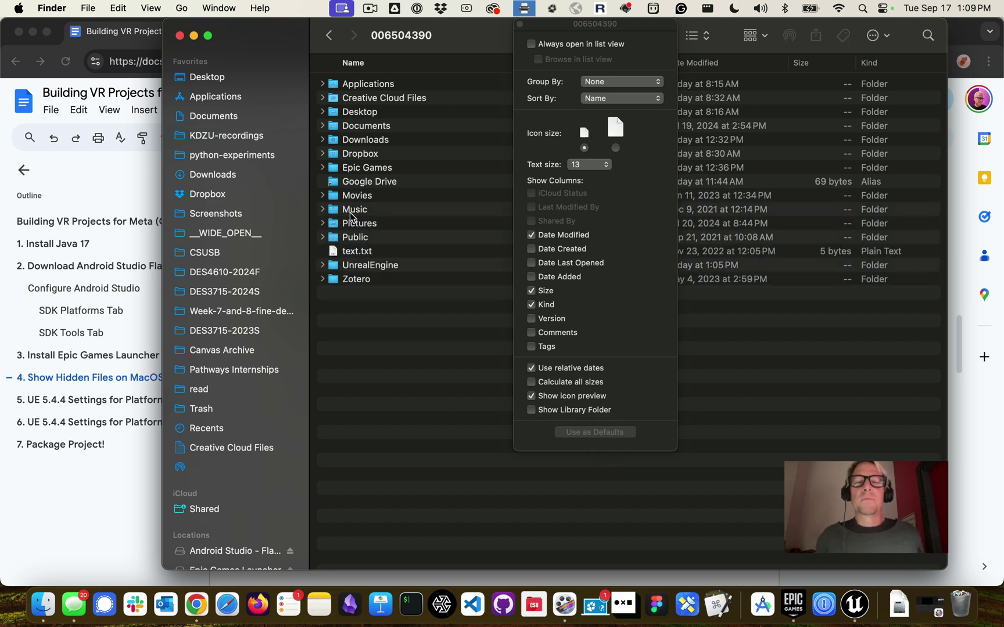
left_click(531, 411)
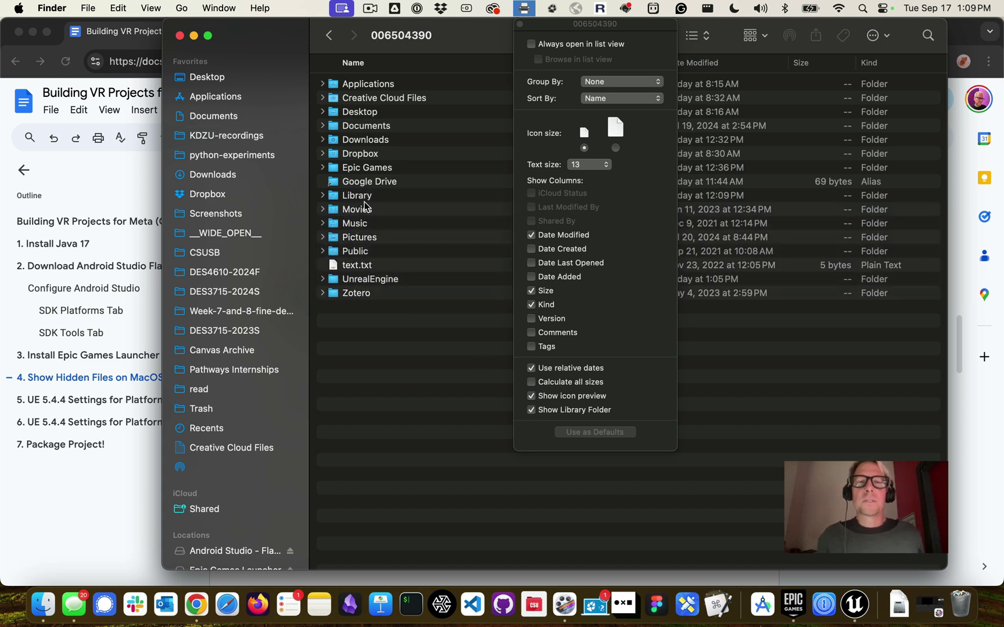
left_click(520, 25)
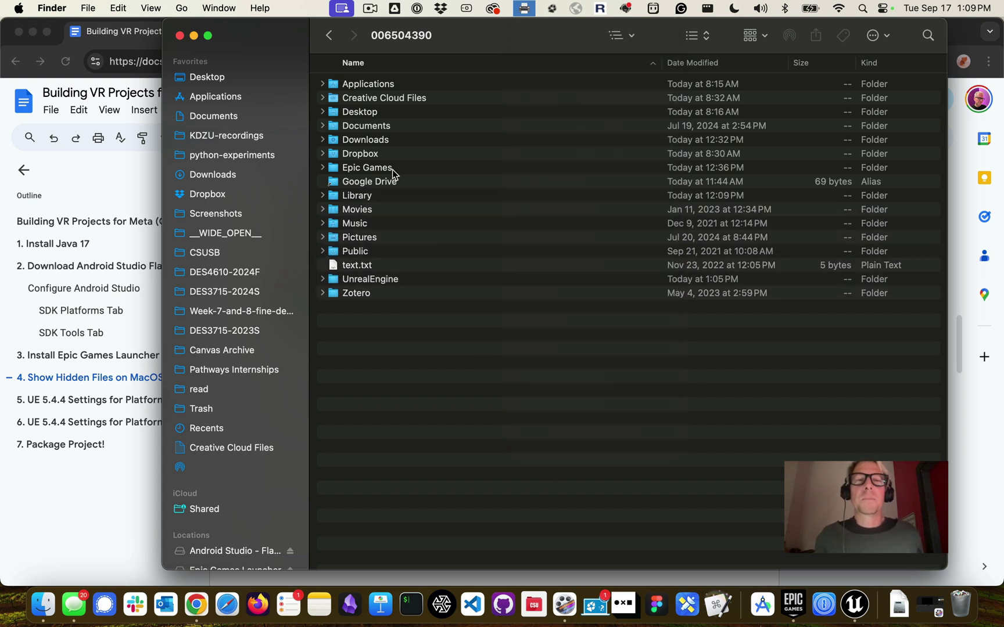
left_click(377, 196)
double_click(377, 197)
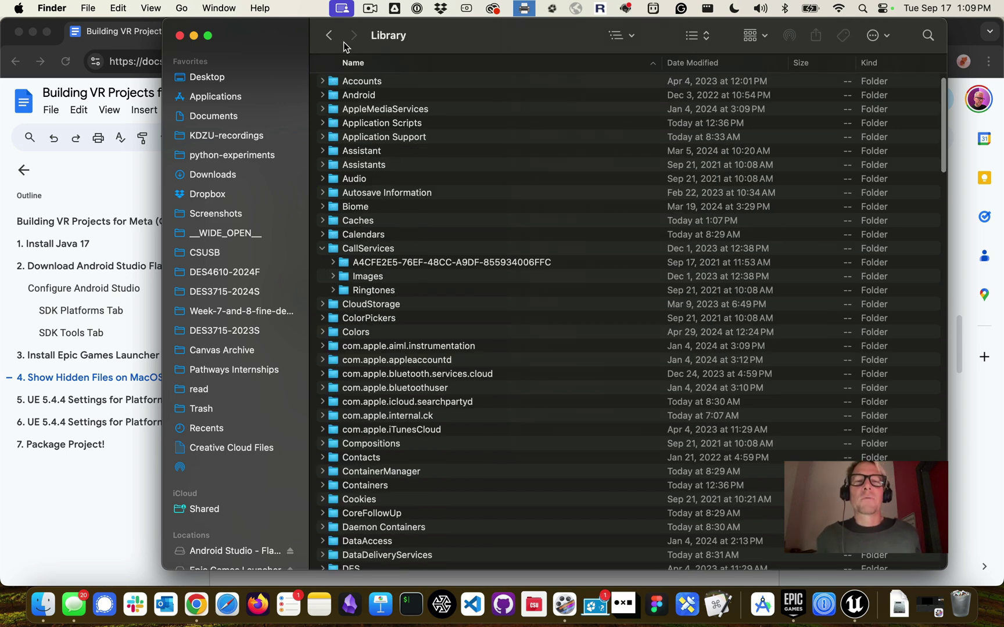
left_click(328, 37)
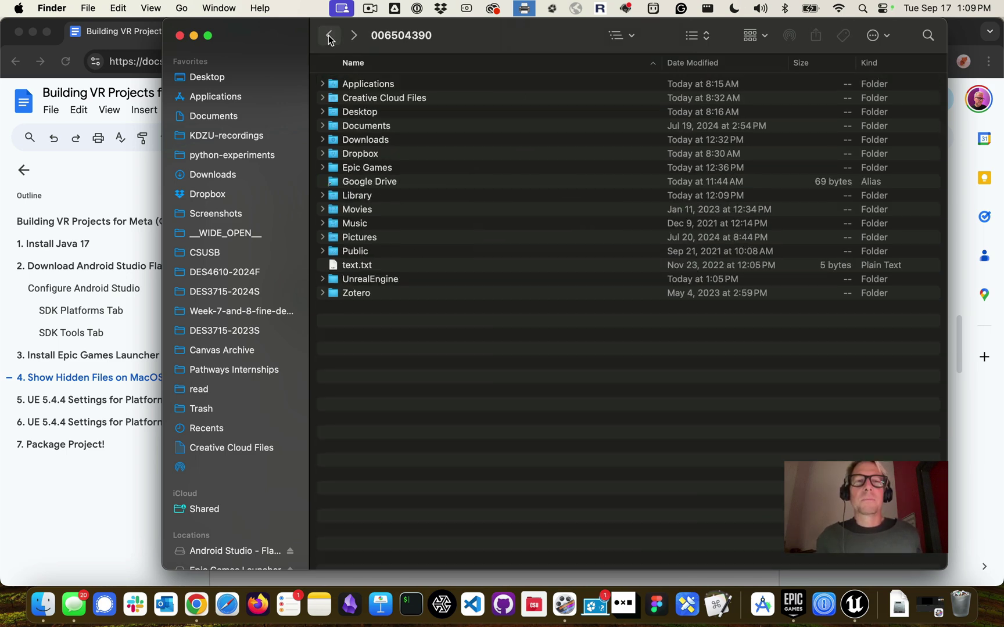
Bring Finder forward, show the Applications folder, and jump to entries starting with T
key("super+Tab")
key("super+Tab")
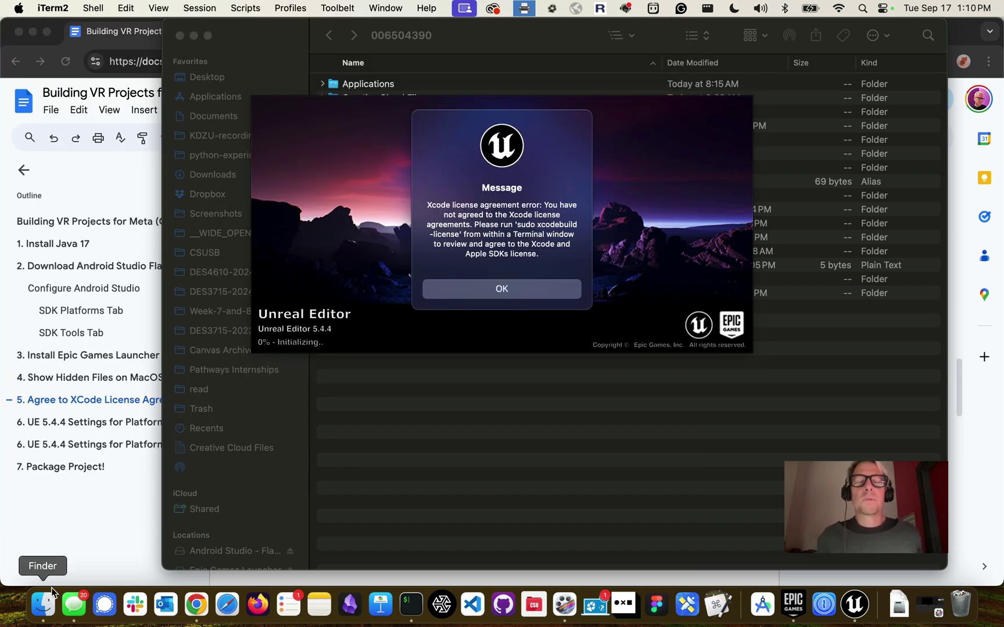
left_click(44, 604)
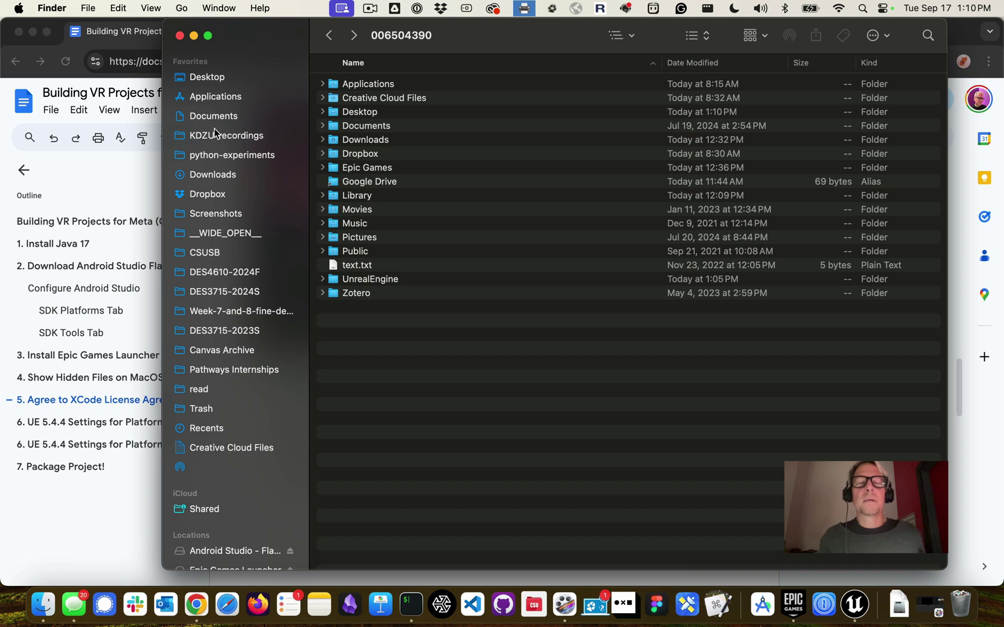
left_click(206, 103)
left_click(355, 130)
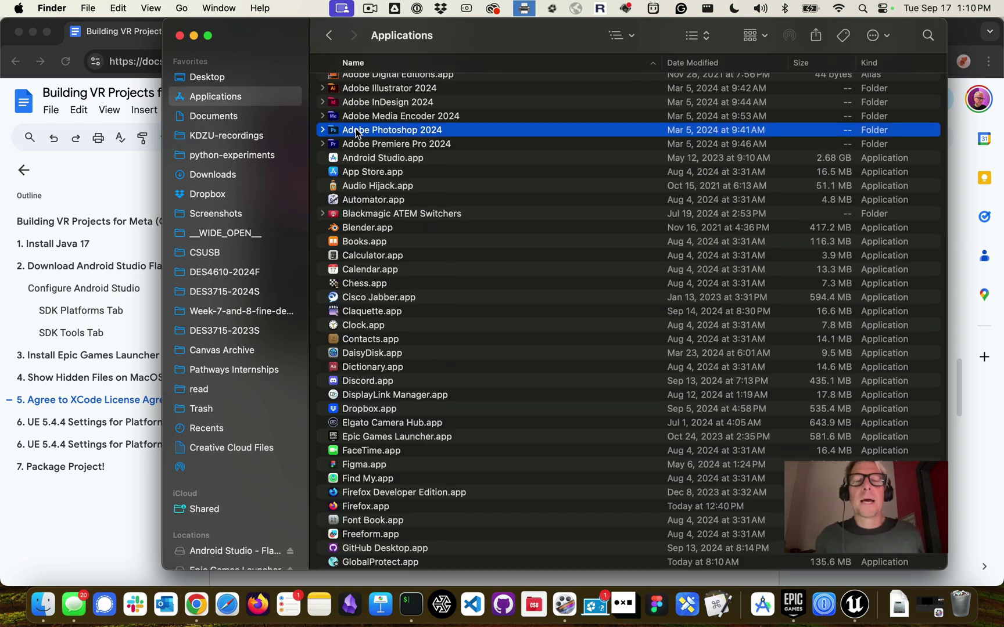
key("t")
scroll(443, 211, "down", 2)
scroll(443, 214, "down", 3)
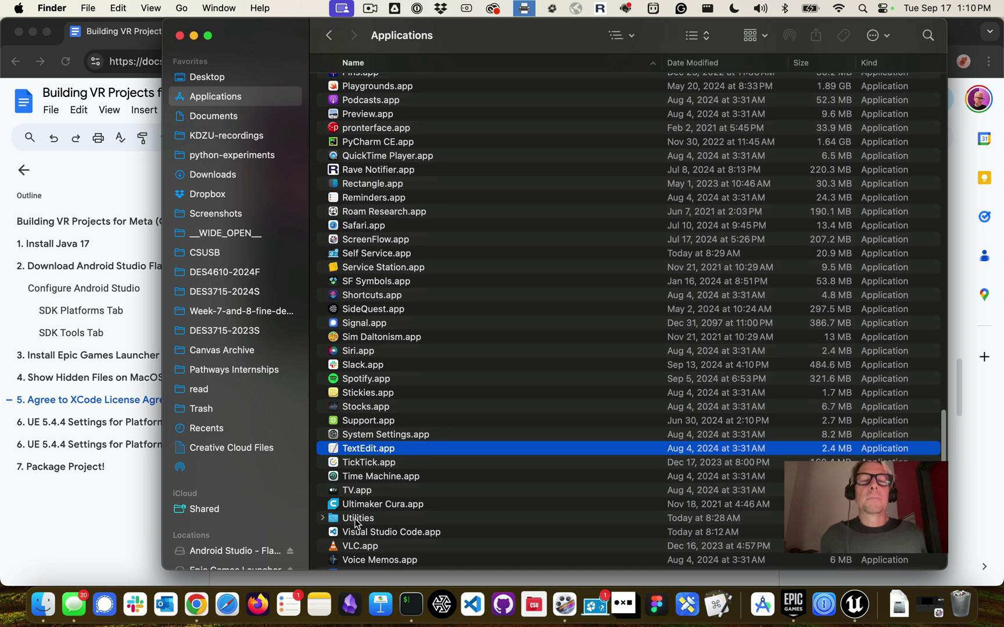
Launch Terminal from Utilities and insert a blank line above the command in the guide
double_click(356, 519)
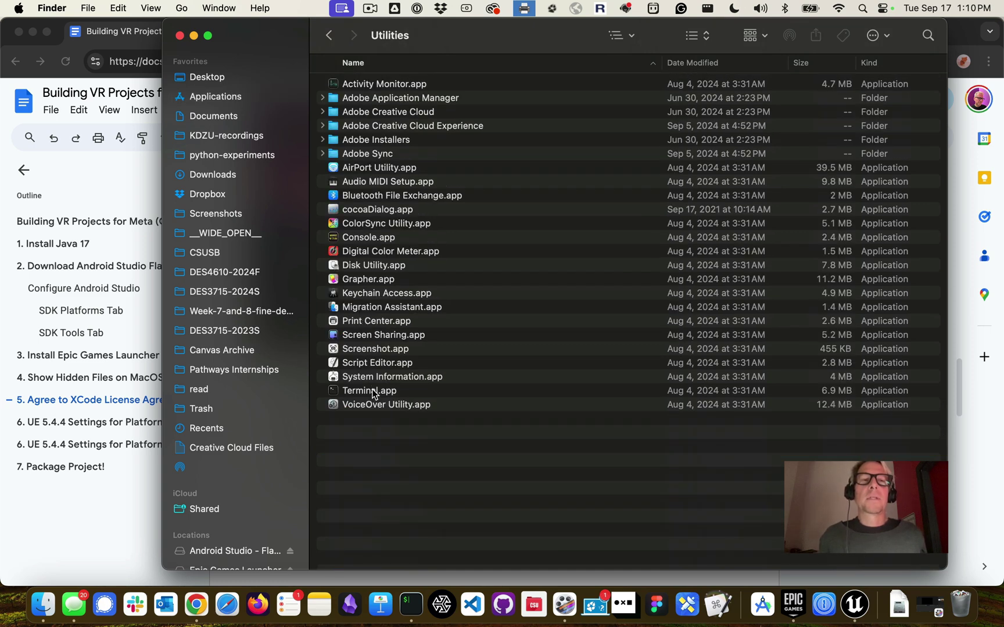
double_click(373, 391)
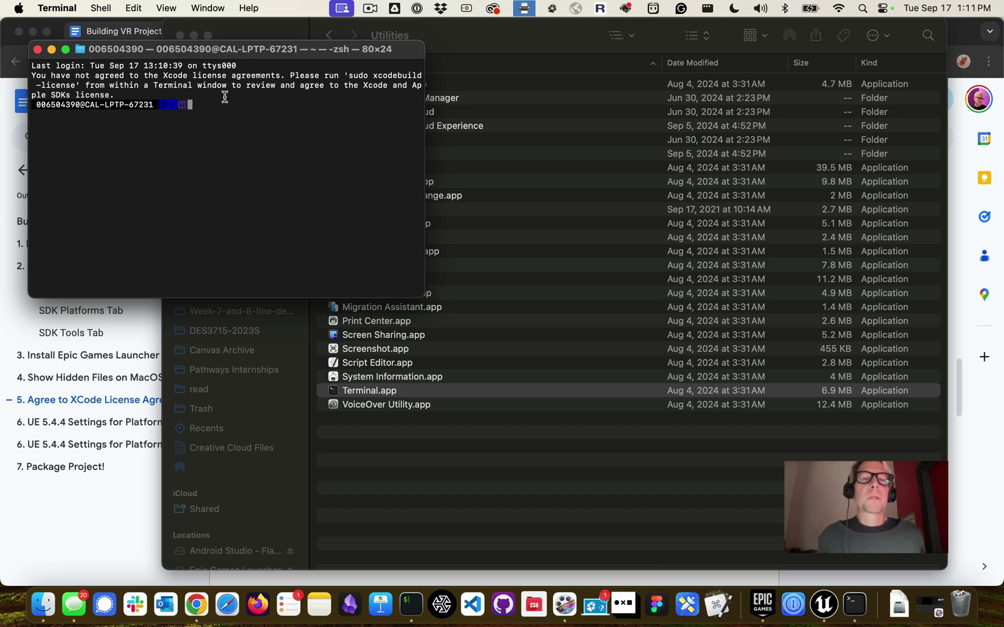
key("super+Tab")
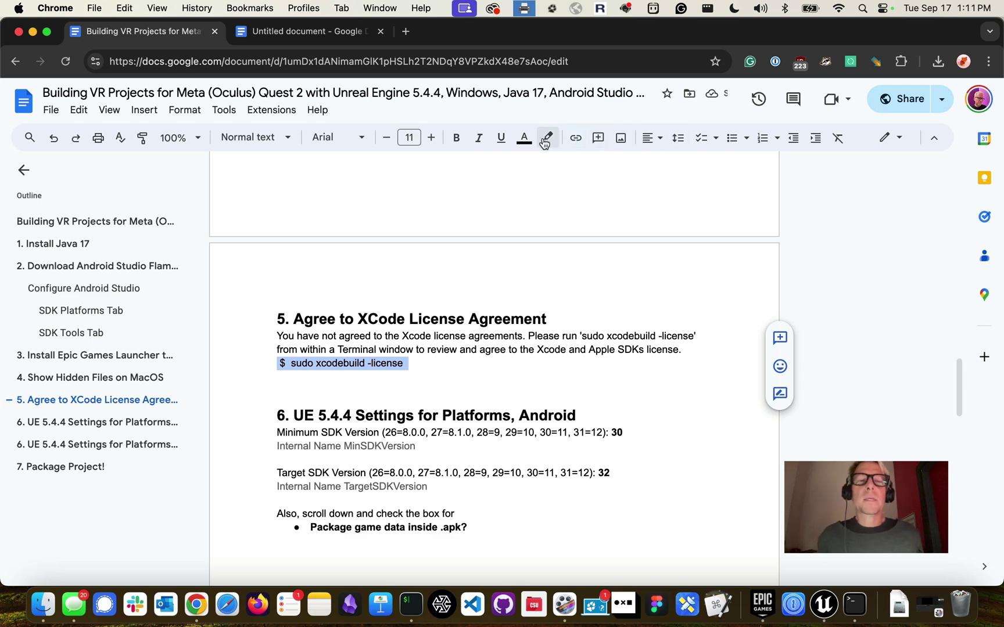
left_click(686, 349)
key("Return")
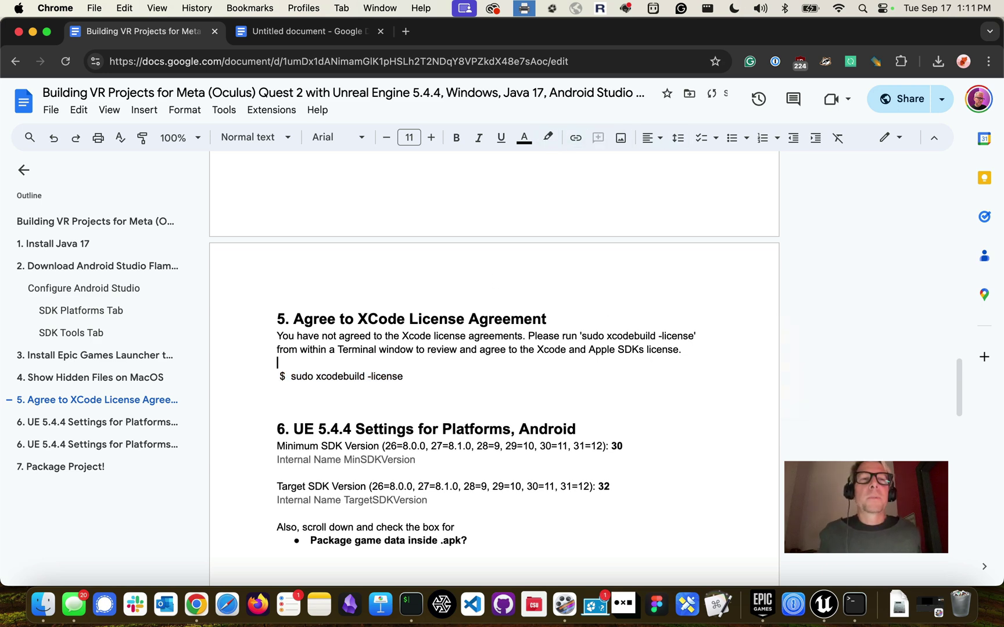
key("super+Tab")
Run 'sudo xcodebuild -license' in Terminal and submit the account password
left_click(372, 212)
key("Return")
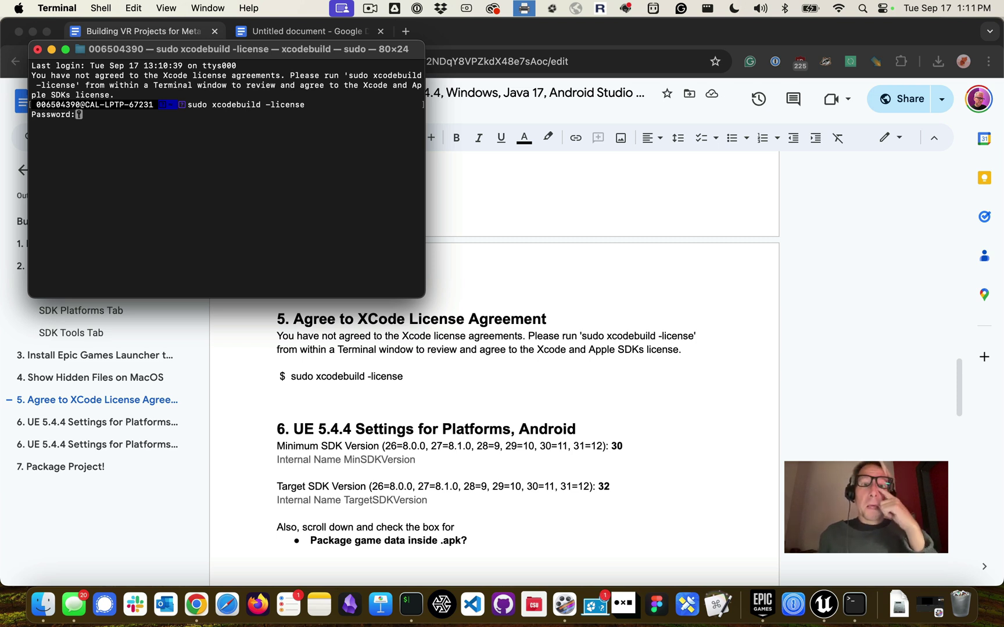
key("Return")
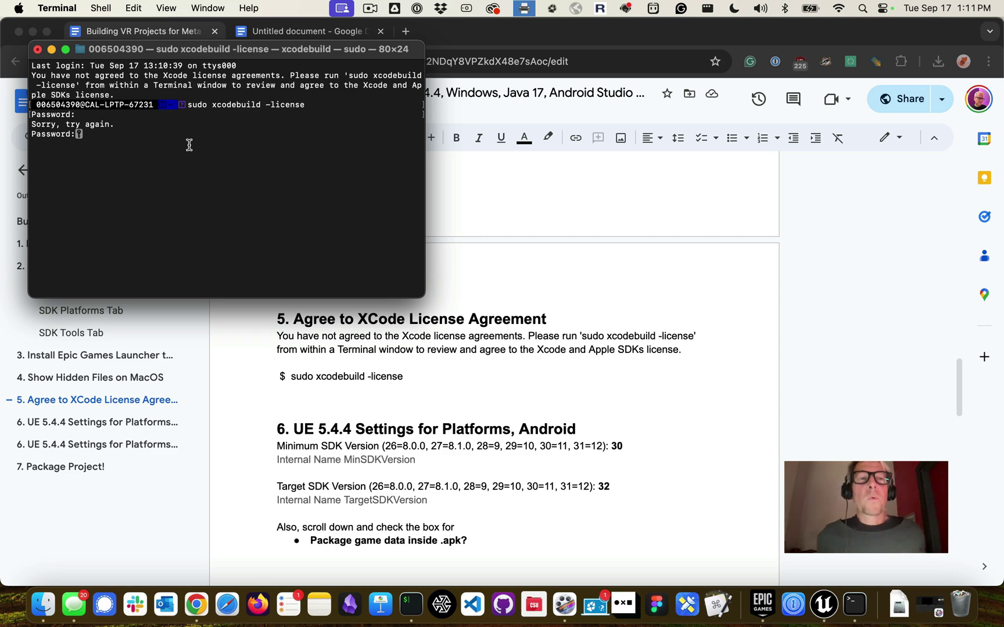
Search the system for 'xcod' from the guide document
left_click(587, 356)
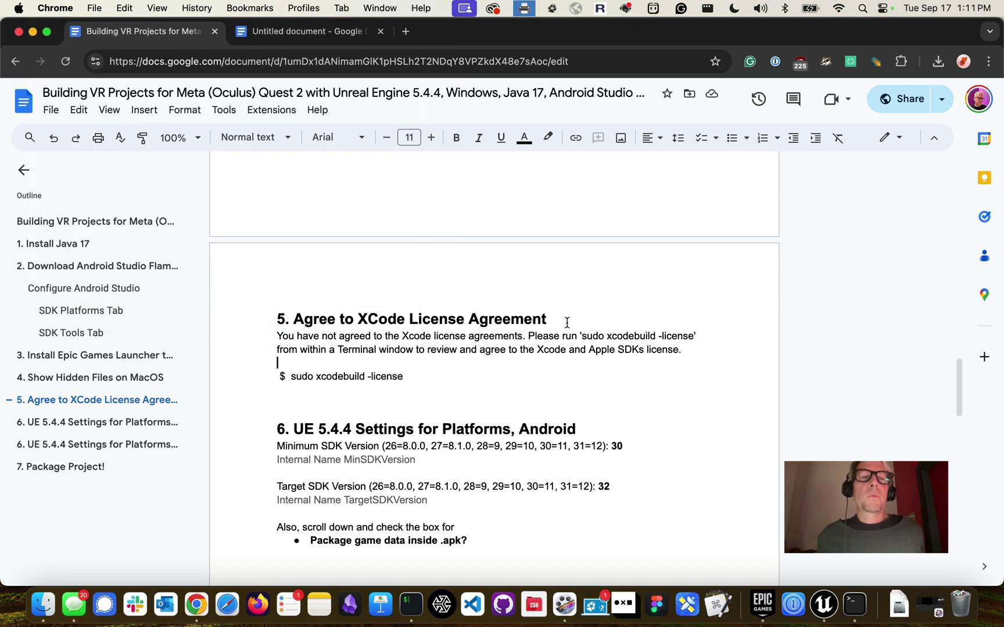
key("super+space")
type("xcod")
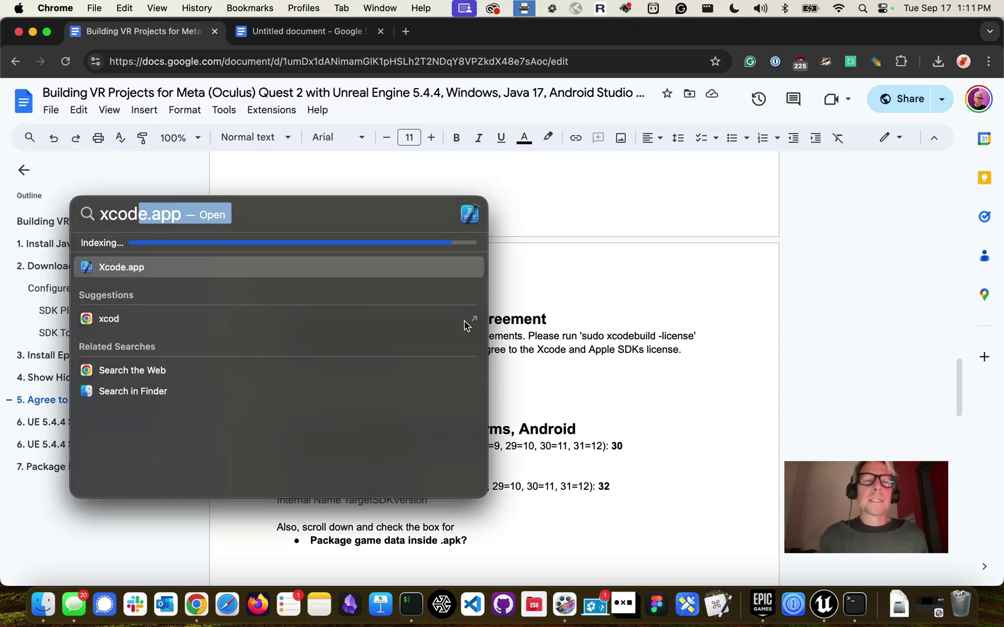
Launch Xcode and take a region screenshot of its license agreement dialog
key("Return")
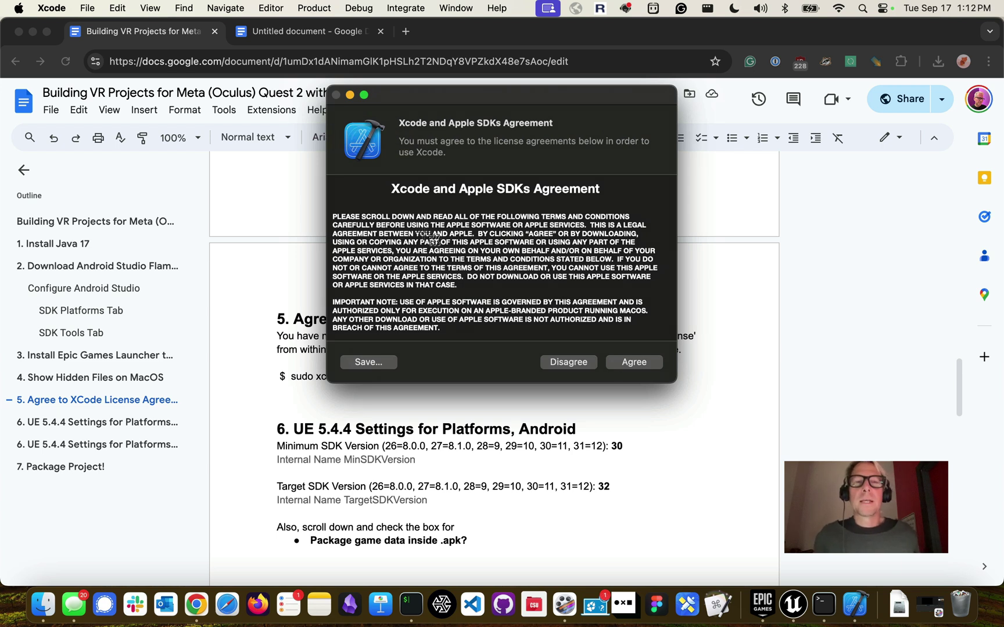
key("super+shift+4")
left_click_drag(318, 79, 684, 389)
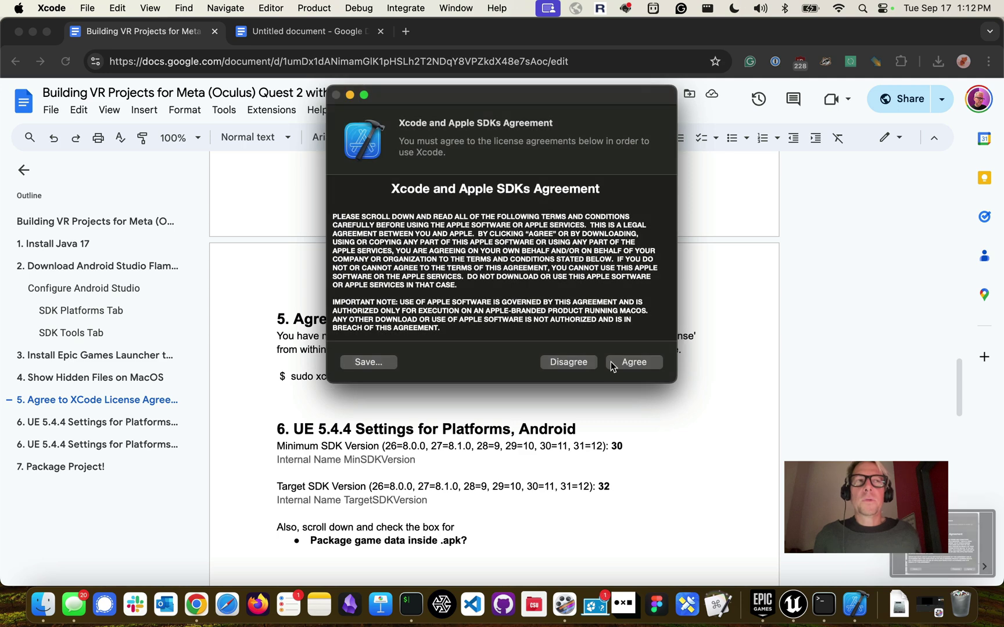
Agree to the Xcode license with the administrator username and password, then return to Unreal Editor
left_click(620, 362)
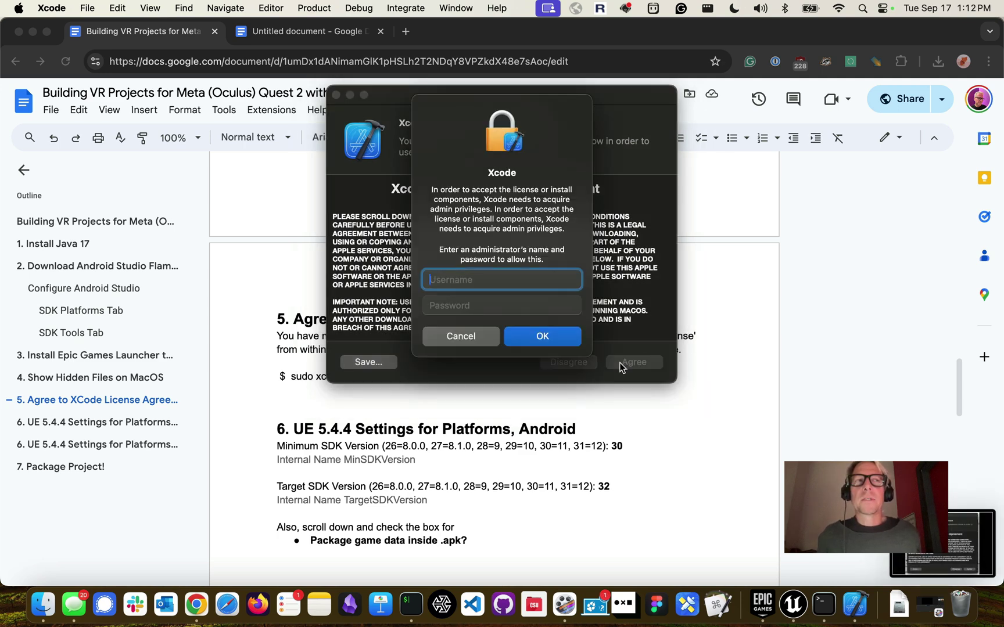
type("updateadmin")
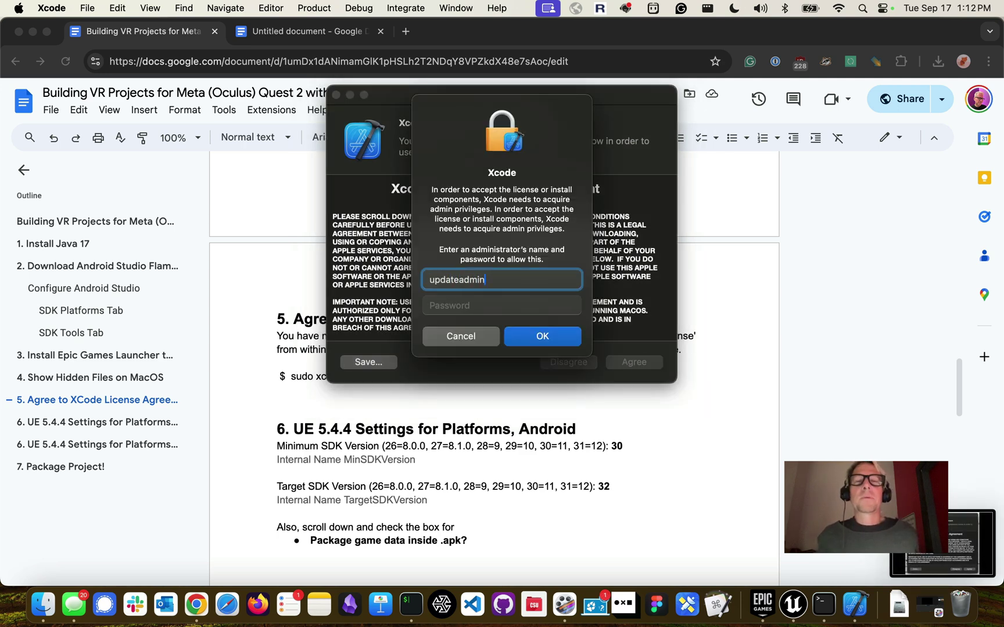
key("Tab")
type("●●●●●●●●●●●")
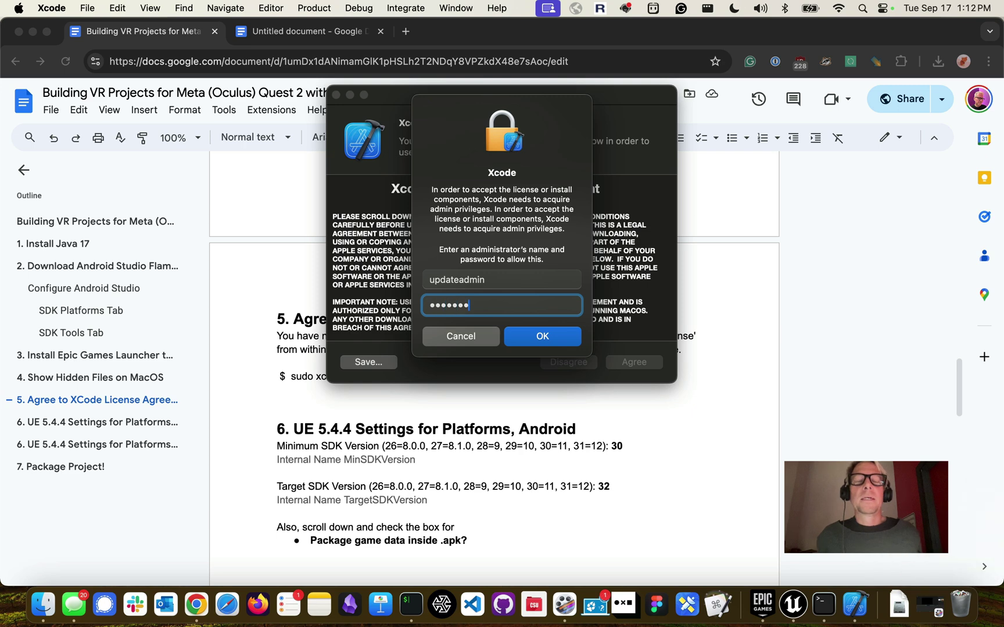
key("Return")
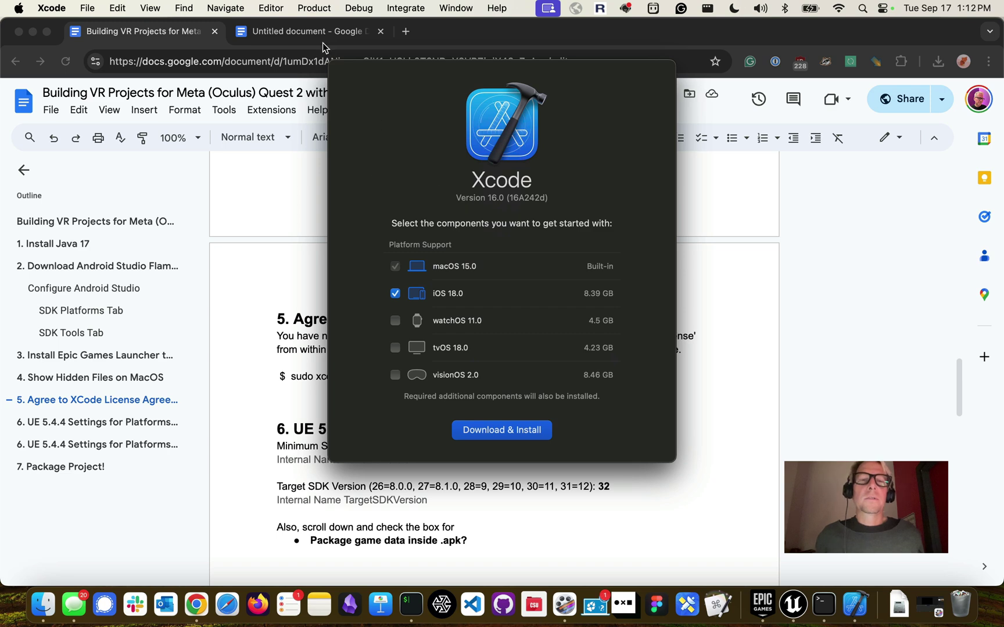
left_click(281, 224)
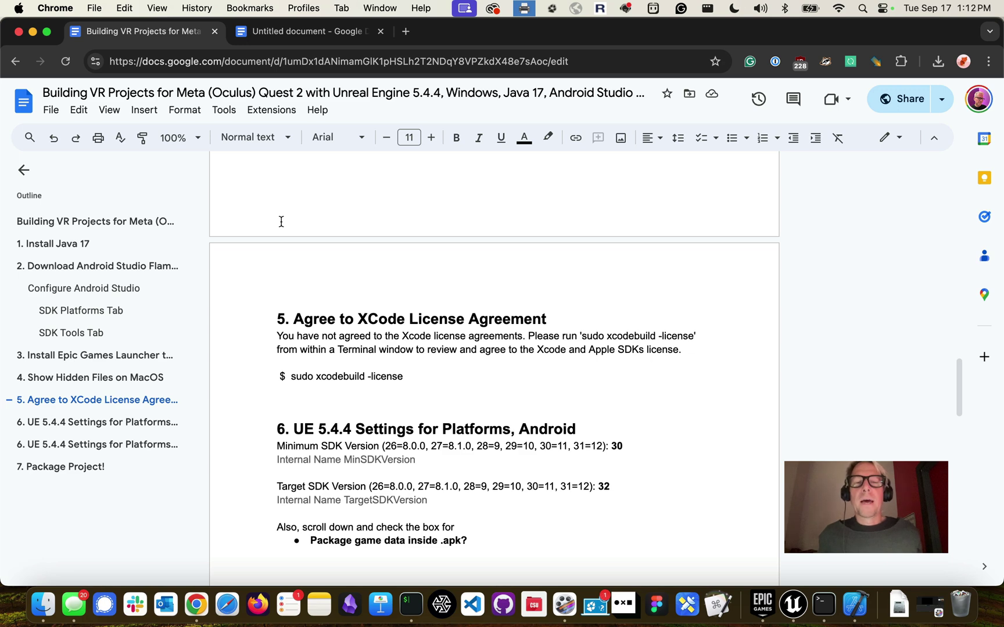
key("super+Tab")
key("super+Tab")
key("super+Tab")
key("super+Tab")
key("super+Tab")
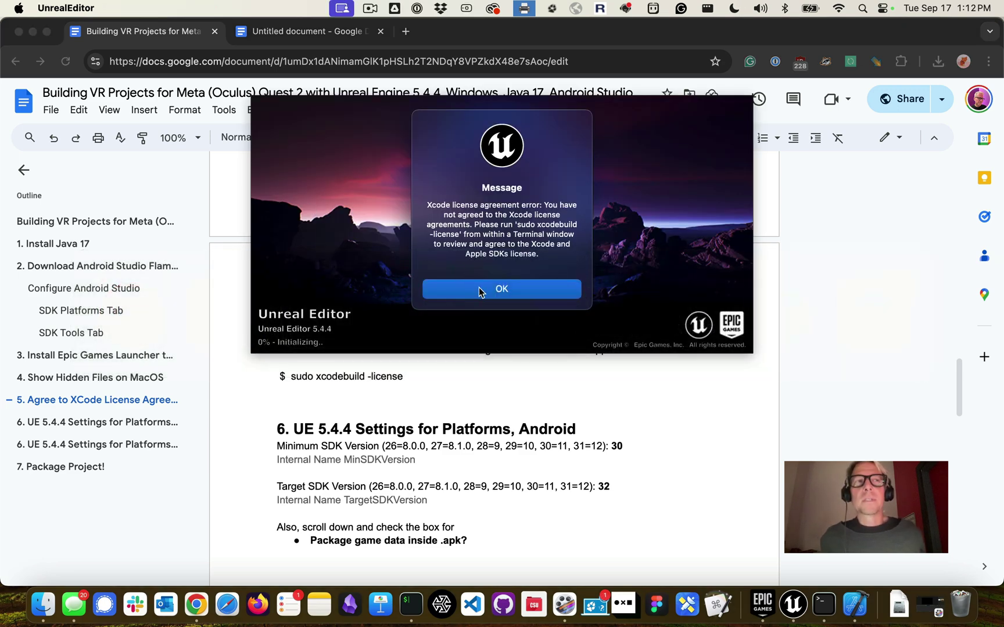
Dismiss the Xcode license error, relaunch engine 5.4.4, and select the guide's sudo xcodebuild line
left_click(481, 288)
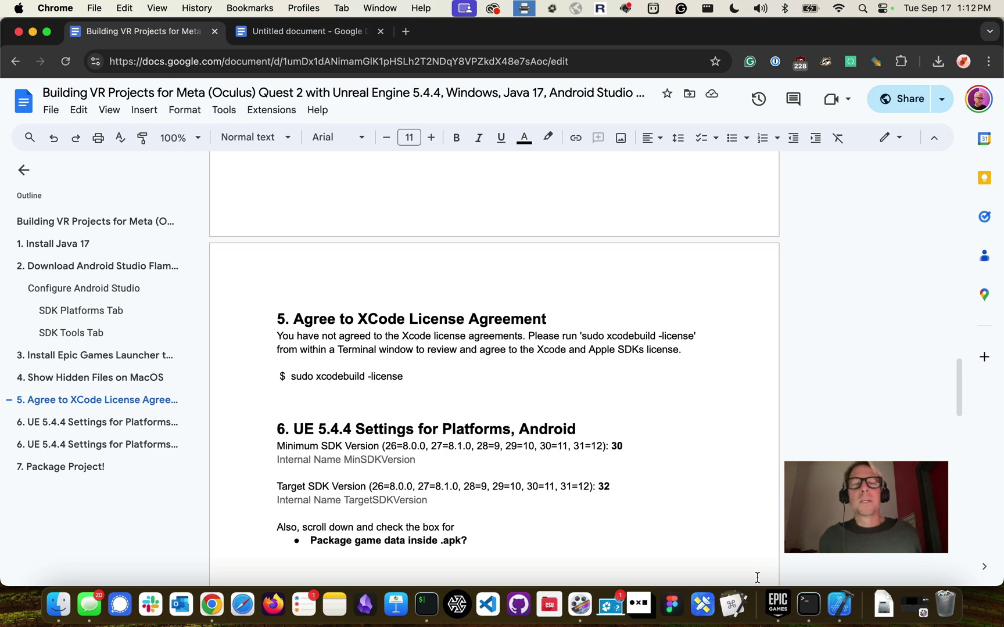
left_click(778, 604)
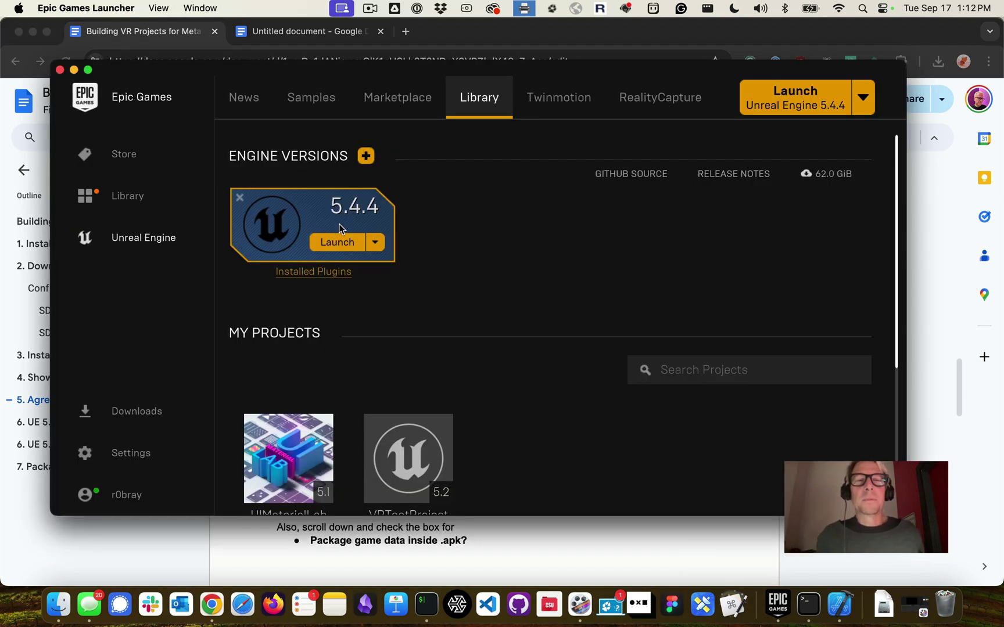
left_click(345, 243)
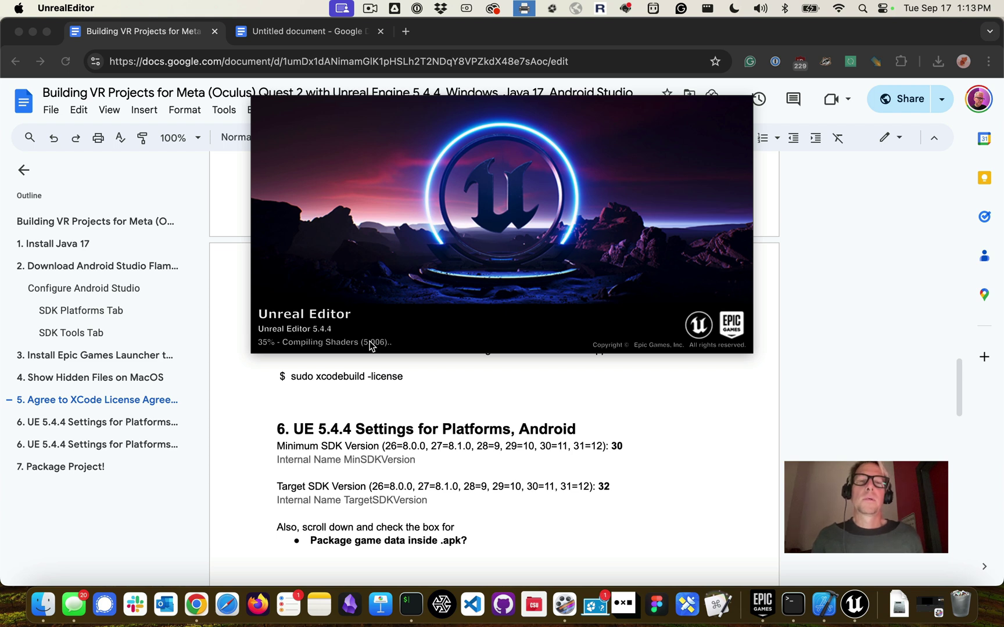
left_click(365, 361)
triple_click(348, 375)
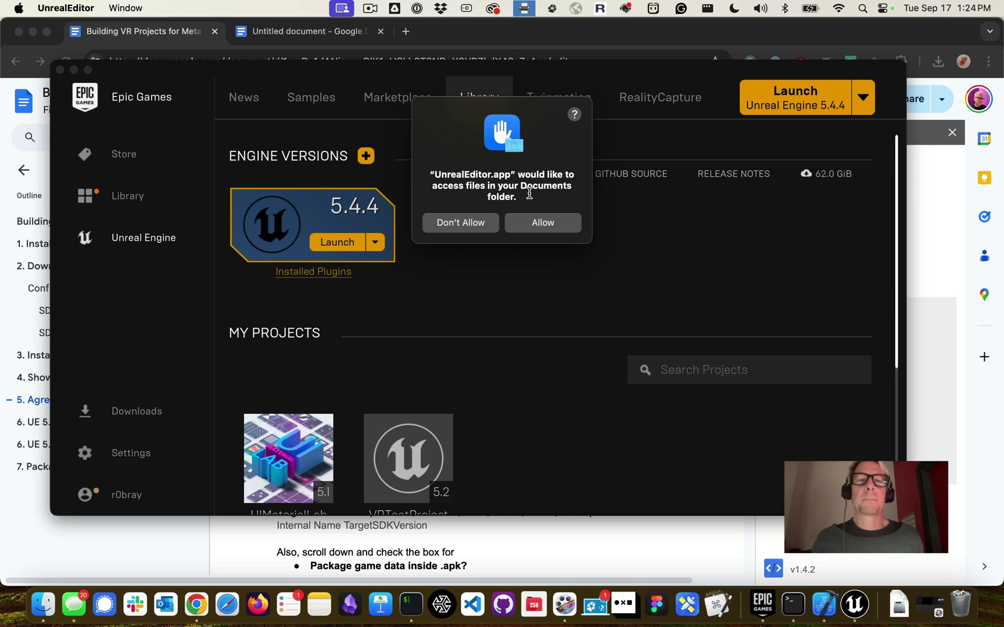
Allow Documents folder access and pick the Games > Virtual Reality template
left_click(539, 223)
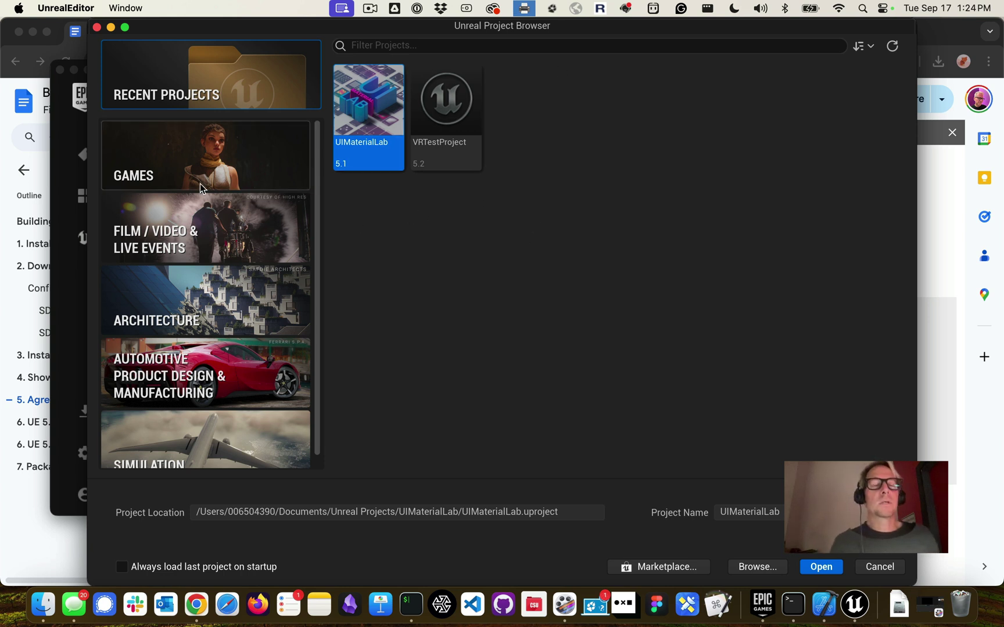
left_click(150, 172)
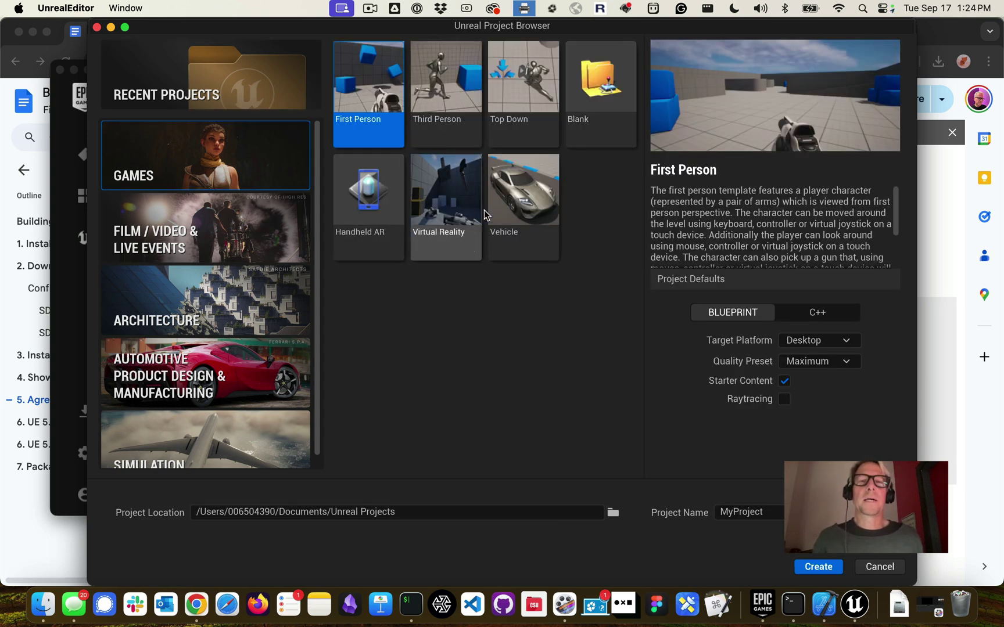
left_click(435, 200)
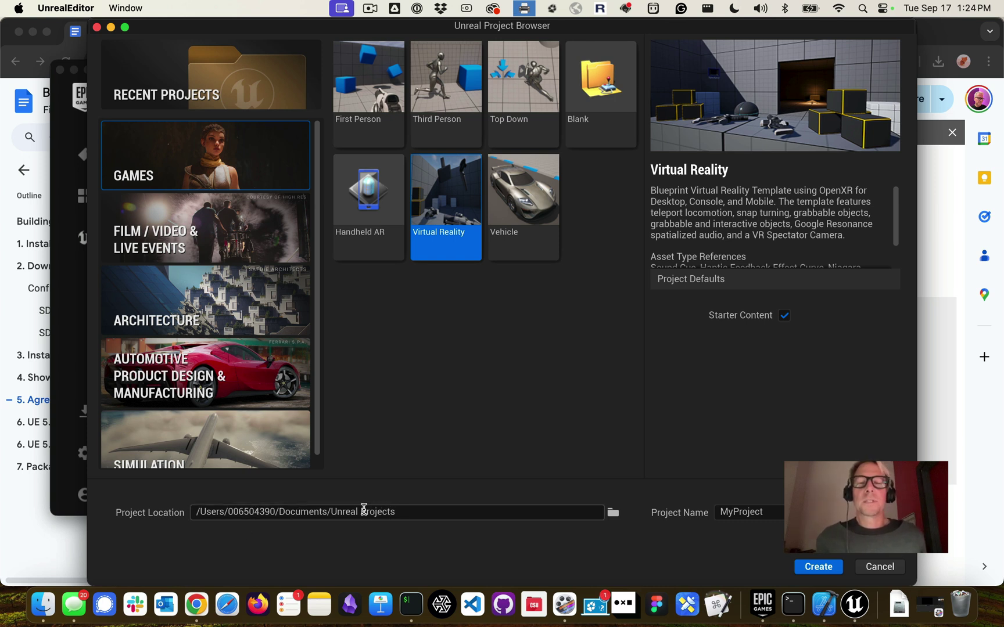
Name the project VRUE544 and create it
left_click(765, 509)
double_click(764, 509)
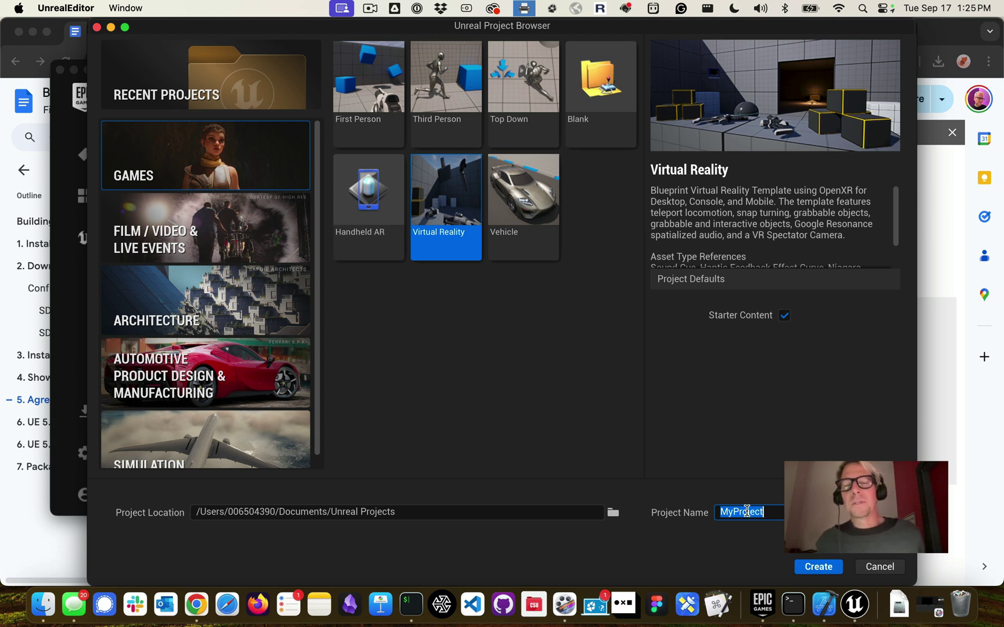
type("VR")
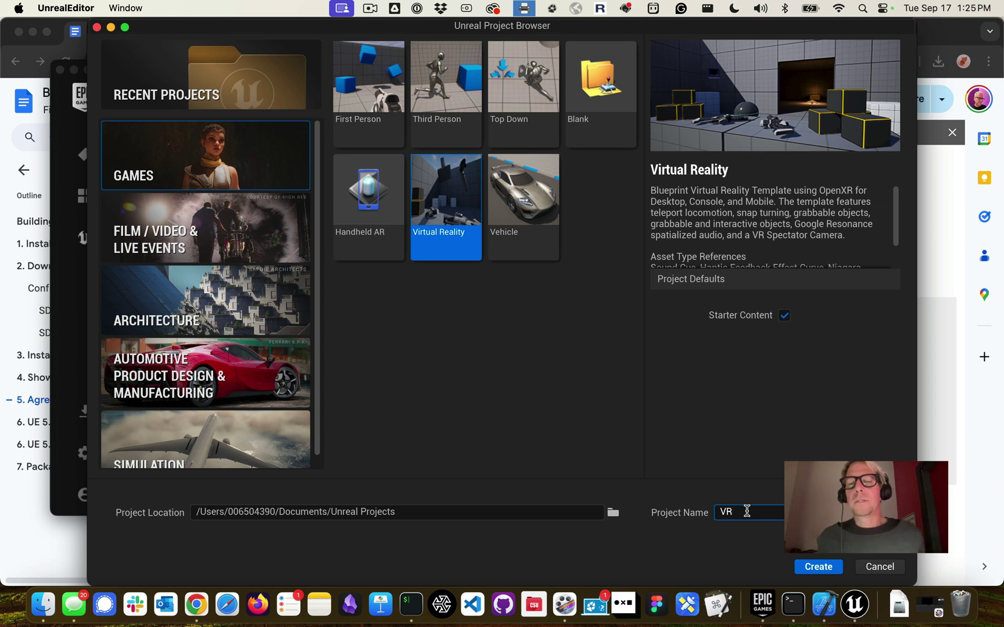
type("UE544")
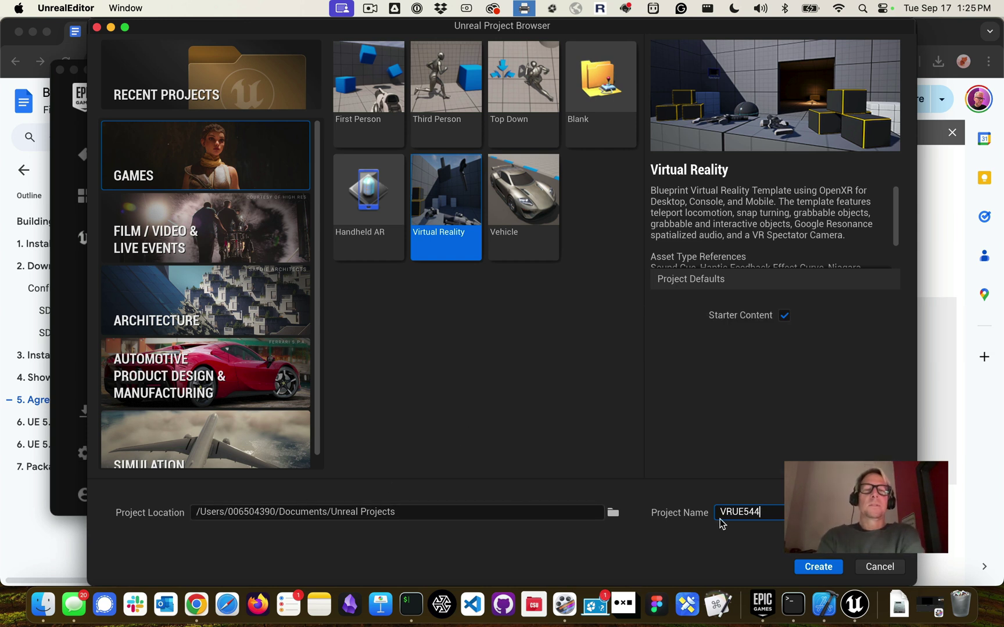
left_click(806, 568)
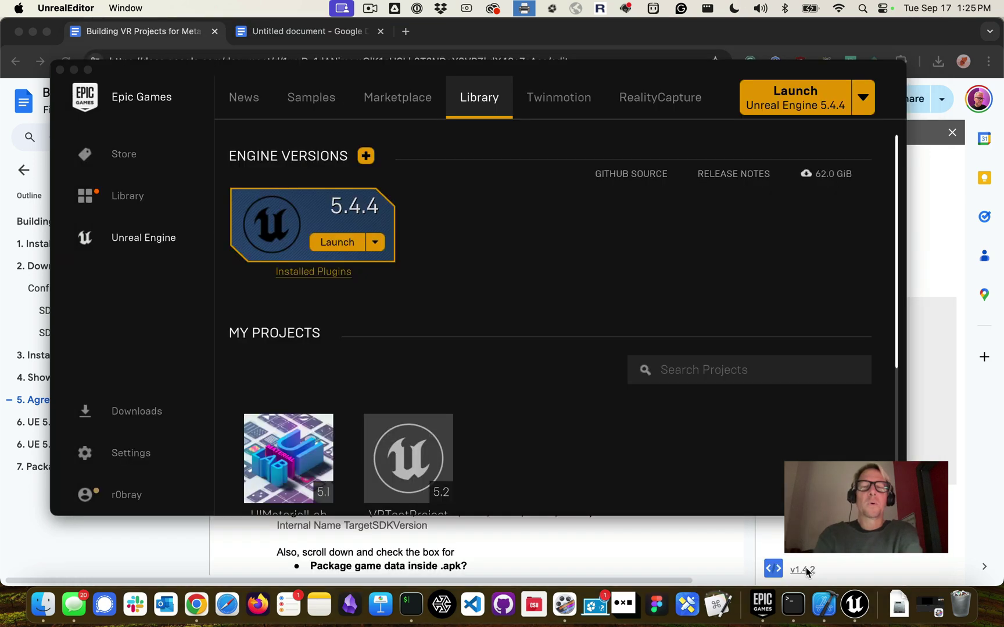
Wait while the VRUE544 project opens in the editor on VRTemplateMap
scroll(693, 475, "down", 3)
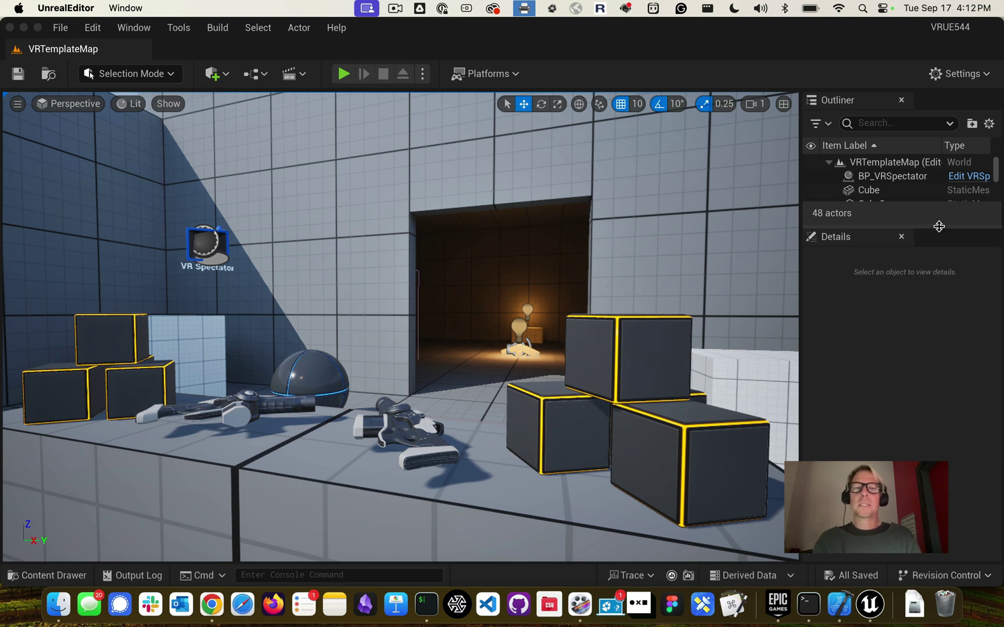
Enlarge the Outliner to show Cube through Cube7, then open and scroll the Output Log
left_click_drag(940, 229, 937, 310)
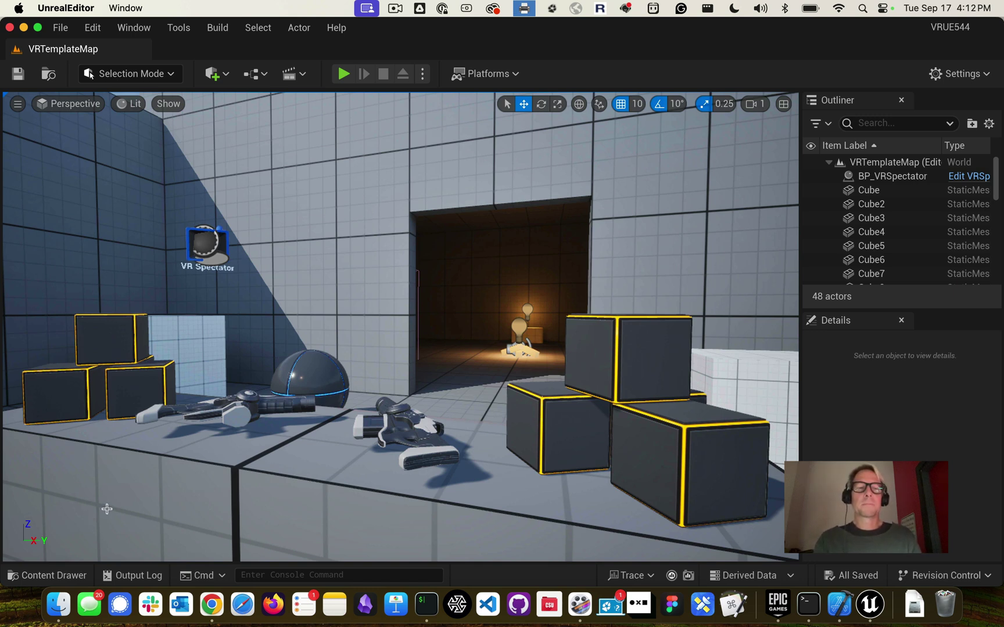
left_click(140, 575)
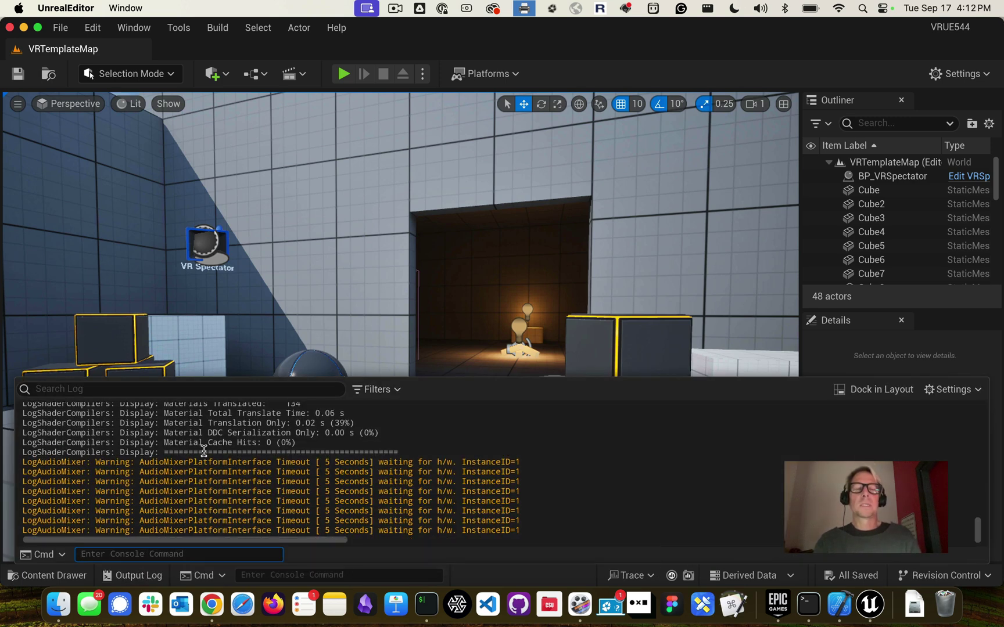
scroll(203, 452, "up", 5)
scroll(226, 446, "down", 5)
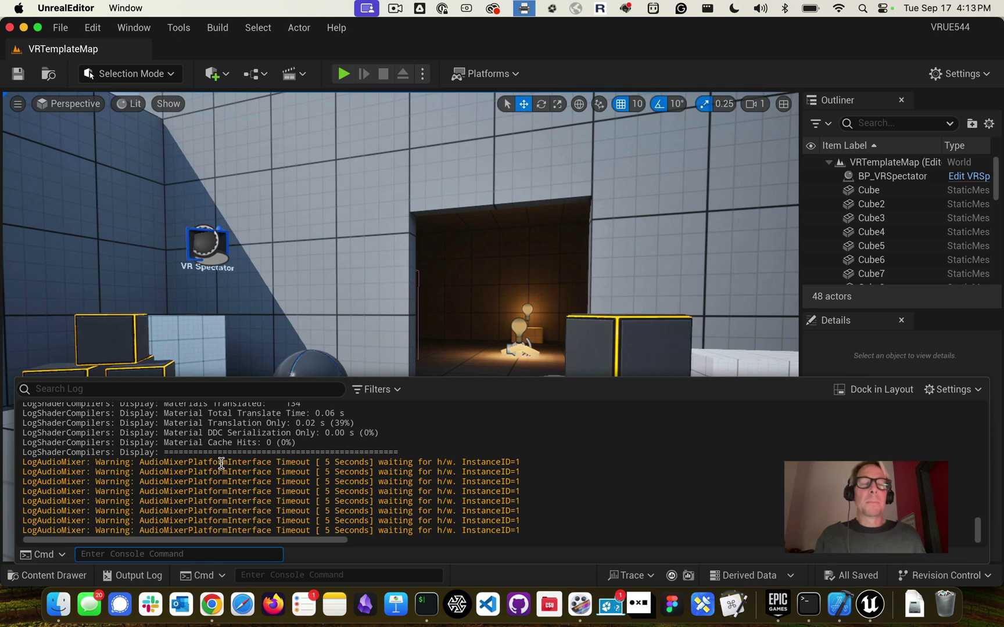
Close the Output Log and select Cube through Cube5 in the Outliner
left_click(133, 575)
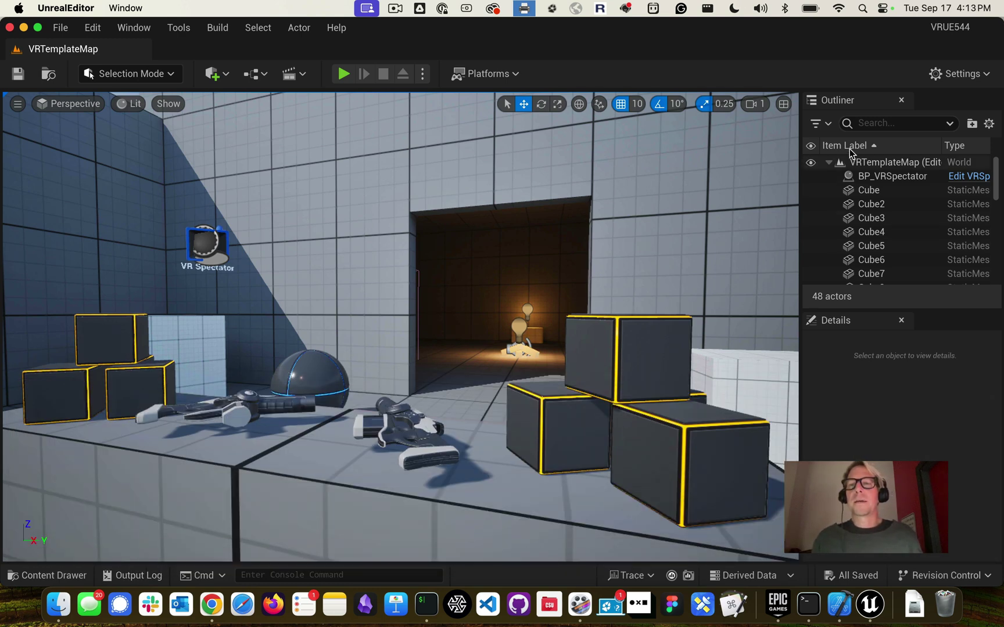
left_click(860, 191)
left_click(865, 205)
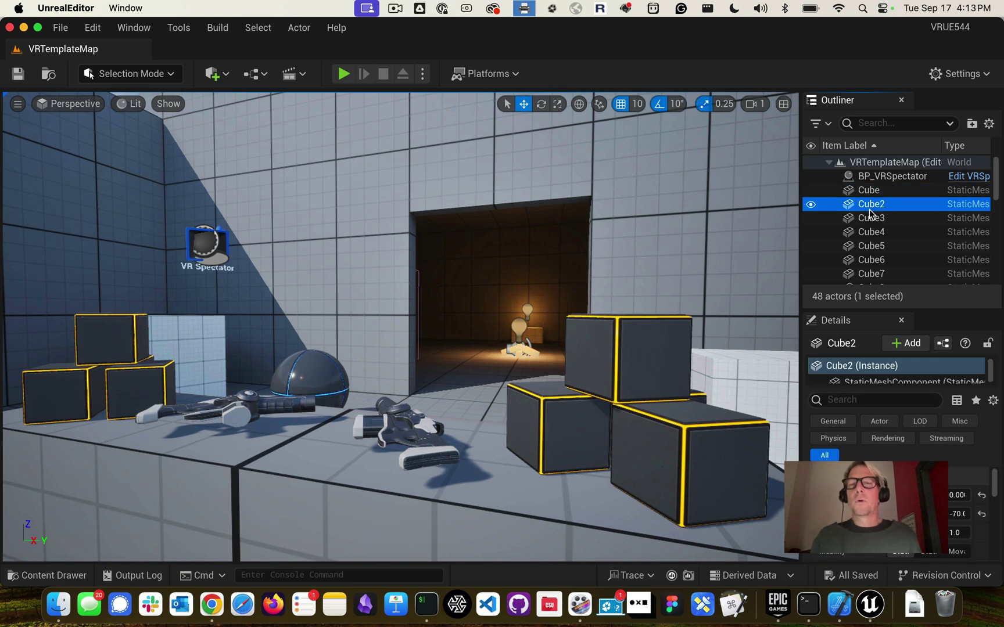
left_click(875, 221)
left_click(877, 232)
left_click(879, 250)
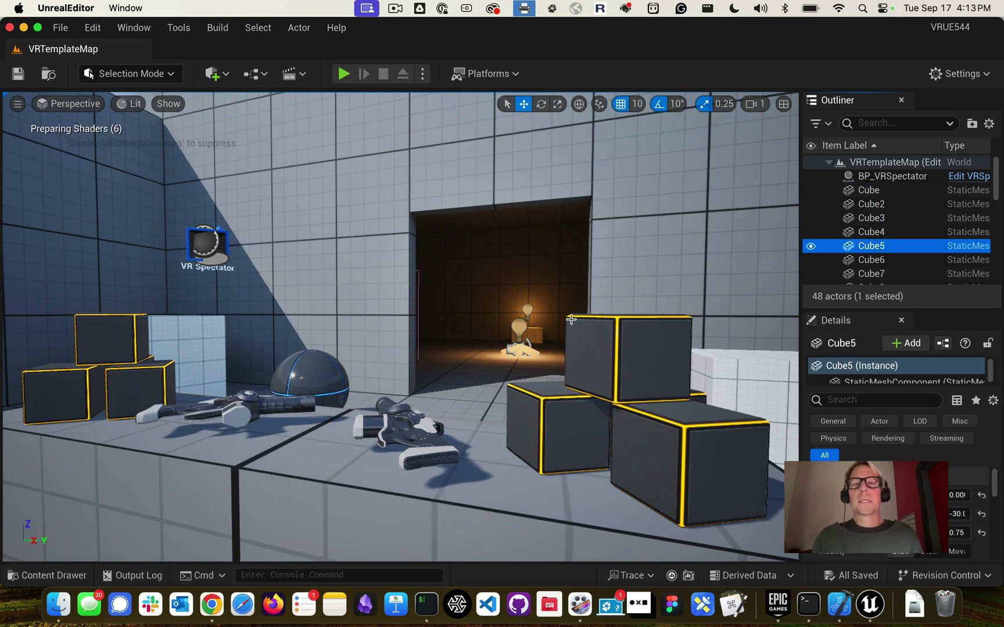
Select the upper stacked cube in the viewport, then show the Platforms > Android options
left_click(596, 334)
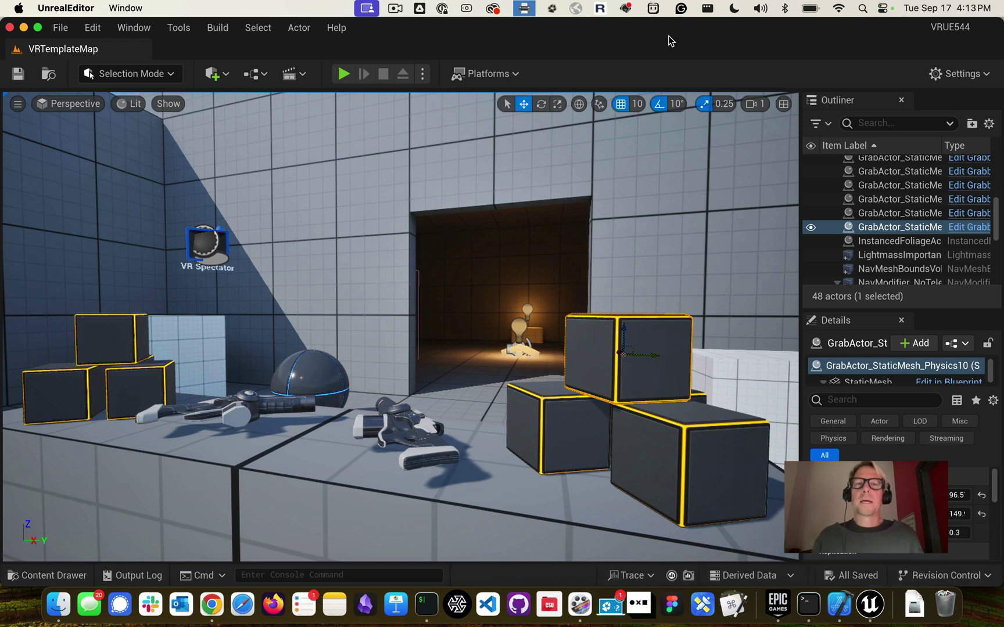
left_click(507, 74)
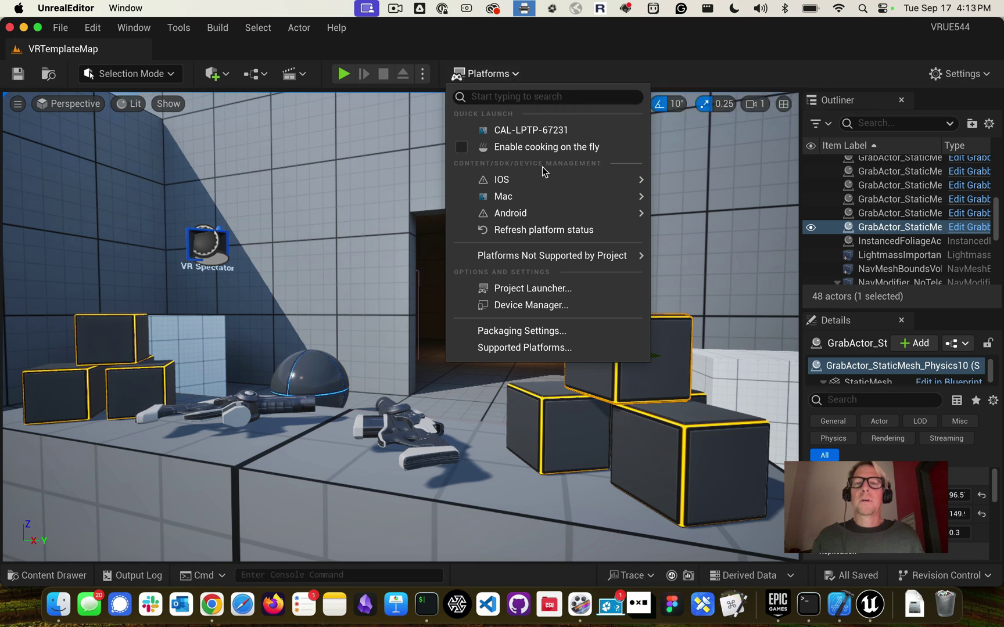
mouse_move(558, 218)
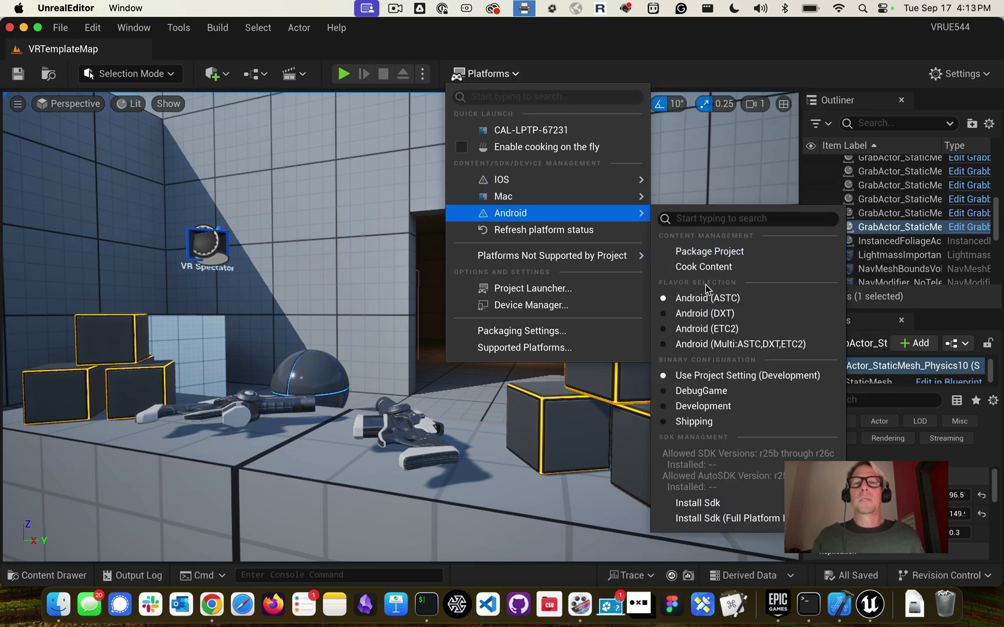
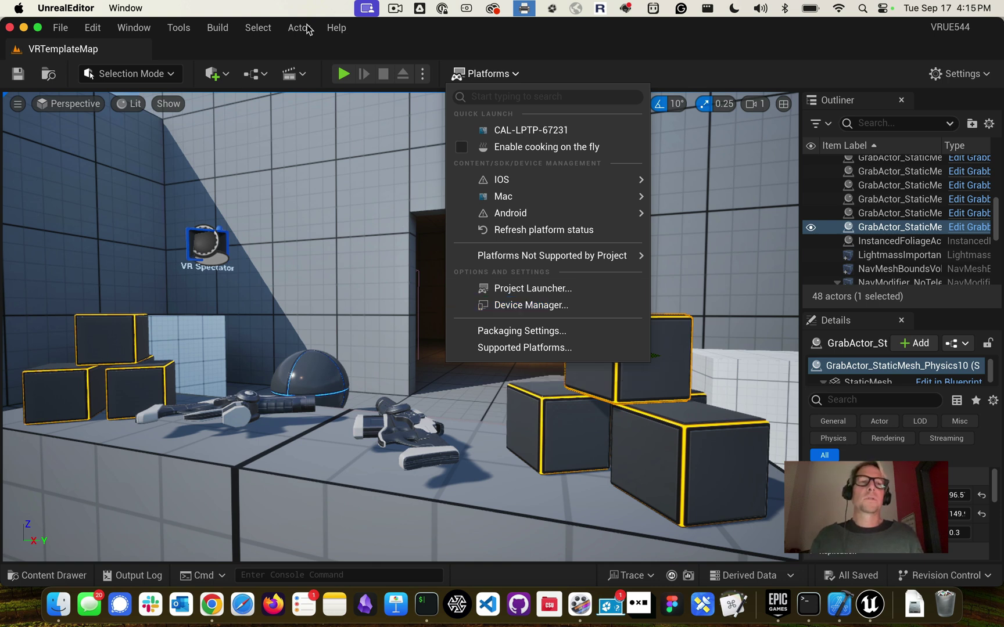
Close the Platforms list and open the Edit menu, which leads to Project Settings
left_click(85, 29)
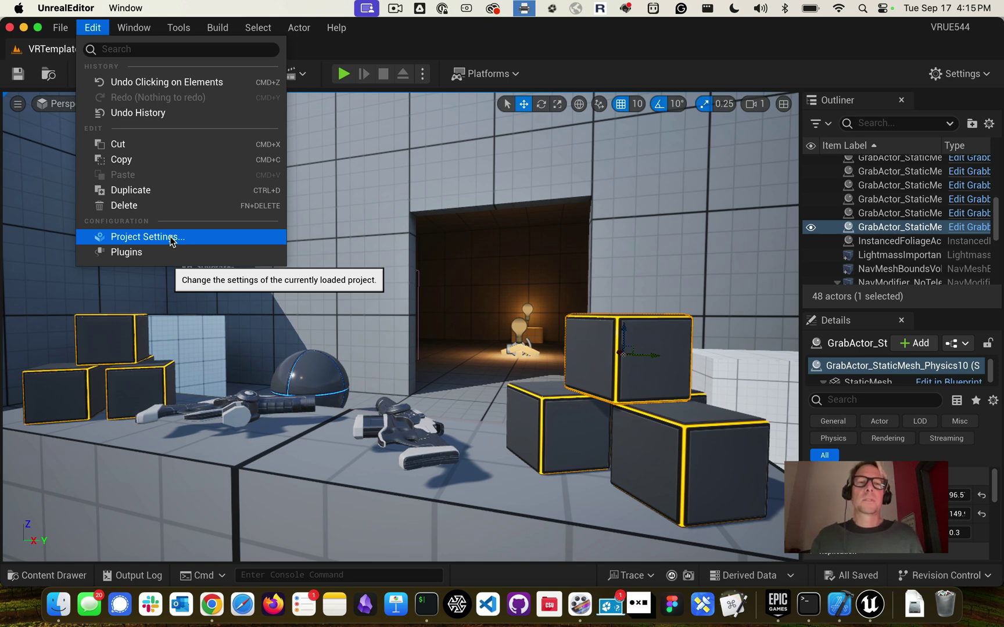
Open Project Settings, maximize its window, and scroll through the settings categories
left_click(172, 242)
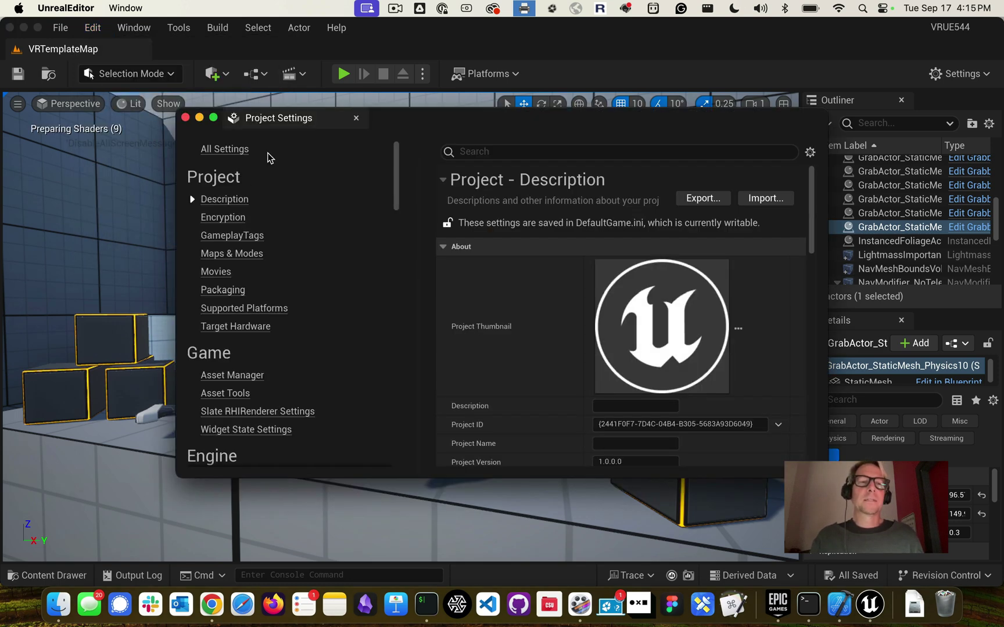
double_click(431, 115)
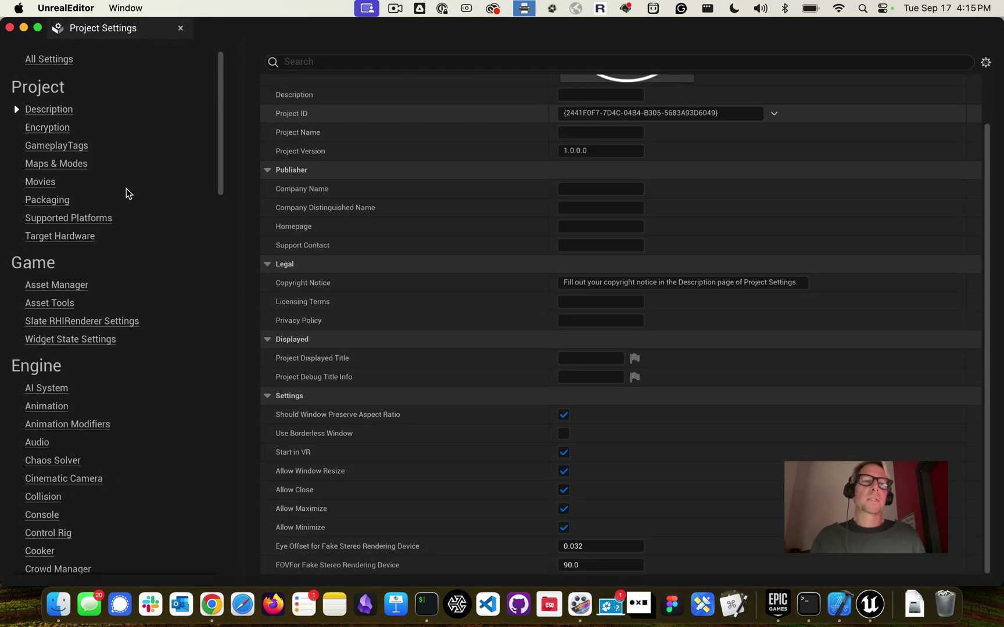
scroll(140, 187, "down", 15)
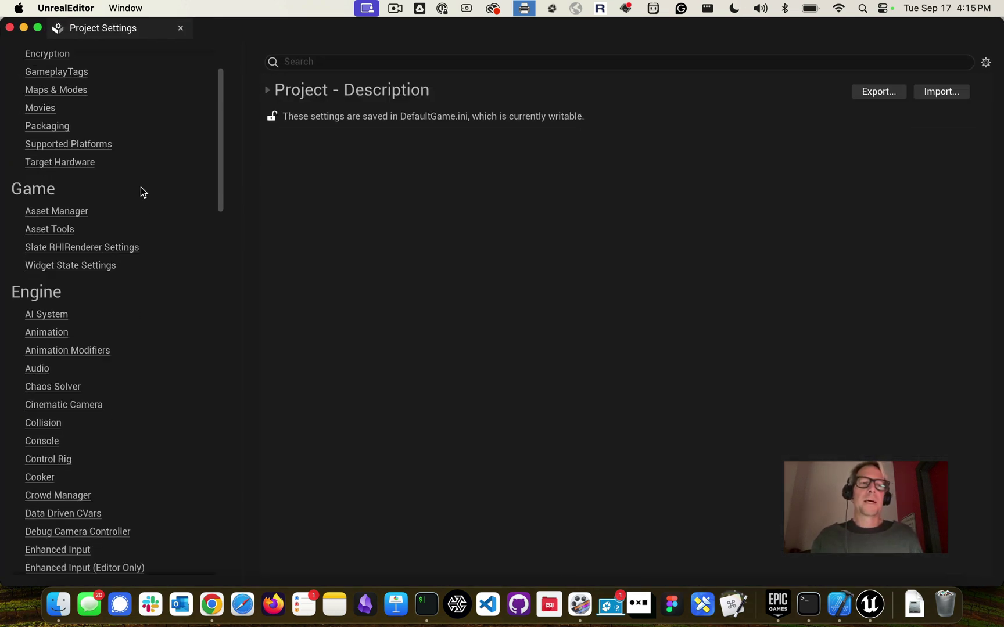
scroll(140, 188, "down", 5)
scroll(140, 187, "up", 14)
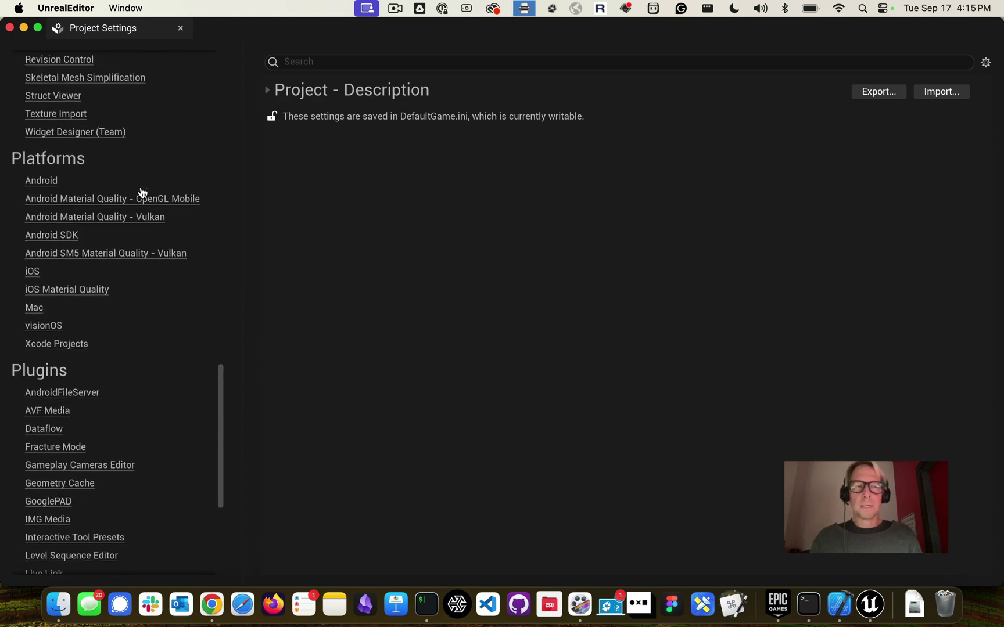
scroll(138, 195, "up", 10)
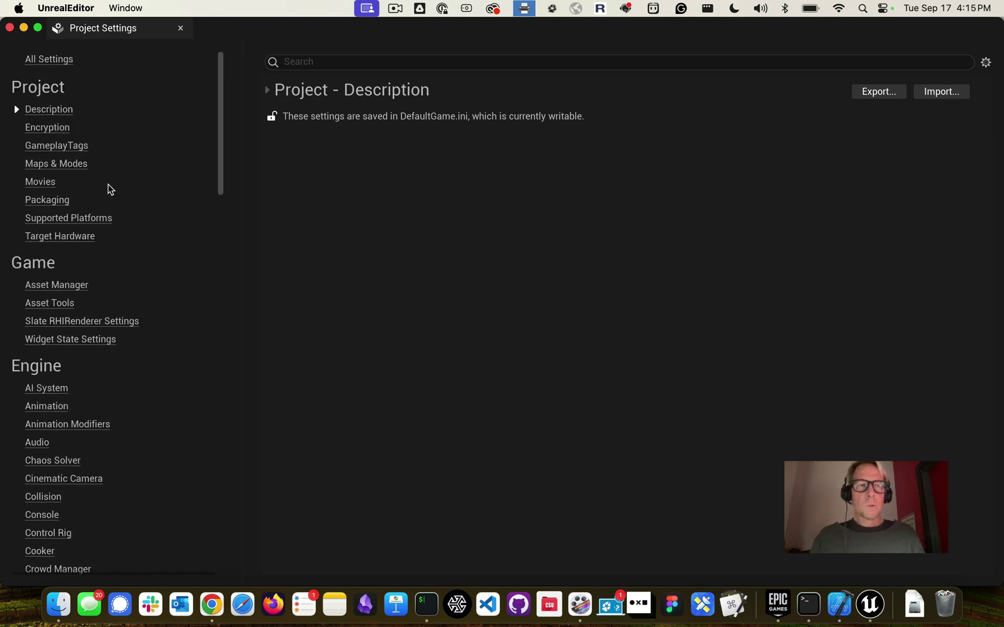
scroll(81, 337, "down", 10)
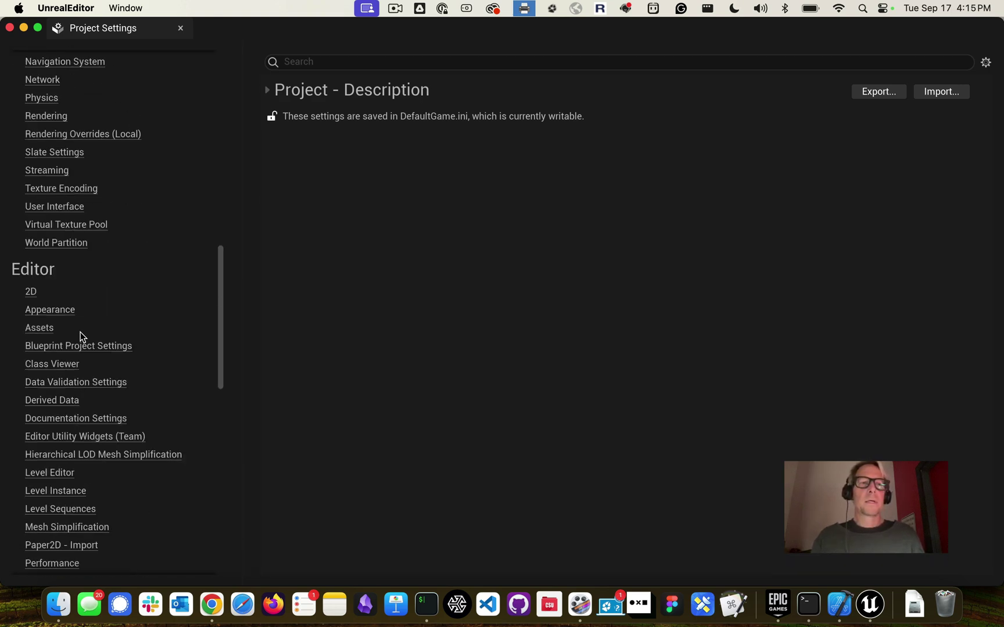
scroll(82, 337, "down", 3)
scroll(83, 338, "down", 2)
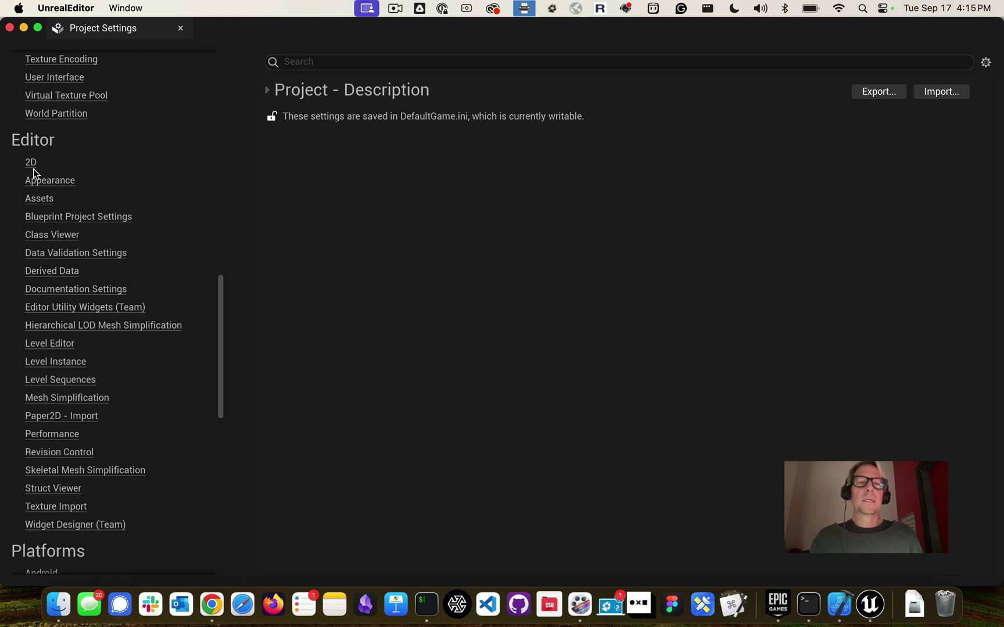
Go to the 2D settings page, then scroll down the category list to Platforms > Android
left_click(31, 164)
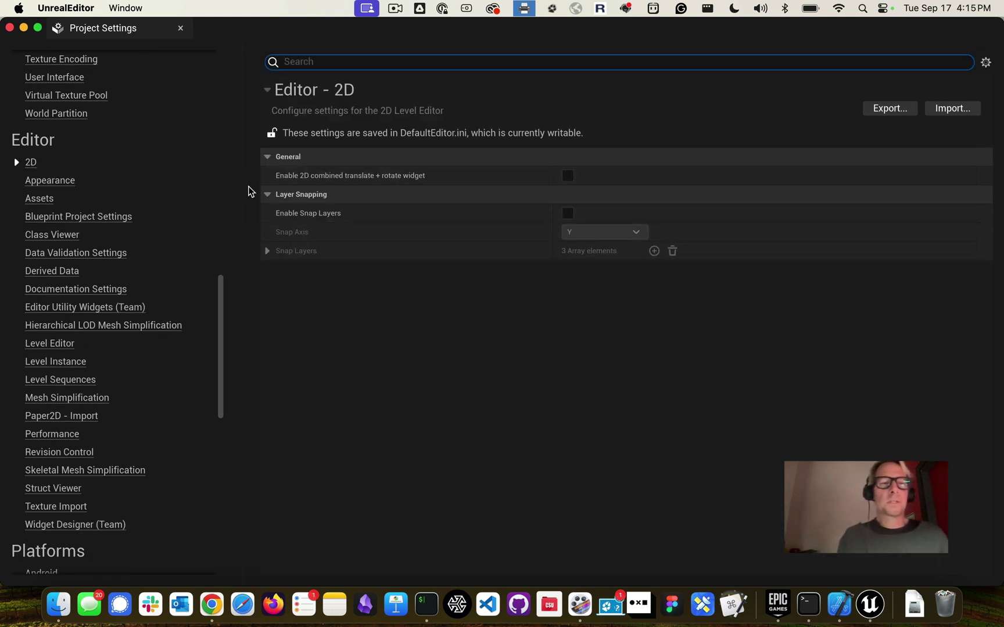
scroll(127, 254, "down", 2)
scroll(126, 255, "down", 1)
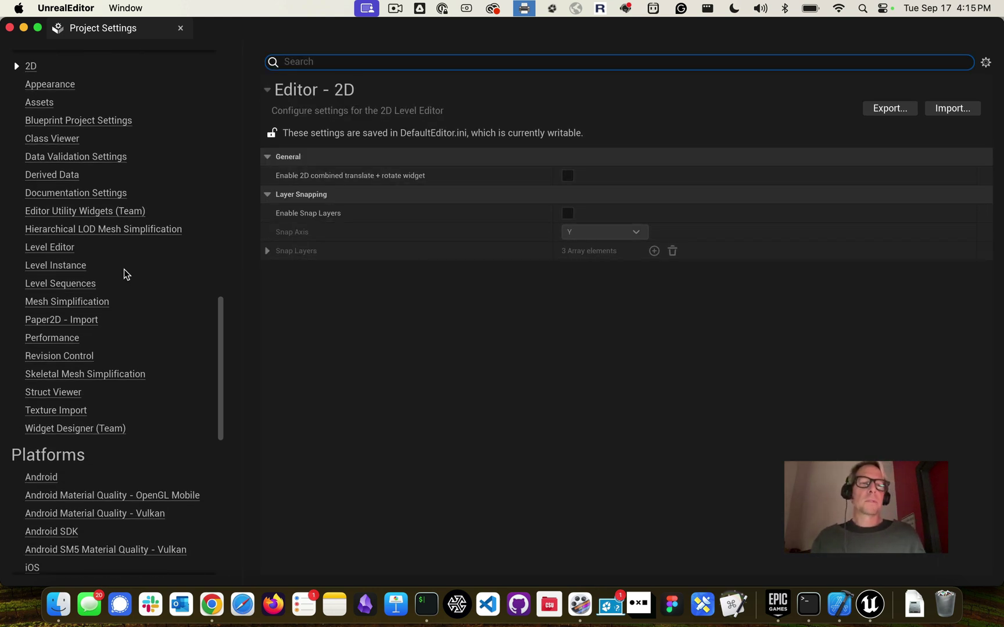
scroll(124, 272, "down", 4)
scroll(126, 275, "down", 2)
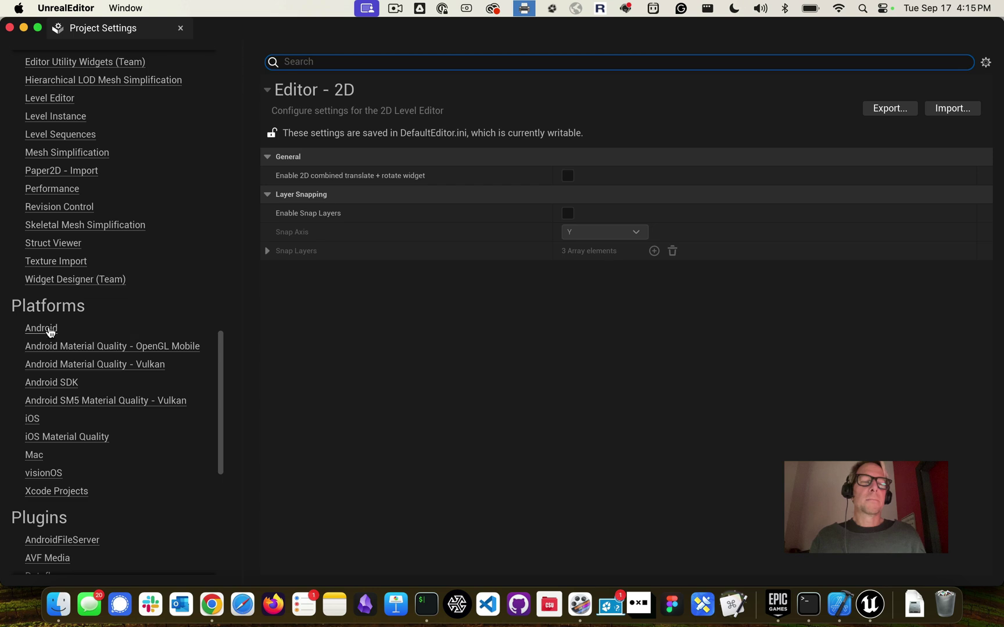
scroll(51, 332, "up", 15)
scroll(67, 243, "down", 12)
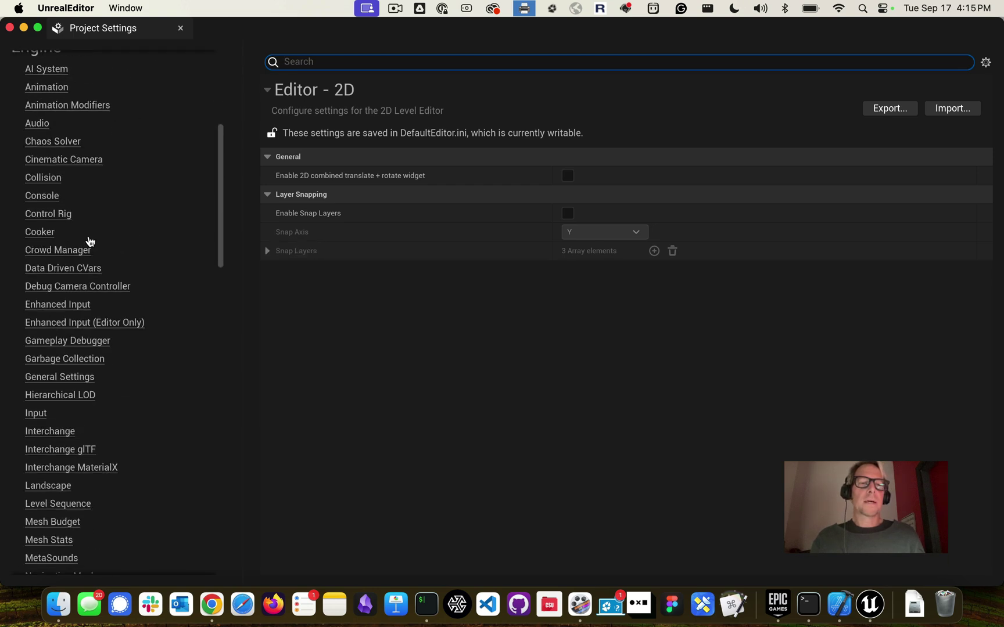
scroll(89, 241, "down", 20)
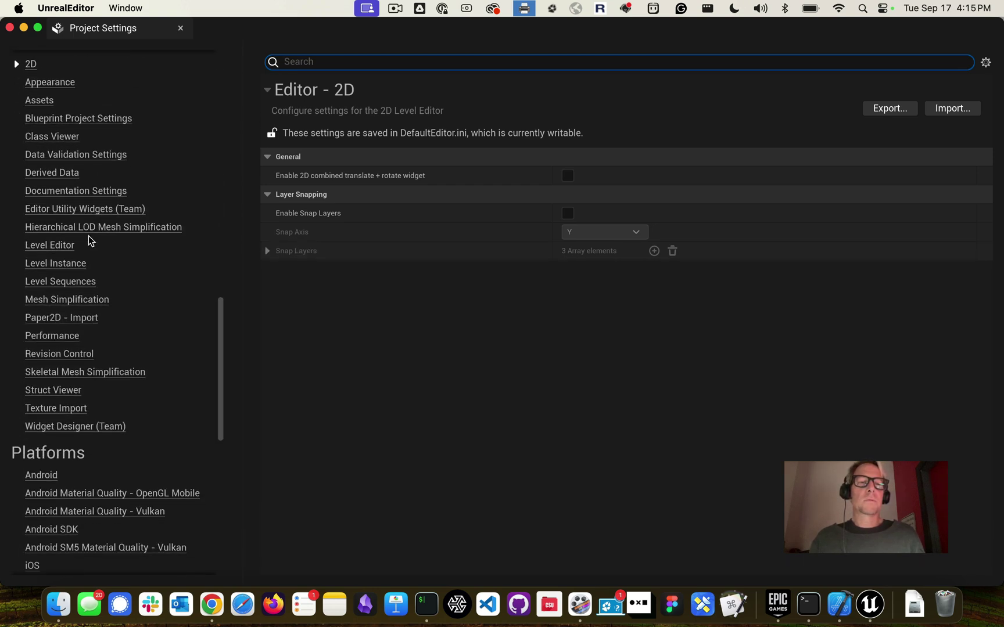
scroll(89, 239, "down", 5)
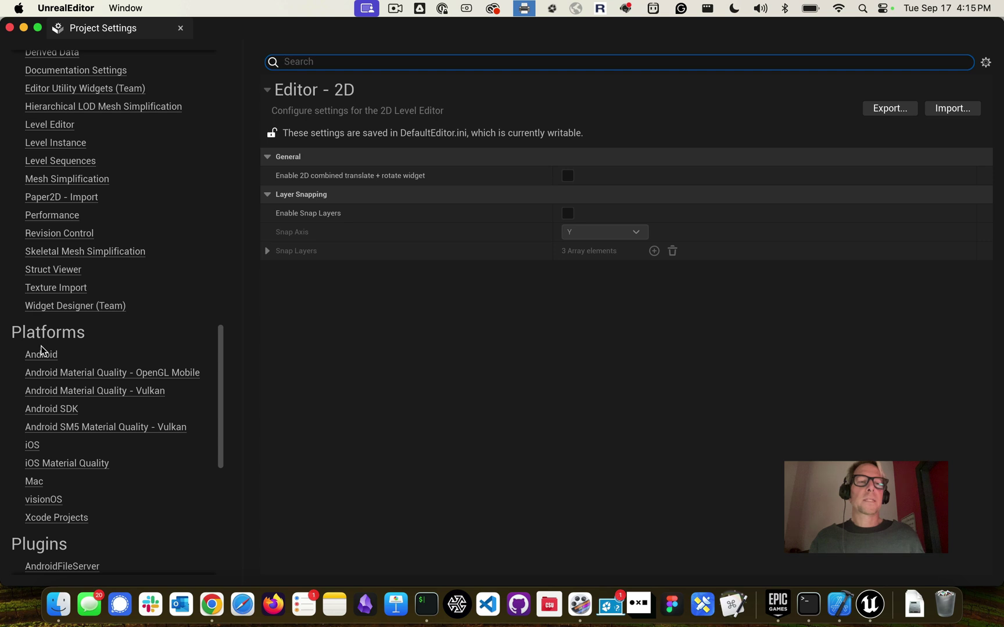
left_click(41, 349)
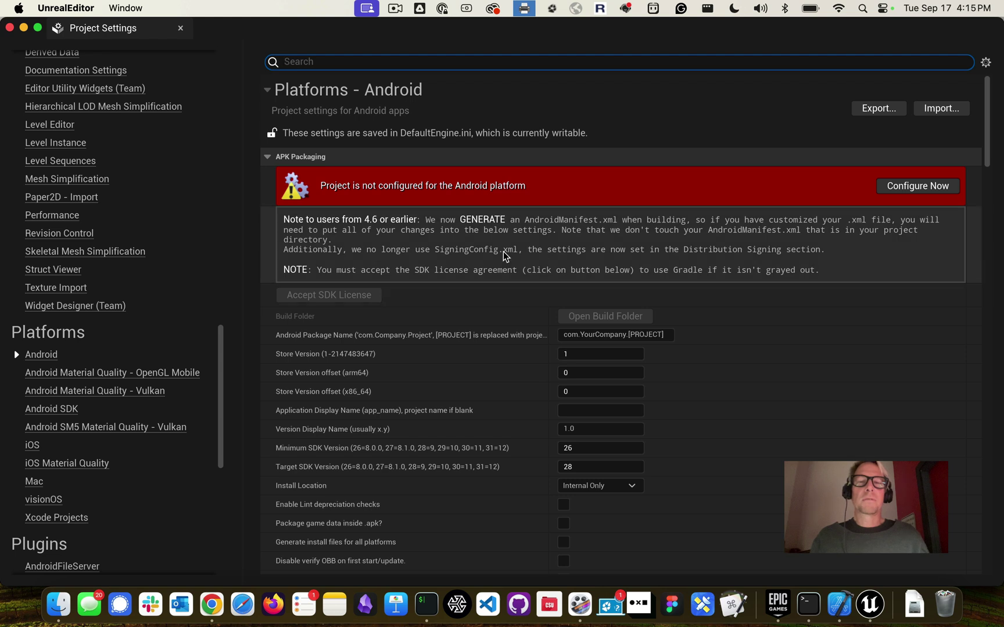
Review the Android packaging settings, then switch to the Google Doc guide in Chrome
scroll(500, 251, "down", 2)
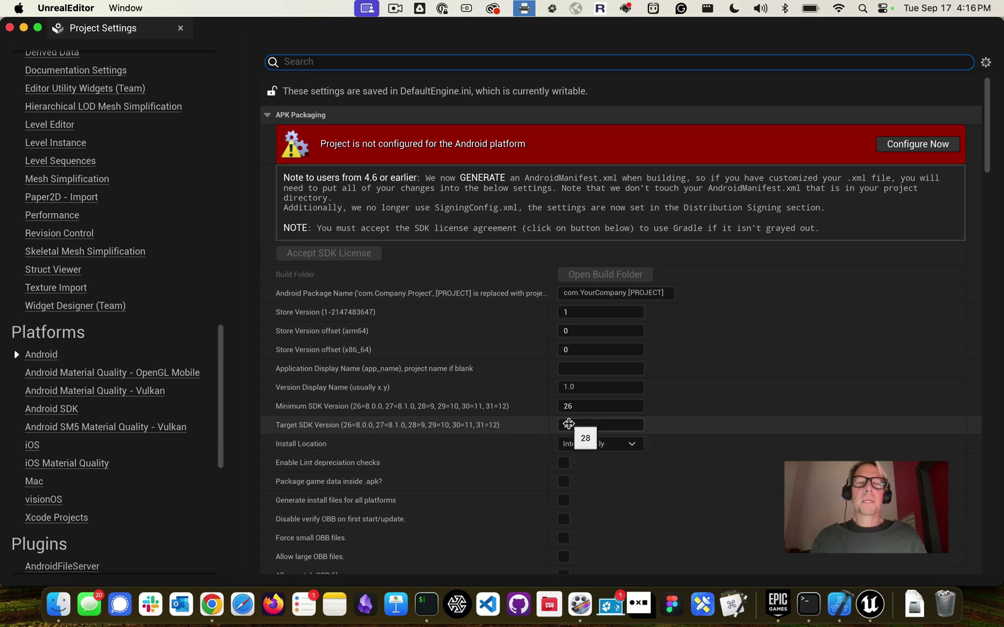
key("super+Tab")
key("super+Tab")
key("super+Tab")
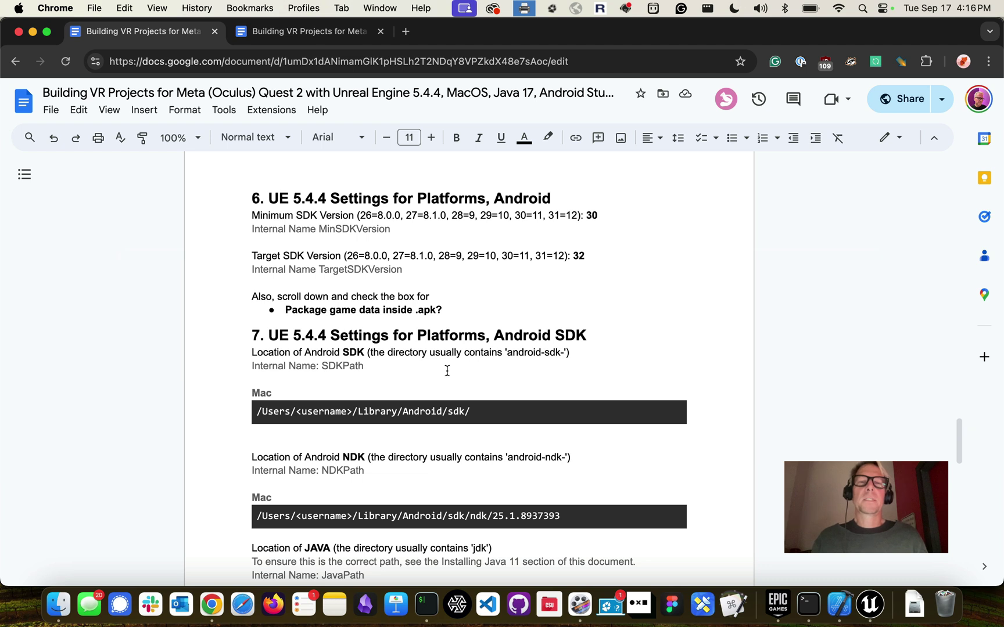
Check the guide's Minimum SDK 30 and Target SDK 32 lines, then return to Unreal Editor
double_click(590, 213)
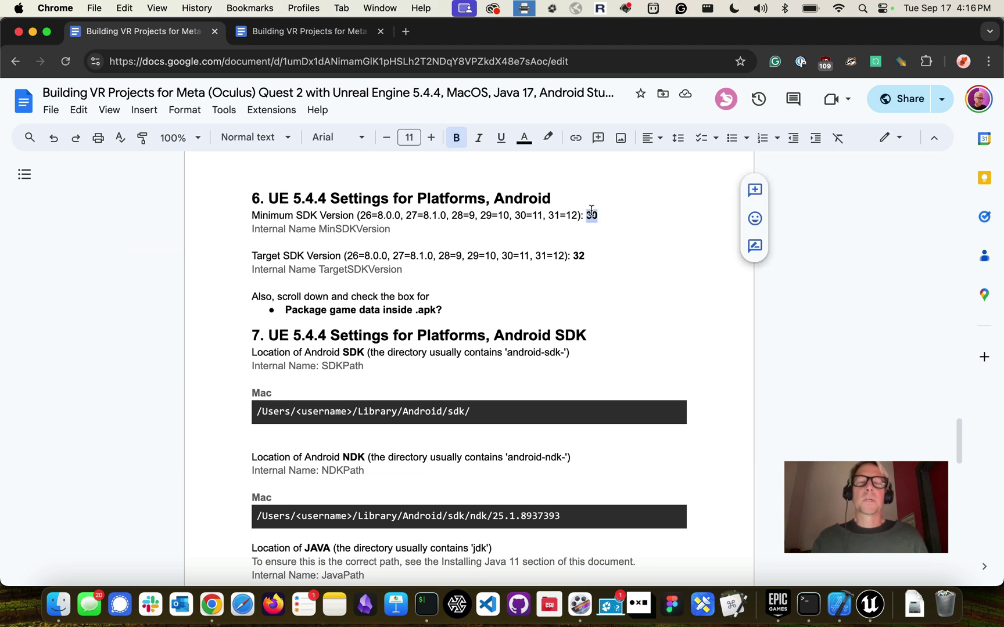
double_click(578, 255)
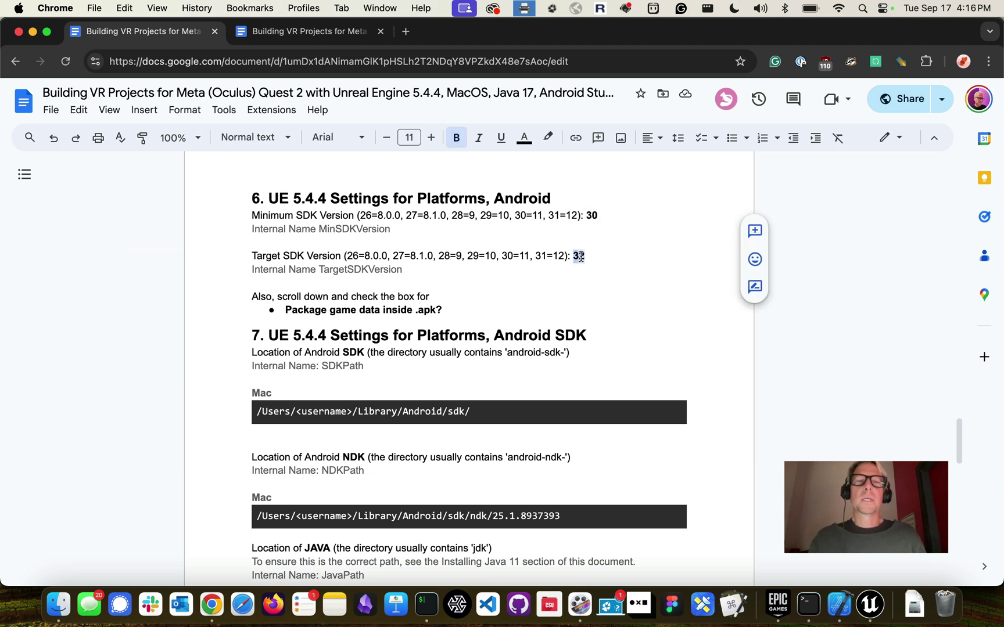
triple_click(321, 217)
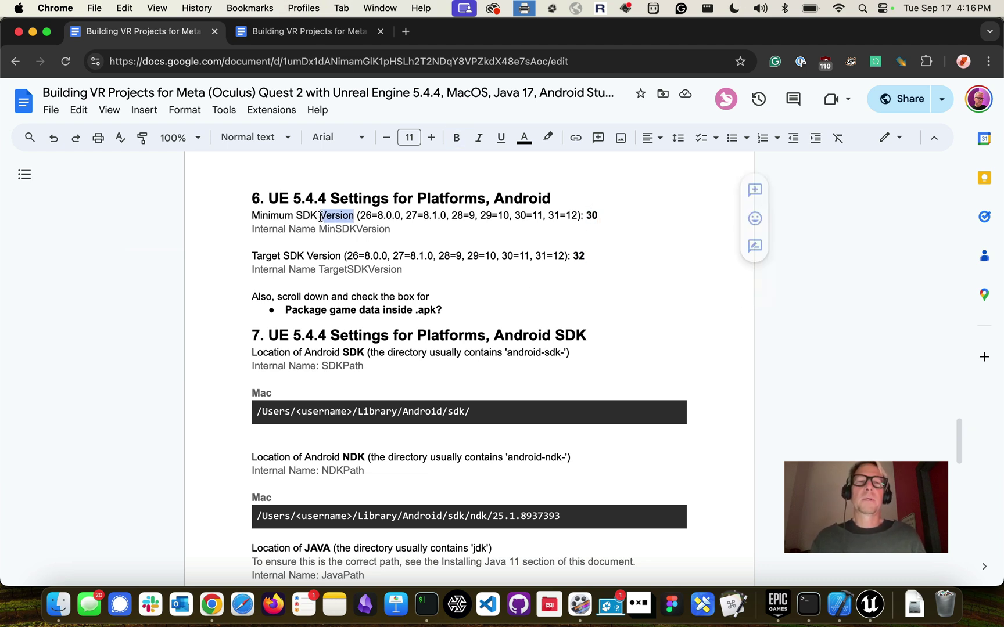
triple_click(329, 259)
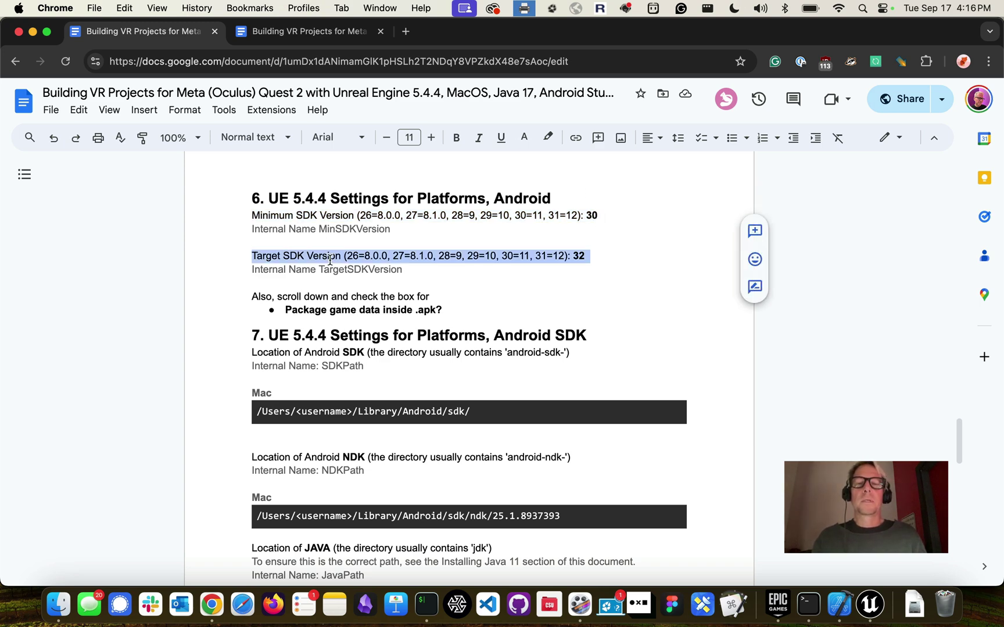
key("super+Tab")
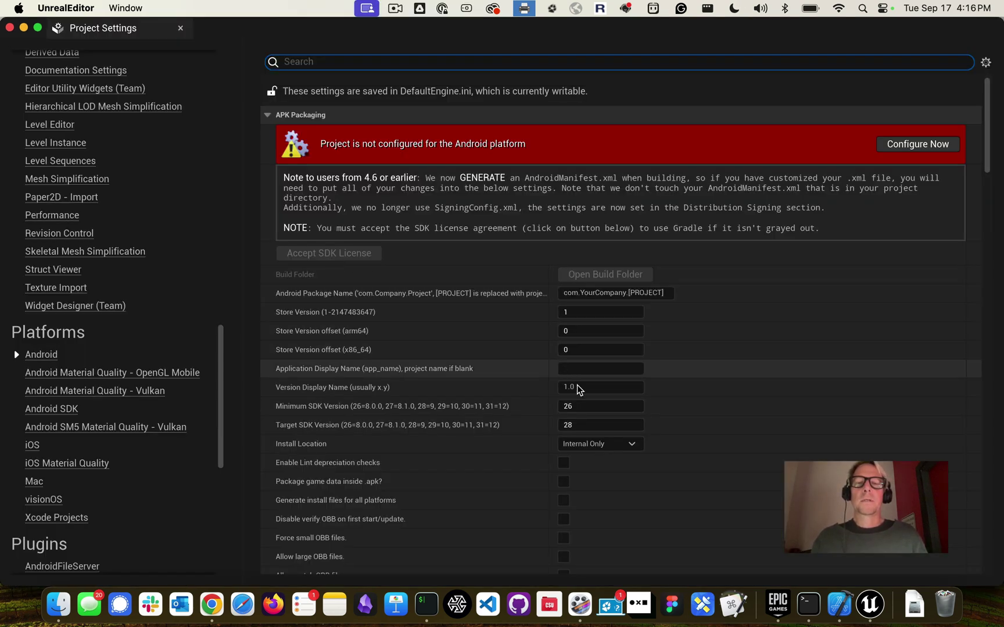
Set Android Minimum SDK Version to 28 and Target SDK Version to 32
left_click(585, 405)
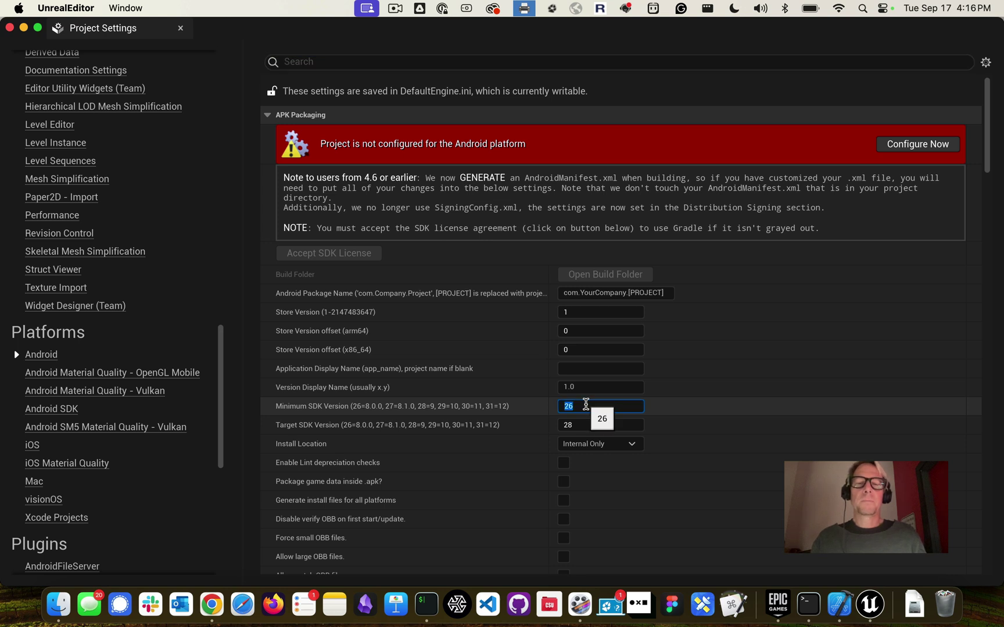
type("30")
key("Tab")
type("32")
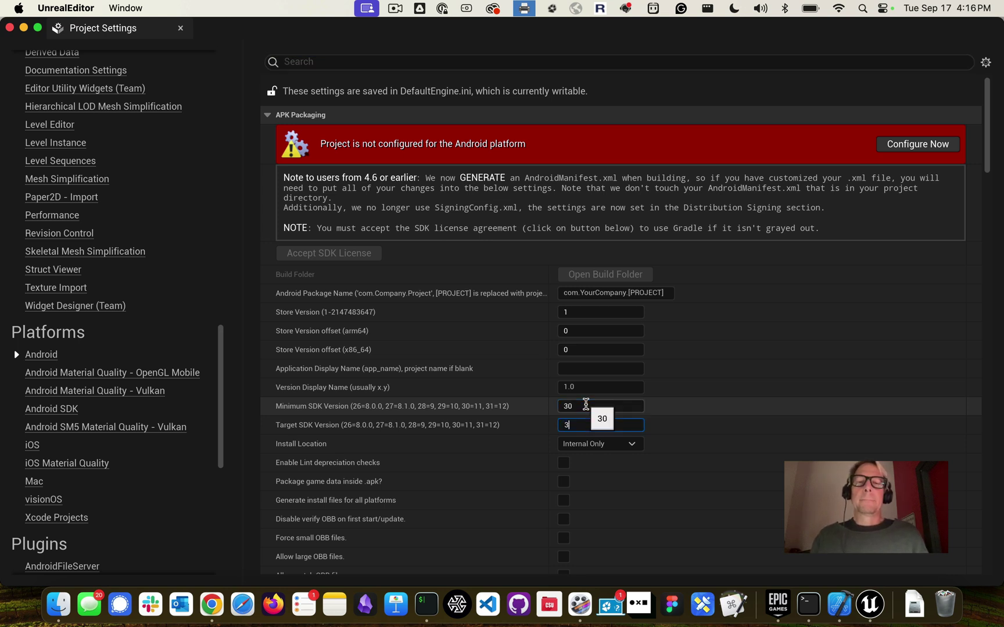
left_click(612, 407)
type("28")
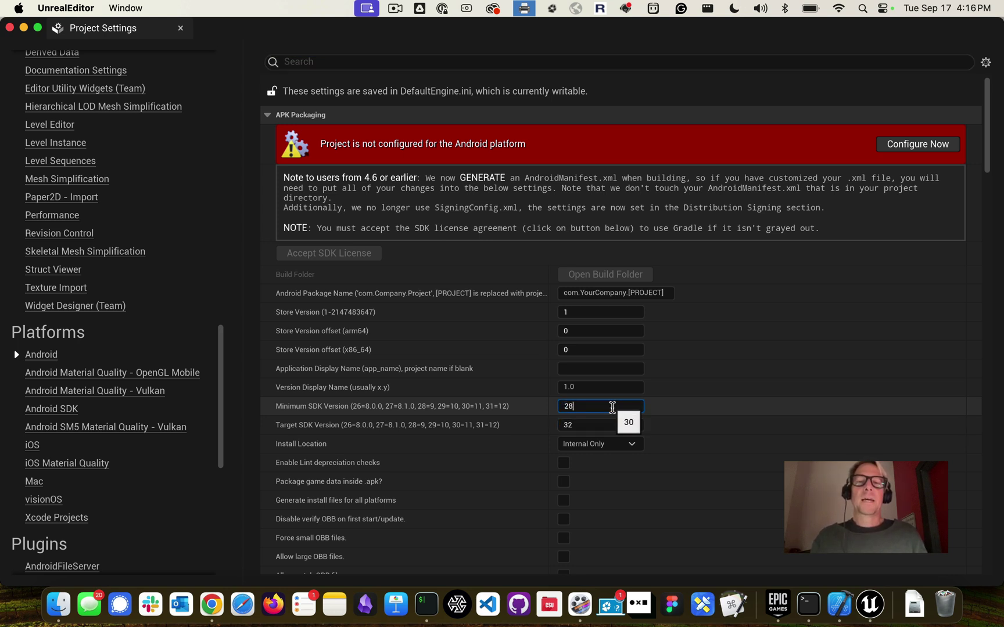
Enable 'Package game data inside .apk?' in the Android settings
scroll(602, 494, "down", 2)
scroll(604, 495, "down", 2)
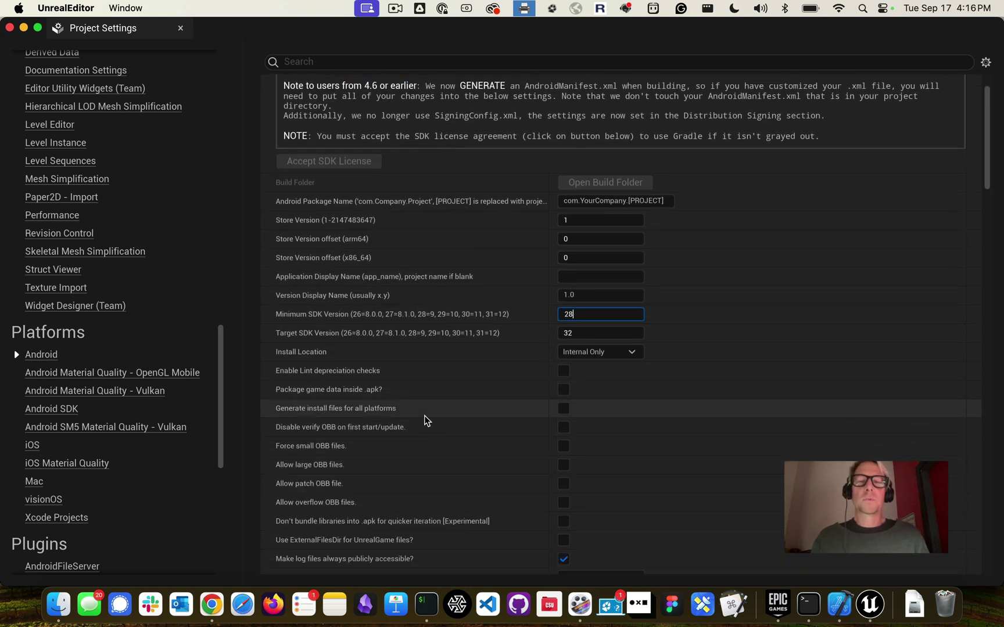
mouse_move(279, 391)
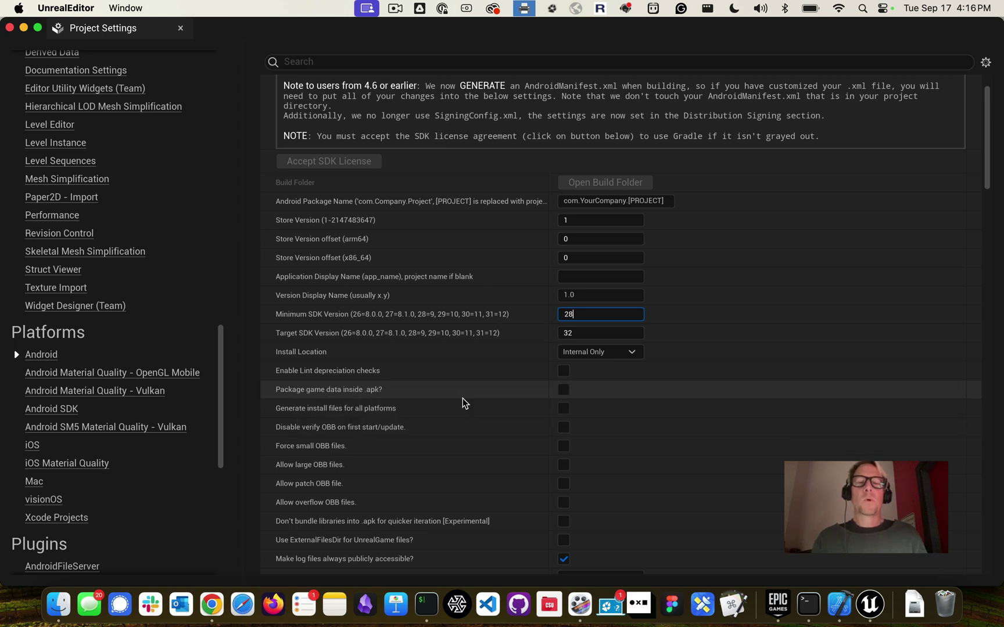
left_click(563, 390)
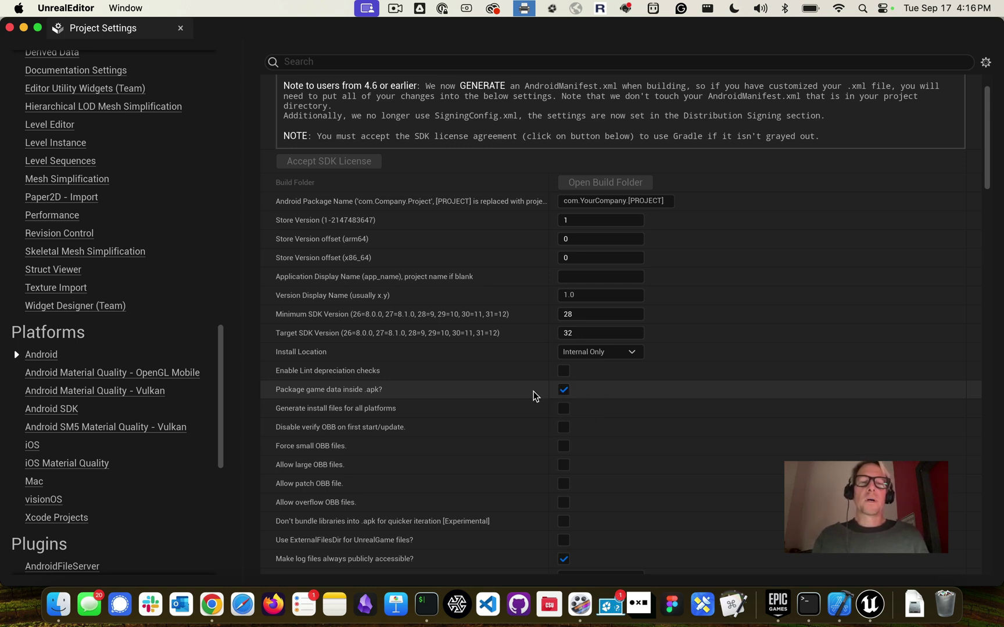
mouse_move(360, 391)
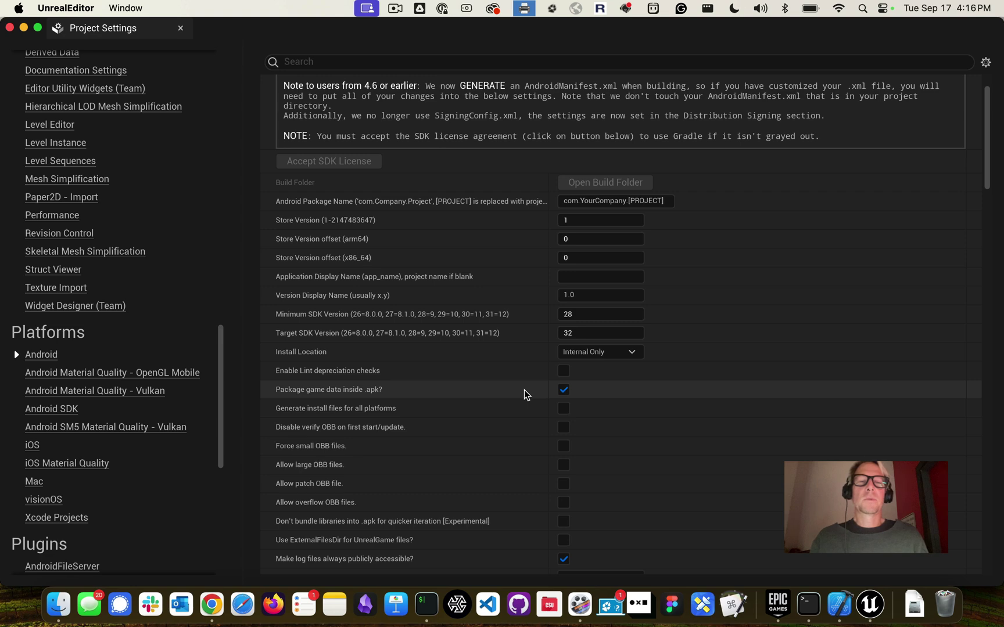
Read the guide's section 7 on Android SDK settings, then return to Unreal Editor
key("super+Tab")
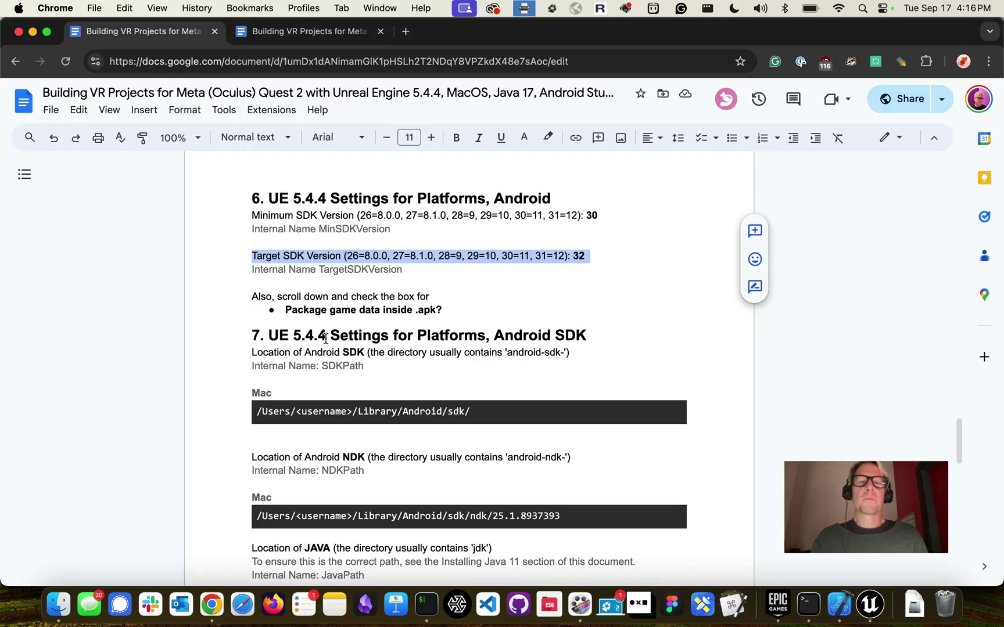
triple_click(326, 338)
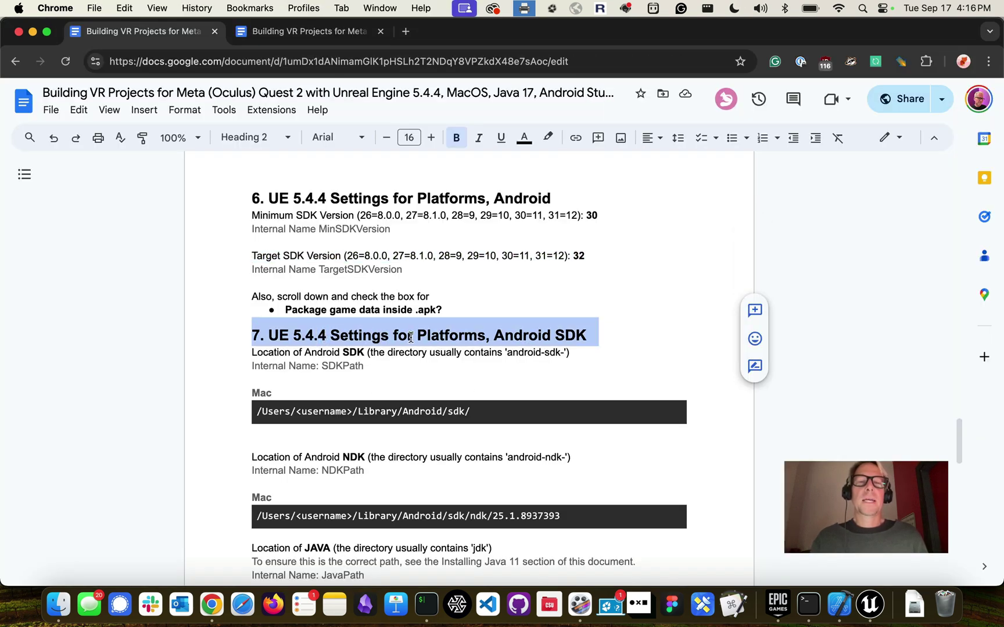
mouse_move(587, 331)
left_mouse_down()
mouse_move(496, 335)
mouse_move(592, 335)
left_mouse_up()
double_click(433, 335)
key("super+Tab")
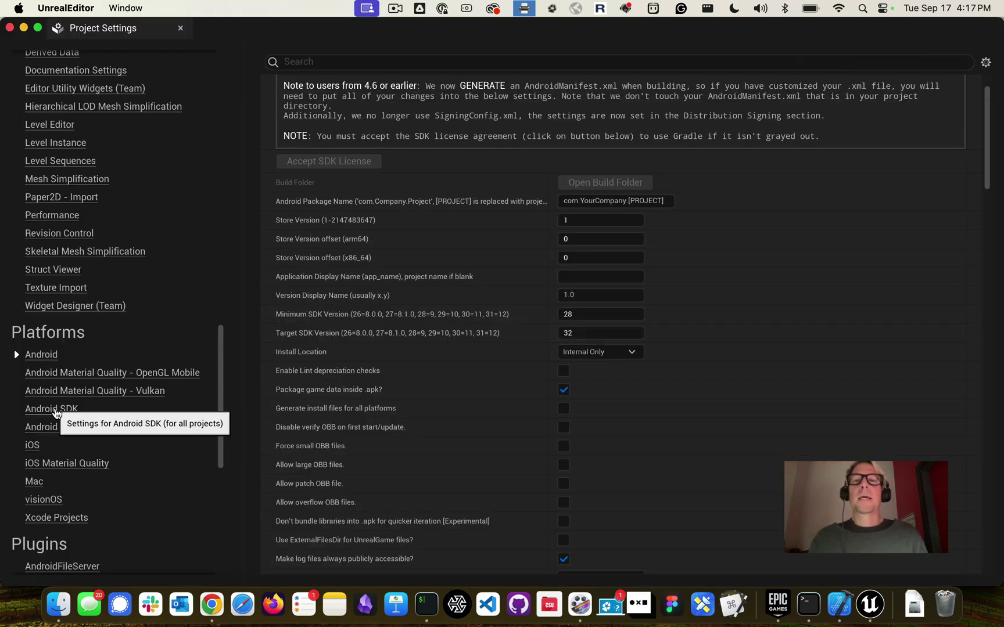
Open the Platforms > Android SDK page and examine the current SDK location path
left_click(35, 410)
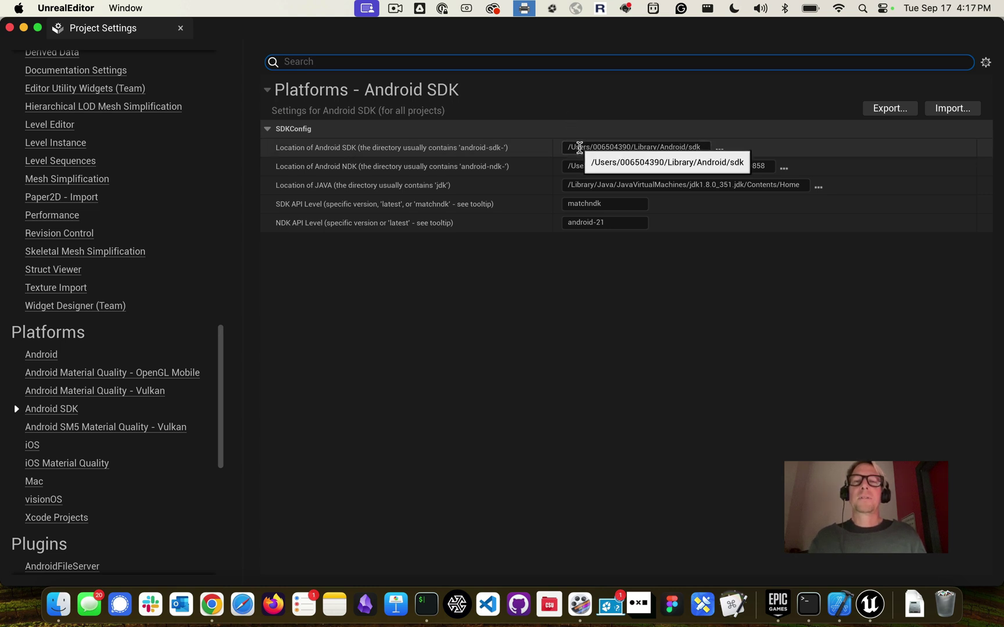
left_click_drag(593, 148, 630, 149)
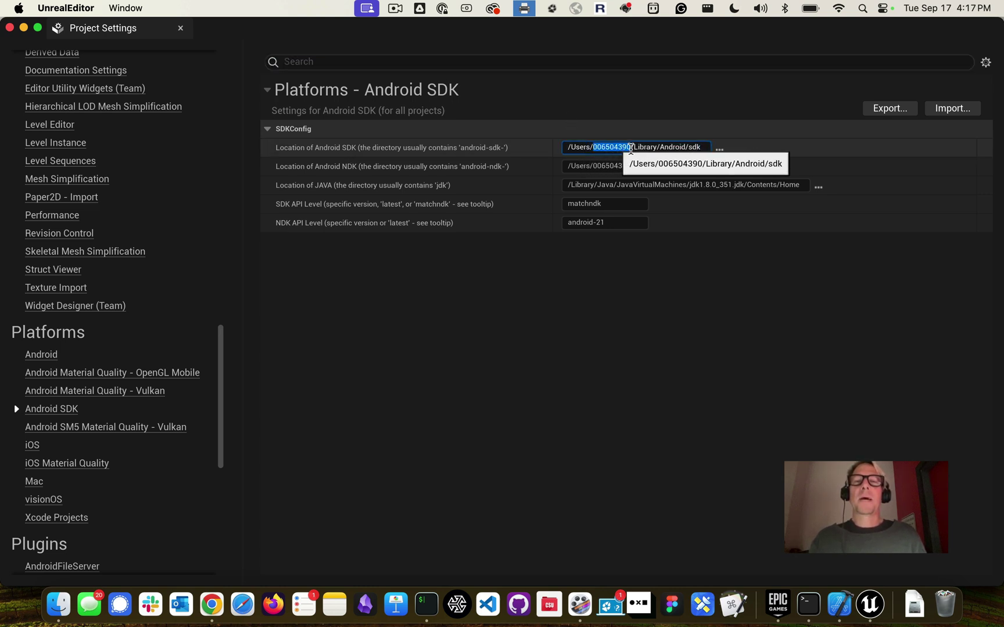
double_click(647, 148)
double_click(667, 147)
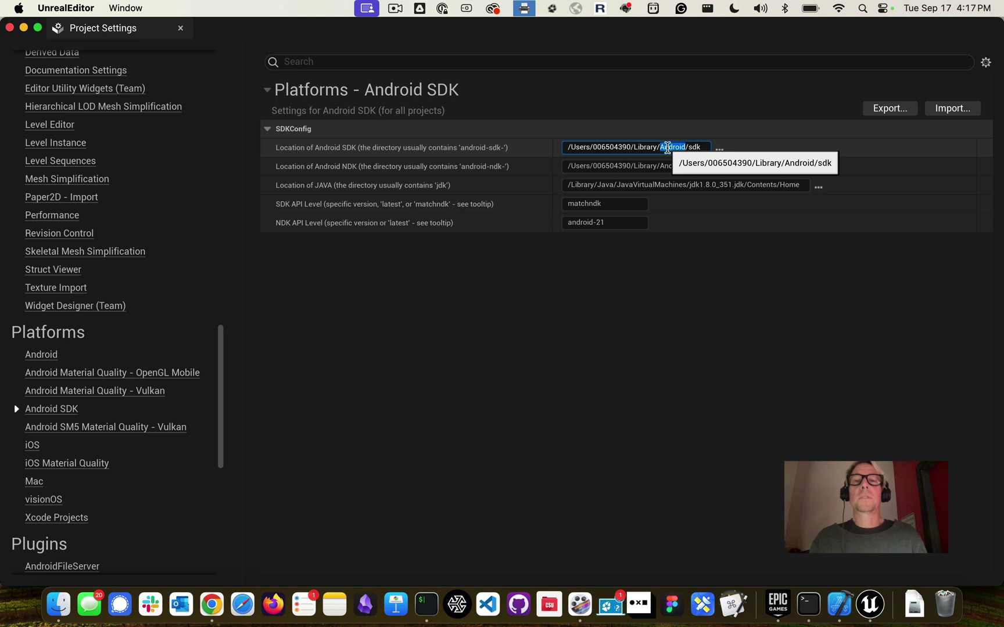
Set the SDK location to the sdk folder in the user's Library/Android folder
left_click(719, 150)
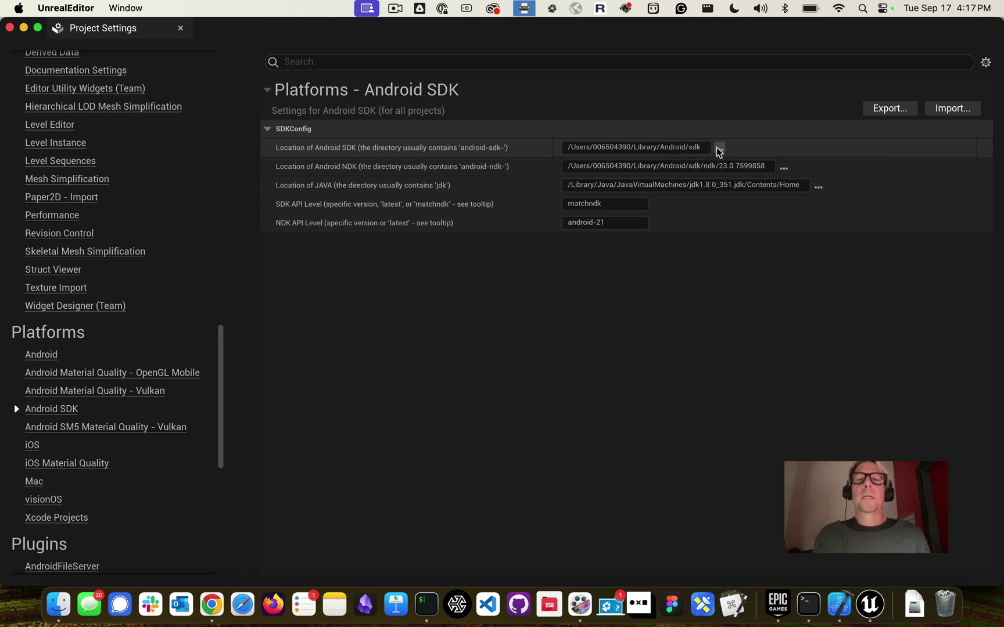
left_click(551, 102)
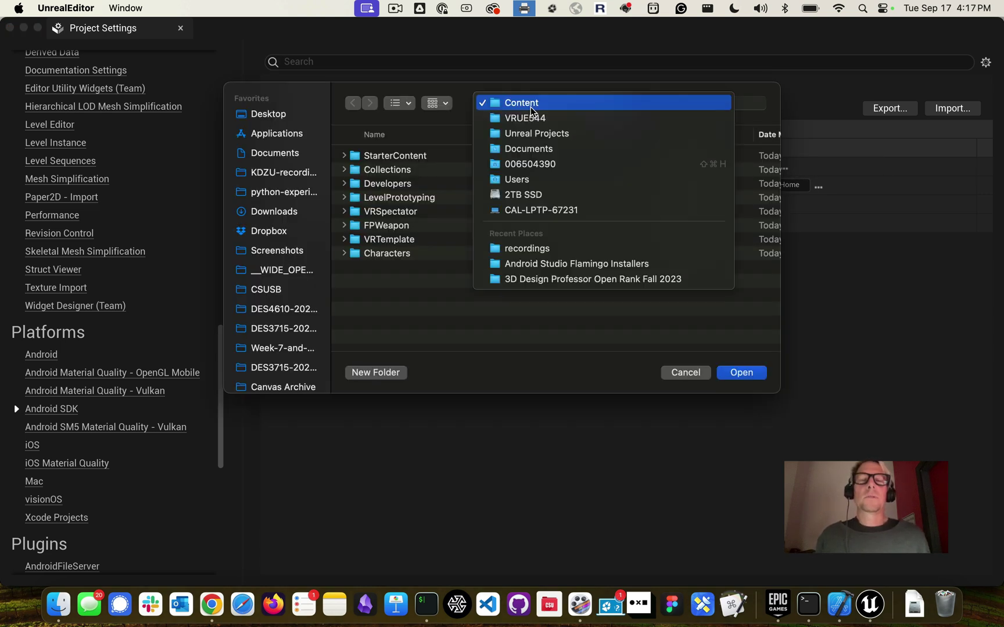
left_click(545, 177)
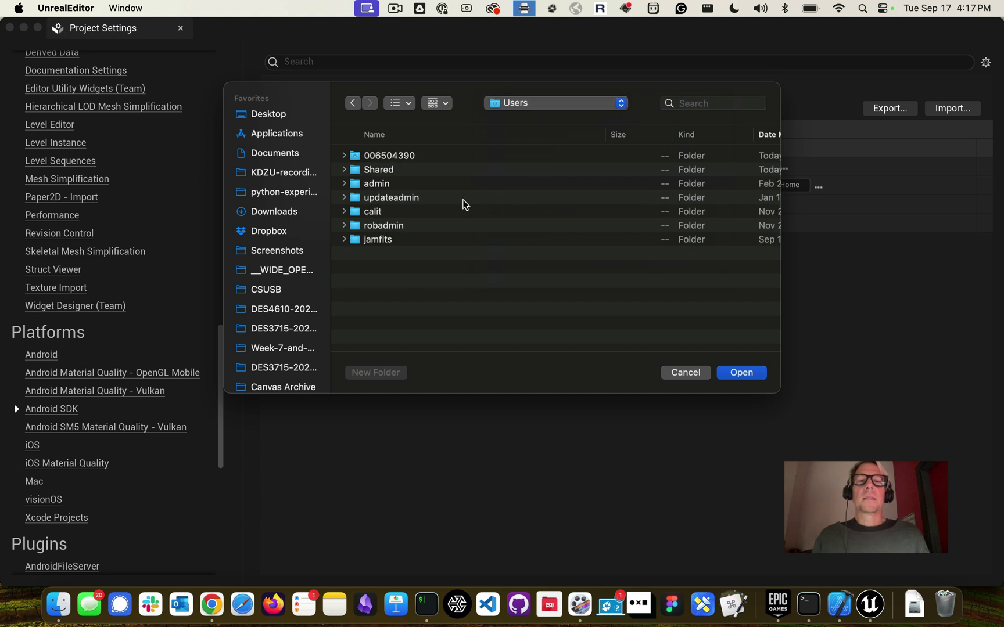
left_click(387, 157)
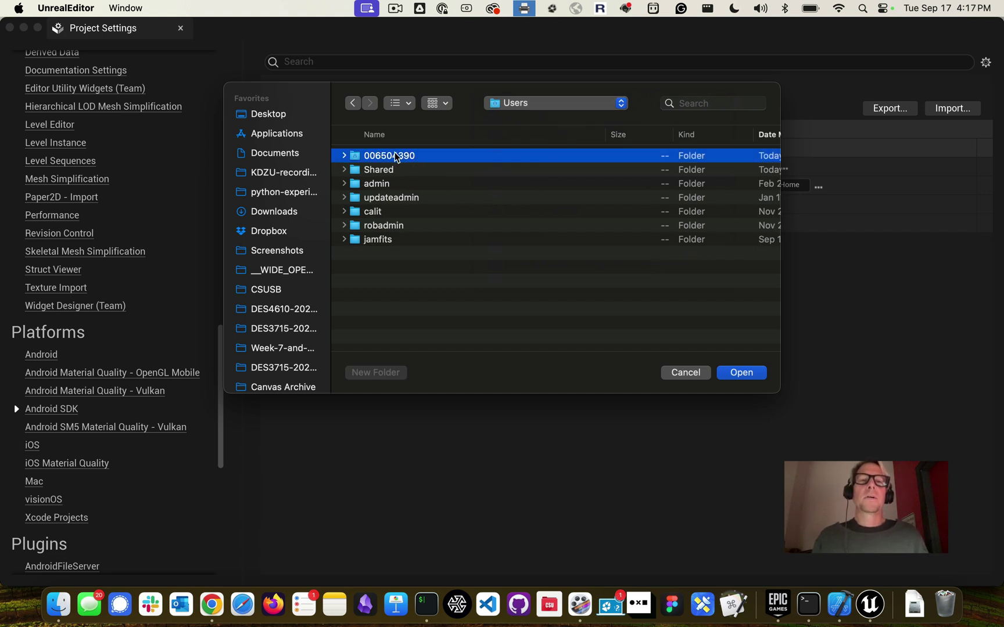
double_click(396, 157)
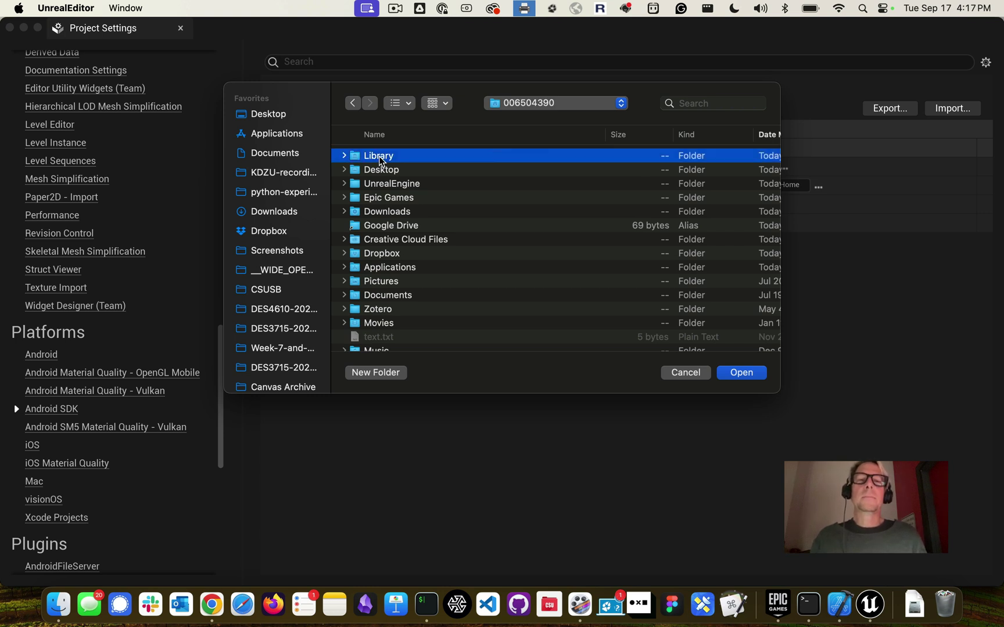
double_click(378, 157)
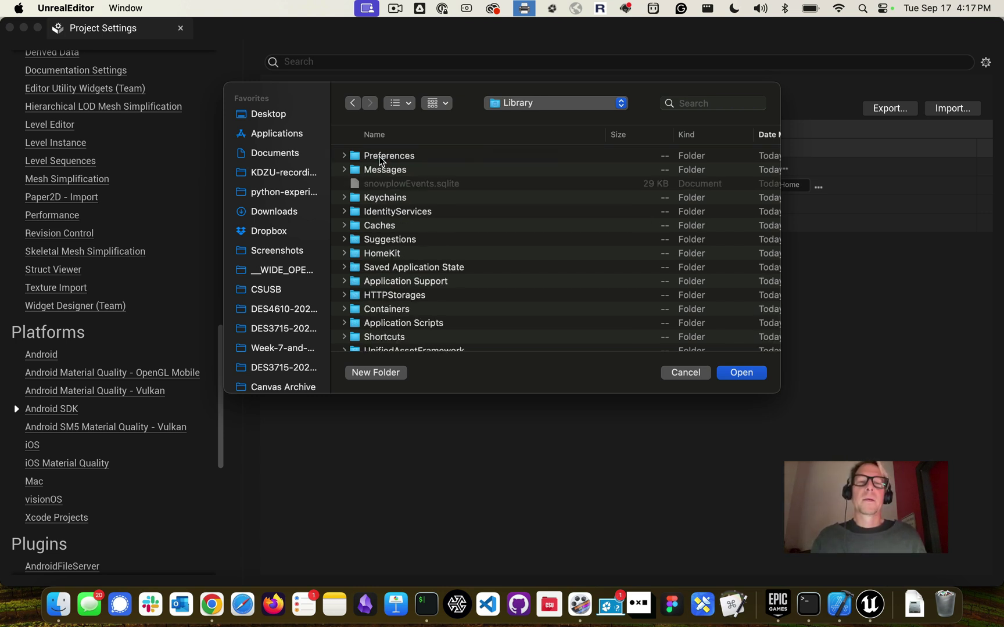
key("super+Tab")
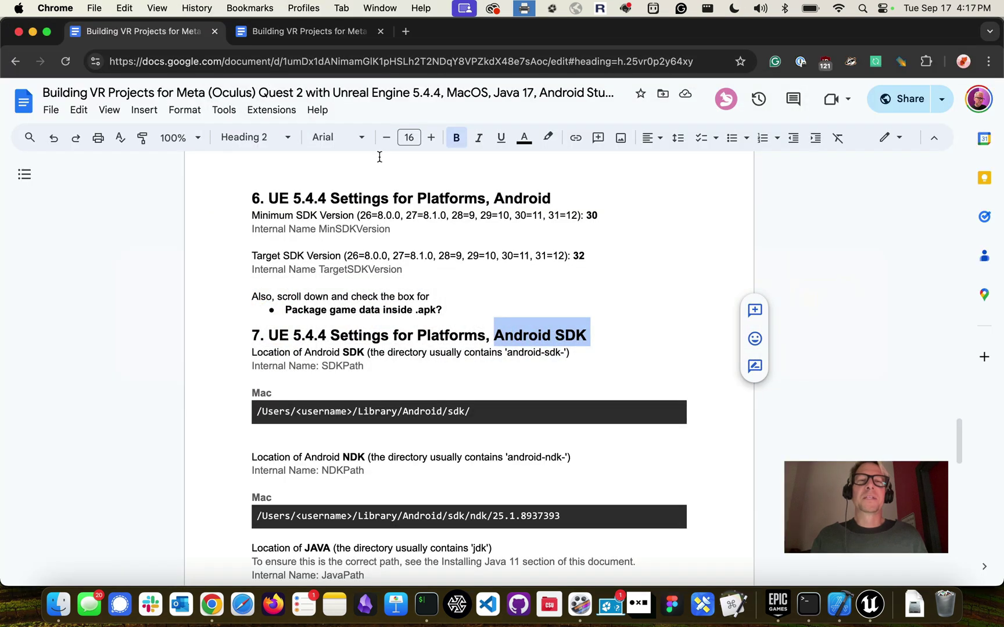
key("super+Tab")
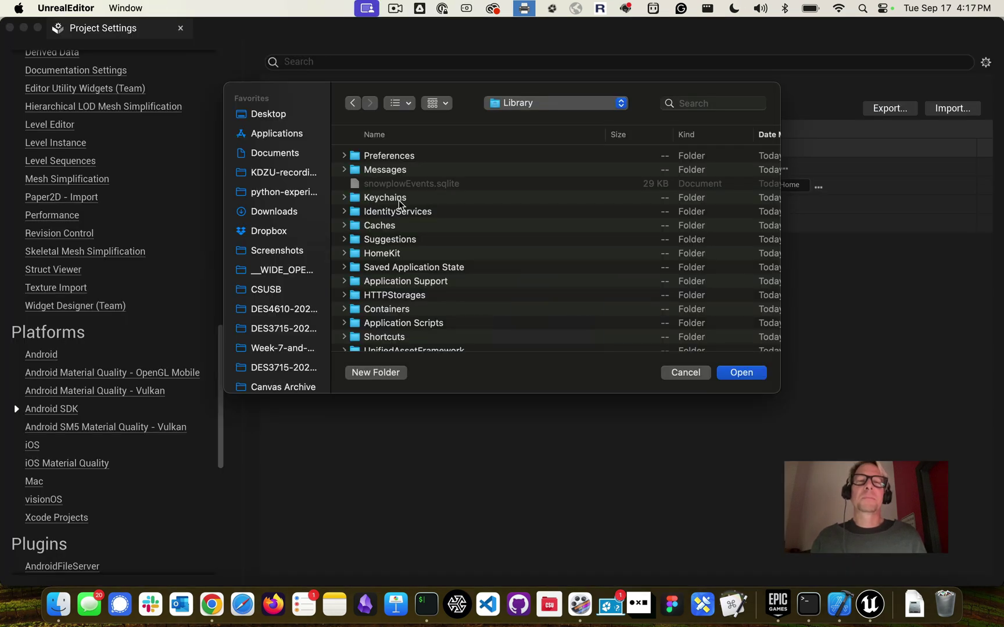
left_click(389, 140)
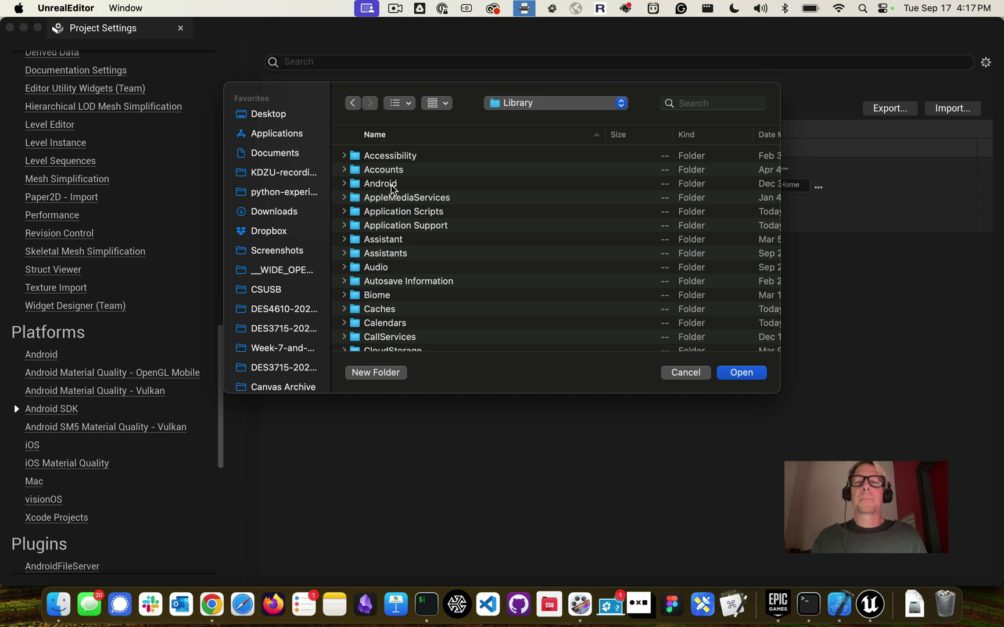
double_click(391, 185)
double_click(366, 156)
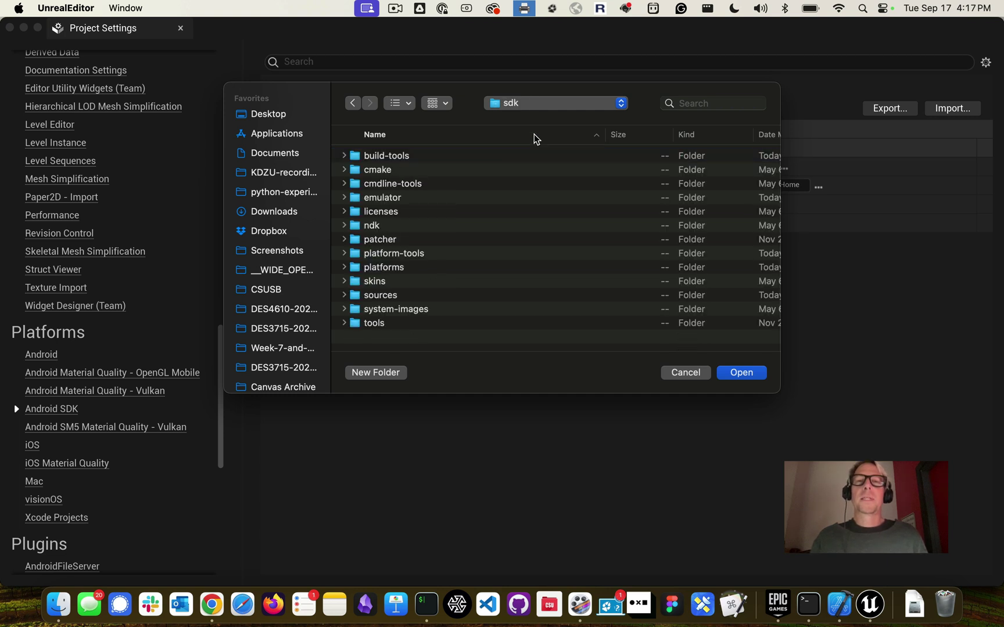
left_click(741, 373)
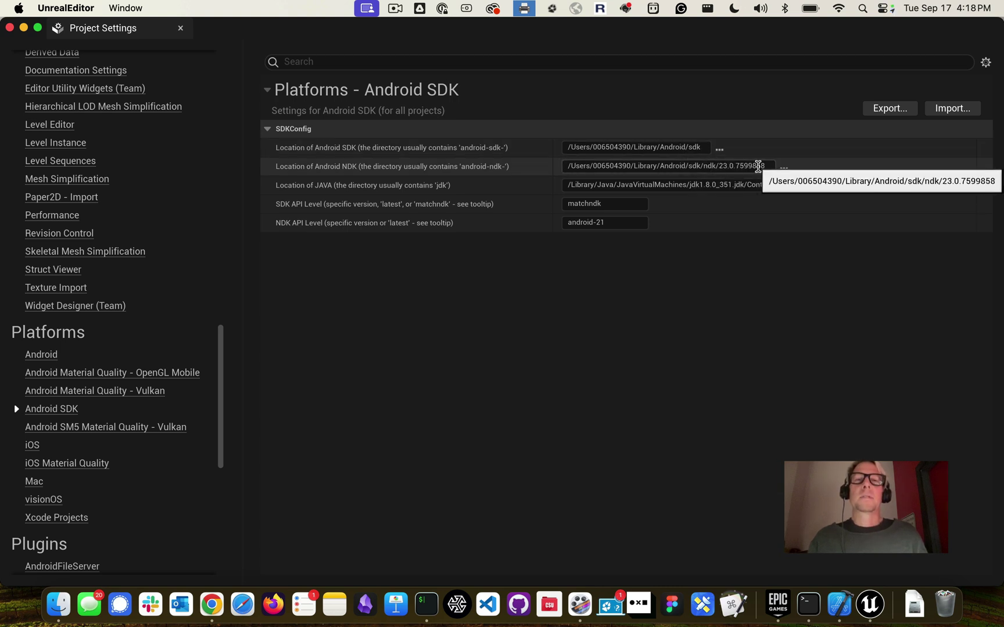
left_click(783, 168)
Point the NDK location to Library/Android/sdk/ndk/25.1.8937393 in the user's home folder
left_click(601, 106)
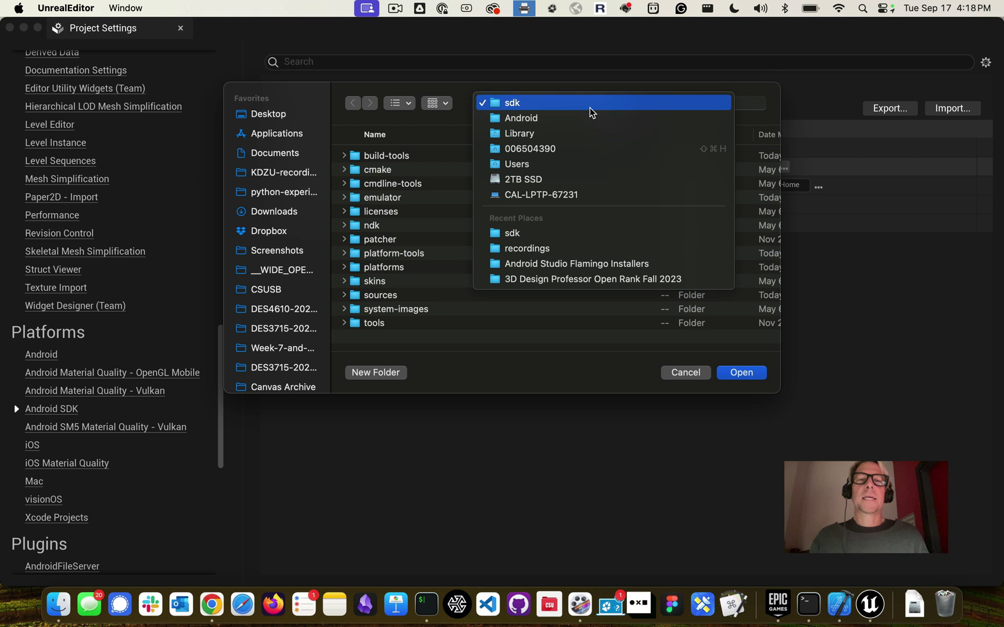
left_click(599, 162)
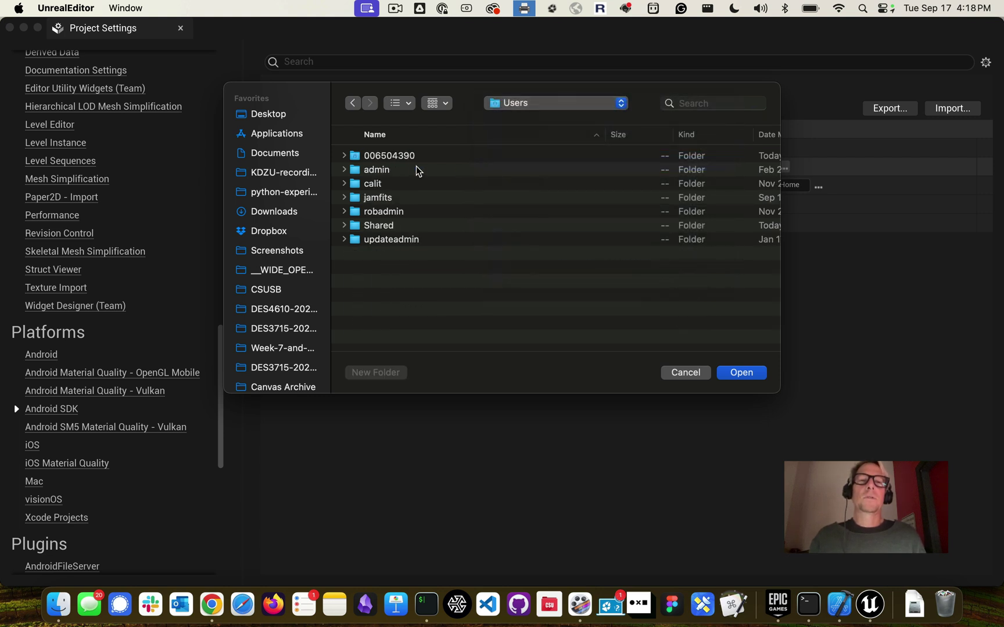
double_click(404, 157)
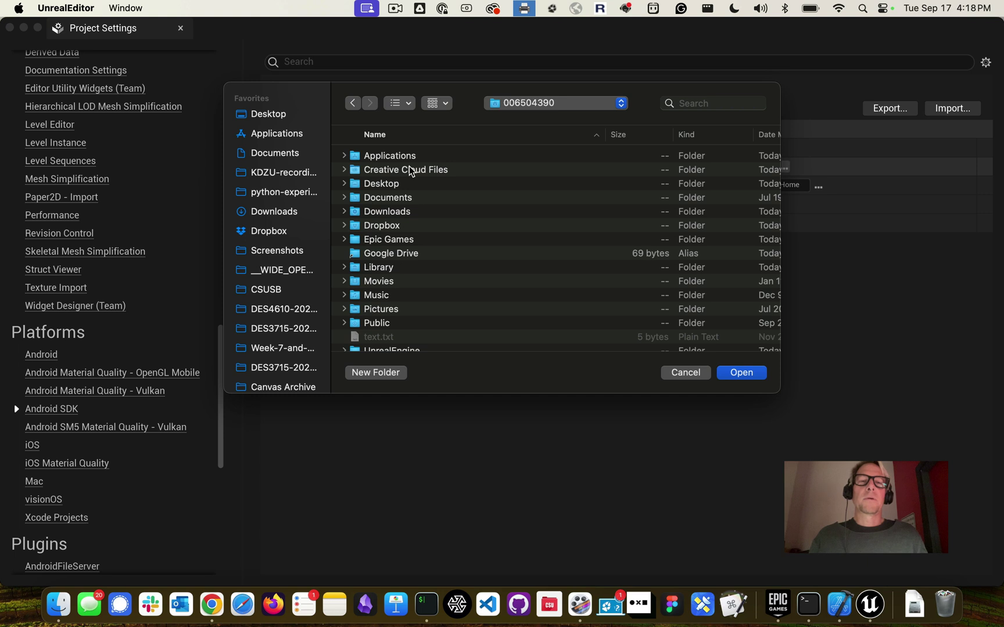
double_click(395, 263)
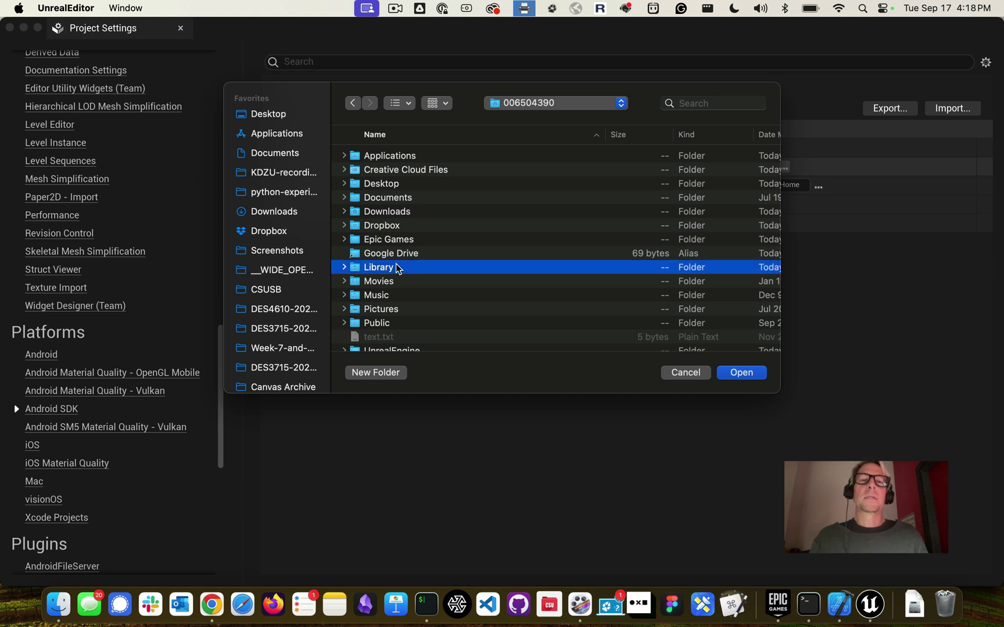
double_click(391, 185)
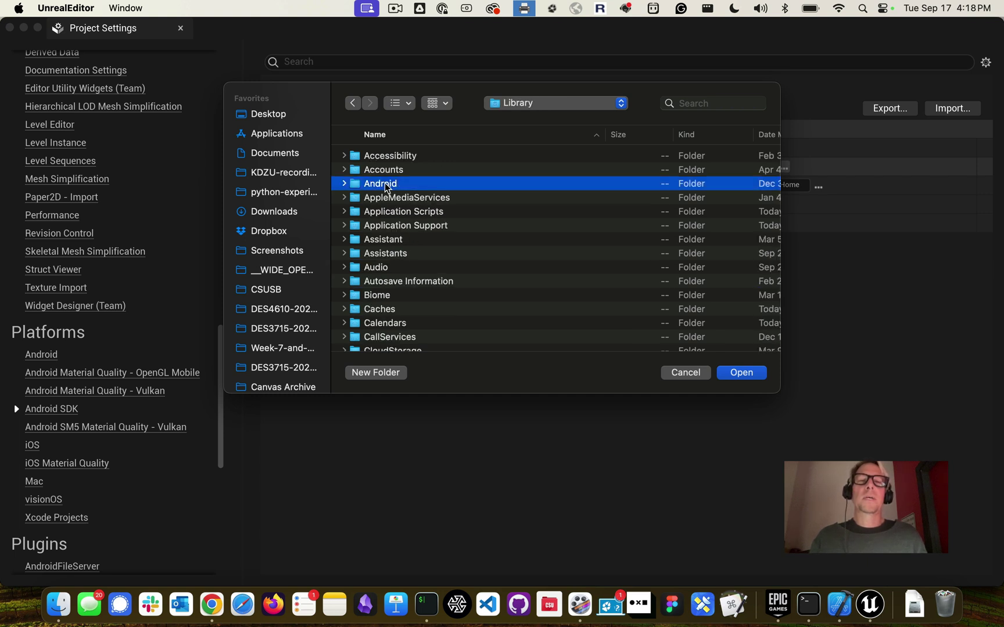
double_click(376, 155)
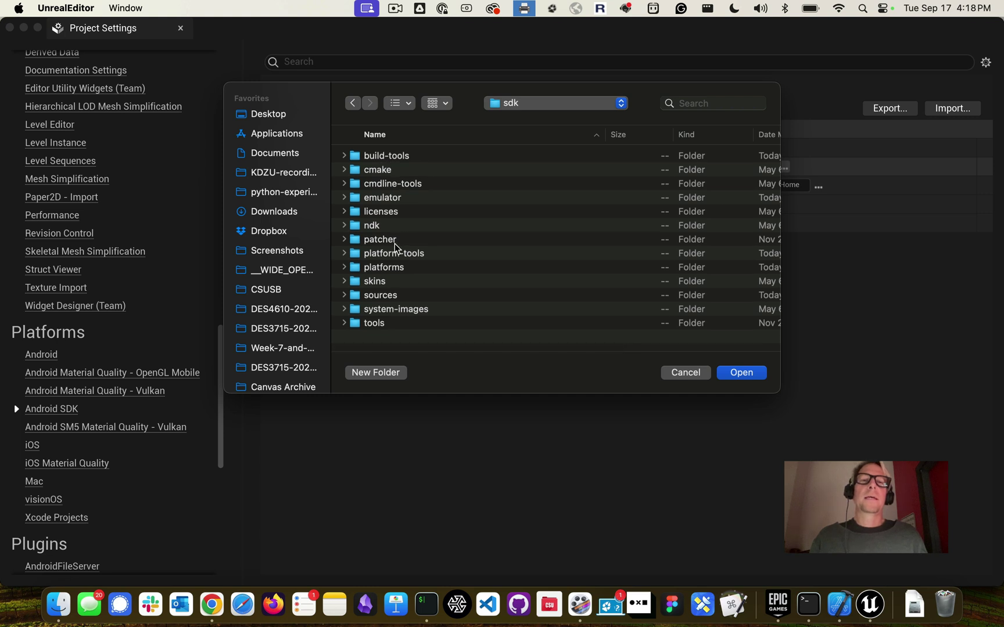
double_click(372, 226)
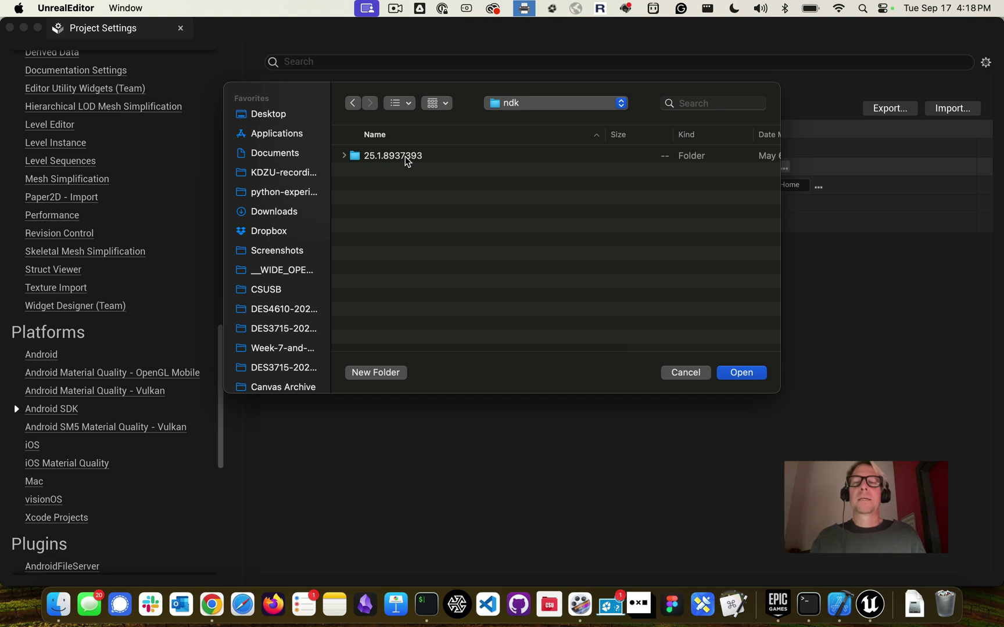
double_click(405, 157)
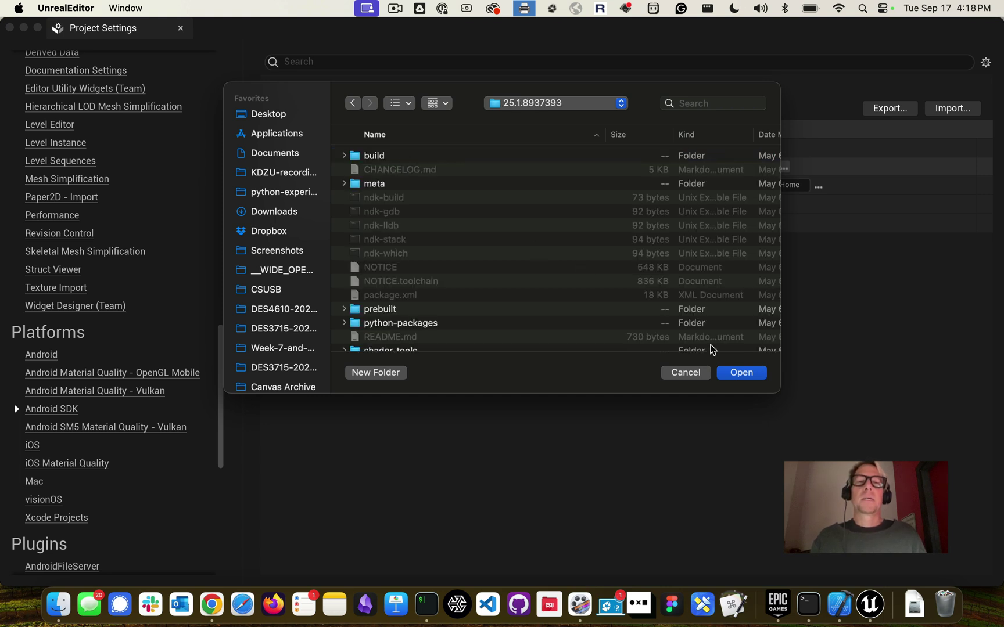
left_click(749, 372)
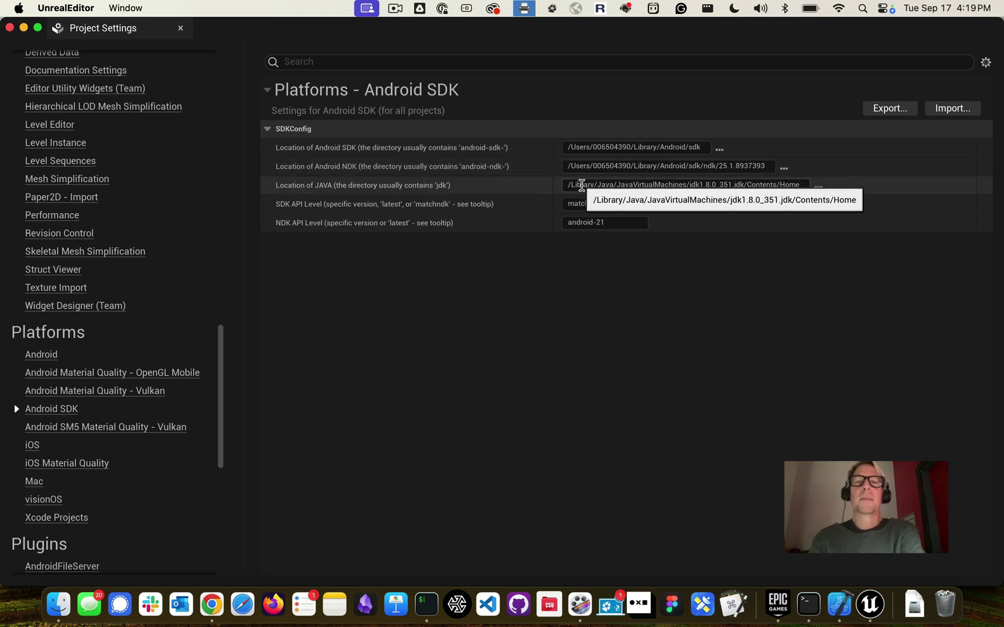
Set the Java location to /Library/Java/JavaVirtualMachines/jdk-17.jdk/Contents/Home
left_click(818, 186)
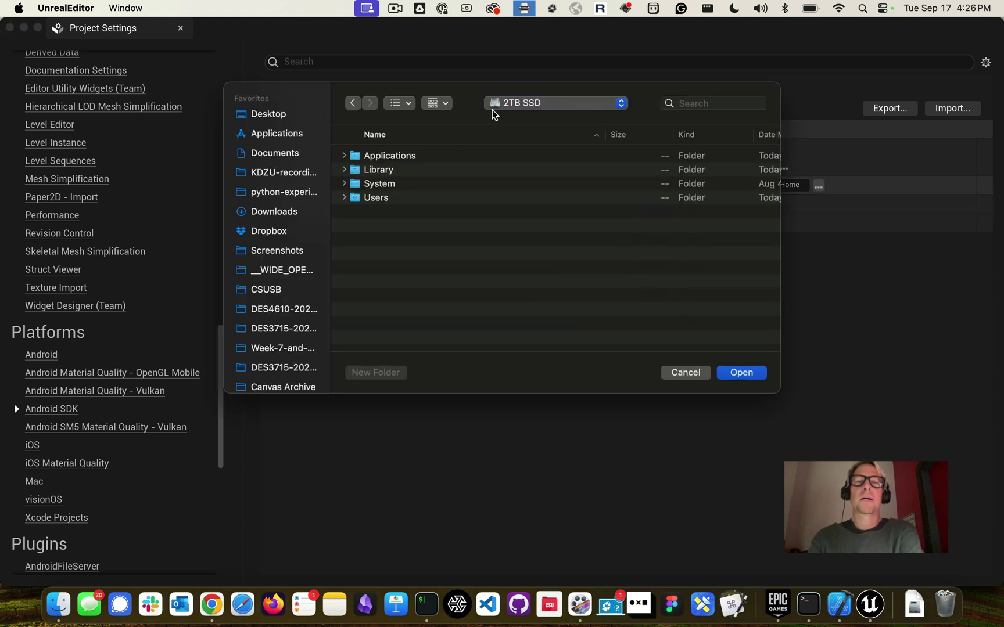
left_click(496, 105)
left_click(497, 105)
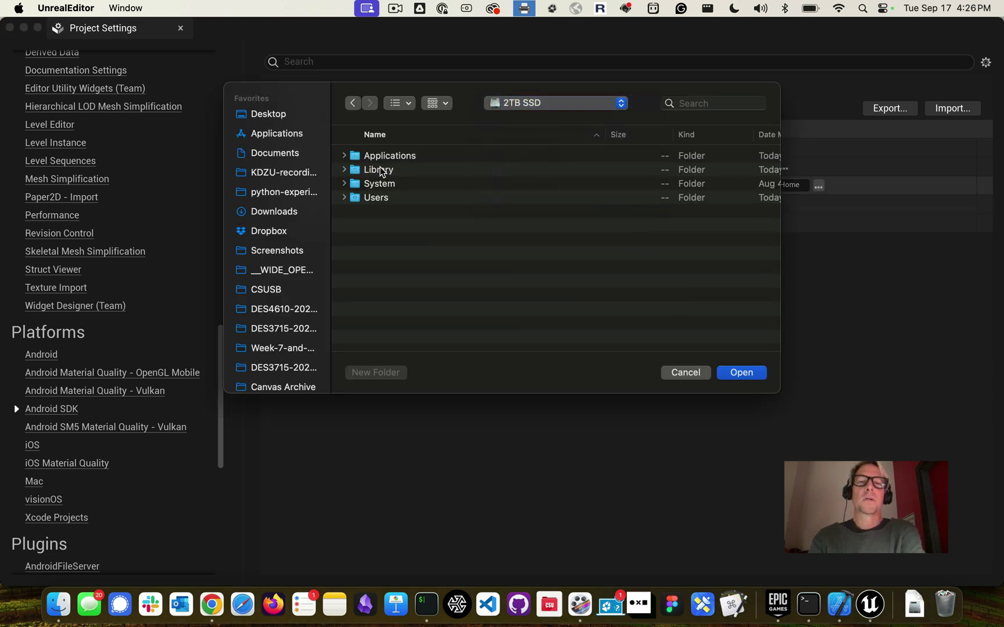
left_click(379, 171)
double_click(379, 170)
type("java")
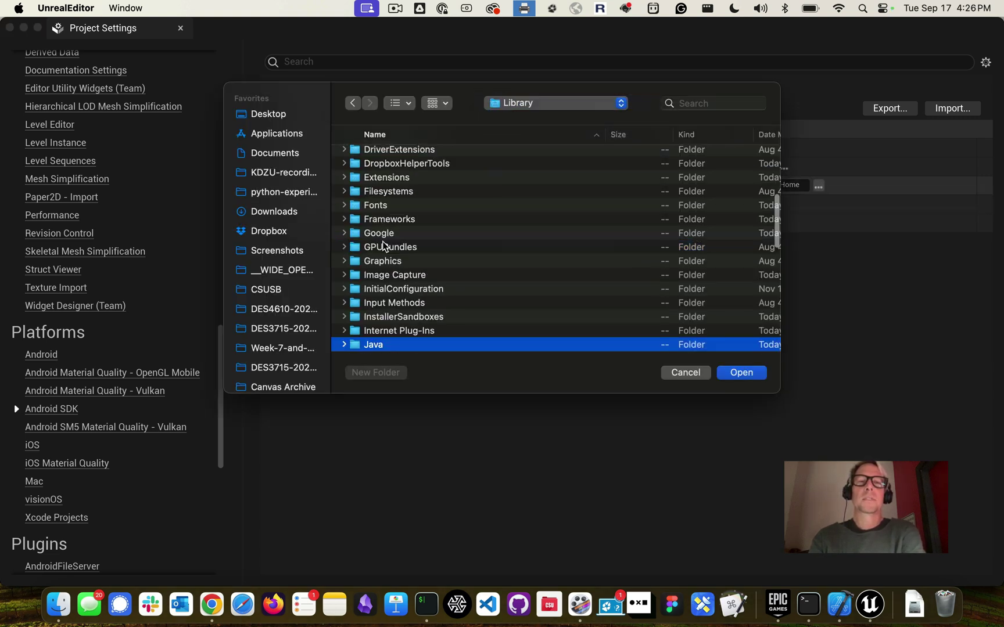
double_click(386, 311)
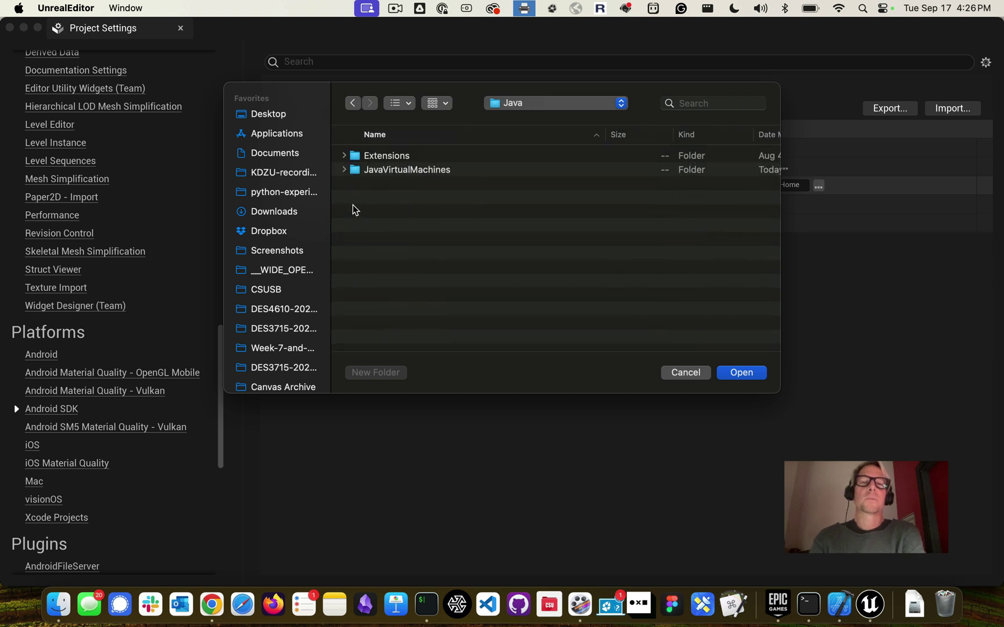
double_click(385, 174)
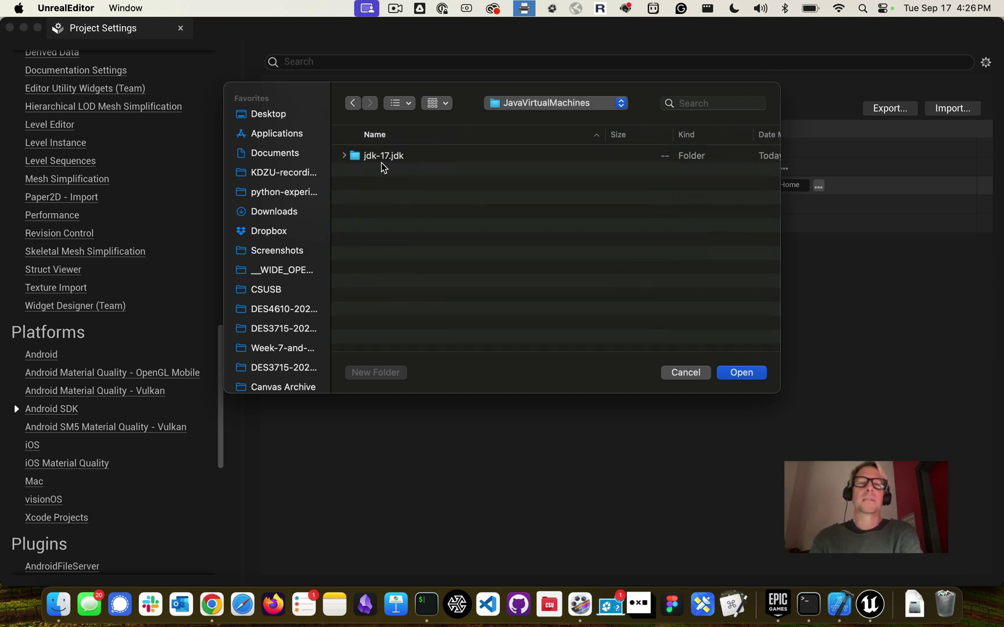
double_click(375, 158)
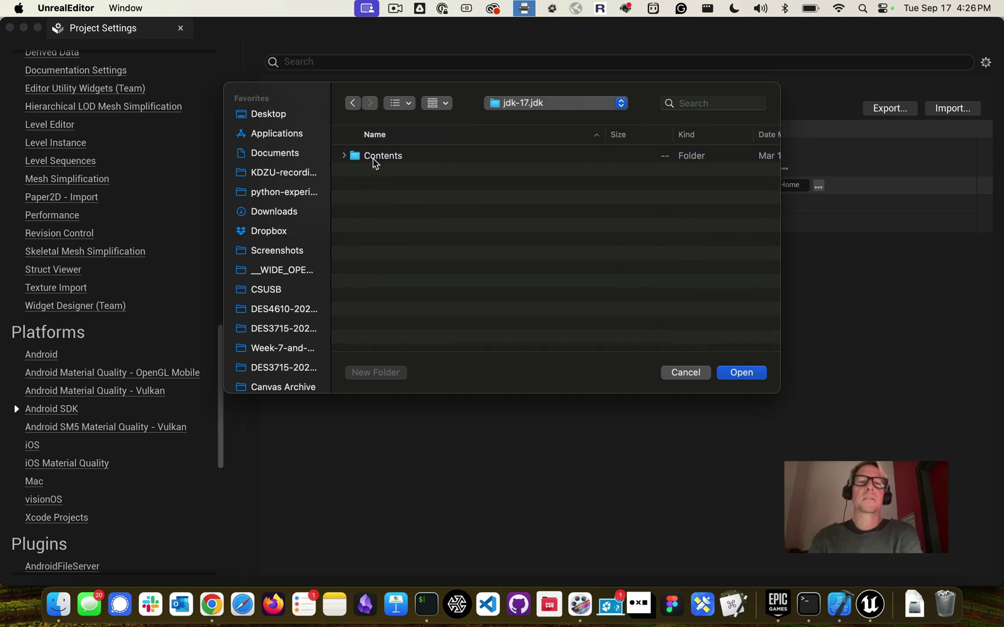
double_click(379, 157)
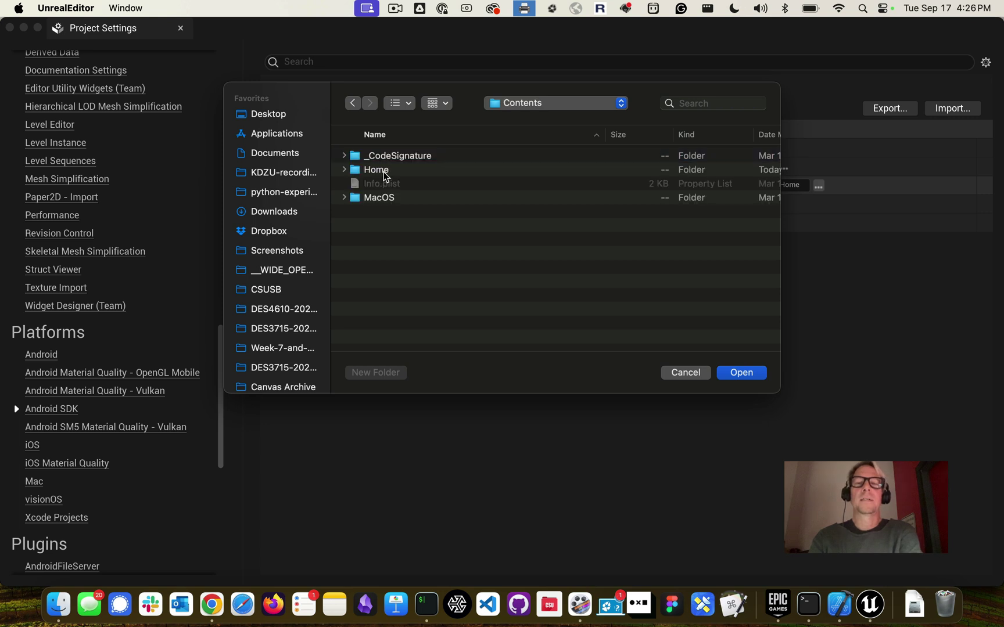
double_click(383, 171)
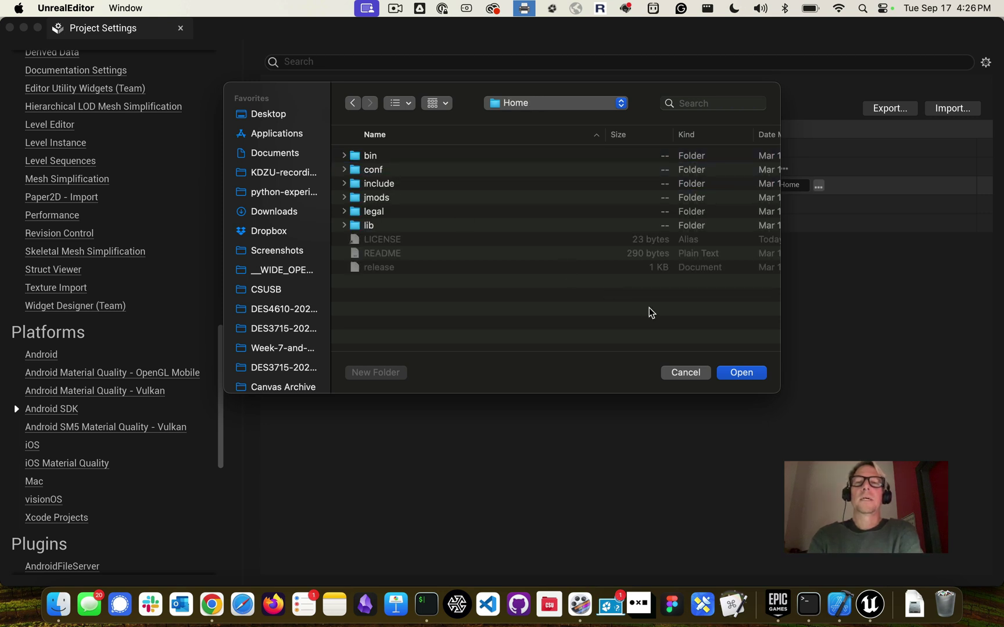
left_click(735, 372)
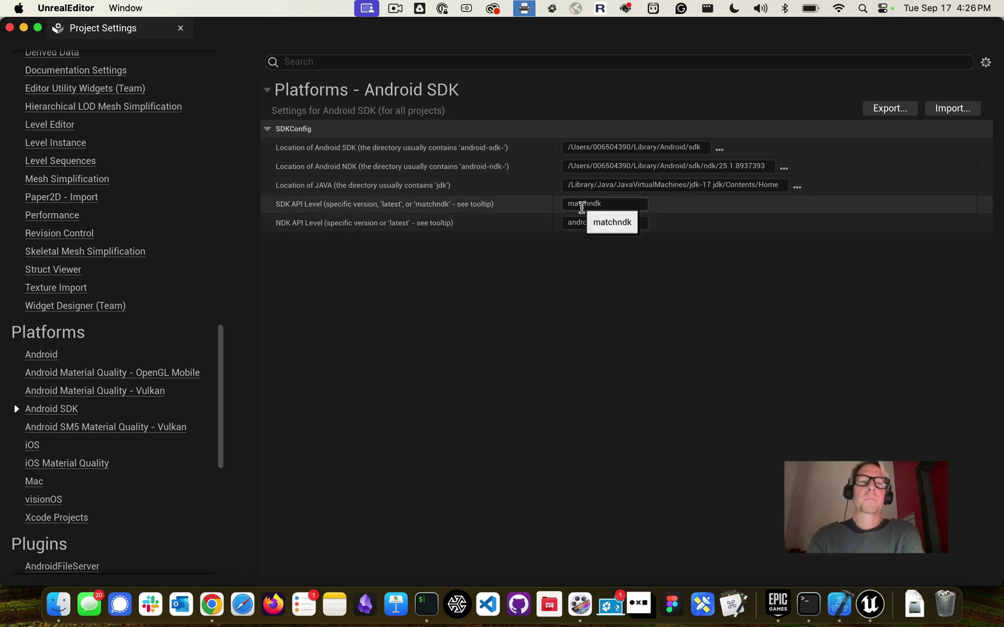
key("super+Tab")
key("super+Tab")
key("super+Tab")
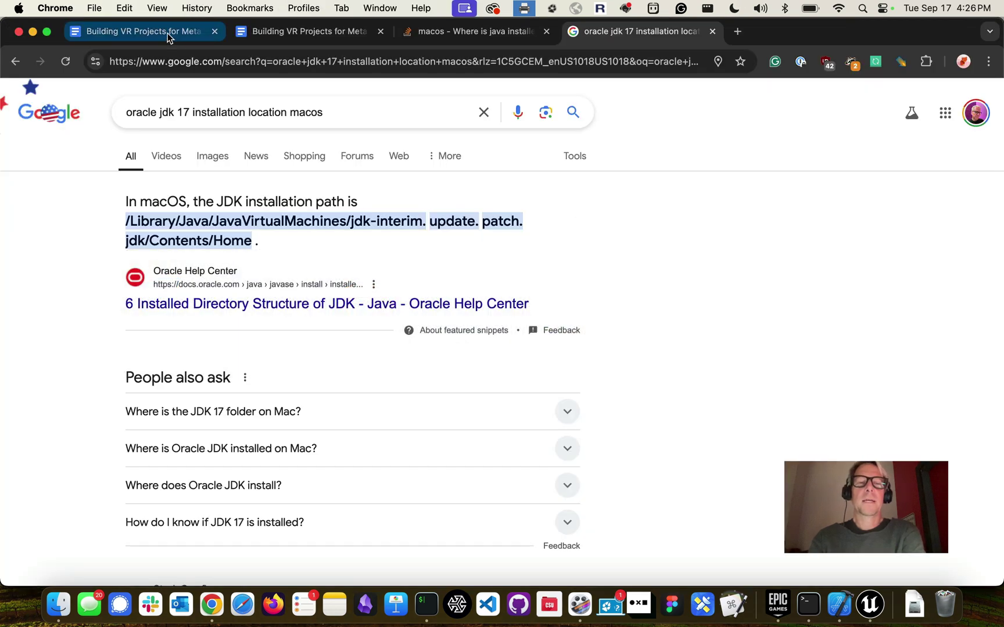
left_click(169, 34)
triple_click(416, 383)
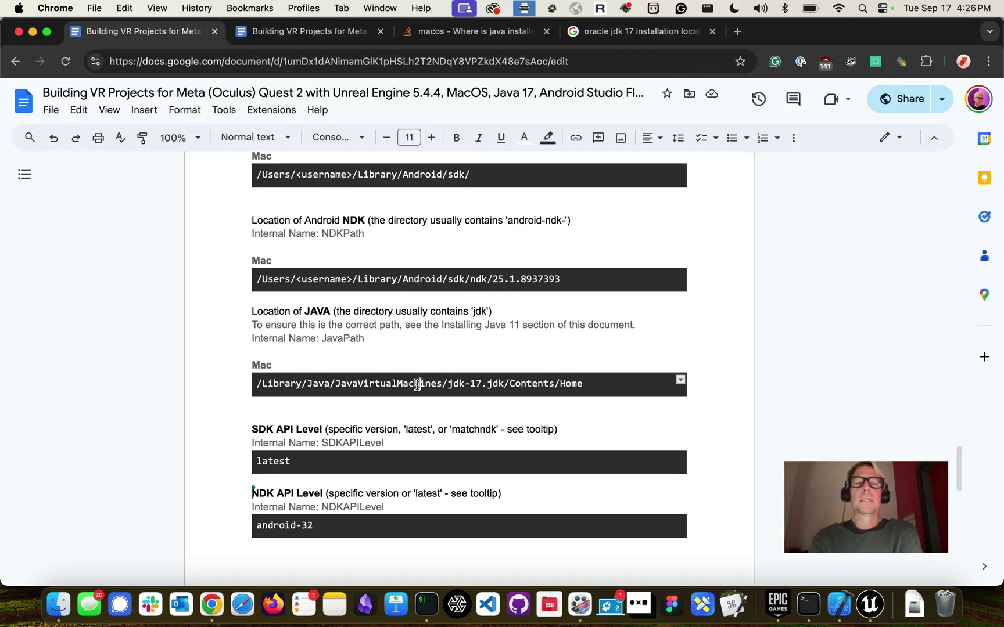
scroll(349, 419, "down", 1)
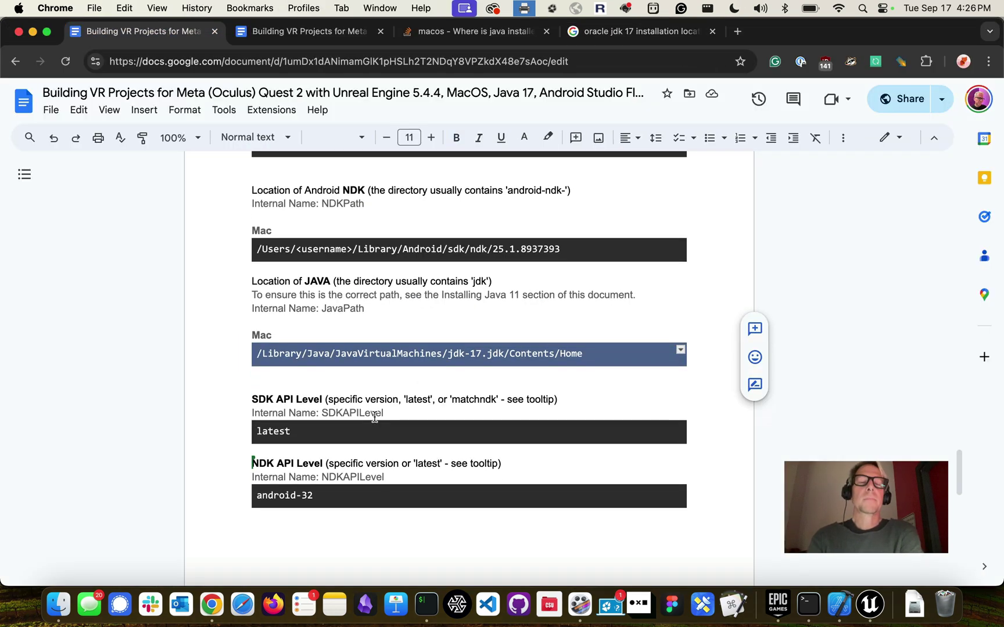
left_click(315, 435)
key("super+Tab")
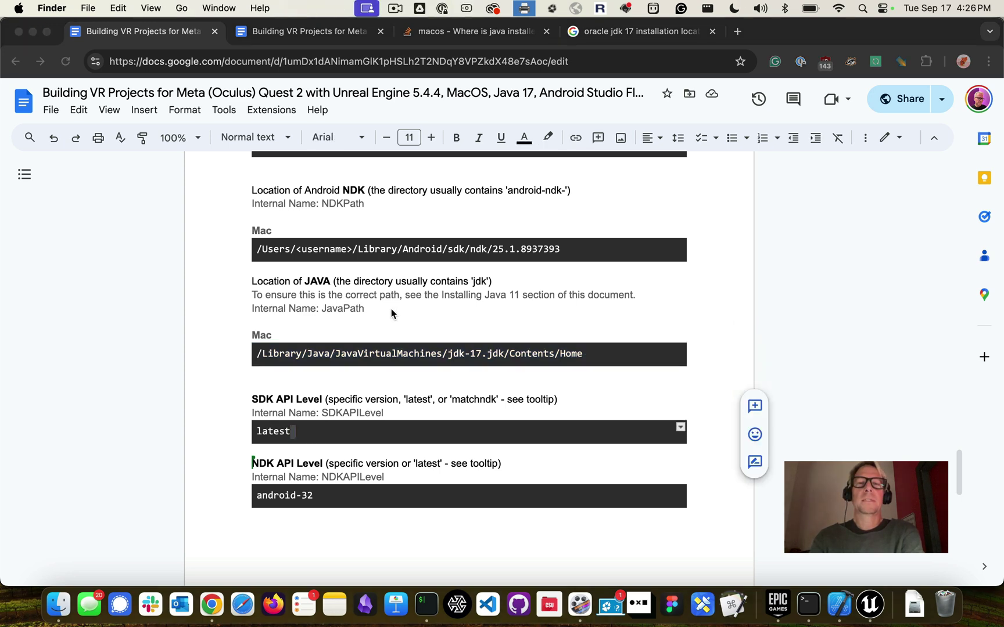
key("super+Tab")
key("super+Tab")
key("super+Tab")
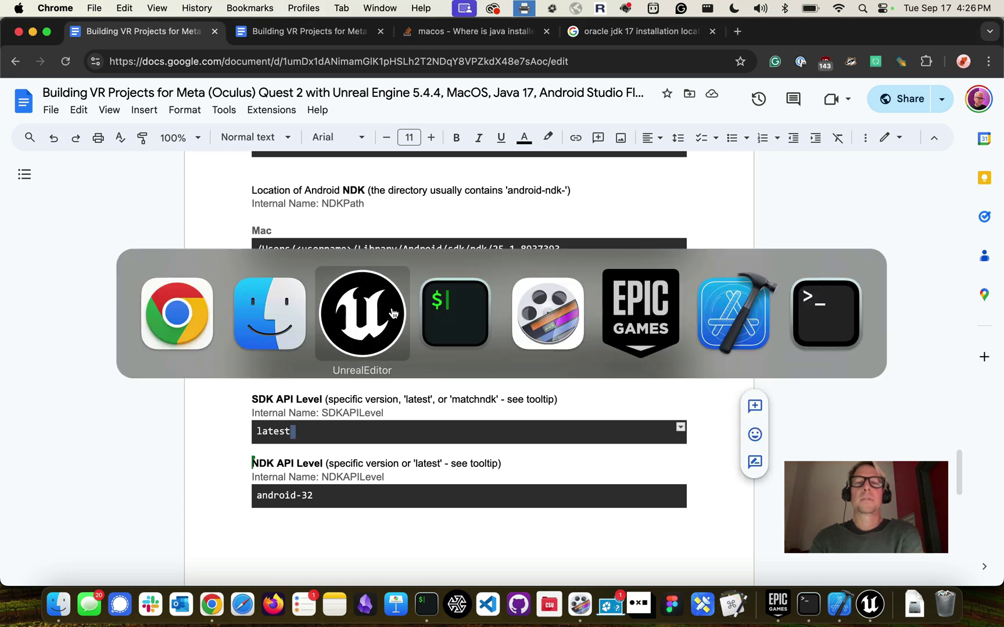
left_click(572, 203)
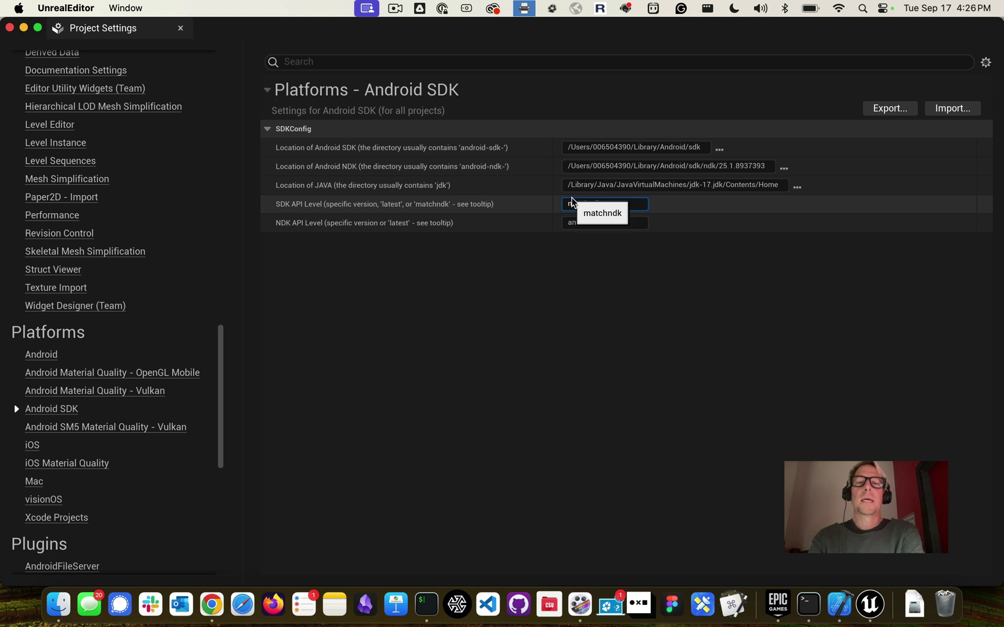
Set SDK API Level to latest and change NDK API Level from android-21 to android-32
double_click(571, 202)
type("latest")
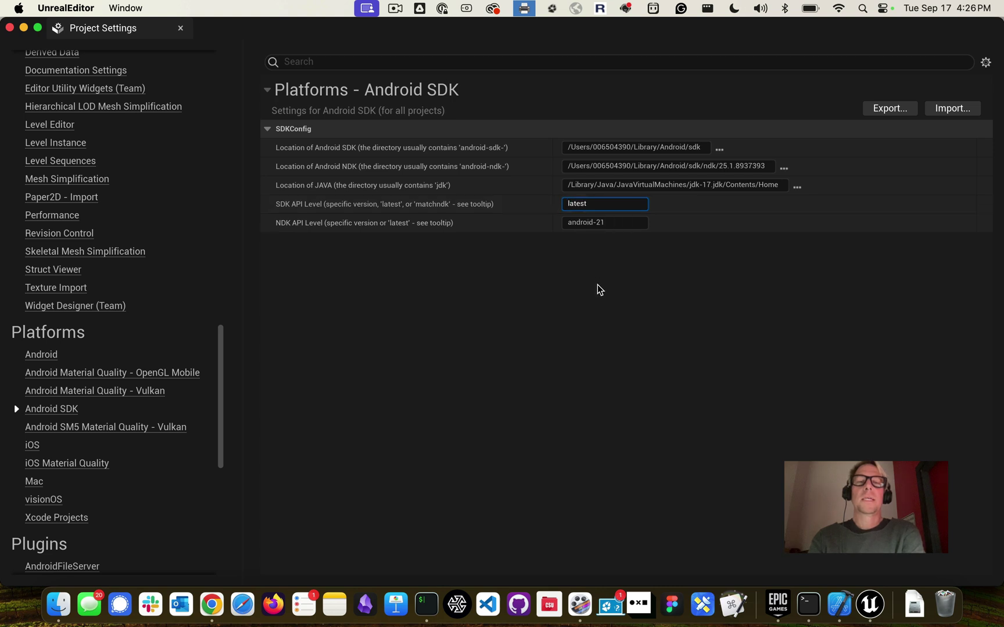
left_click(597, 285)
left_click(616, 222)
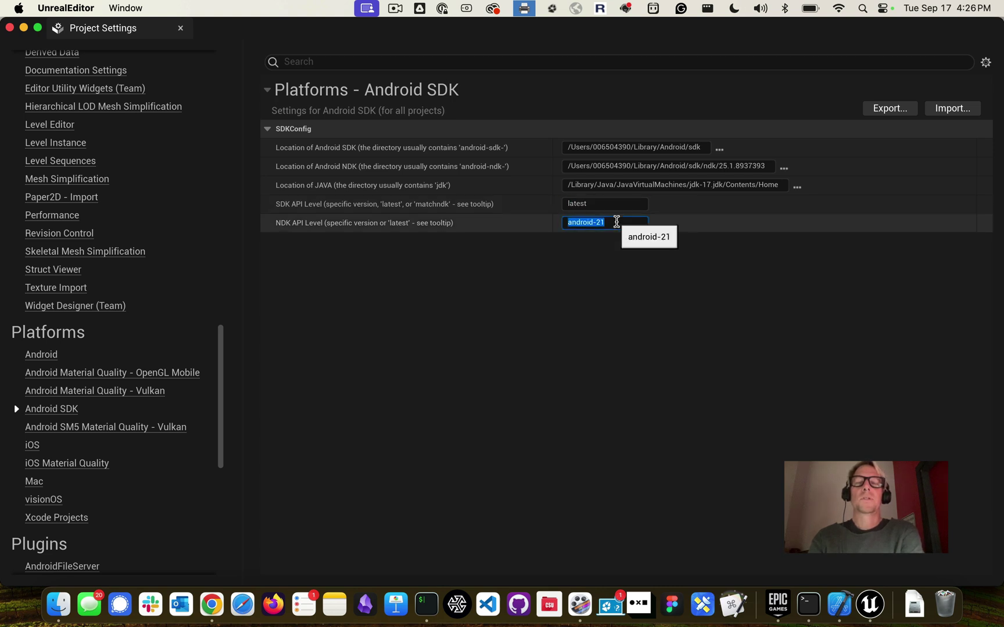
left_click(617, 222)
key("BackSpace")
key("BackSpace")
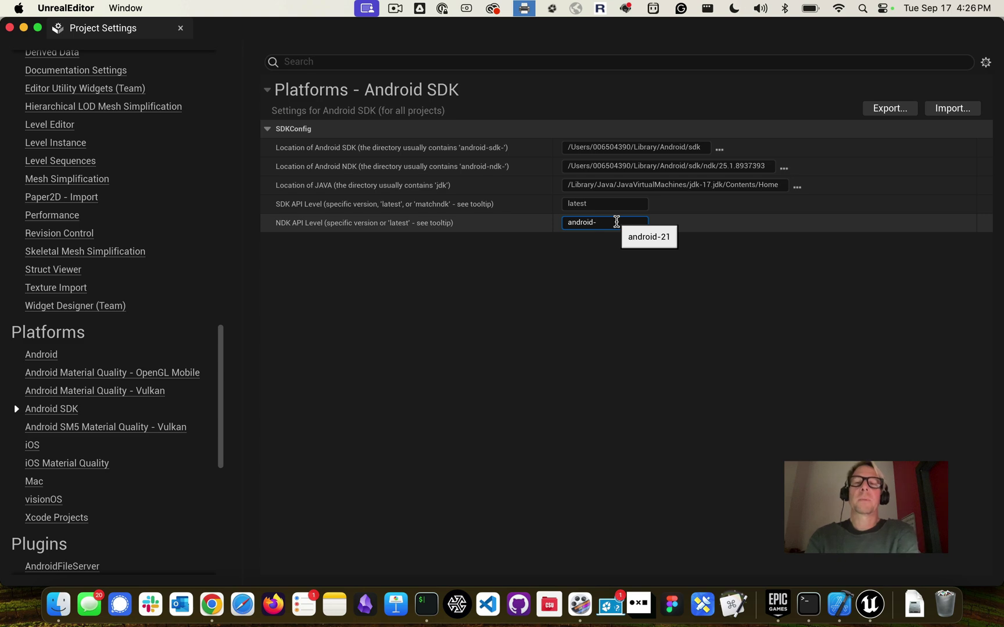
type("32")
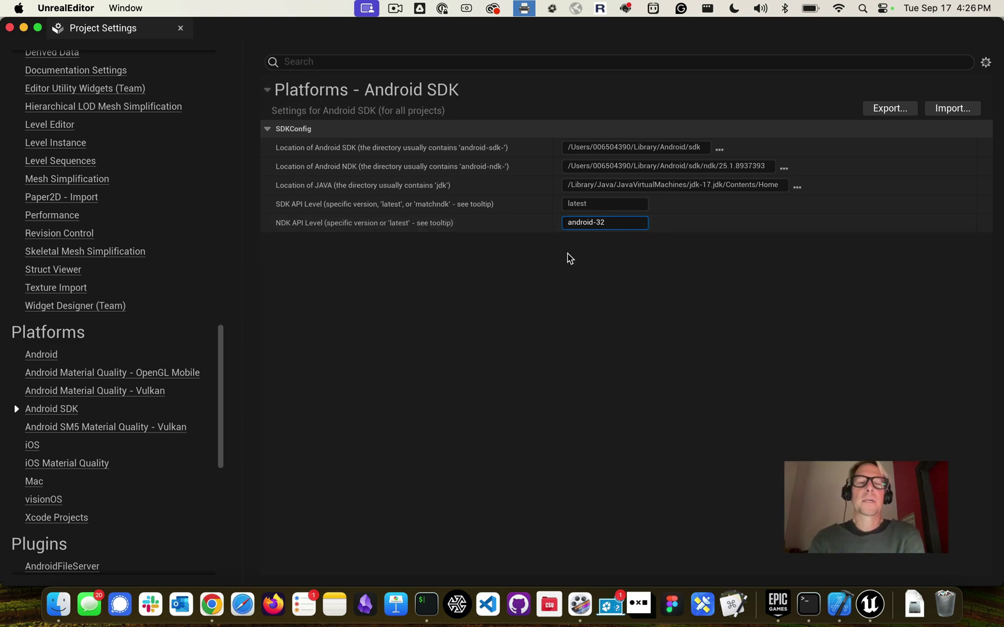
Compare the values against the guide, then close Project Settings to return to VRTemplateMap
key("super+Tab")
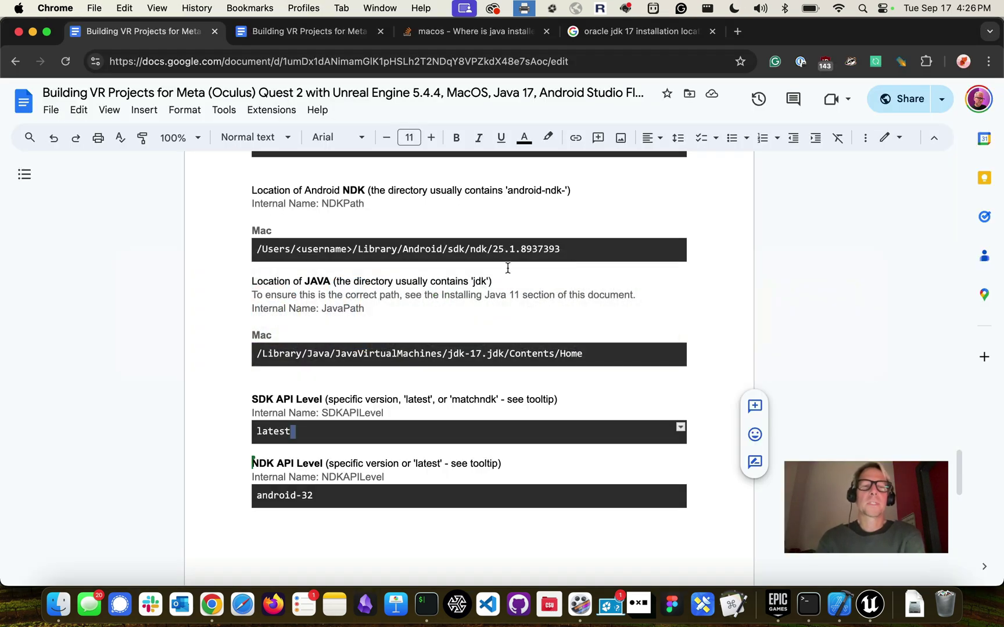
scroll(349, 479, "down", 8)
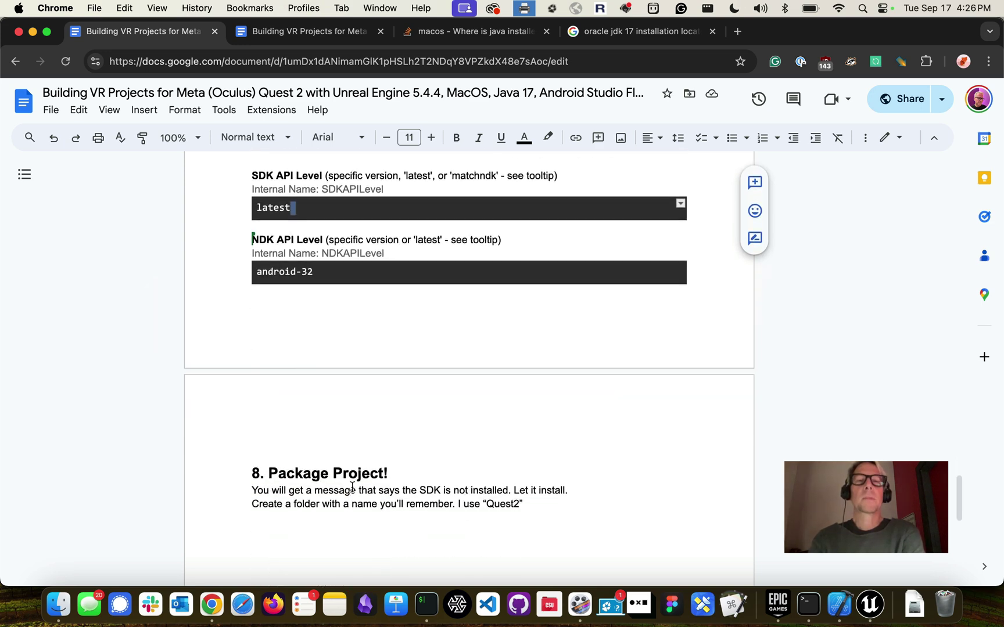
scroll(352, 486, "up", 5)
key("super+Tab")
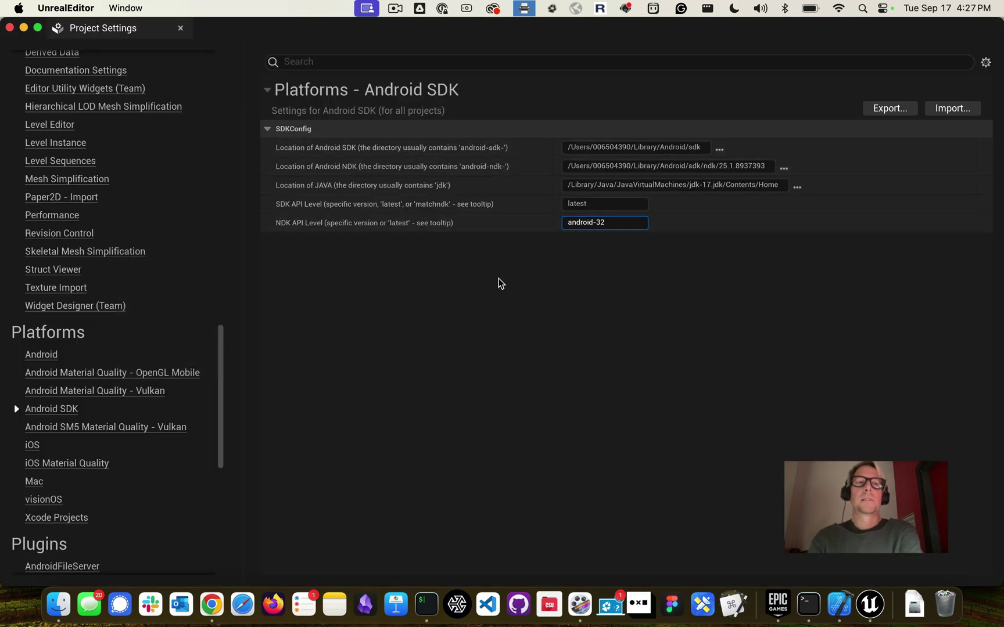
left_click(10, 28)
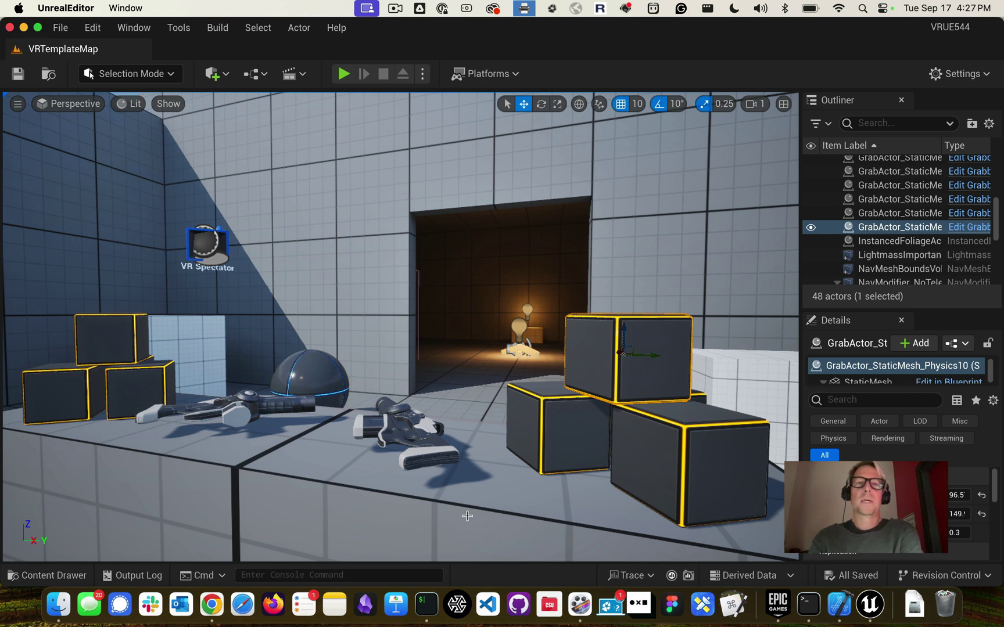
Launch SideQuest, allow the Oculus Quest 2 to connect, then minimize SideQuest
left_click(457, 606)
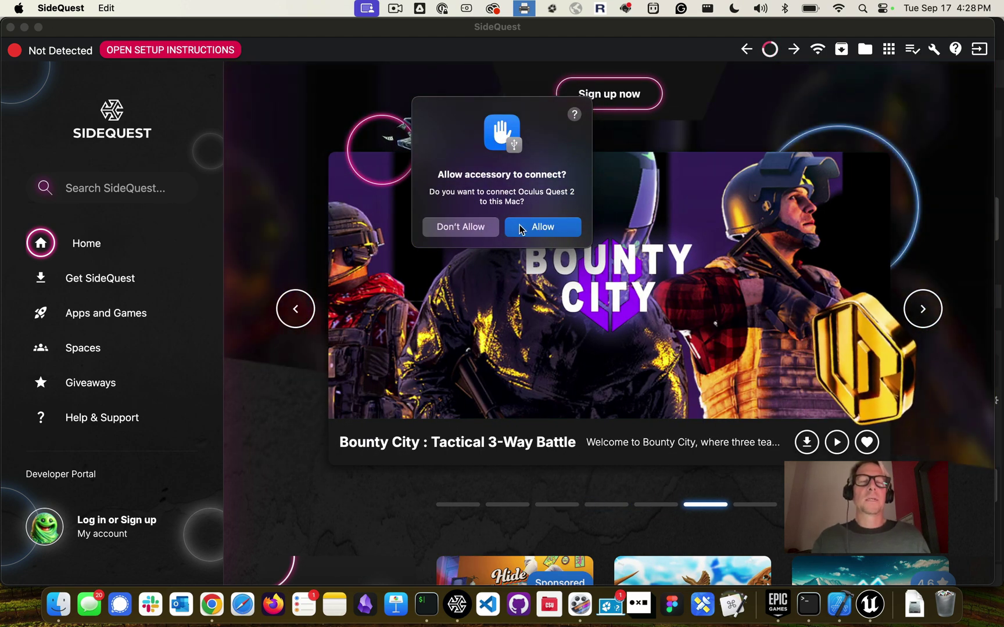
left_click(520, 226)
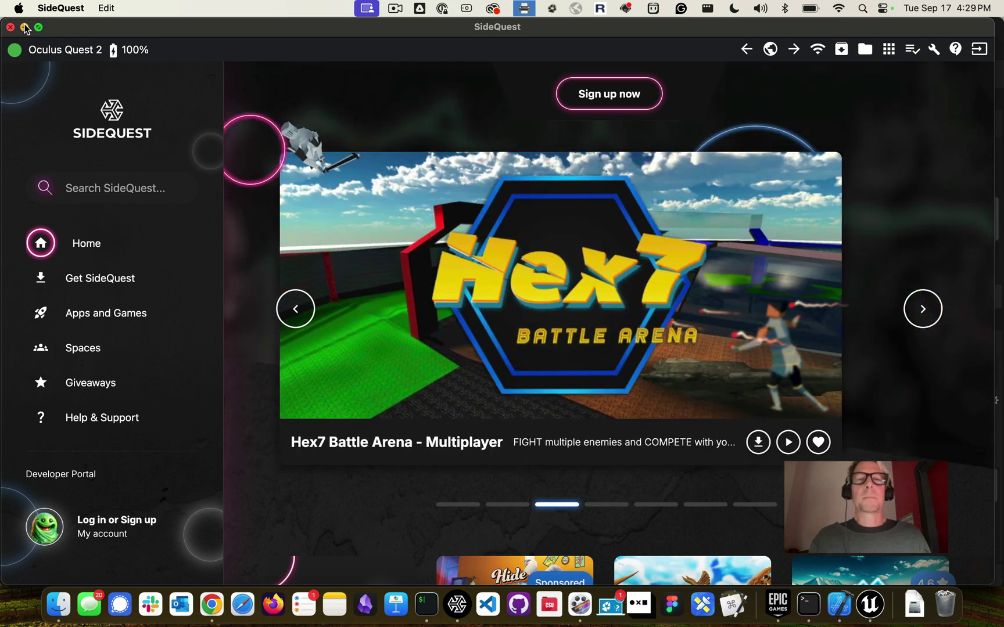
left_click(25, 28)
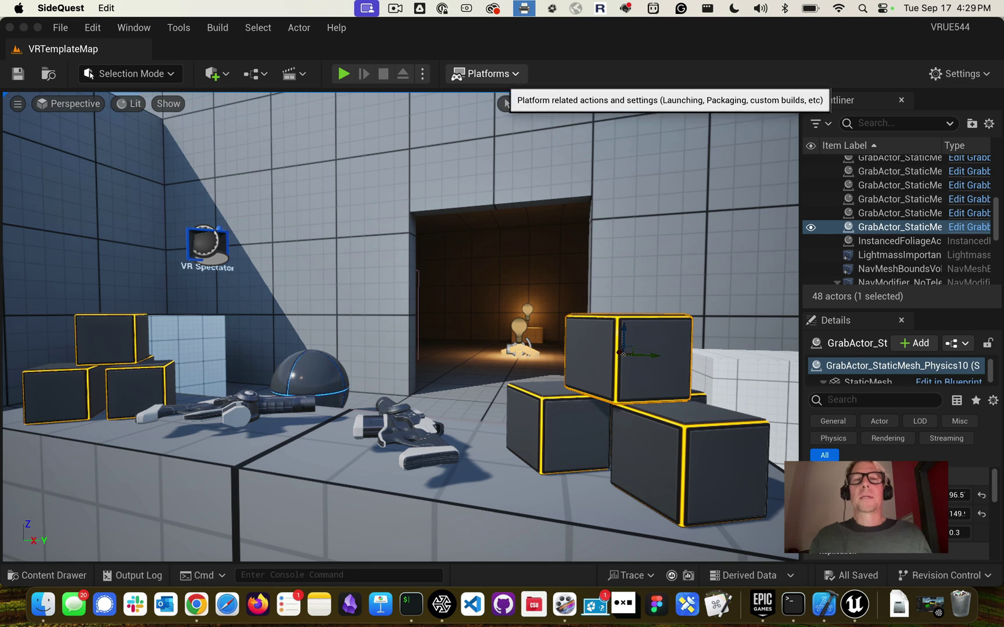
Choose Platforms > Android > Package Project to start packaging for Android
left_click(509, 77)
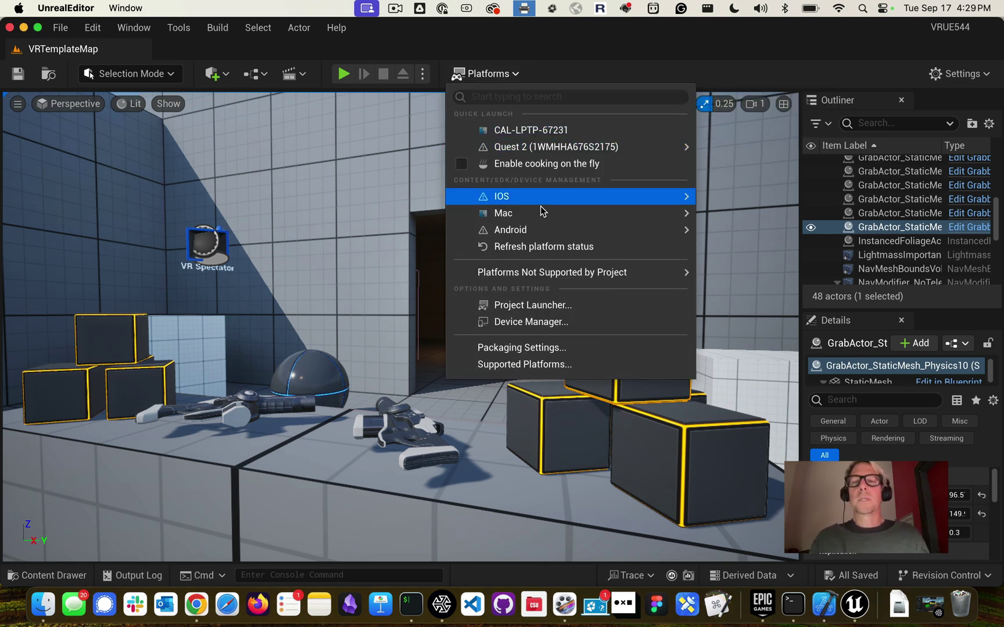
mouse_move(546, 233)
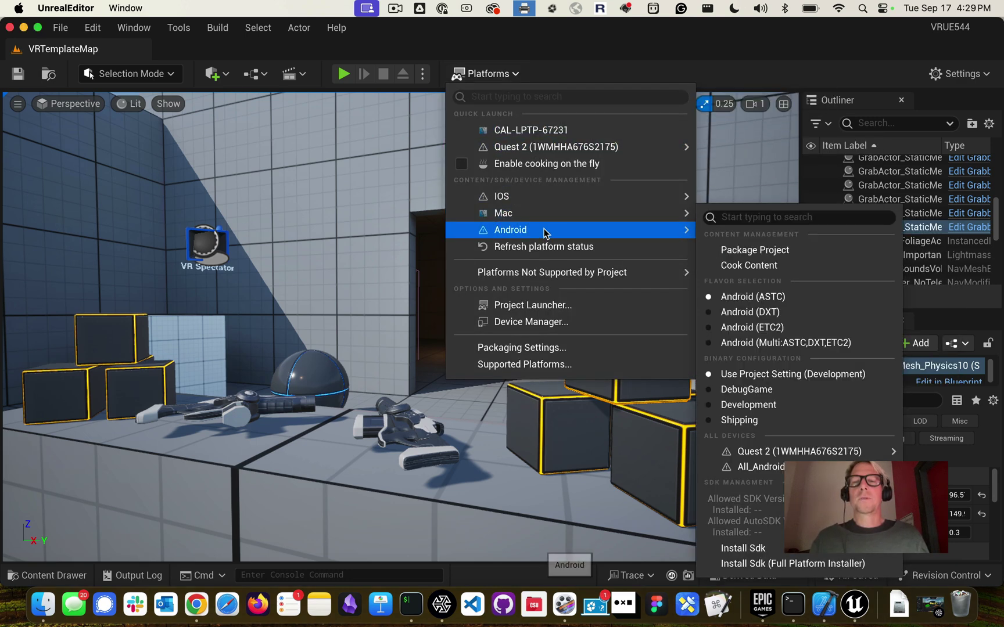
left_click(749, 248)
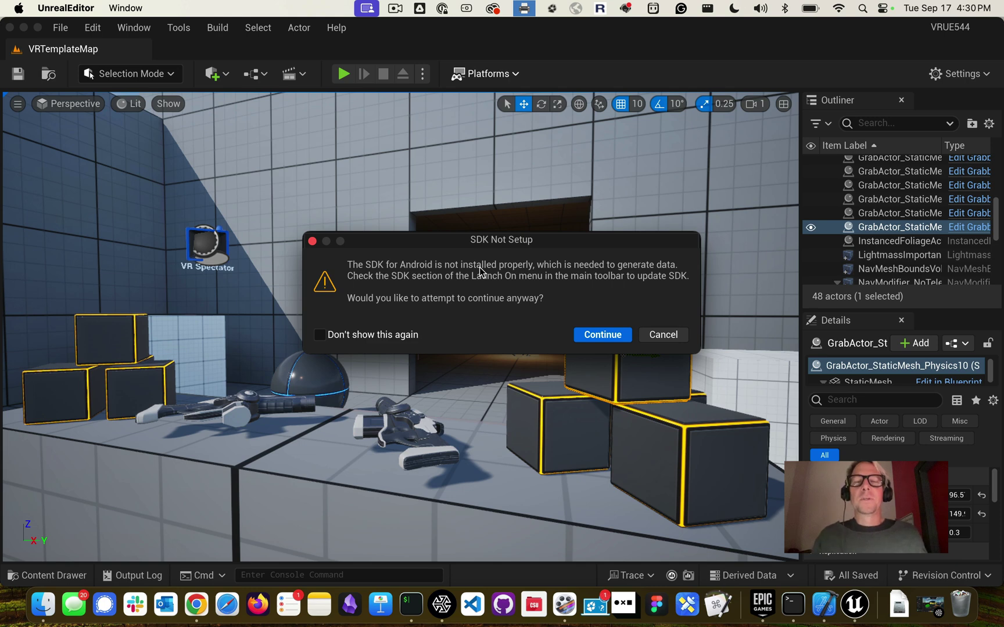
Continue past the SDK Not Setup warning and create a new folder named Quest2
left_click(594, 337)
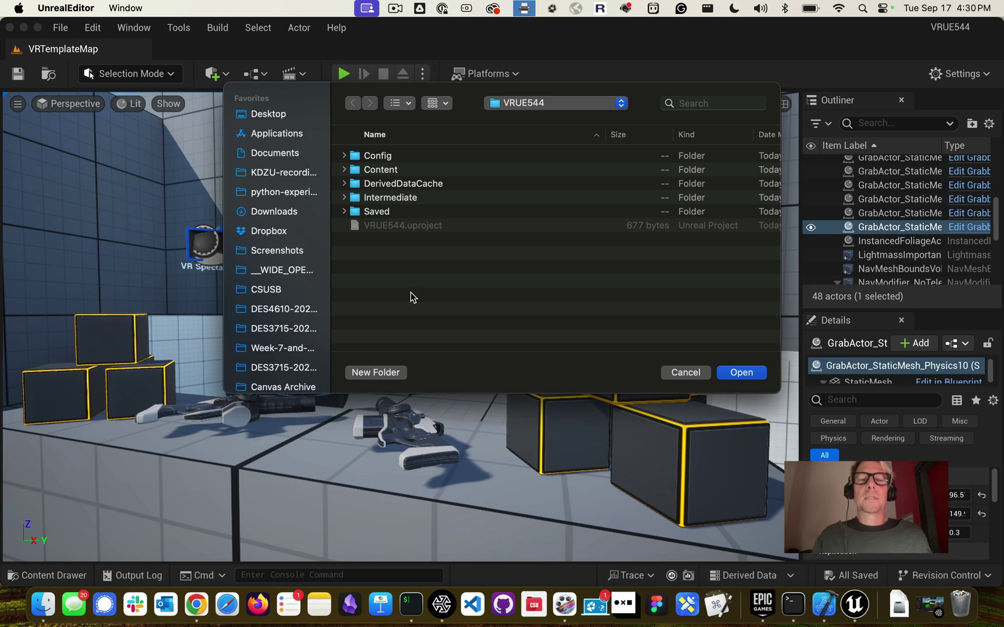
left_click(385, 375)
type("Q")
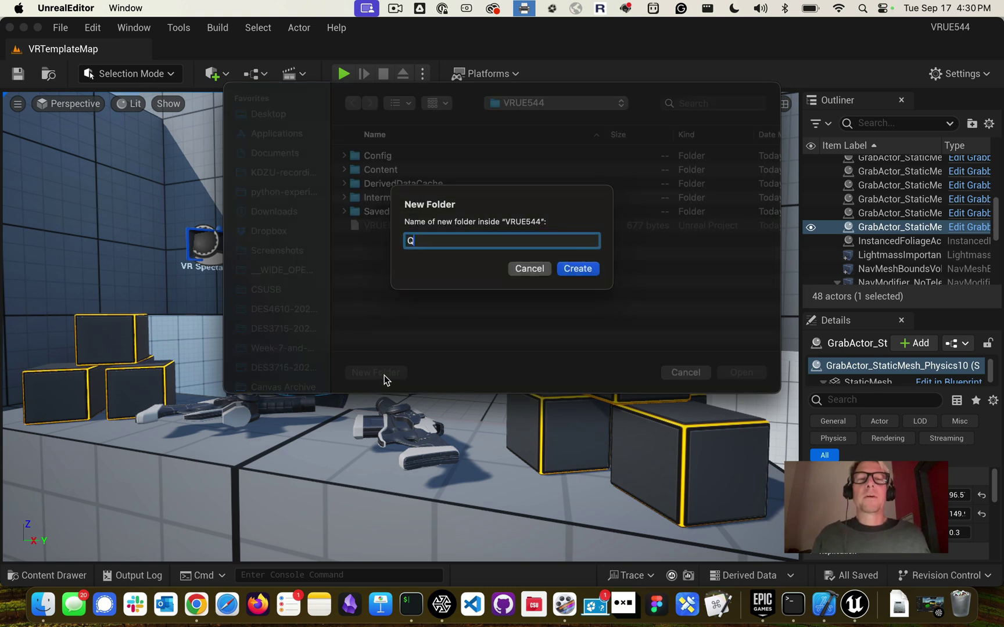
type("uest2")
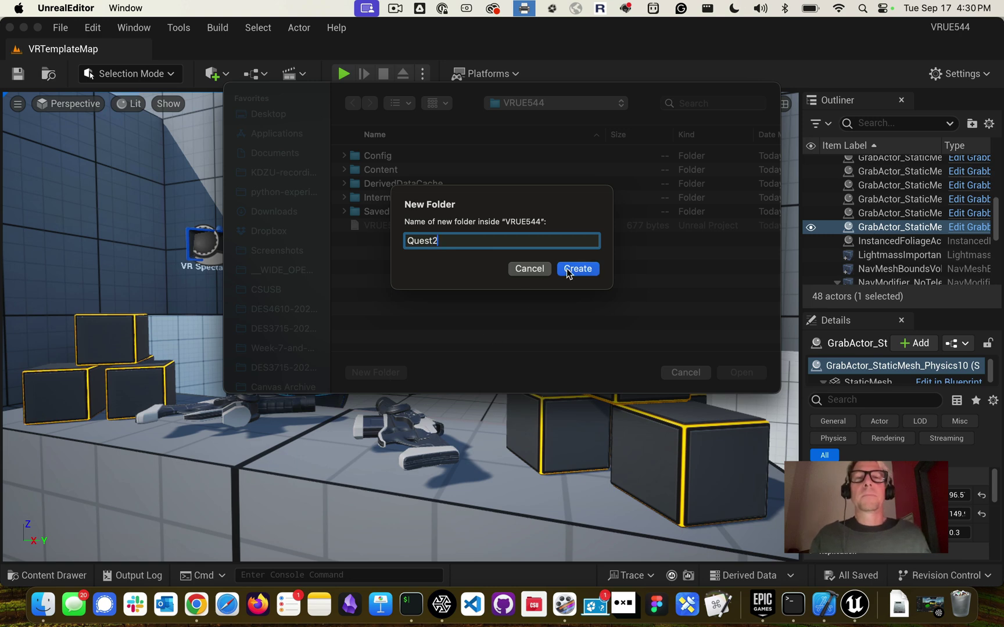
left_click(569, 273)
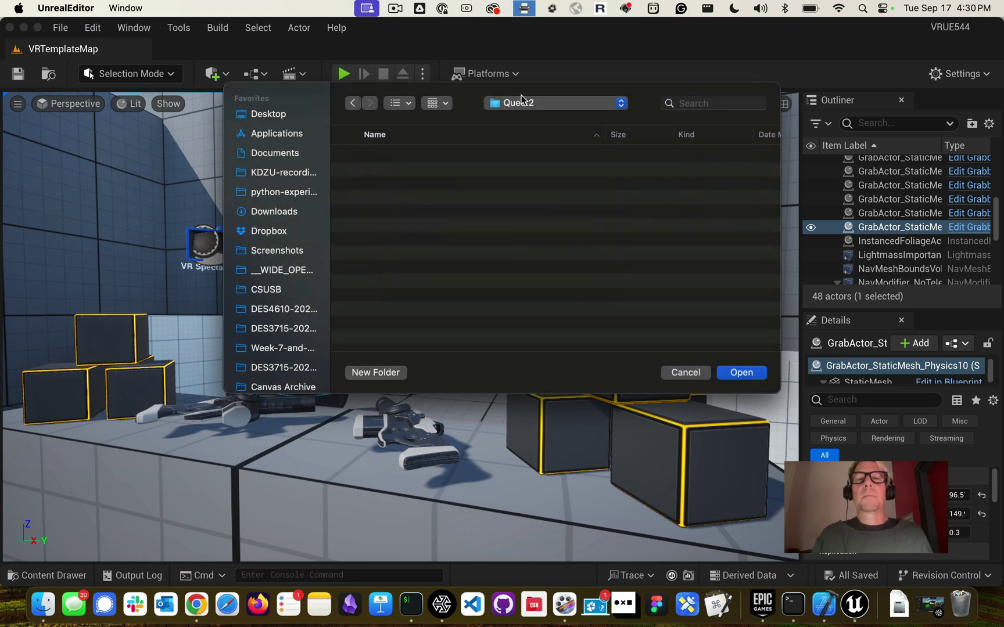
Select VRUE544/Quest2 as the output folder and start packaging
left_click(534, 102)
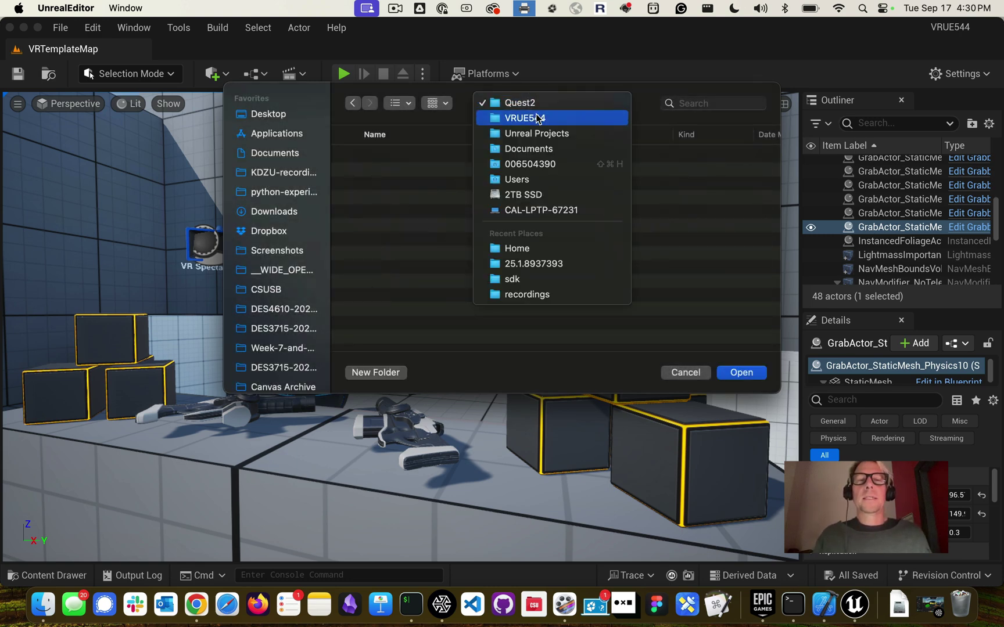
left_click(523, 119)
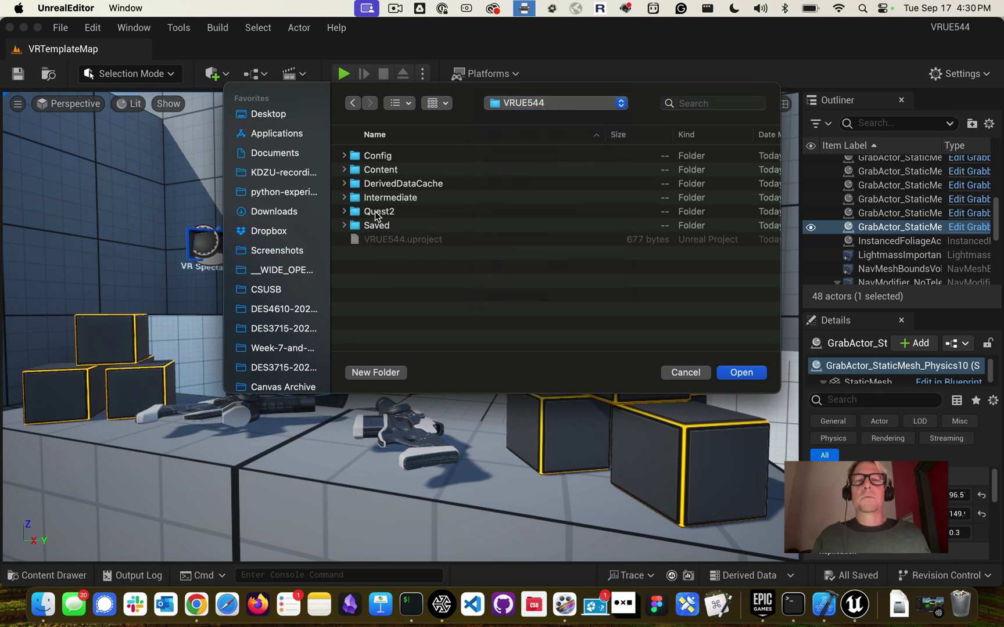
double_click(376, 211)
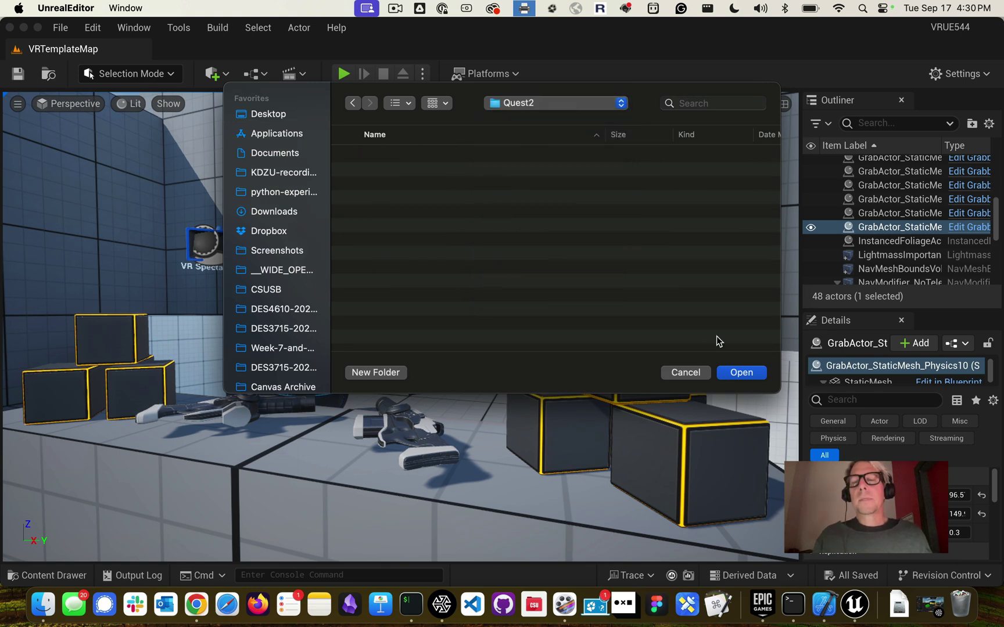
left_click(737, 372)
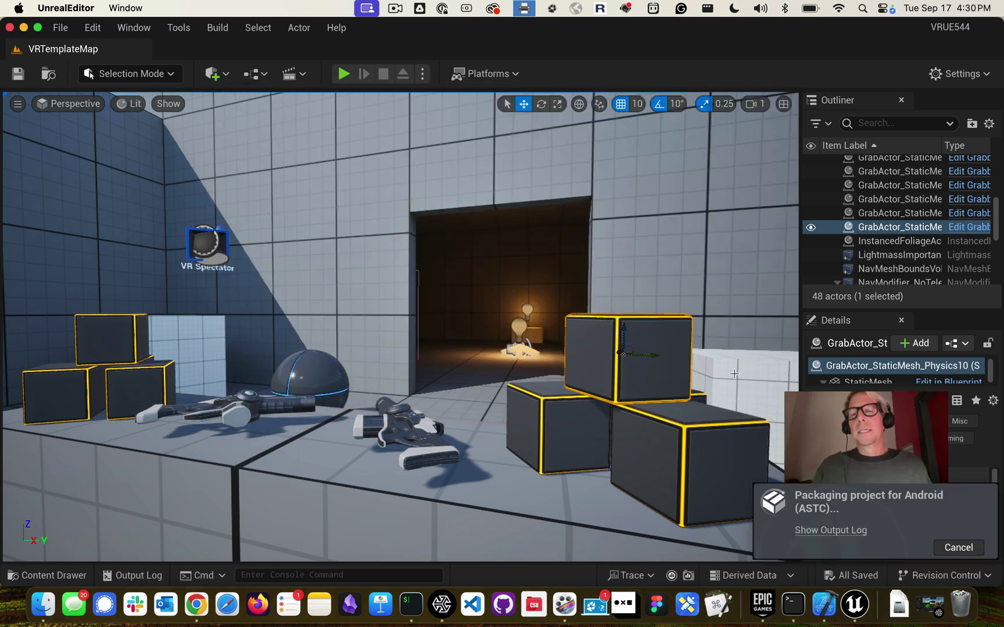
Show the Output Log and wait until it reports BUILD SUCCESSFUL
left_click(830, 531)
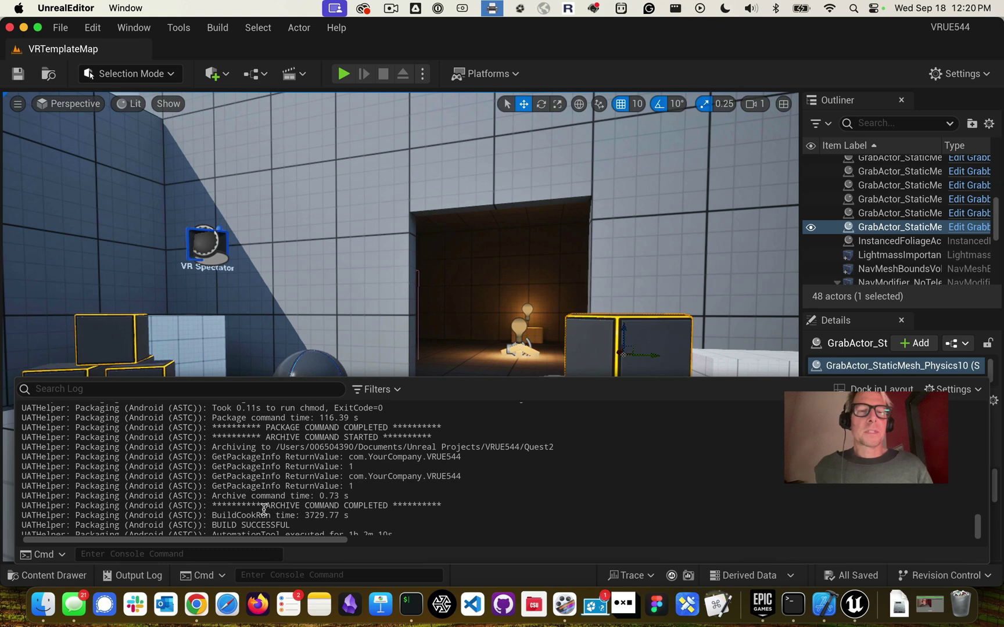
Scroll through the packaging log, then bring up a Finder window
scroll(274, 472, "up", 5)
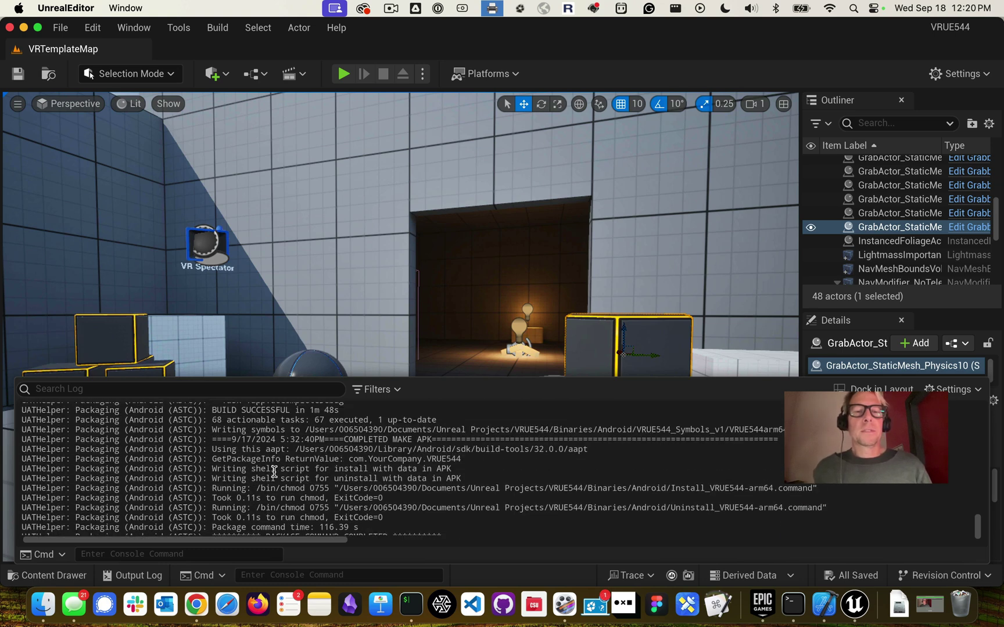
scroll(274, 472, "down", 1)
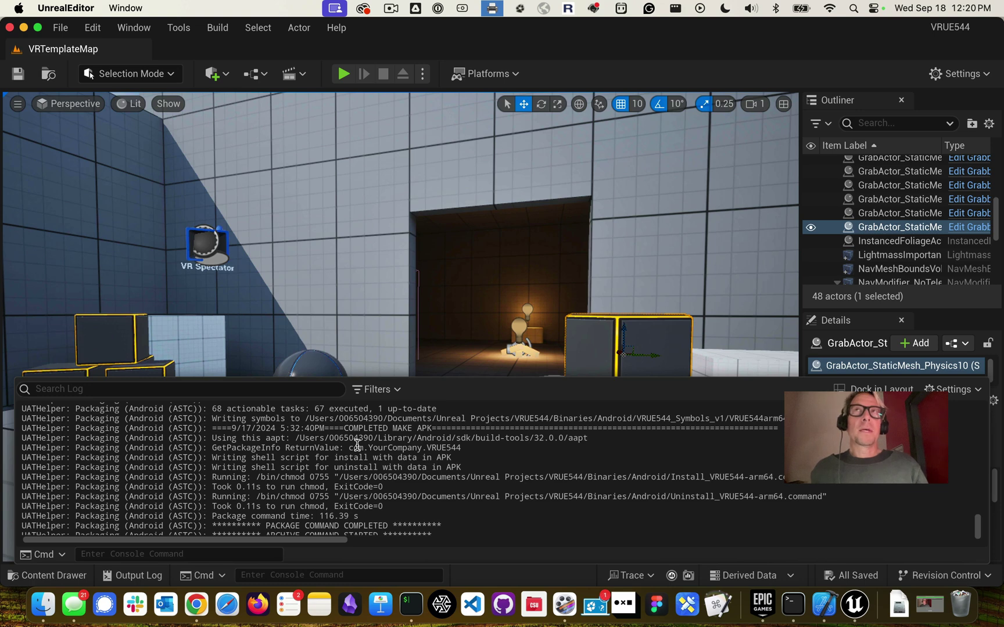
left_click(36, 611)
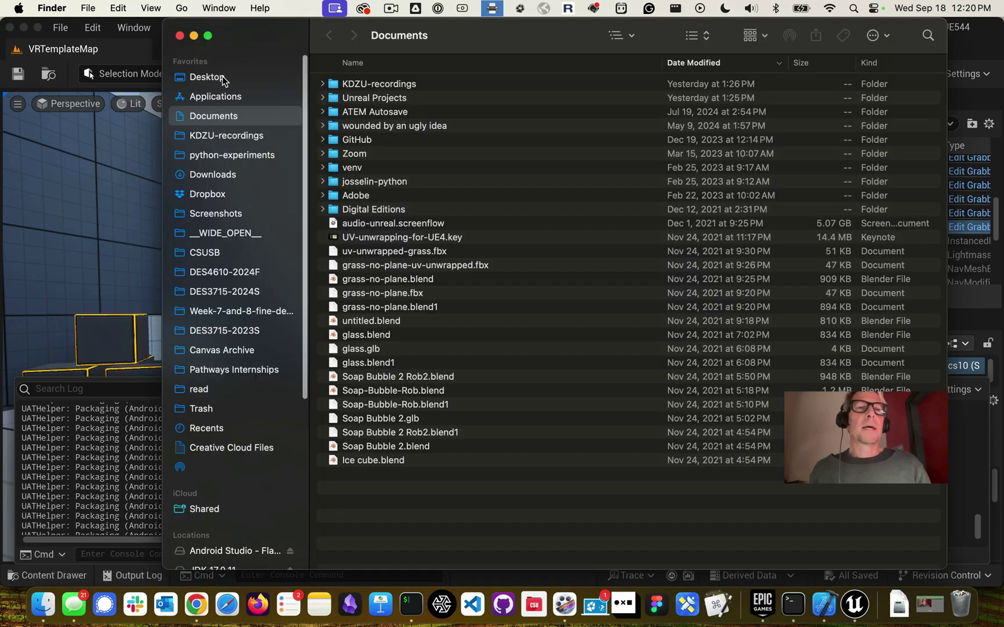
Open Unreal Projects/VRUE544/Quest2/Android_ASTC and look over the install and uninstall scripts and VRUE544-arm64.apk
double_click(358, 99)
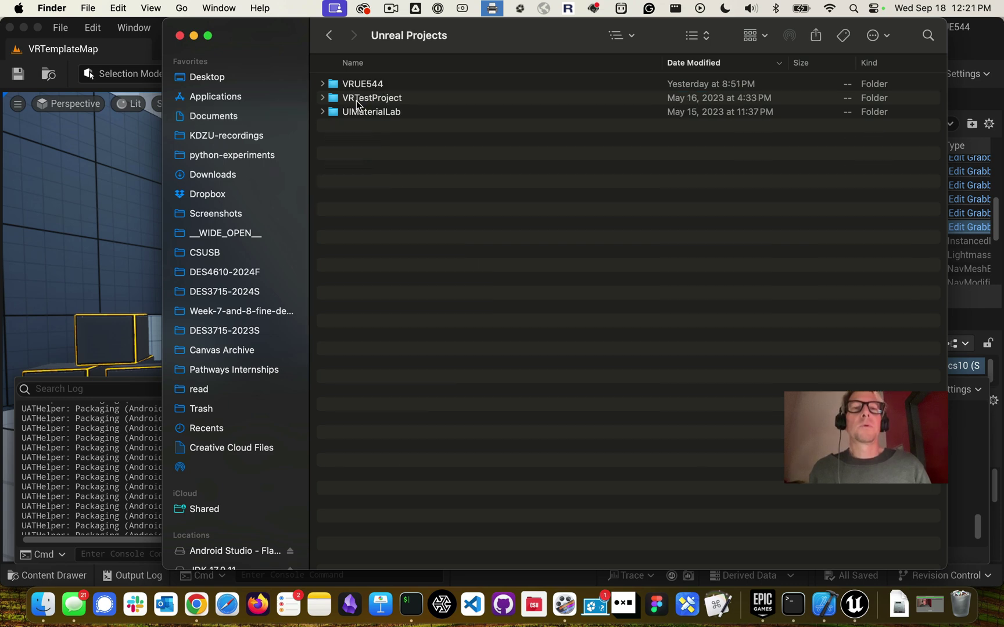
left_click(323, 85)
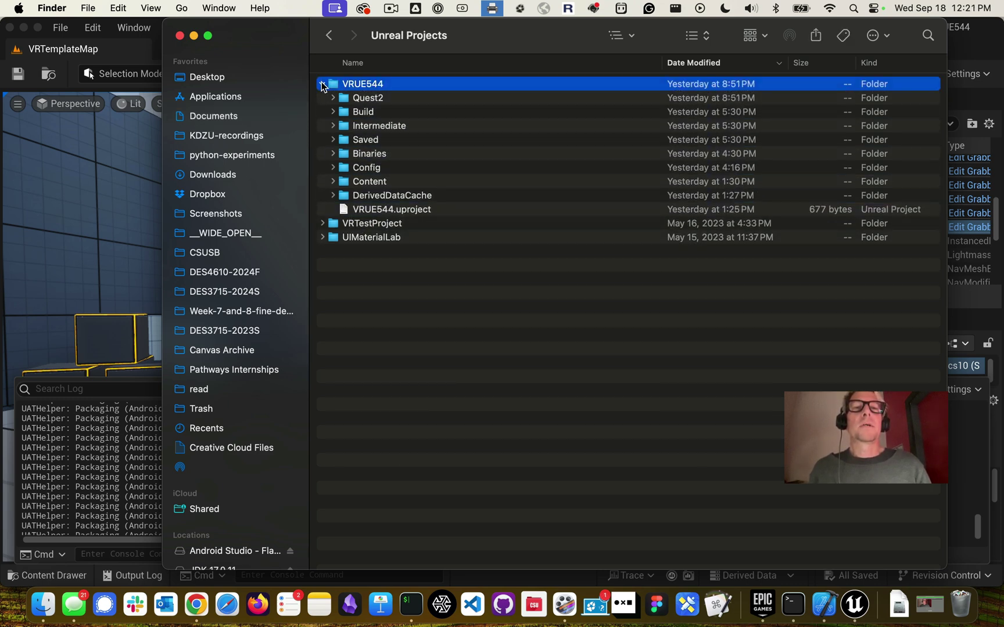
double_click(368, 98)
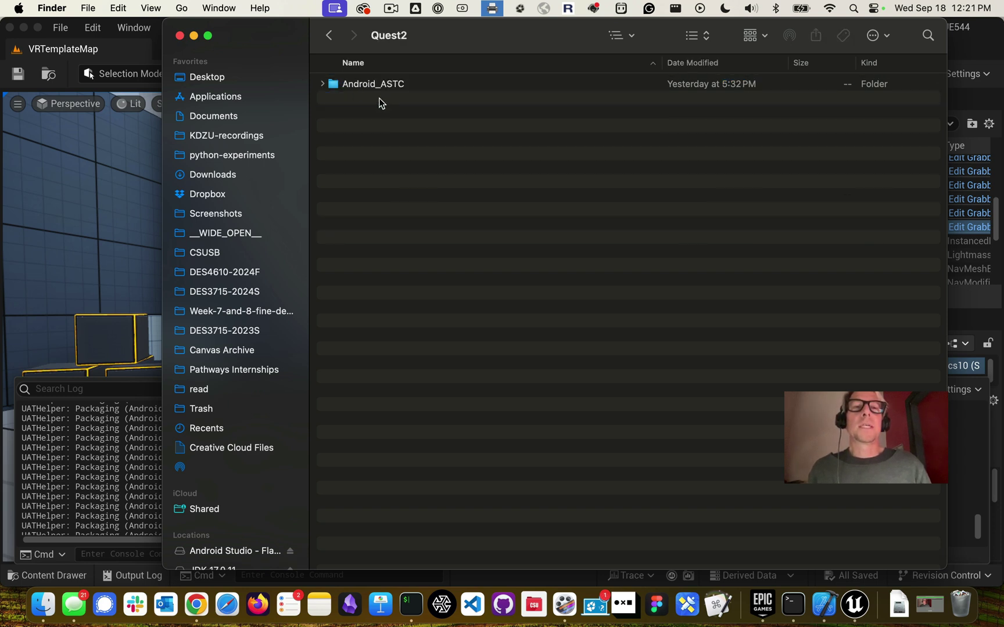
double_click(350, 86)
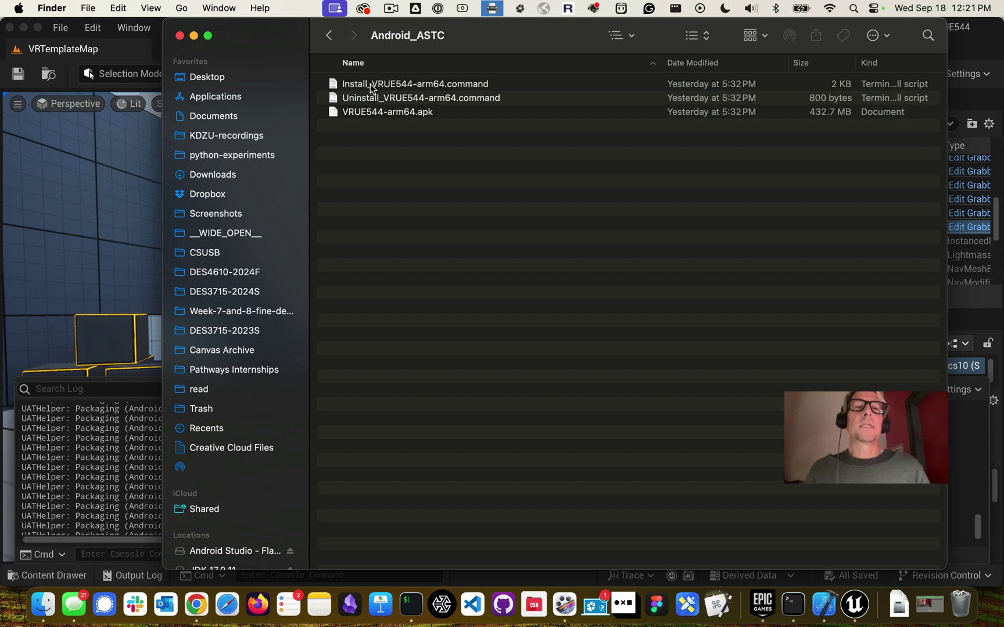
left_click(372, 87)
left_click(384, 99)
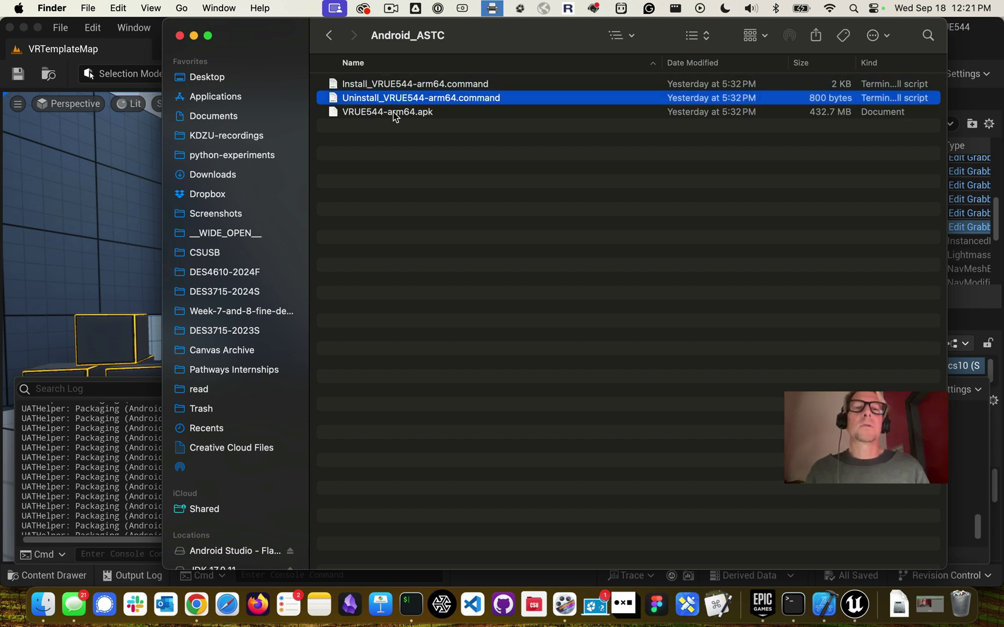
left_click(393, 113)
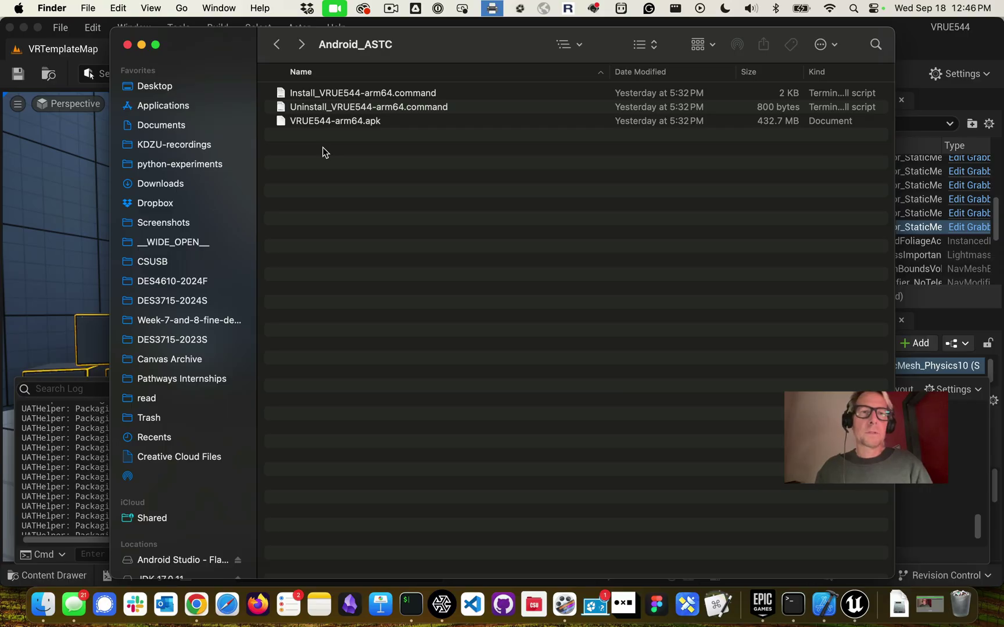
Cmd+Tab to SideQuest to confirm the Quest 2 is connected, then back to Finder
key("super+Tab")
key("super+Tab")
key("super+Tab")
key("super+Tab")
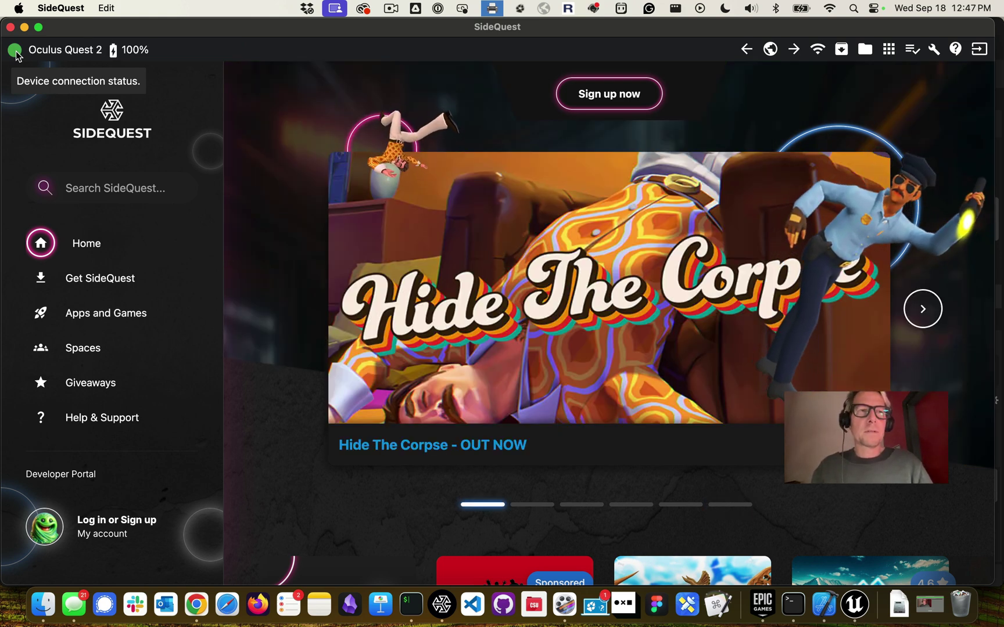
key("super+Tab")
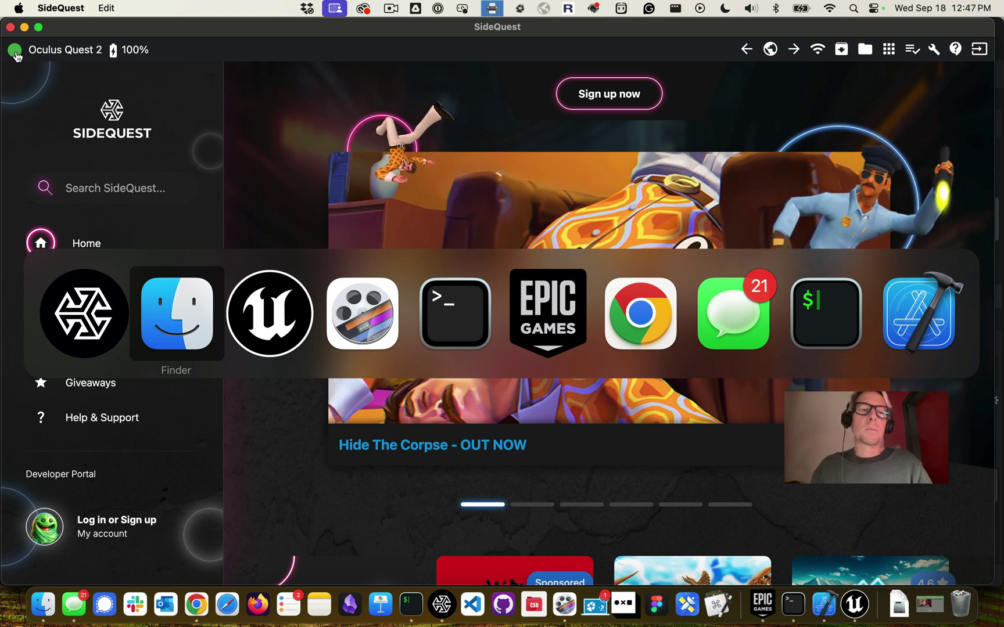
key("super+Tab")
key("super+Tab")
key("super+Tab")
key("super+Tab")
key("super+Tab")
key("super+Tab")
key("super+Tab")
key("super+Tab")
key("super+Tab")
key("super+Tab")
key("super+Tab")
key("super+Tab")
key("super+Tab")
key("super+Tab")
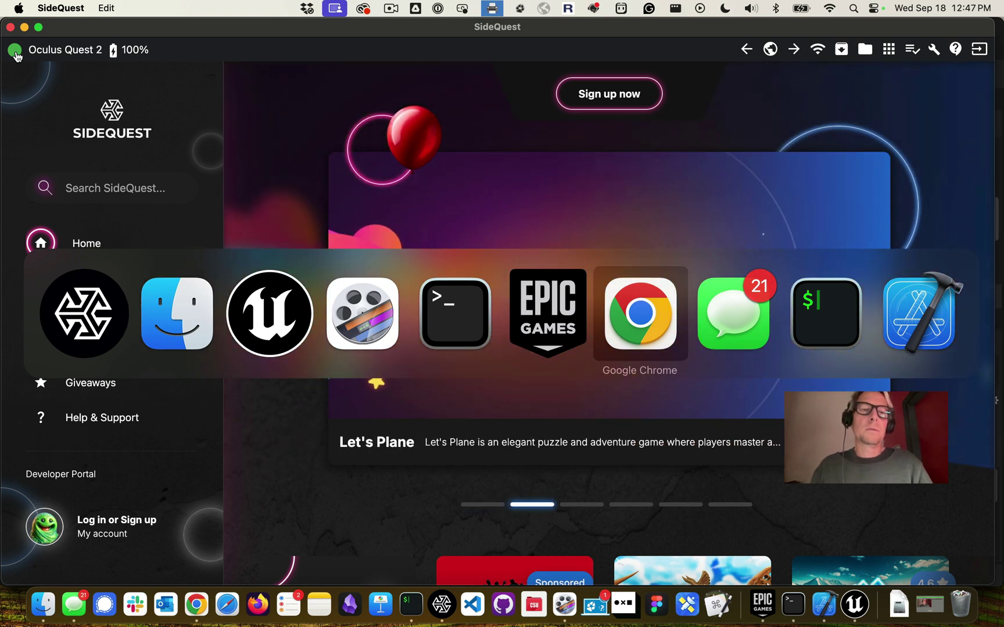
key("super+Tab")
key("super+Tab")
key("super+Tab")
key("super+Tab")
key("super+Tab")
key("super+Tab")
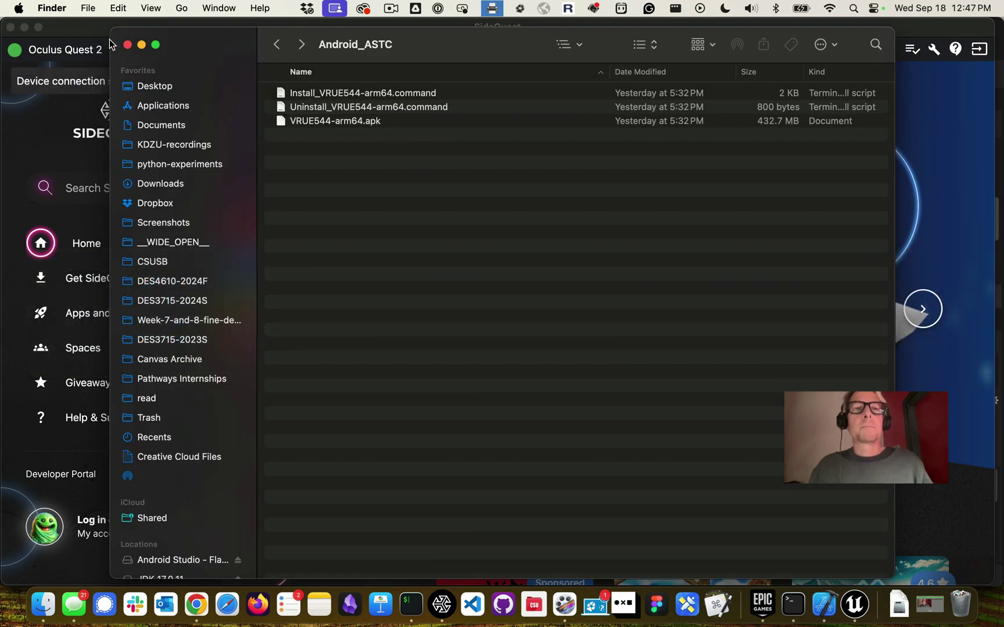
Run Install_VRUE544-arm64.command from the Android_ASTC folder to install the app on the headset
left_click(327, 94)
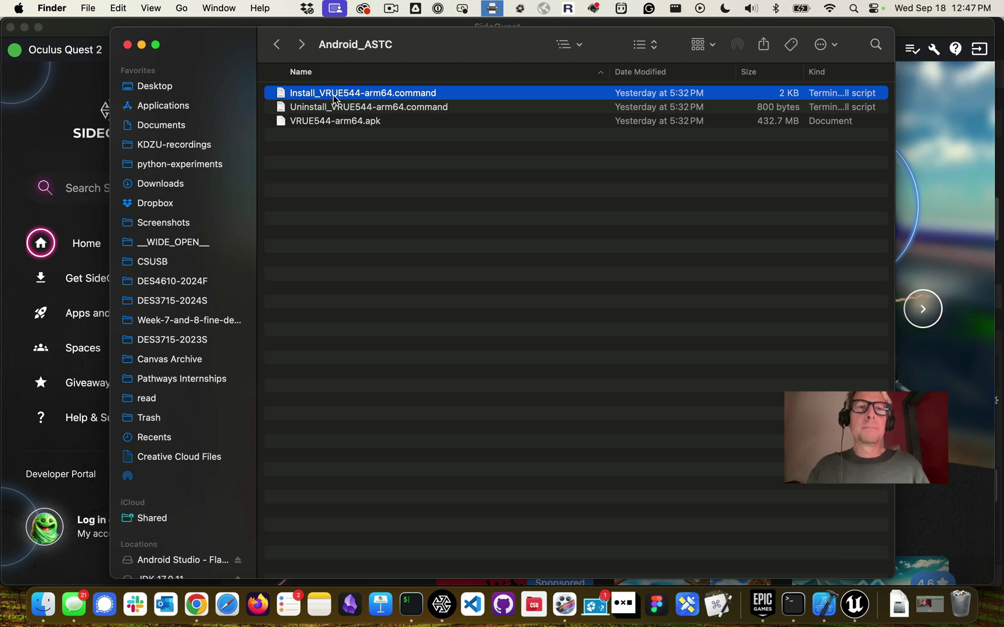
double_click(334, 98)
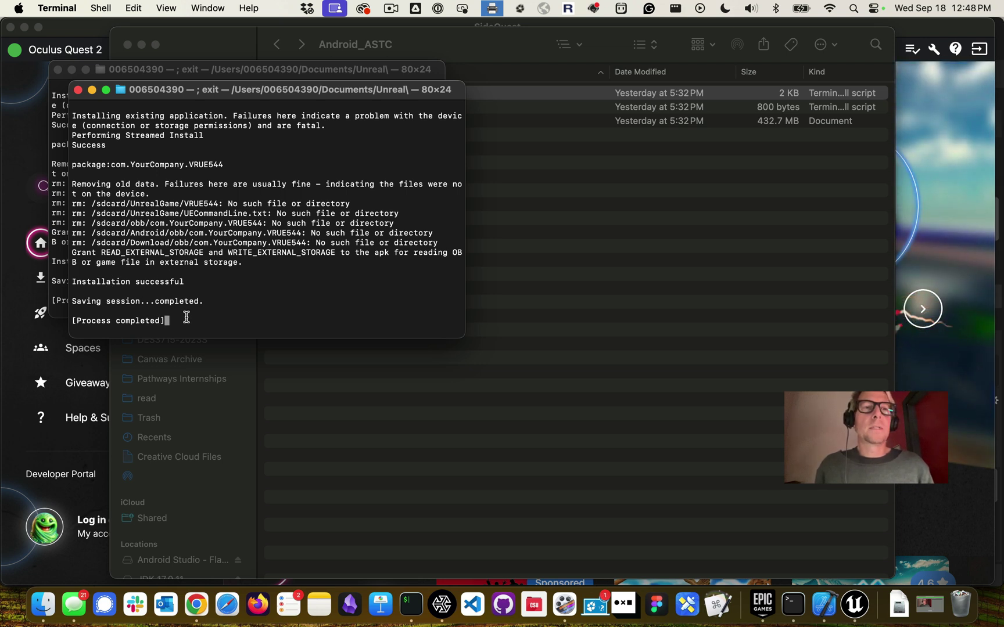
Close all three Terminal windows, terminating the stalled sudo process
left_click(77, 90)
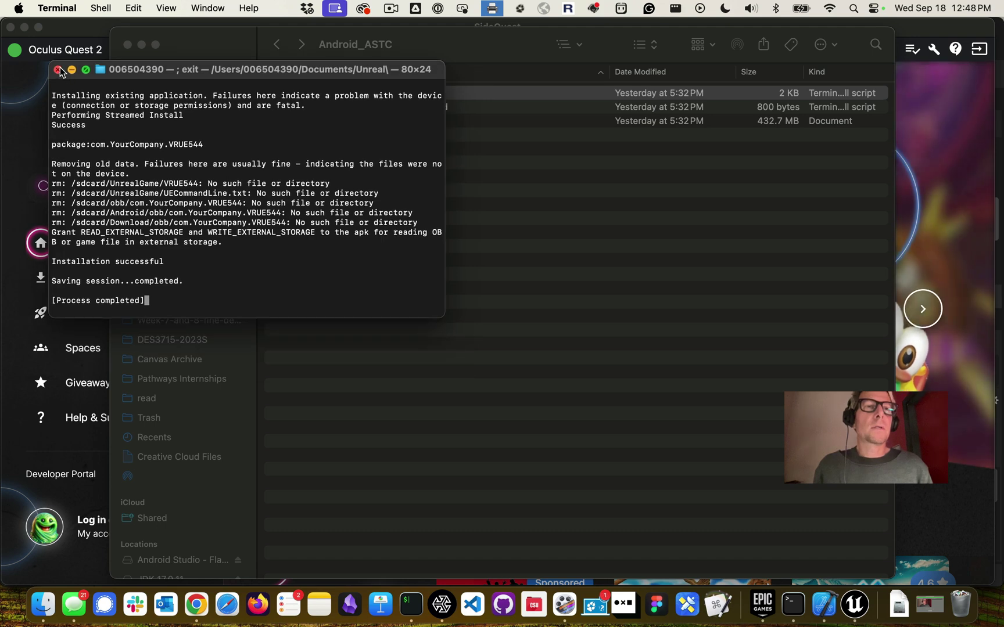
left_click(57, 69)
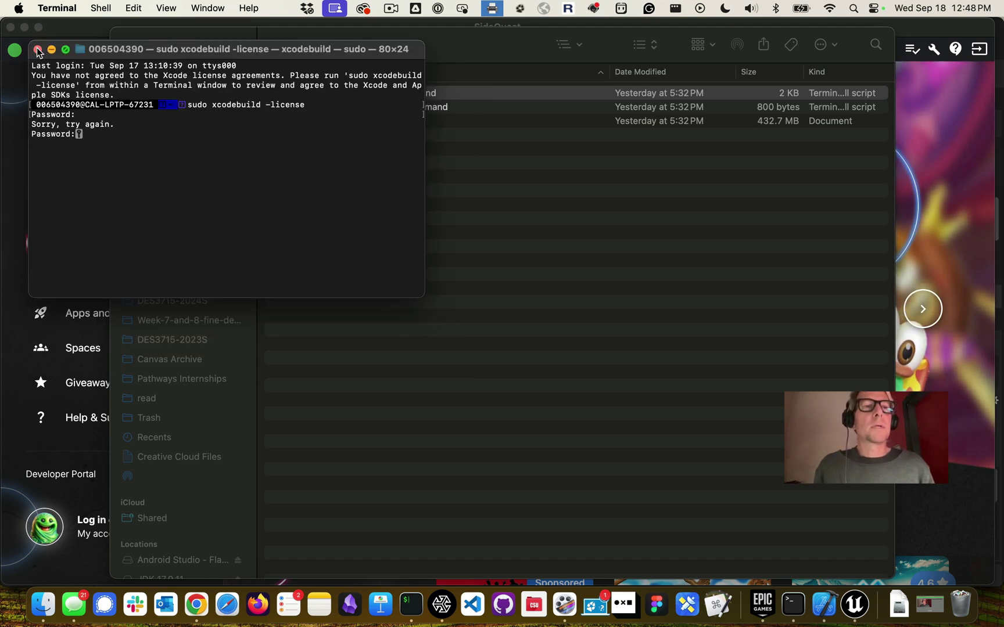
left_click(37, 49)
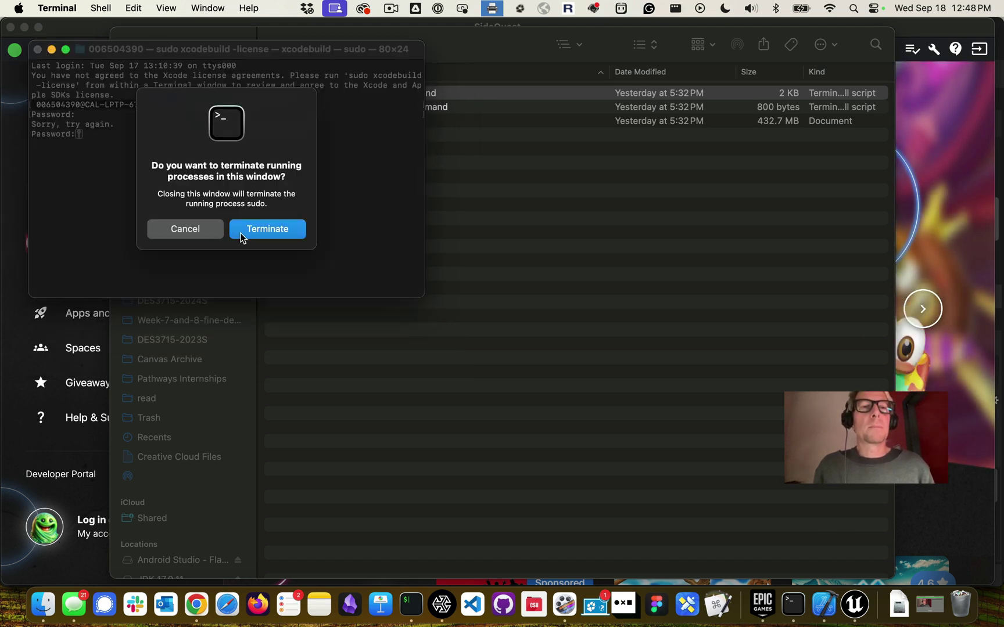
left_click(242, 231)
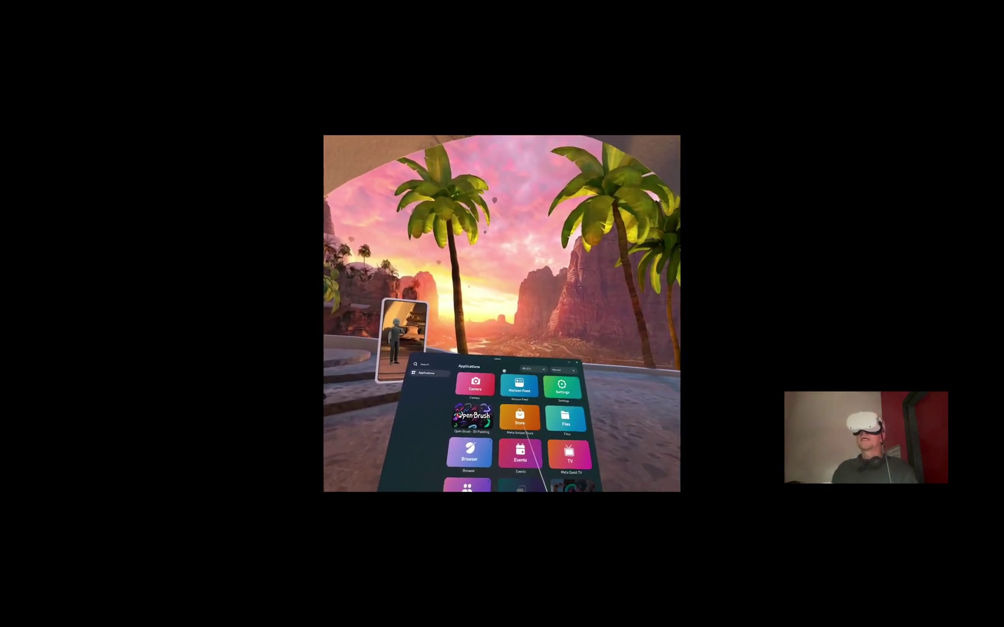
In the headset view, close the applications panel and open the installed-apps Library
left_click(519, 418)
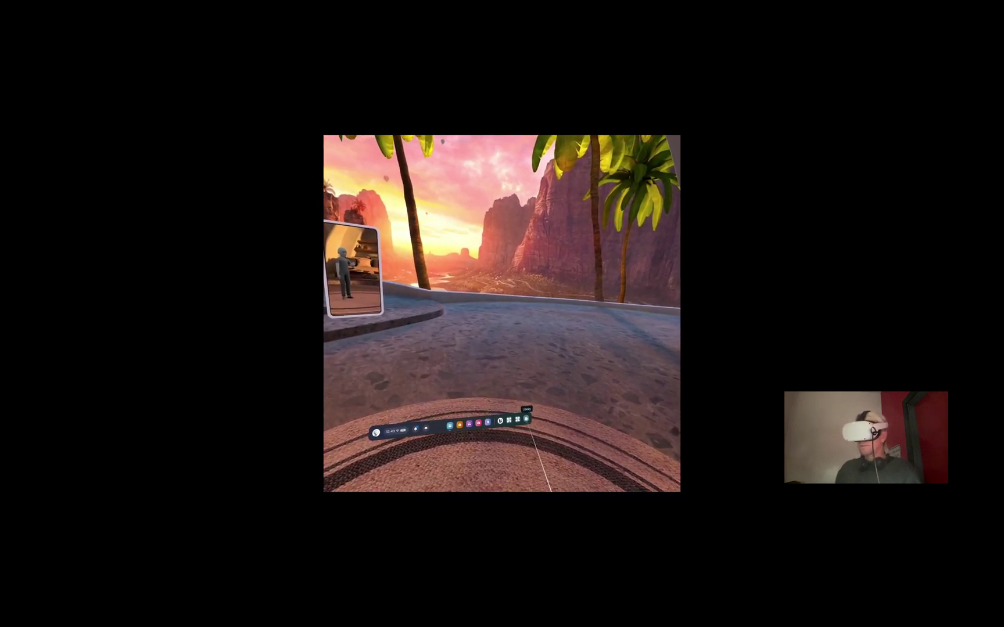
left_click(526, 418)
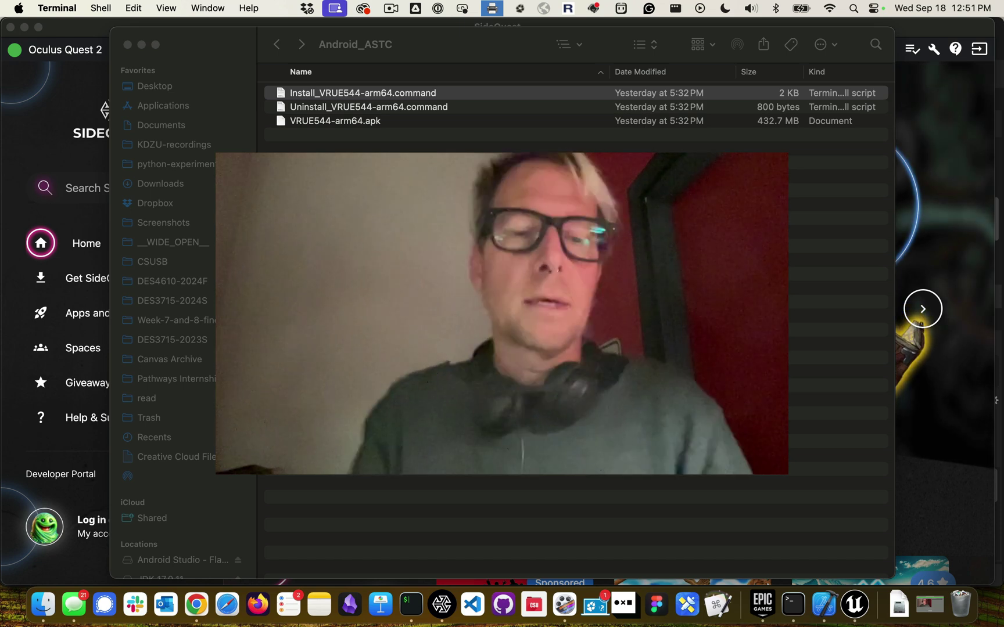
Leave the Android_ASTC Finder window and return to Unreal Editor's VRTemplateMap with the packaging log
key("super+Tab")
key("super+Tab")
key("super+Tab")
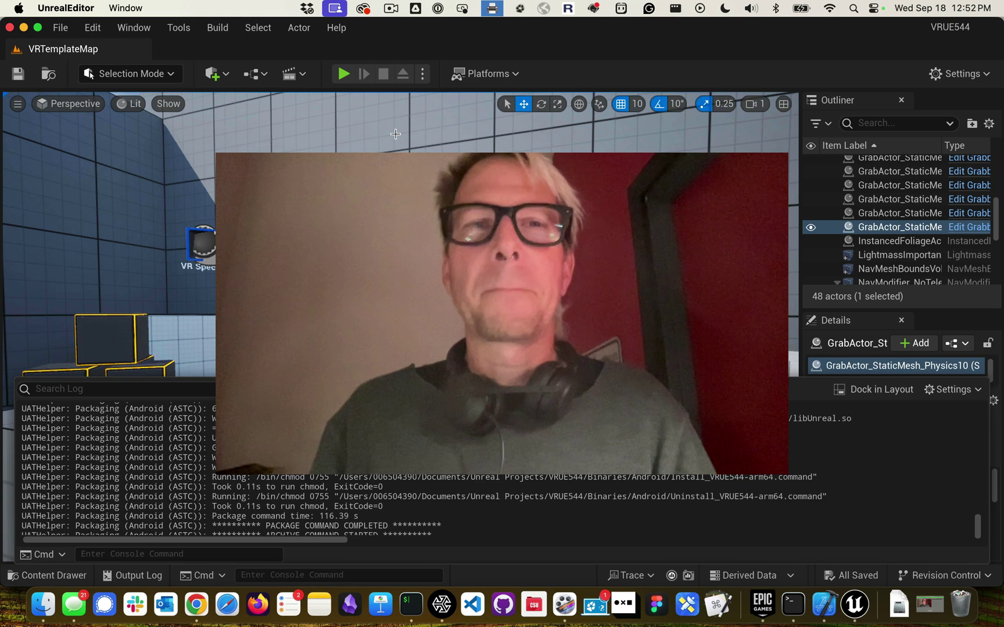
left_click(391, 10)
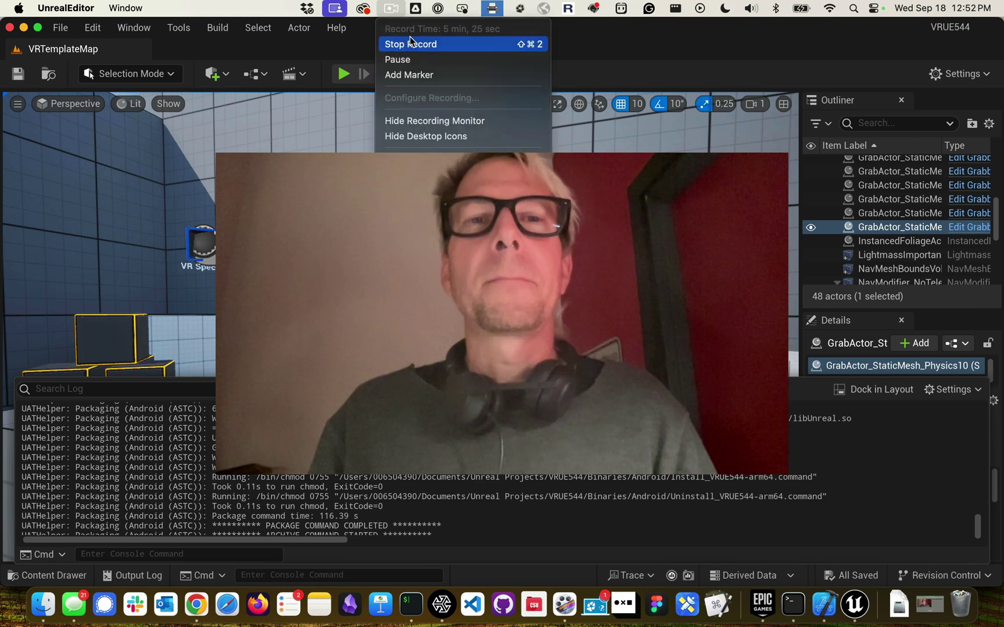